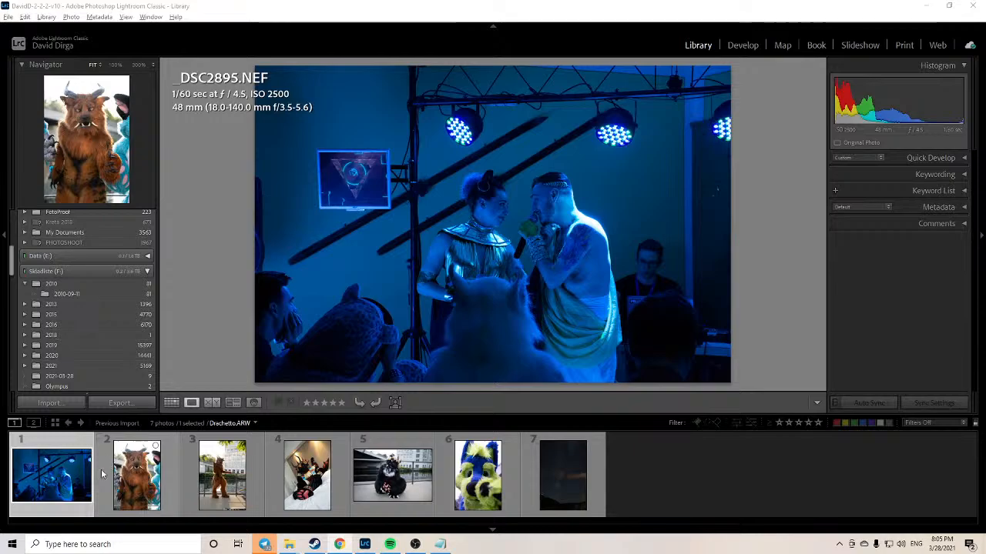
Step: Open the photo Drachetto.ARW in the Develop module
{"action": "left_click", "coordinate": [102, 473]}
{"action": "left_click", "coordinate": [739, 45]}
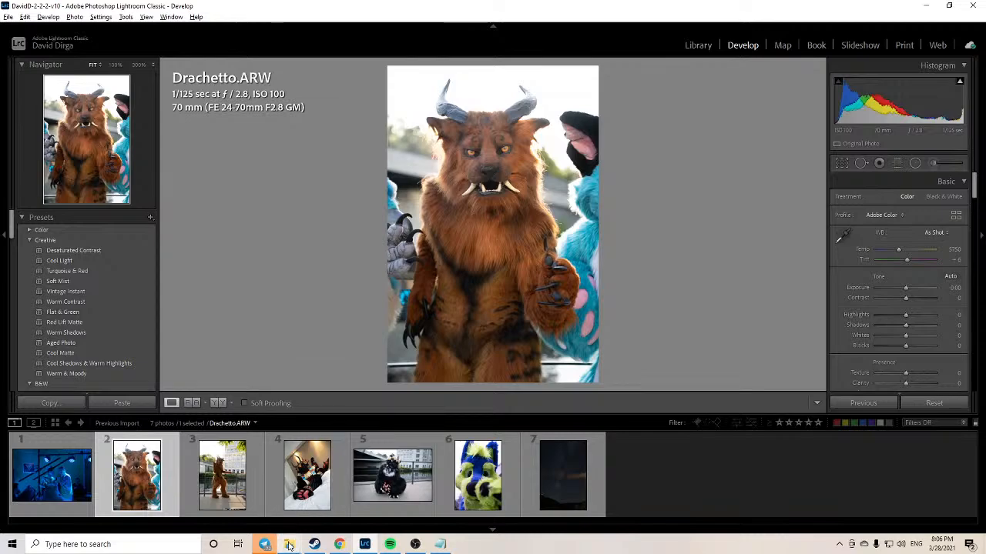
{"action": "mouse_move", "coordinate": [289, 545]}
Step: Examine the detail of the character's eyes, forehead and muzzle at 100% magnification, returning to the fitted view
{"action": "left_click", "coordinate": [480, 154]}
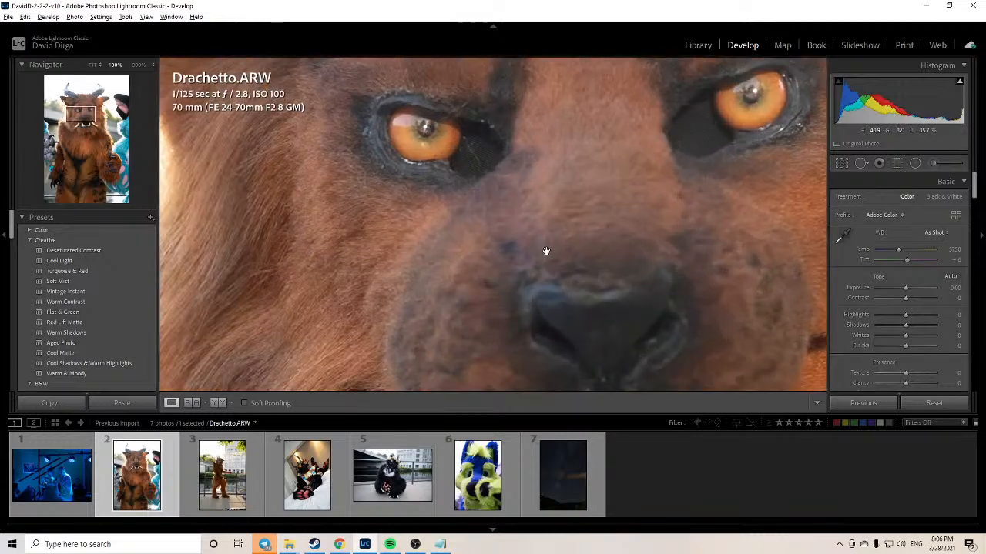
{"action": "left_click_drag", "start_coordinate": [662, 158], "coordinate": [452, 280]}
{"action": "left_click_drag", "start_coordinate": [527, 252], "coordinate": [575, 267]}
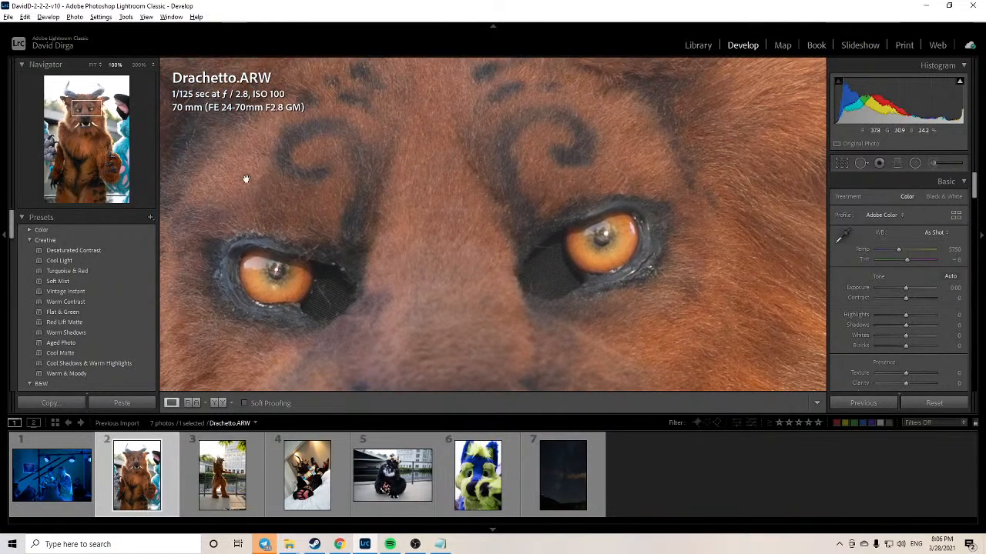
{"action": "left_click_drag", "start_coordinate": [247, 179], "coordinate": [370, 228]}
{"action": "left_click_drag", "start_coordinate": [482, 314], "coordinate": [466, 215]}
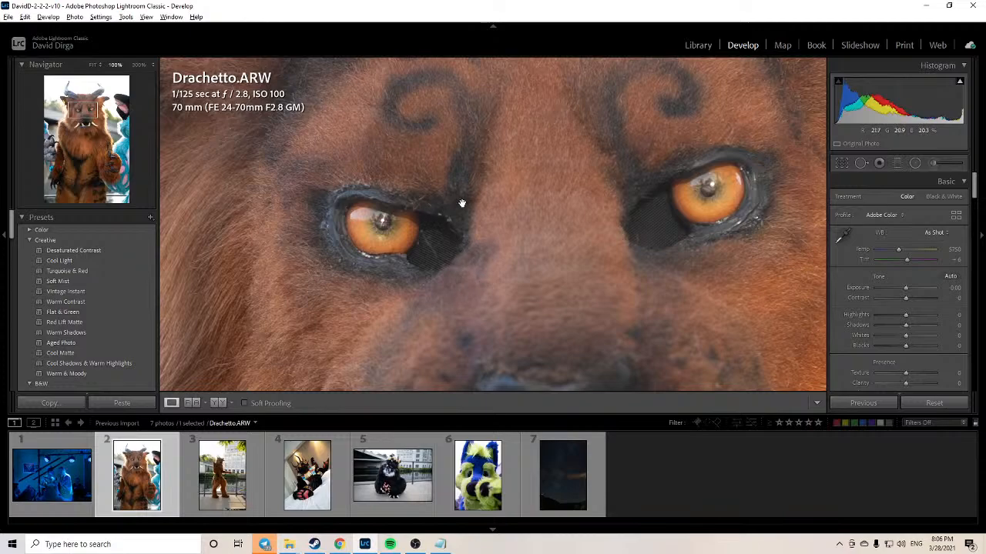
{"action": "left_click", "coordinate": [501, 204]}
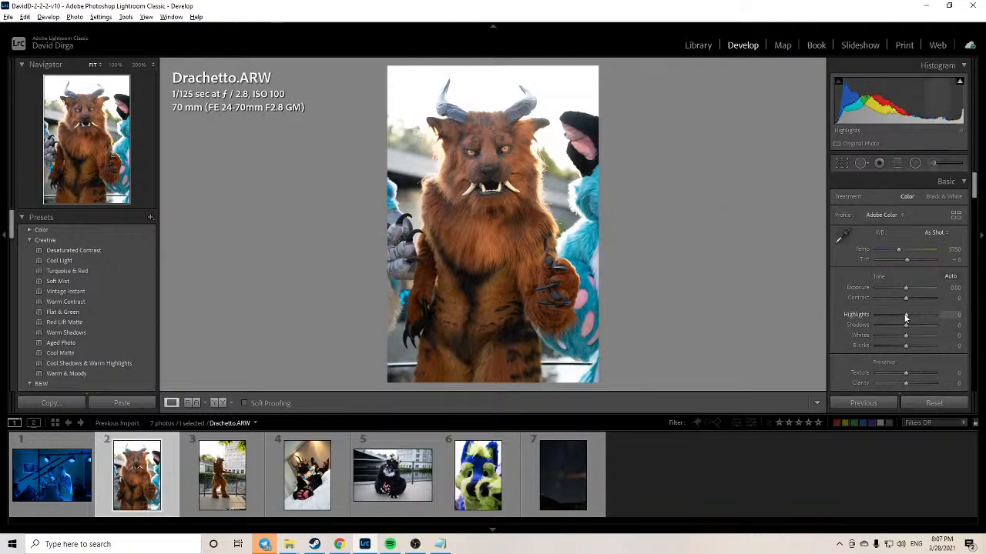
Step: Lower the photo's Highlights to -100 to recover the bright background and backlit fur
{"action": "left_click_drag", "start_coordinate": [905, 317], "coordinate": [850, 320]}
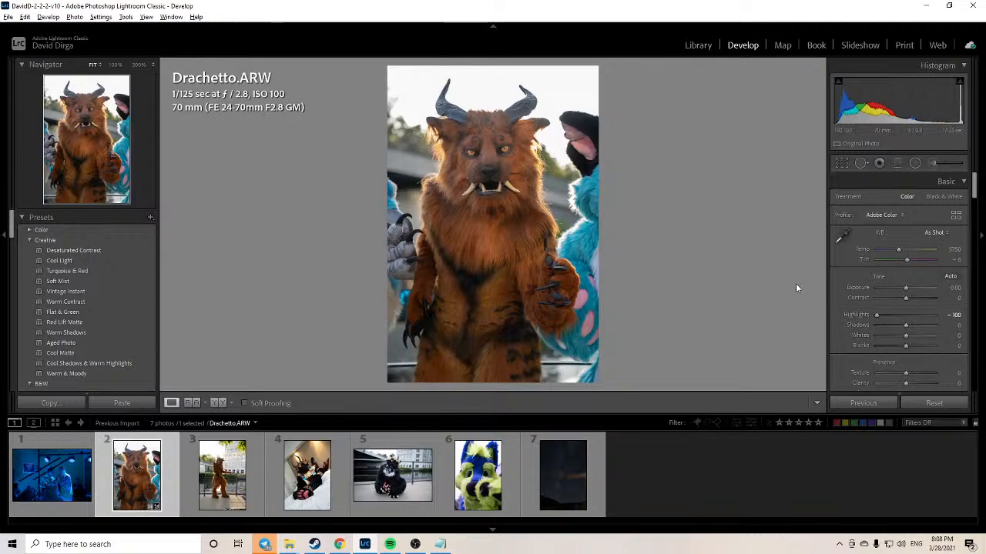
{"action": "double_click", "coordinate": [852, 315]}
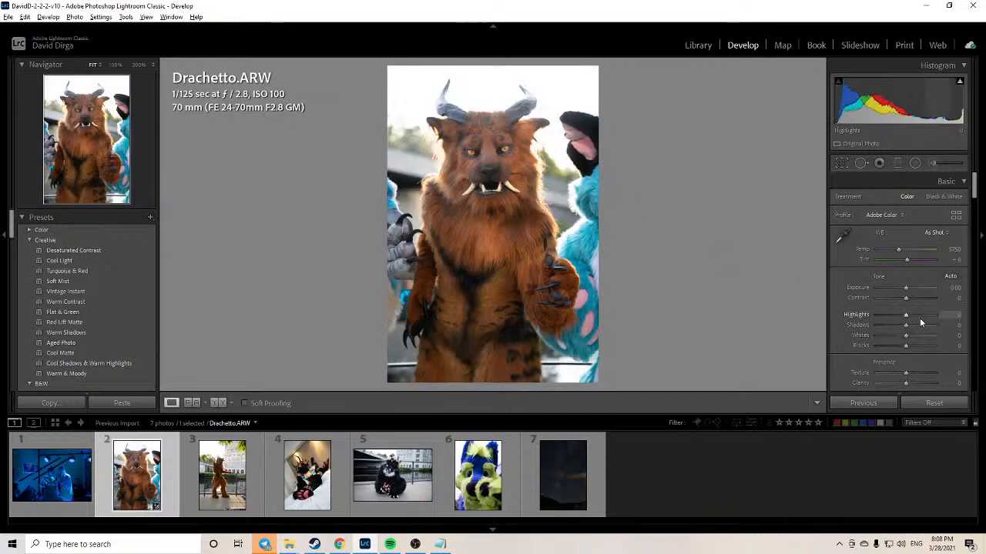
{"action": "left_click_drag", "start_coordinate": [904, 317], "coordinate": [864, 314]}
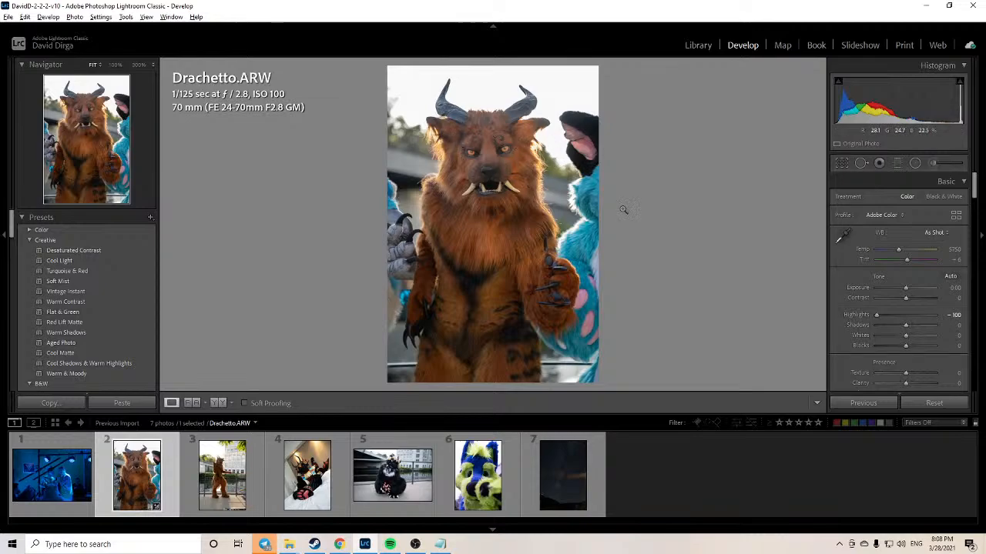
{"action": "mouse_move", "coordinate": [874, 314]}
{"action": "left_mouse_down"}
{"action": "mouse_move", "coordinate": [907, 314]}
{"action": "mouse_move", "coordinate": [877, 315]}
{"action": "left_mouse_up"}
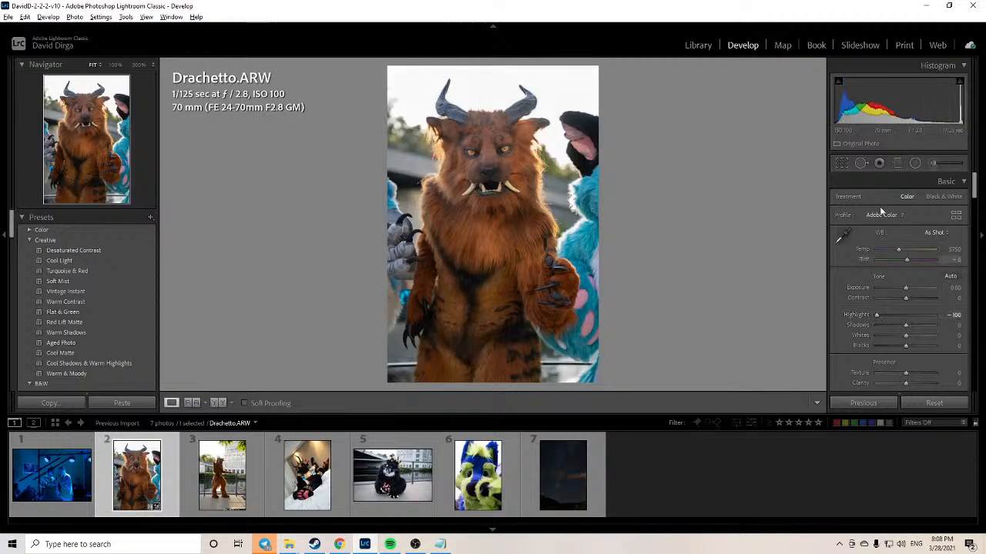
Step: Try brushing a local adjustment with Exposure -1.31 over the character, and undo the brush stroke
{"action": "left_click", "coordinate": [915, 163]}
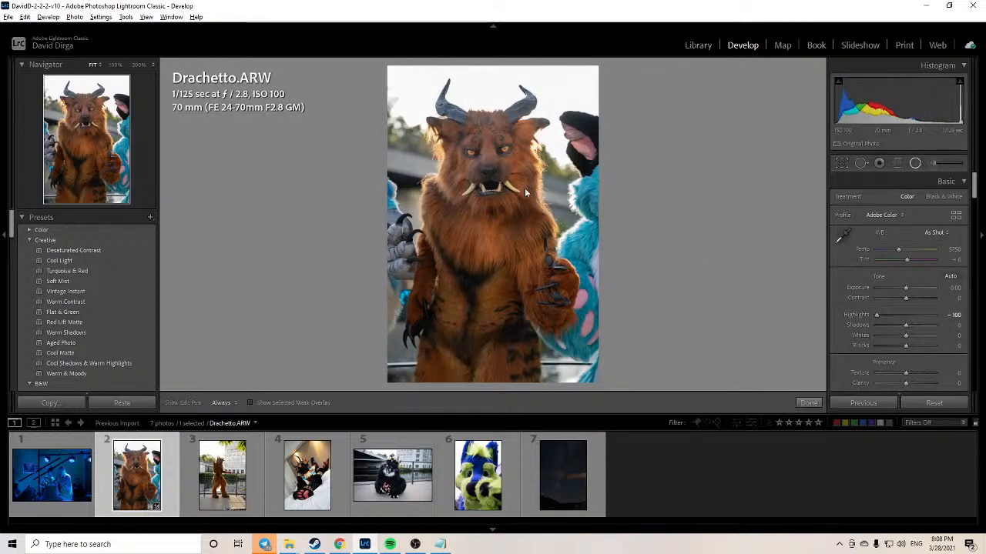
{"action": "left_click", "coordinate": [914, 164]}
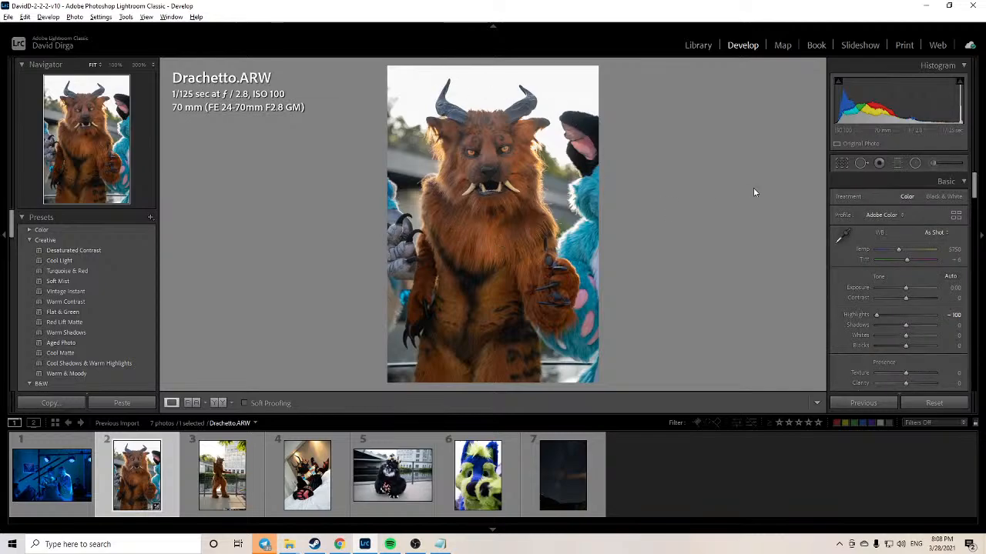
{"action": "left_click", "coordinate": [945, 163]}
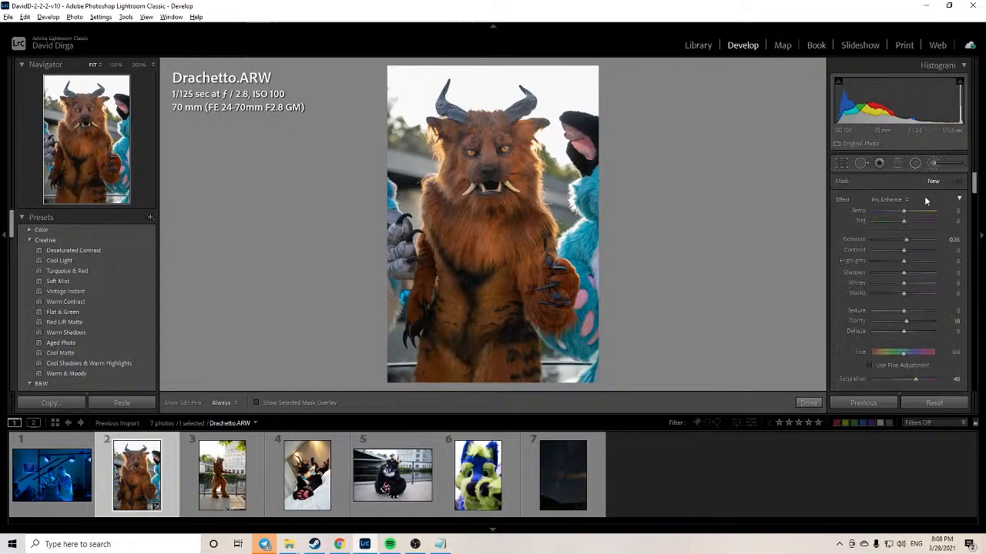
{"action": "left_click_drag", "start_coordinate": [906, 240], "coordinate": [894, 237]}
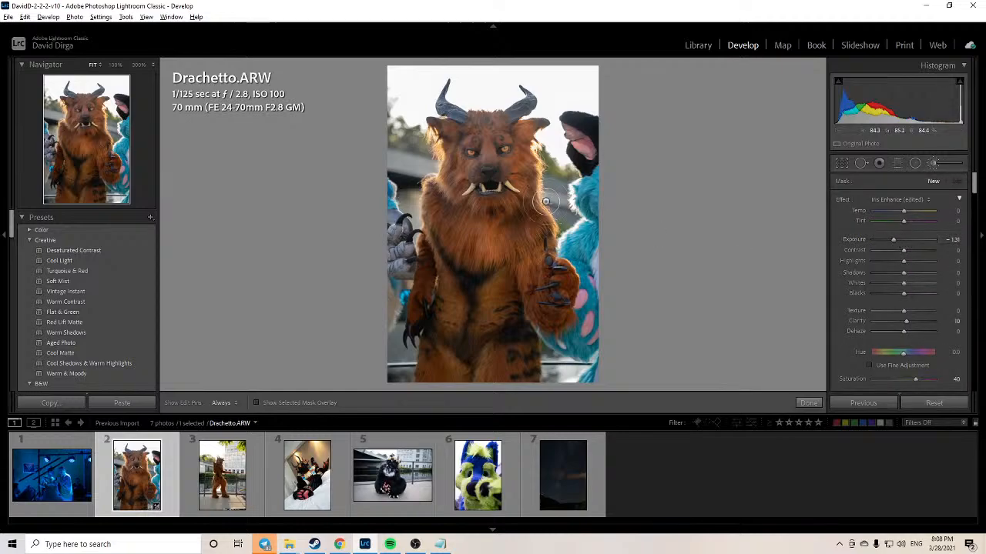
{"action": "mouse_move", "coordinate": [507, 218]}
{"action": "left_mouse_down"}
{"action": "mouse_move", "coordinate": [539, 183]}
{"action": "mouse_move", "coordinate": [490, 206]}
{"action": "mouse_move", "coordinate": [548, 179]}
{"action": "mouse_move", "coordinate": [448, 275]}
{"action": "mouse_move", "coordinate": [533, 224]}
{"action": "mouse_move", "coordinate": [432, 222]}
{"action": "mouse_move", "coordinate": [477, 257]}
{"action": "left_mouse_up"}
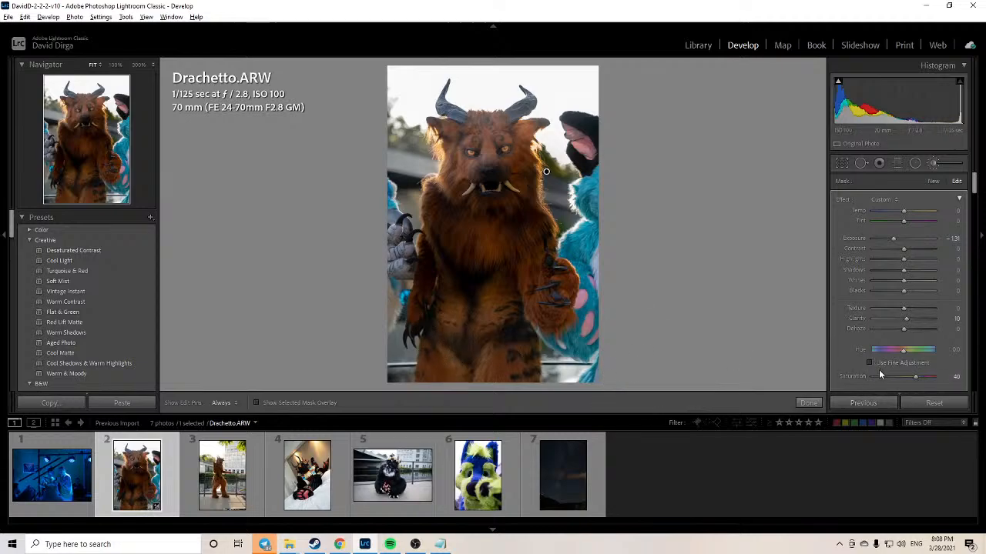
{"action": "key", "text": "ctrl+z"}
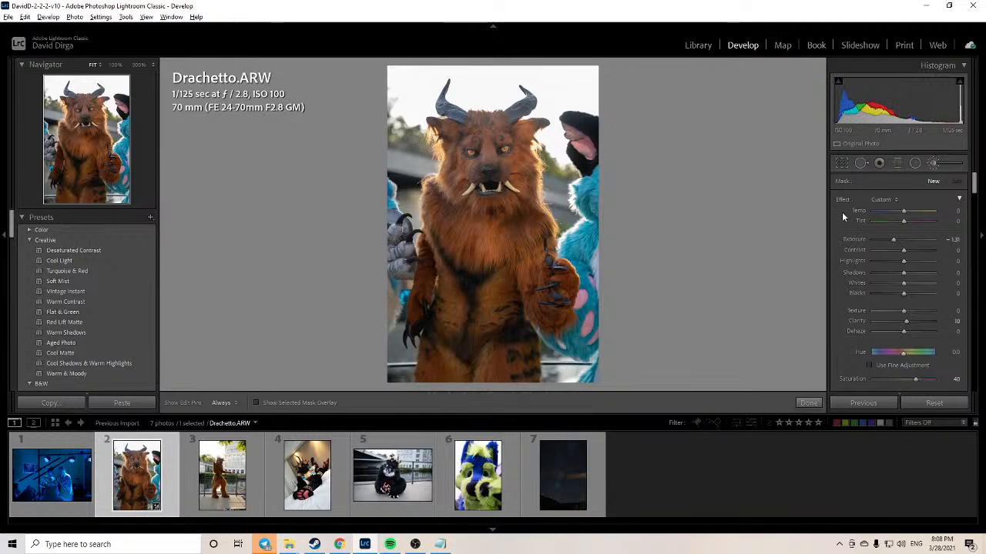
Step: Add a radial filter around the character's head and chest that darkens the area outside it, and check its mask overlay
{"action": "key", "text": "shift+m"}
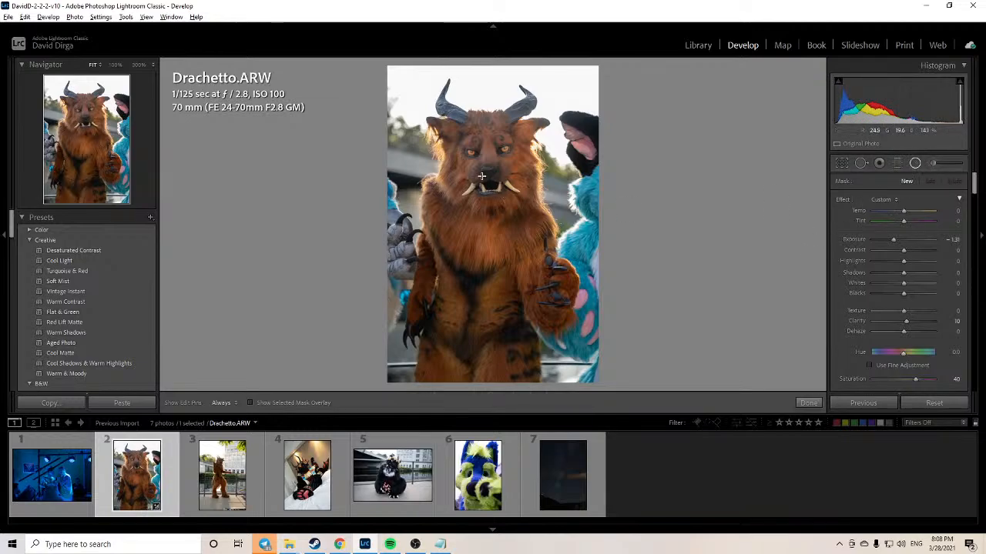
{"action": "left_click_drag", "start_coordinate": [483, 176], "coordinate": [579, 299]}
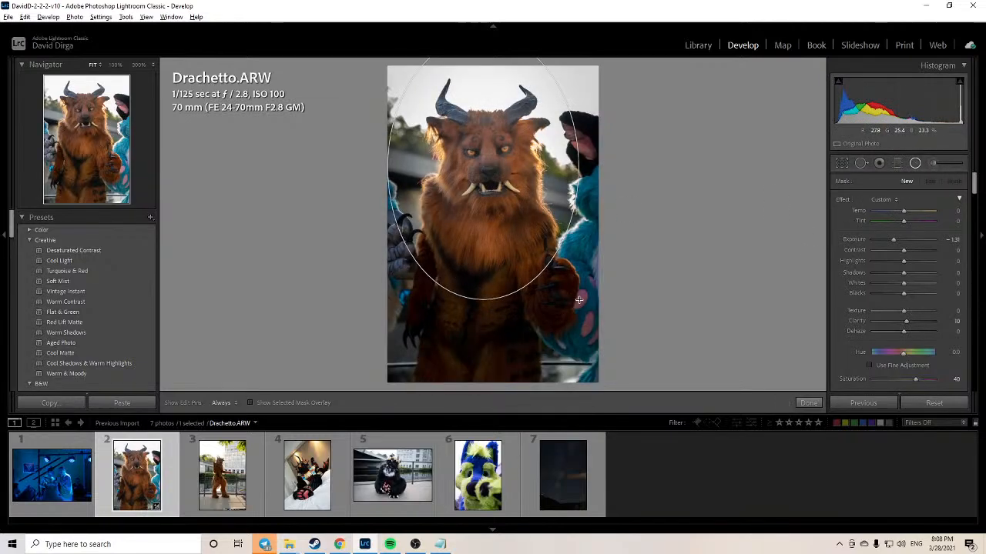
{"action": "left_click_drag", "start_coordinate": [528, 189], "coordinate": [530, 215]}
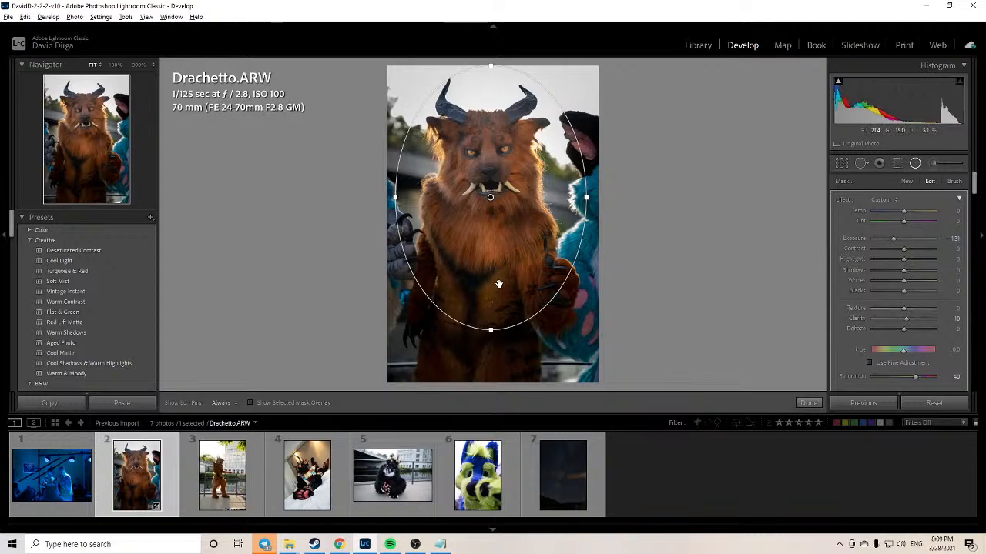
{"action": "left_click", "coordinate": [250, 402]}
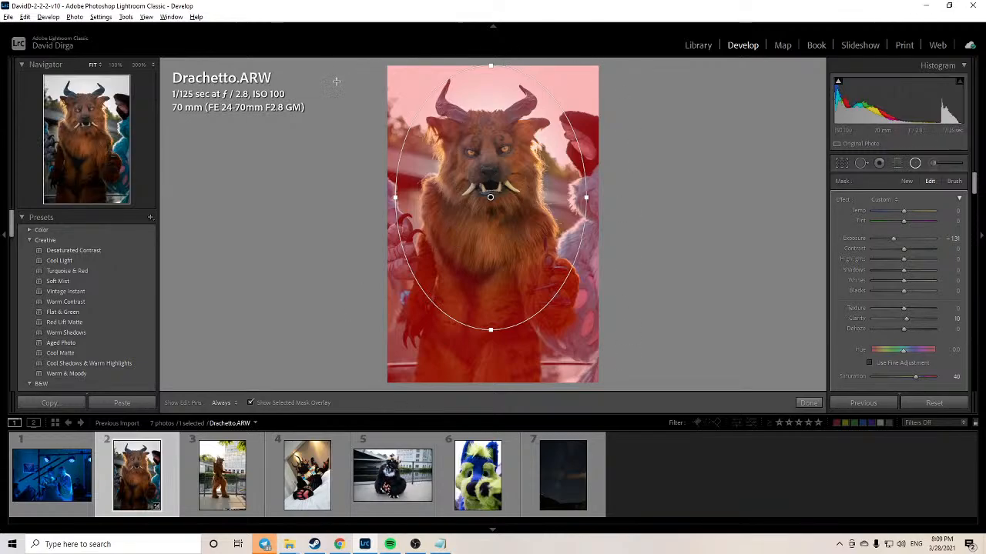
{"action": "left_click", "coordinate": [254, 403]}
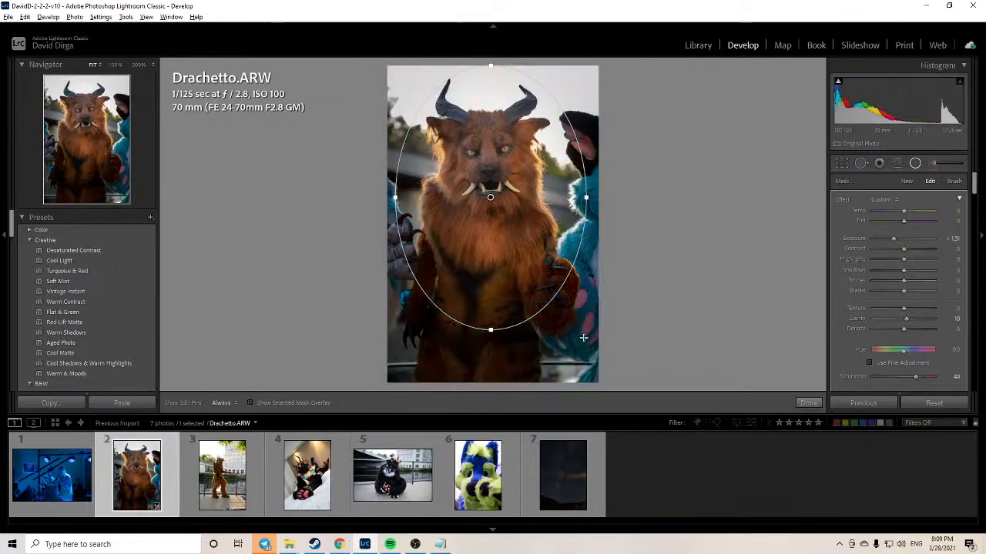
Step: Set the radial filter's Exposure to -0.77
{"action": "left_click_drag", "start_coordinate": [896, 242], "coordinate": [900, 238]}
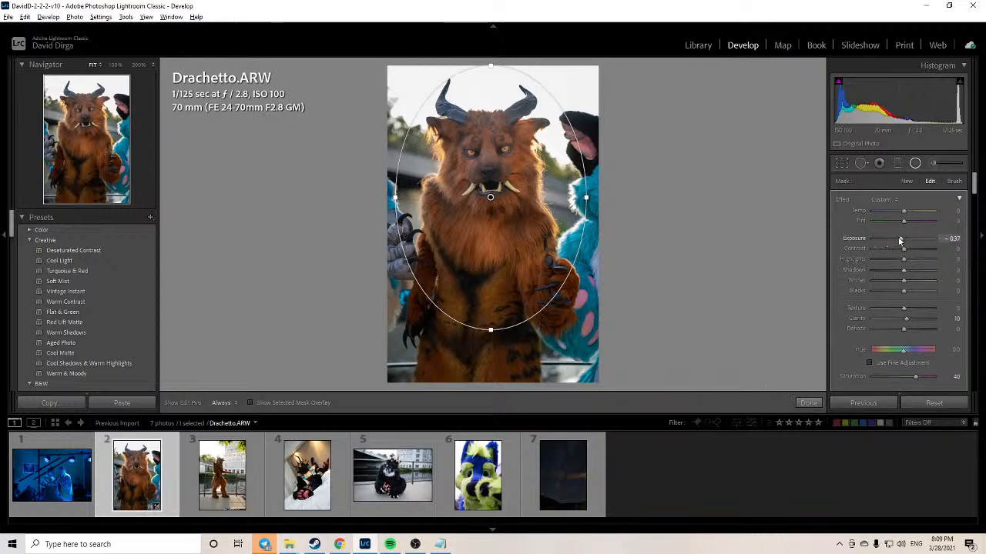
{"action": "left_click_drag", "start_coordinate": [900, 239], "coordinate": [901, 240]}
{"action": "left_click_drag", "start_coordinate": [902, 237], "coordinate": [703, 247]}
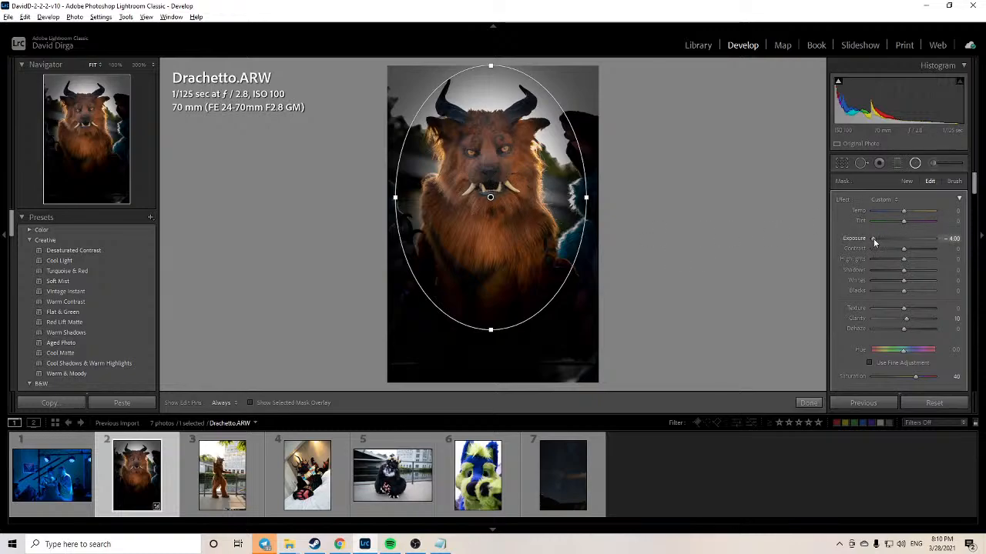
{"action": "left_click_drag", "start_coordinate": [873, 241], "coordinate": [896, 239]}
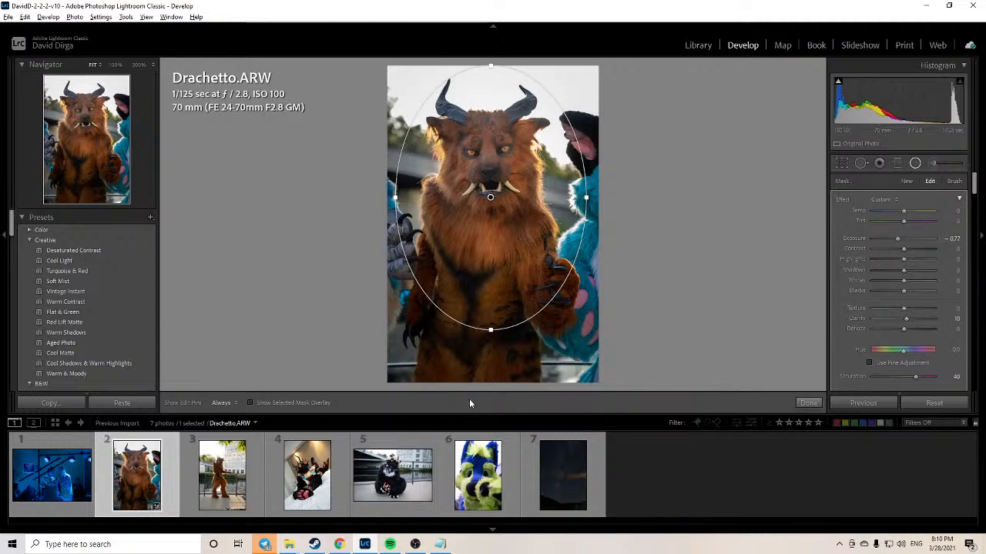
Step: Stretch the radial filter's ellipse down over the whole body, narrow and center it on the character, and finish the filter
{"action": "left_click_drag", "start_coordinate": [490, 333], "coordinate": [482, 398]}
{"action": "left_click_drag", "start_coordinate": [510, 247], "coordinate": [508, 288]}
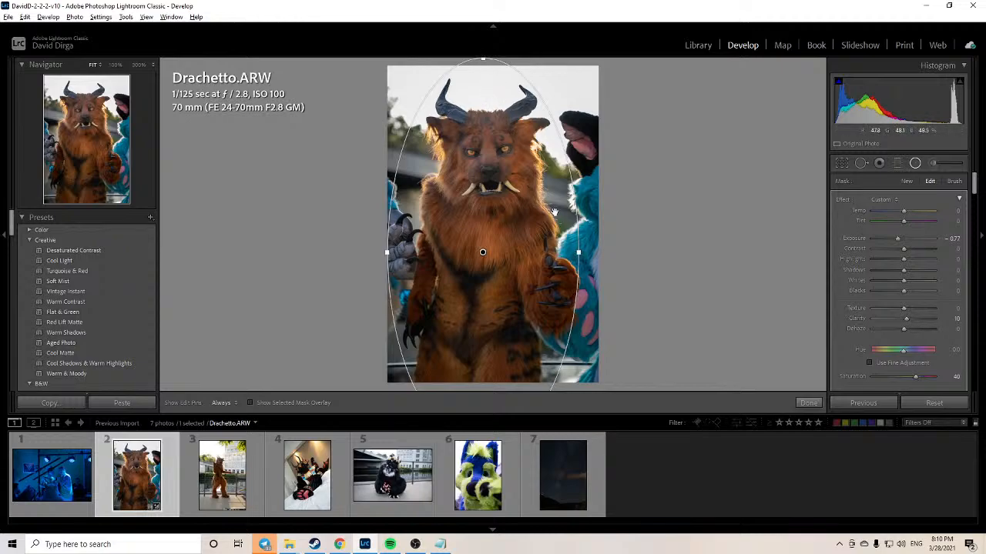
{"action": "mouse_move", "coordinate": [575, 255]}
{"action": "left_mouse_down"}
{"action": "mouse_move", "coordinate": [723, 257]}
{"action": "mouse_move", "coordinate": [537, 259]}
{"action": "mouse_move", "coordinate": [723, 262]}
{"action": "mouse_move", "coordinate": [582, 271]}
{"action": "mouse_move", "coordinate": [561, 255]}
{"action": "left_mouse_up"}
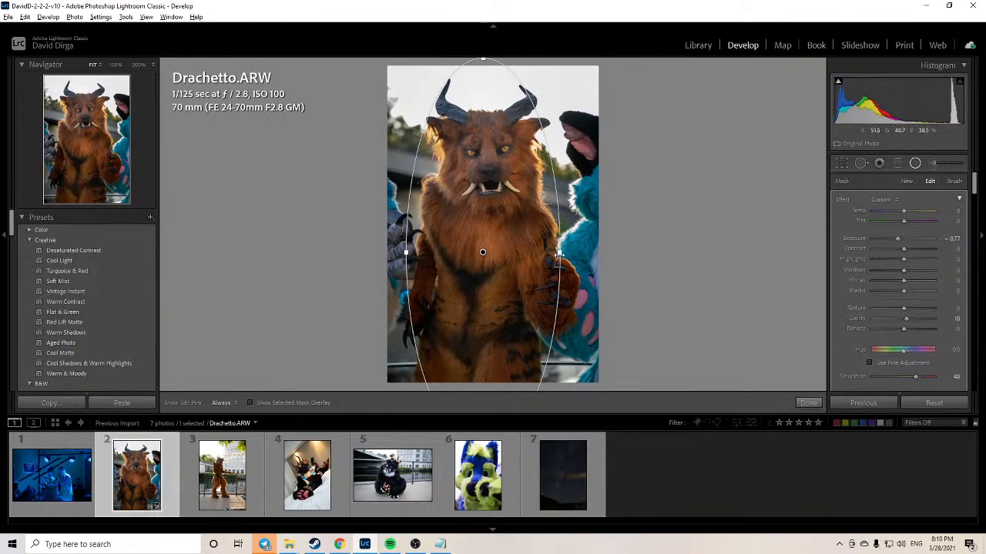
{"action": "left_click_drag", "start_coordinate": [491, 216], "coordinate": [490, 220]}
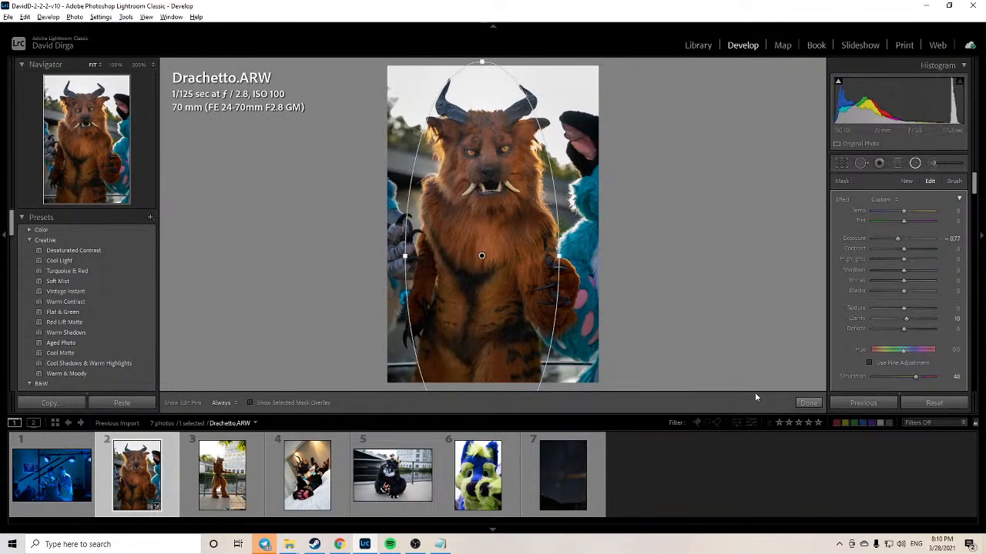
{"action": "left_click", "coordinate": [808, 403]}
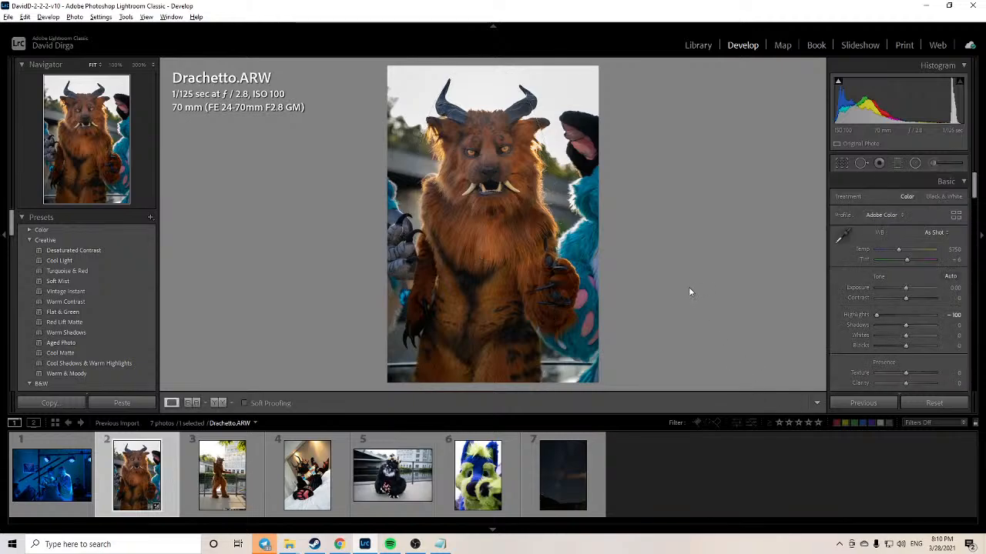
Step: Compare the before and after versions of the whole photo
{"action": "key", "text": "backslash"}
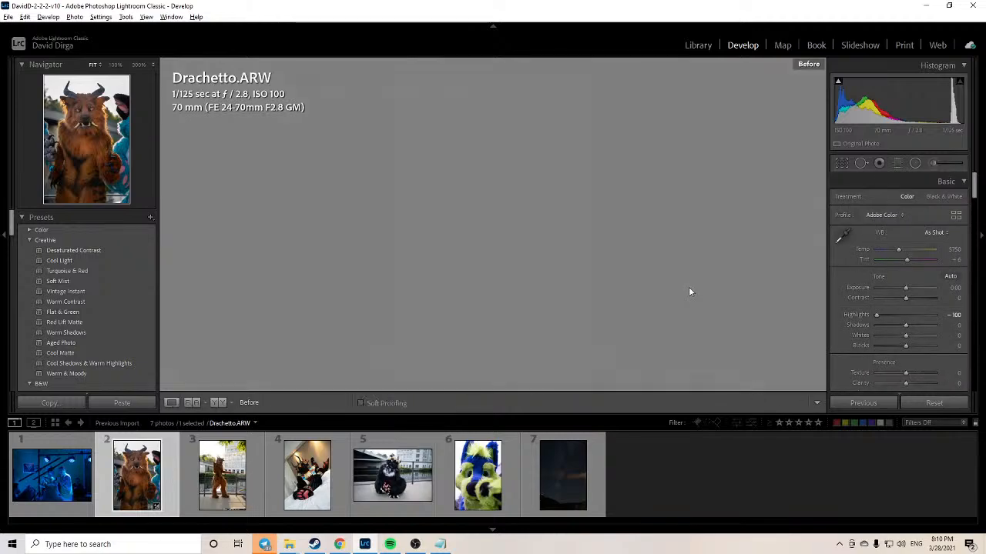
{"action": "key", "text": "backslash"}
{"action": "key", "text": "backslash"}
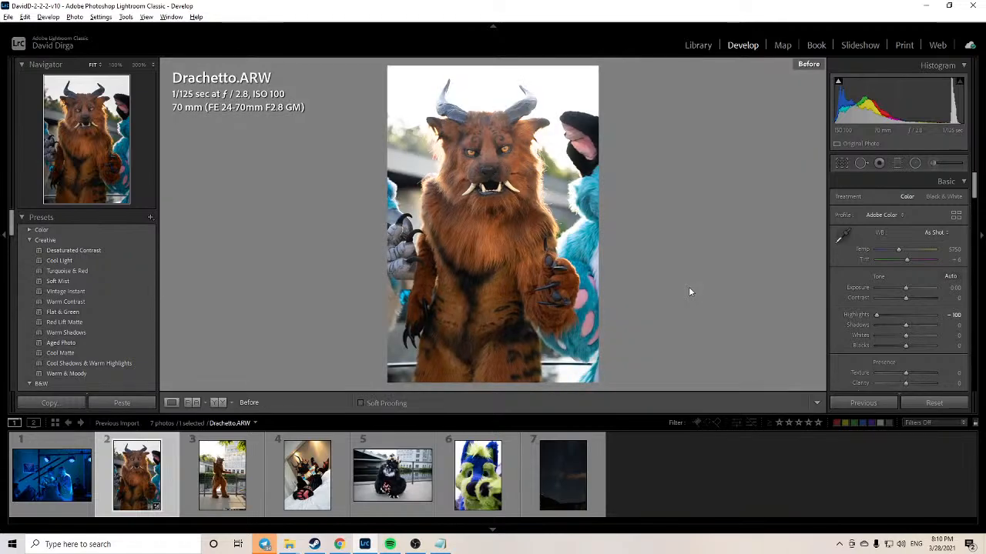
{"action": "key", "text": "backslash"}
{"action": "key", "text": "backslash"}
{"action": "key", "text": "backslash"}
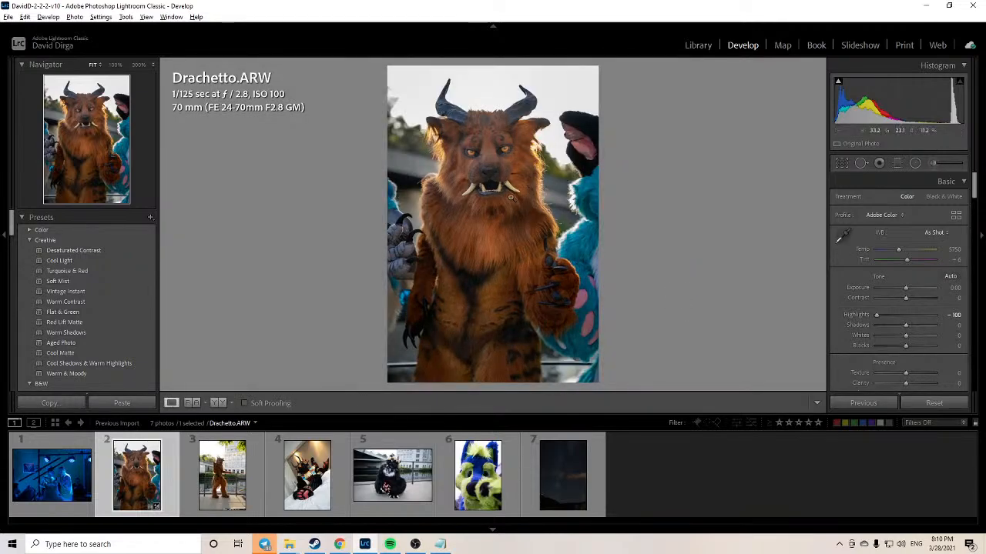
Step: Examine the backlit fur beside the face at 100% in the before version, and return to the edited version
{"action": "key", "text": "backslash"}
{"action": "left_click", "coordinate": [431, 146]}
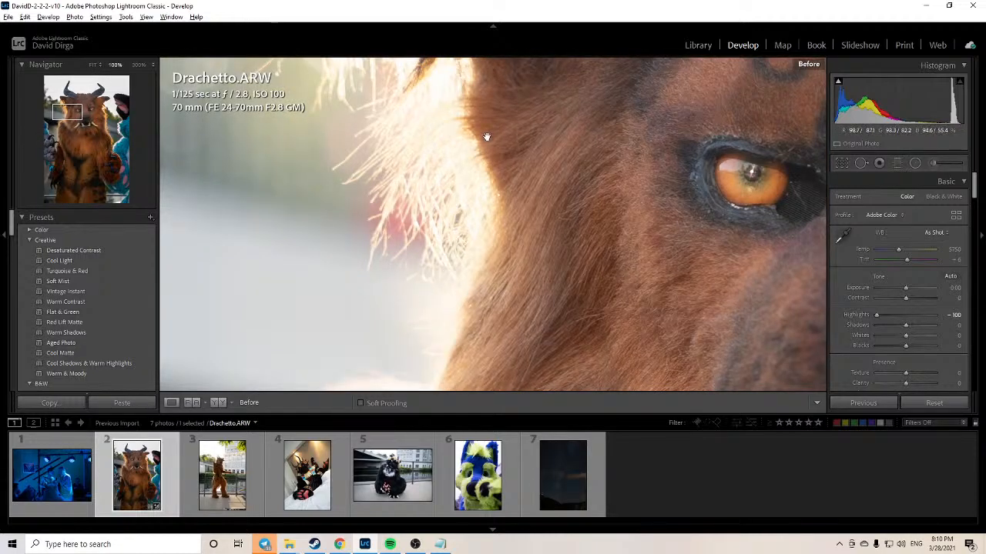
{"action": "left_click_drag", "start_coordinate": [500, 124], "coordinate": [497, 236]}
{"action": "left_click", "coordinate": [567, 252]}
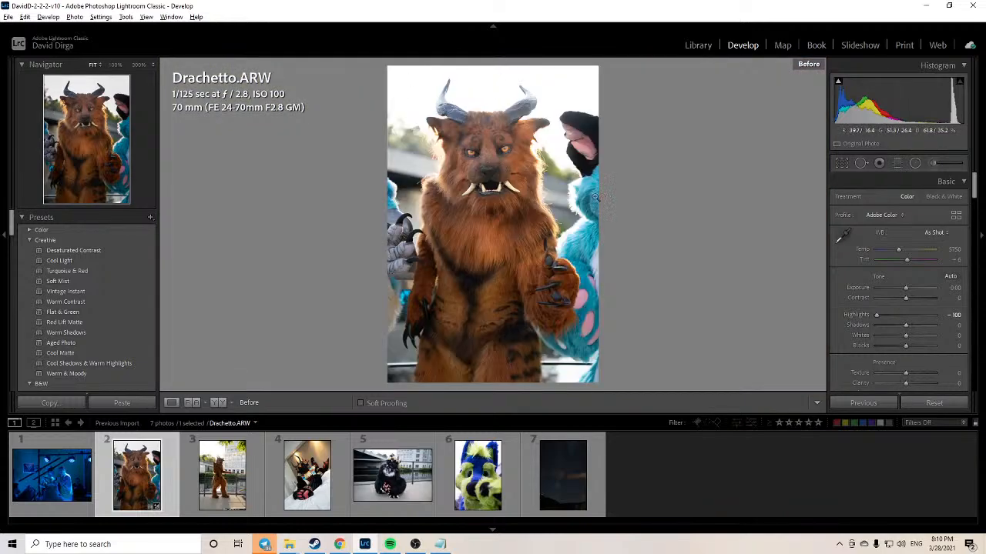
{"action": "key", "text": "backslash"}
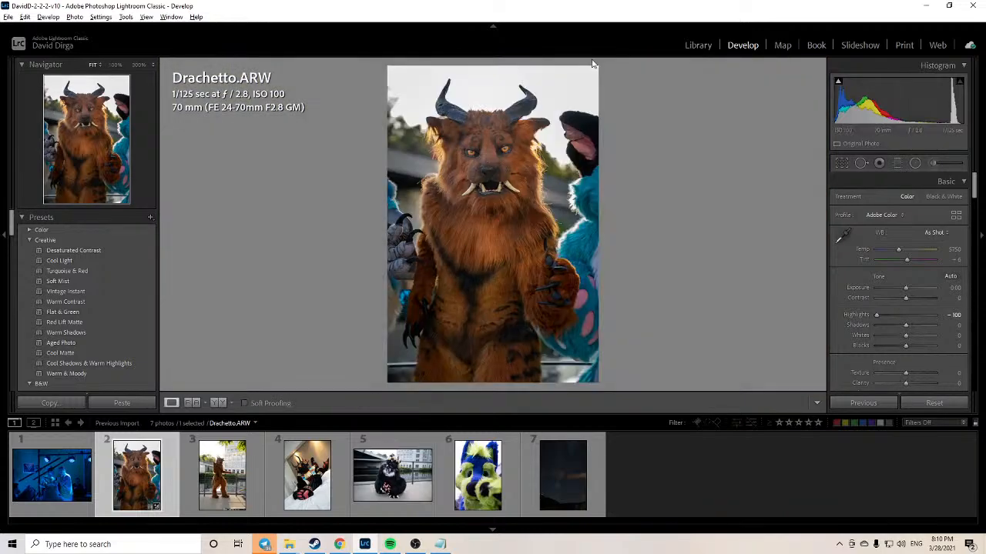
Step: Examine the edited fur, ears and horns around the head at 100%, returning to the fitted view
{"action": "left_click", "coordinate": [542, 160]}
{"action": "left_click_drag", "start_coordinate": [432, 149], "coordinate": [589, 307]}
{"action": "left_click_drag", "start_coordinate": [342, 121], "coordinate": [502, 244]}
{"action": "left_click_drag", "start_coordinate": [350, 227], "coordinate": [688, 122]}
{"action": "left_click_drag", "start_coordinate": [398, 184], "coordinate": [598, 134]}
{"action": "left_click_drag", "start_coordinate": [434, 105], "coordinate": [342, 103]}
{"action": "left_click_drag", "start_coordinate": [479, 166], "coordinate": [594, 348]}
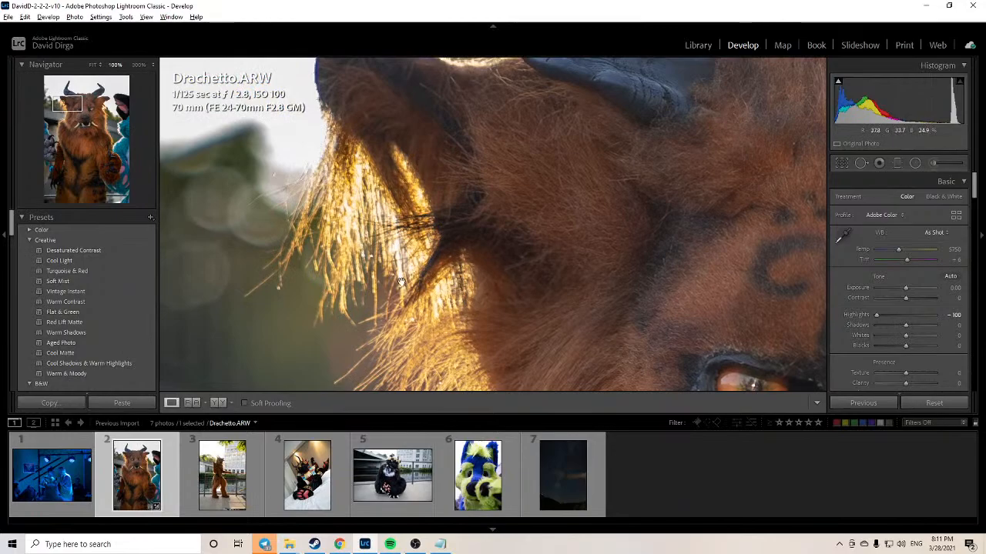
{"action": "left_click_drag", "start_coordinate": [482, 244], "coordinate": [510, 163]}
{"action": "left_click", "coordinate": [584, 185]}
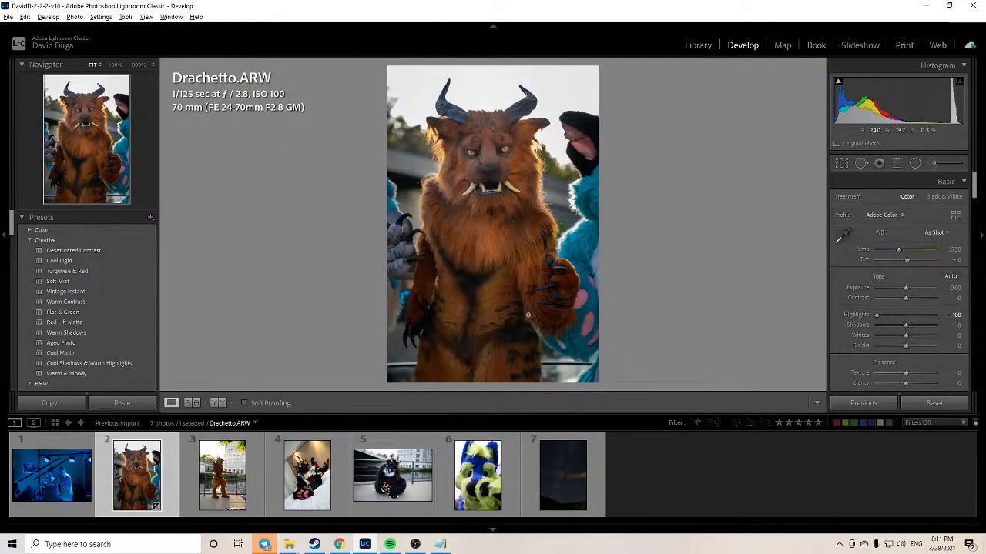
Step: Paint over the irises of both eyes with an adjustment brush using the Iris Enhance effect
{"action": "left_click", "coordinate": [471, 154]}
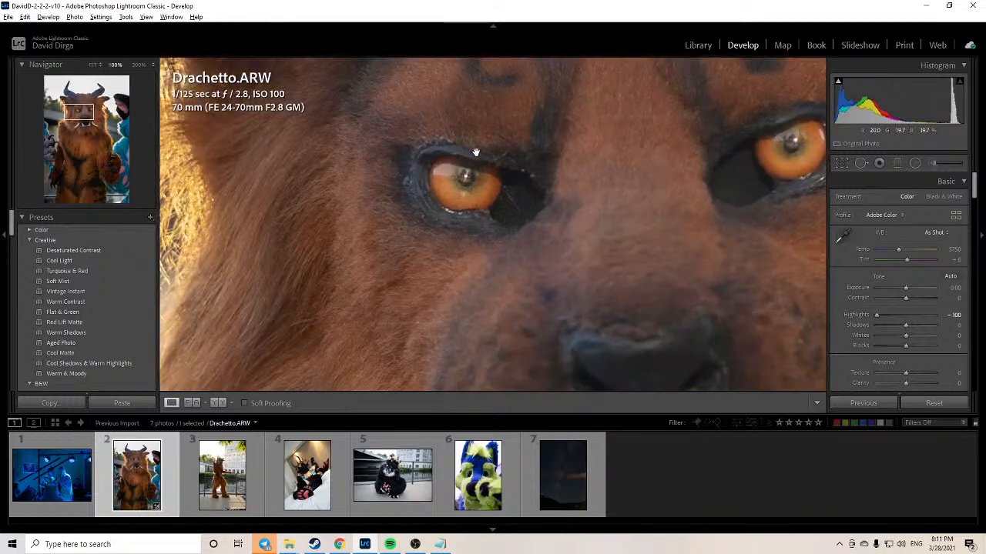
{"action": "left_click", "coordinate": [940, 165]}
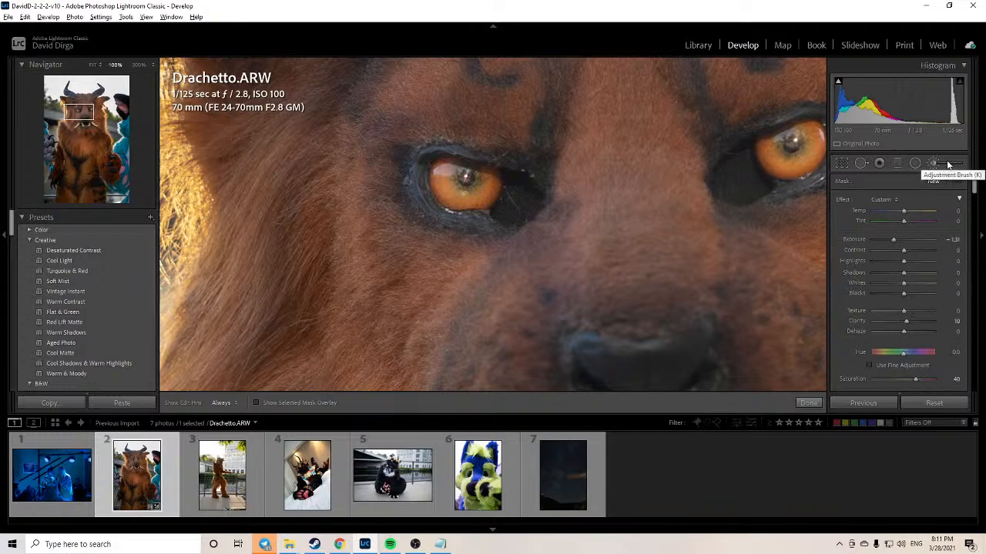
{"action": "left_click", "coordinate": [883, 200]}
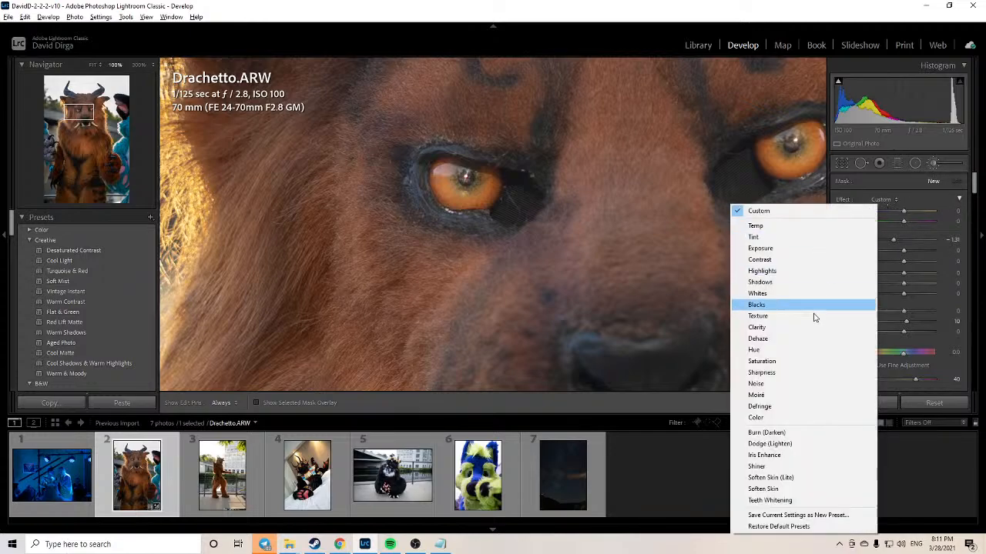
{"action": "left_click", "coordinate": [763, 455]}
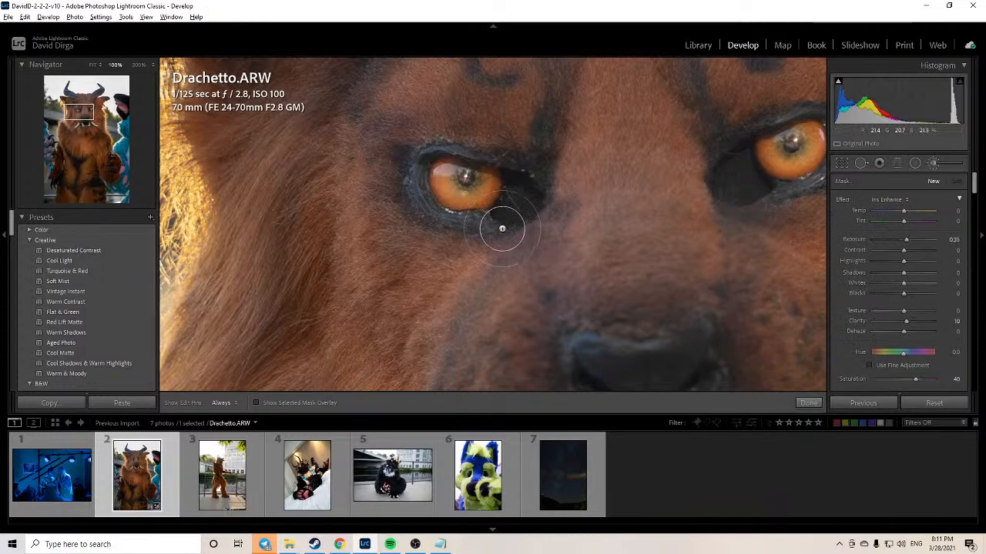
{"action": "scroll", "coordinate": [447, 191], "scroll_direction": "down", "scroll_amount": 3}
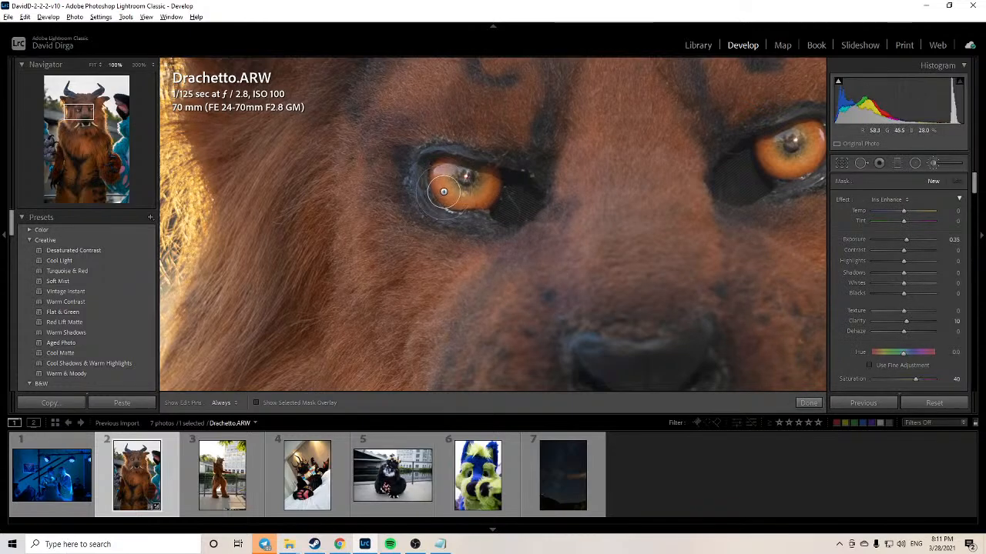
{"action": "mouse_move", "coordinate": [442, 186]}
{"action": "left_mouse_down"}
{"action": "mouse_move", "coordinate": [487, 200]}
{"action": "mouse_move", "coordinate": [495, 170]}
{"action": "mouse_move", "coordinate": [461, 203]}
{"action": "mouse_move", "coordinate": [438, 185]}
{"action": "mouse_move", "coordinate": [441, 163]}
{"action": "mouse_move", "coordinate": [444, 187]}
{"action": "mouse_move", "coordinate": [472, 199]}
{"action": "mouse_move", "coordinate": [489, 181]}
{"action": "left_mouse_up"}
{"action": "mouse_move", "coordinate": [686, 172]}
{"action": "left_mouse_down"}
{"action": "mouse_move", "coordinate": [489, 186]}
{"action": "mouse_move", "coordinate": [667, 137]}
{"action": "mouse_move", "coordinate": [657, 121]}
{"action": "mouse_move", "coordinate": [664, 136]}
{"action": "mouse_move", "coordinate": [648, 162]}
{"action": "mouse_move", "coordinate": [611, 141]}
{"action": "left_mouse_up"}
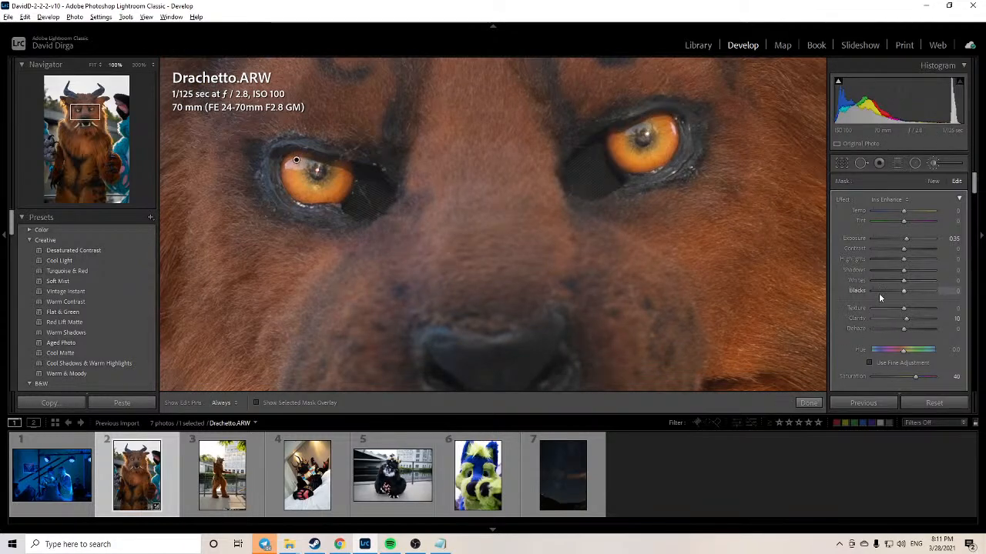
Step: Raise the Whites of the eye brush adjustment to 24, finish the brush, and return to the fitted view
{"action": "scroll", "coordinate": [886, 323], "scroll_direction": "down", "scroll_amount": 2}
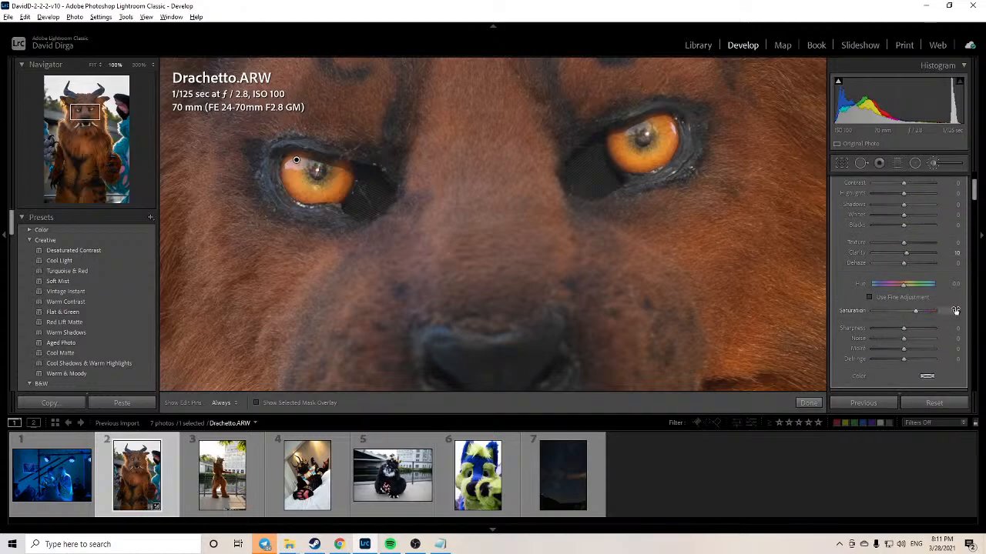
{"action": "scroll", "coordinate": [897, 312], "scroll_direction": "up", "scroll_amount": 2}
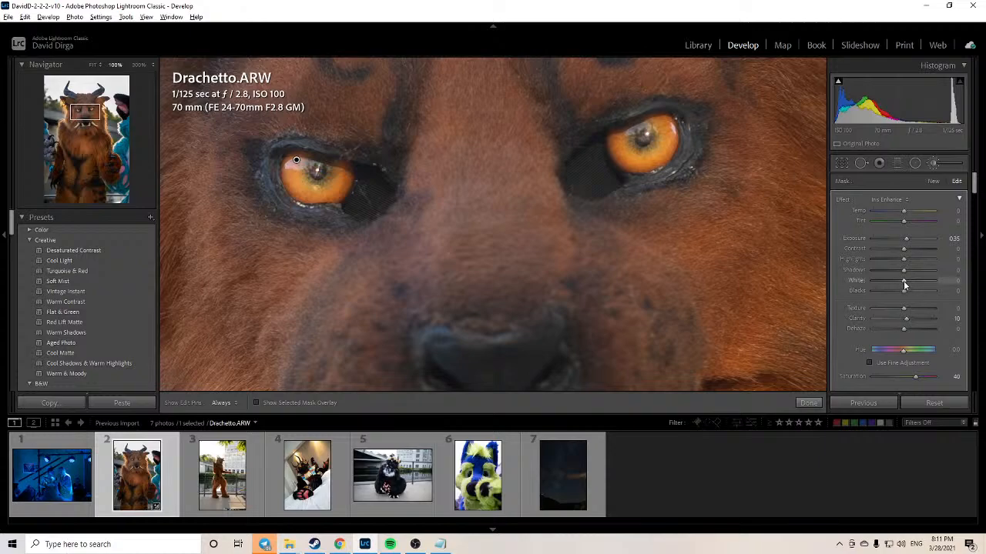
{"action": "left_click_drag", "start_coordinate": [903, 280], "coordinate": [910, 279]}
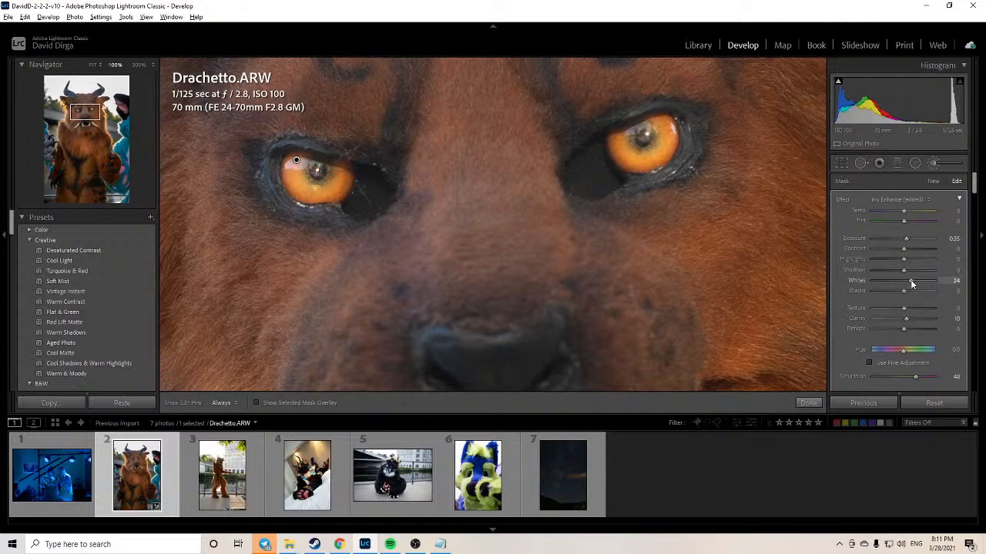
{"action": "left_click", "coordinate": [809, 403]}
{"action": "left_click", "coordinate": [625, 278]}
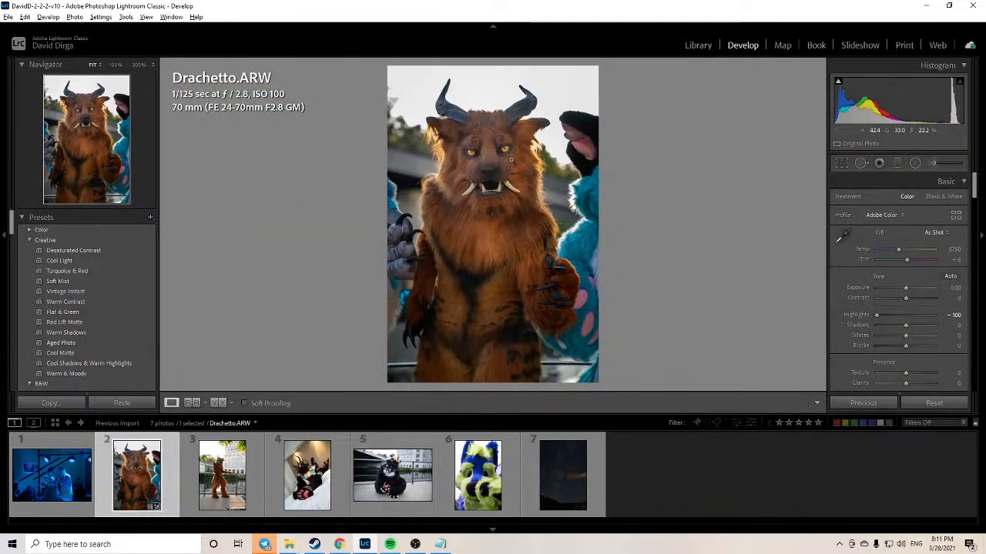
Step: Compare the before and after versions to check the enhanced eyes
{"action": "key", "text": "backslash"}
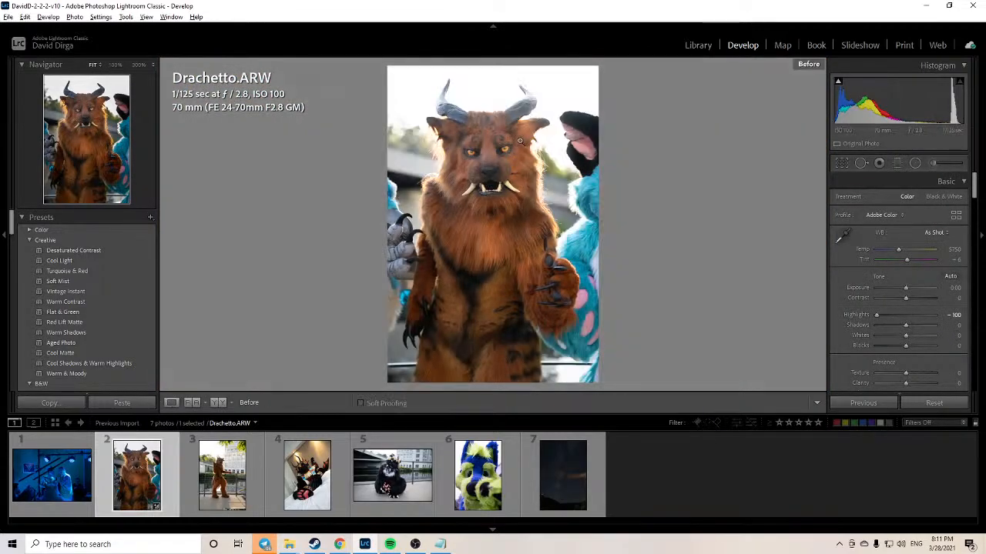
{"action": "key", "text": "backslash"}
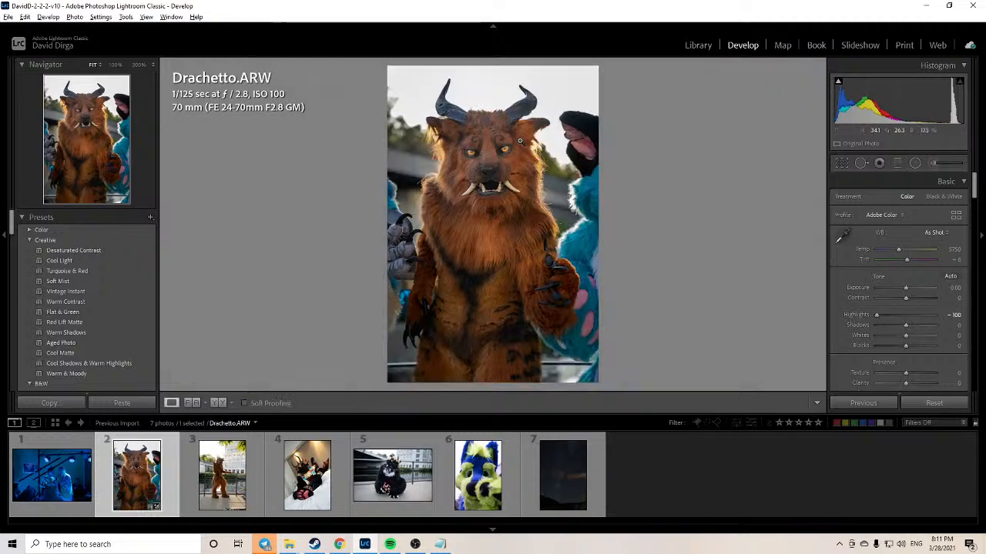
{"action": "key", "text": "backslash"}
{"action": "key", "text": "backslash"}
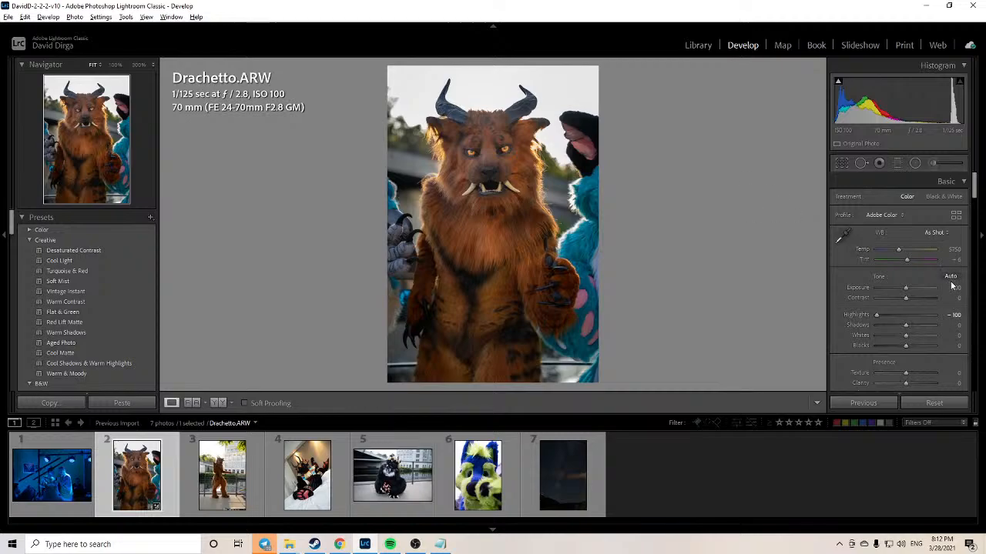
Step: Set the photo's Exposure to +0.20 and raise its Shadows to +70
{"action": "left_click_drag", "start_coordinate": [952, 286], "coordinate": [958, 288]}
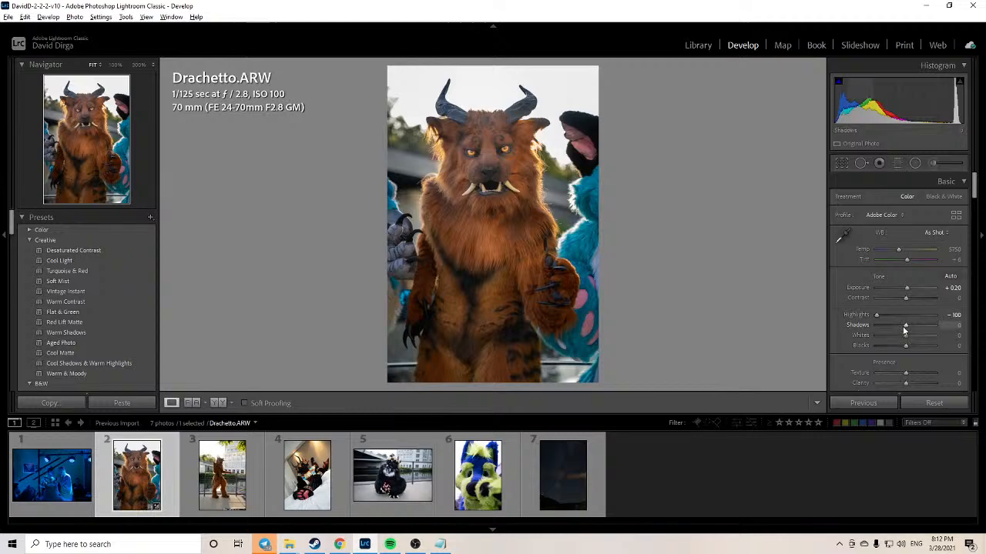
{"action": "left_click_drag", "start_coordinate": [909, 328], "coordinate": [931, 326]}
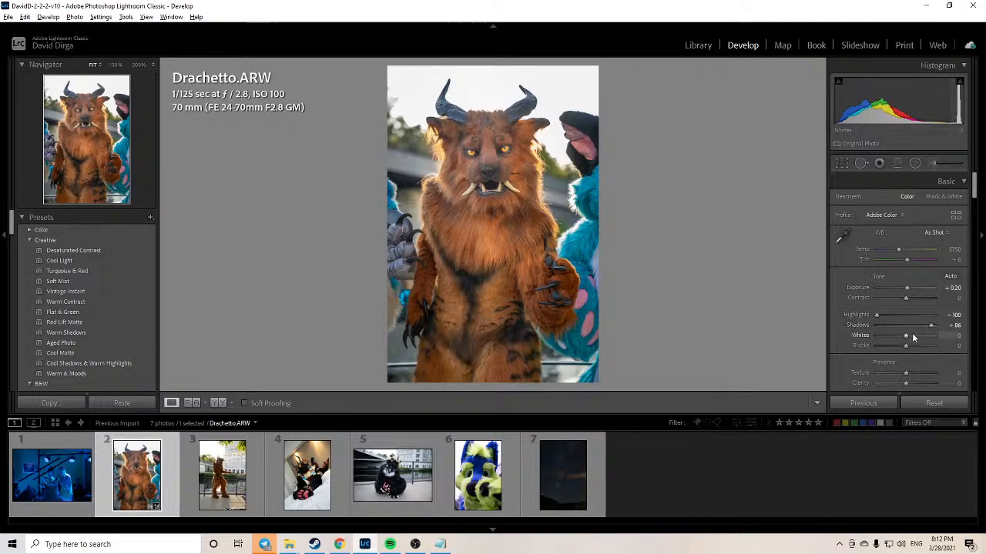
{"action": "left_click_drag", "start_coordinate": [930, 328], "coordinate": [926, 326]}
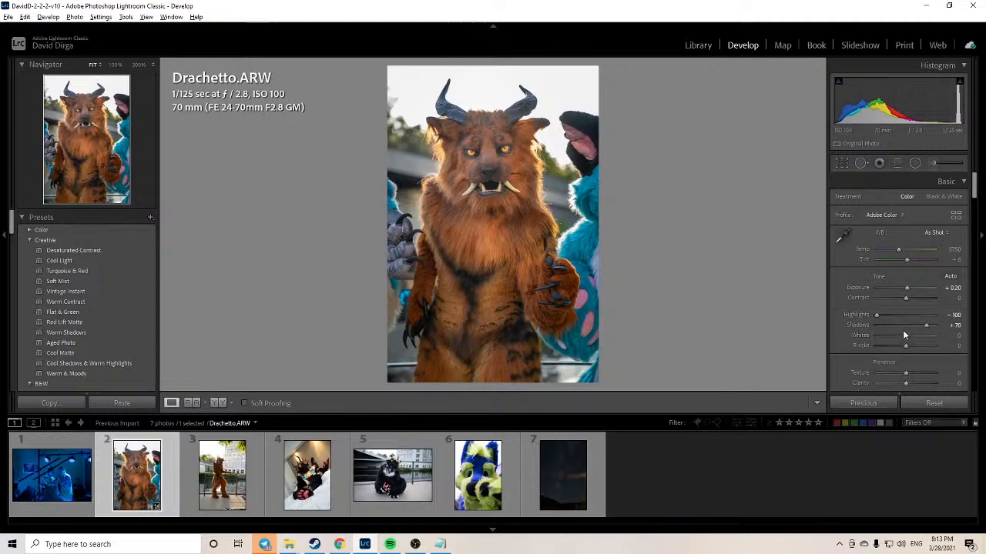
Step: Raise the photo's Whites to +79 and lower its Blacks to -25
{"action": "left_click_drag", "start_coordinate": [904, 335], "coordinate": [929, 342]}
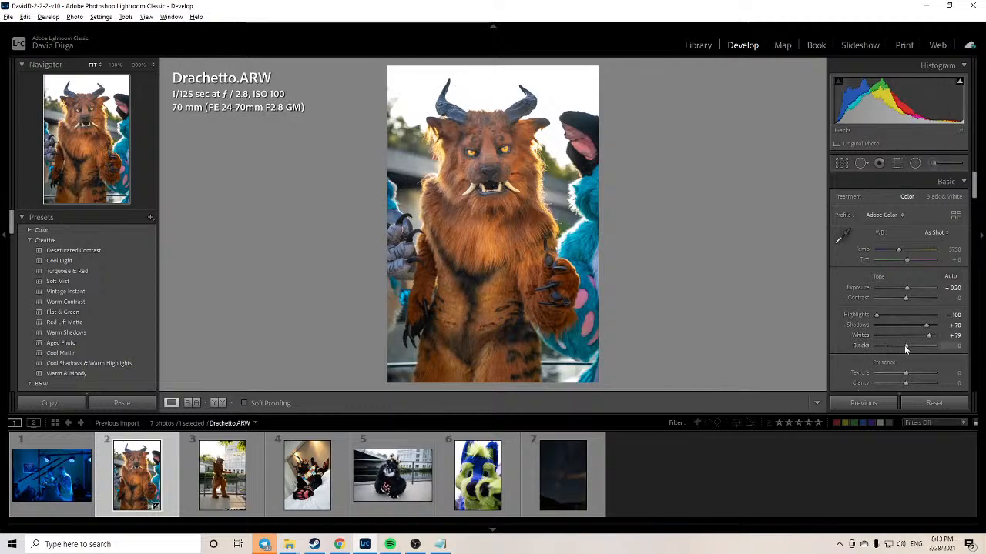
{"action": "left_click_drag", "start_coordinate": [905, 346], "coordinate": [896, 350]}
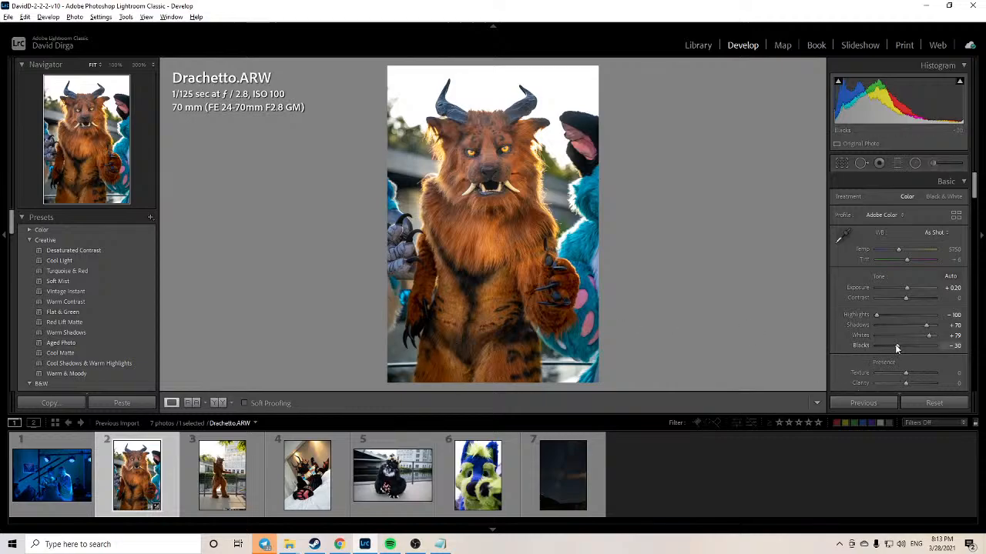
{"action": "left_click_drag", "start_coordinate": [896, 347], "coordinate": [897, 349]}
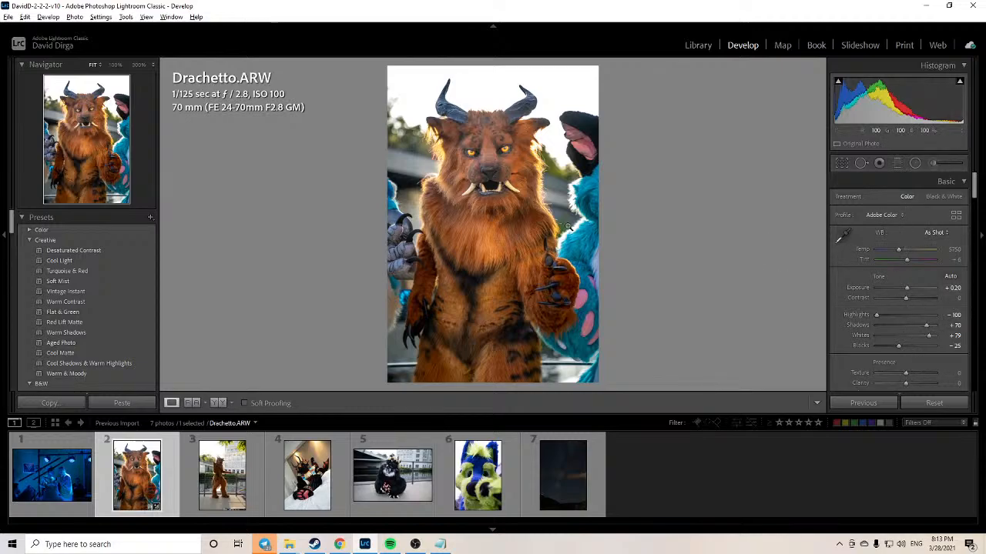
Step: Switch repeatedly between the before and after versions to review the tonal adjustments on the whole photo
{"action": "key", "text": "backslash"}
{"action": "key", "text": "backslash"}
{"action": "key", "text": "backslash"}
{"action": "key", "text": "backslash"}
{"action": "key", "text": "backslash"}
{"action": "key", "text": "backslash"}
{"action": "key", "text": "backslash"}
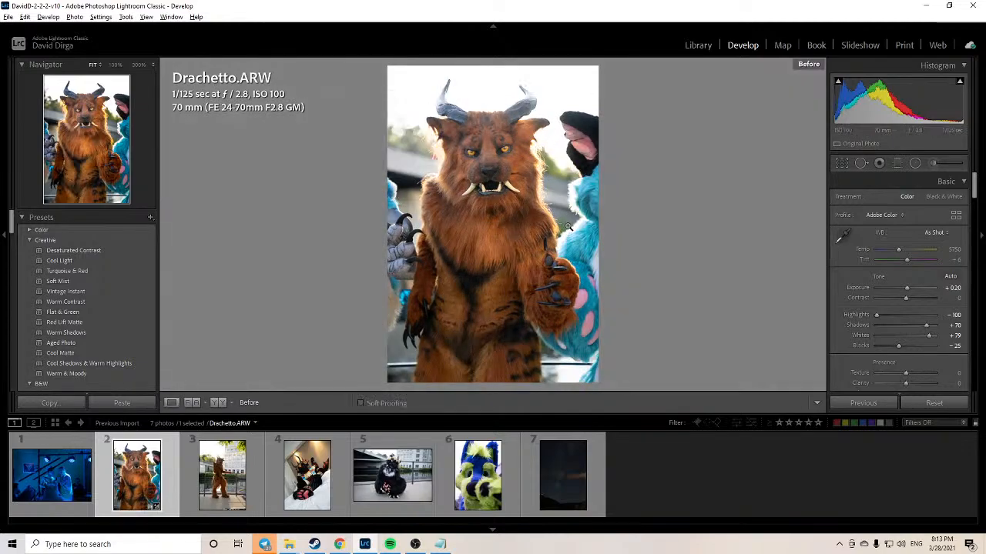
{"action": "key", "text": "backslash"}
{"action": "key", "text": "backslash"}
{"action": "key", "text": "backslash"}
{"action": "key", "text": "backslash"}
{"action": "key", "text": "backslash"}
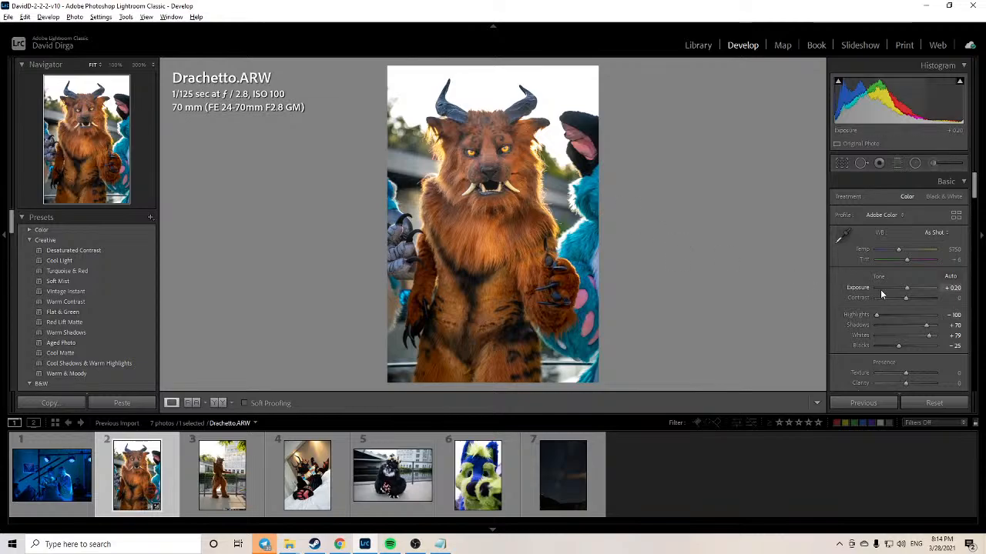
Step: Set the photo's Clarity to +15 and check the chest fur close up
{"action": "scroll", "coordinate": [881, 305], "scroll_direction": "down", "scroll_amount": 2}
{"action": "left_click", "coordinate": [949, 319]}
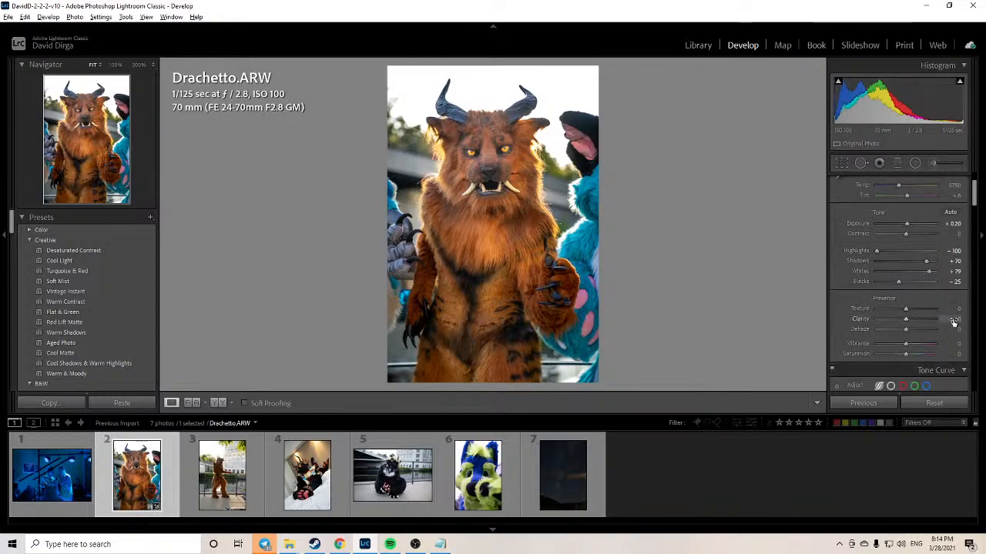
{"action": "type", "text": "15"}
{"action": "key", "text": "Return"}
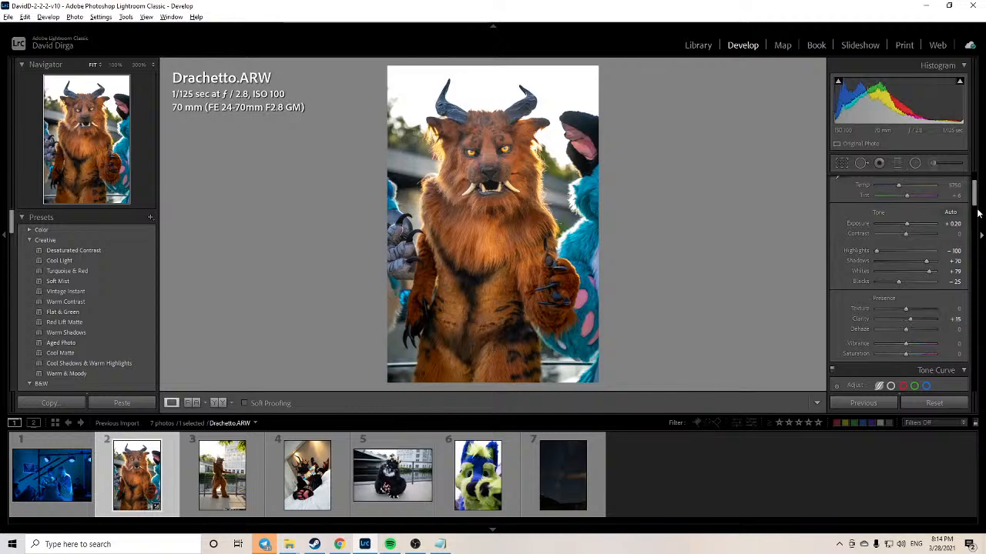
{"action": "left_click", "coordinate": [482, 236]}
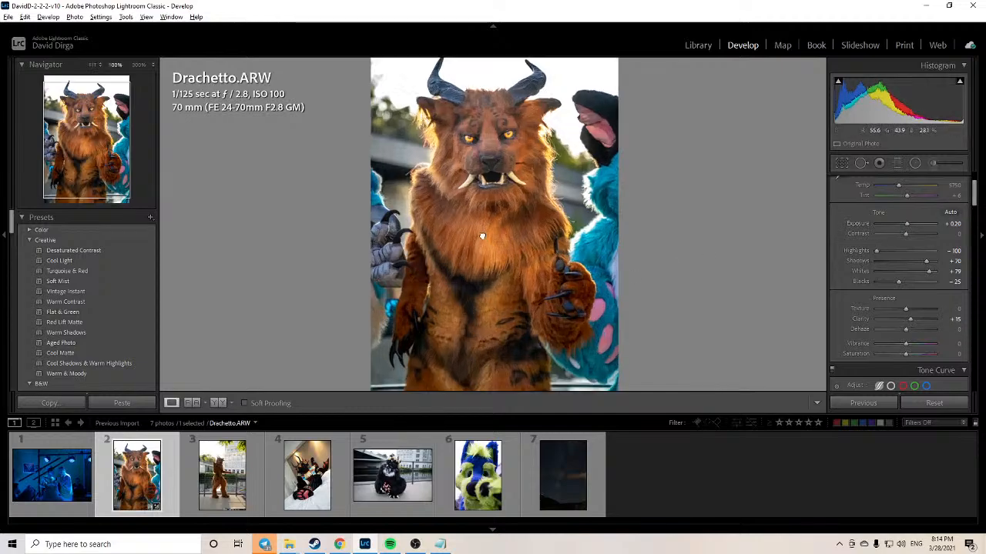
{"action": "left_click", "coordinate": [521, 251]}
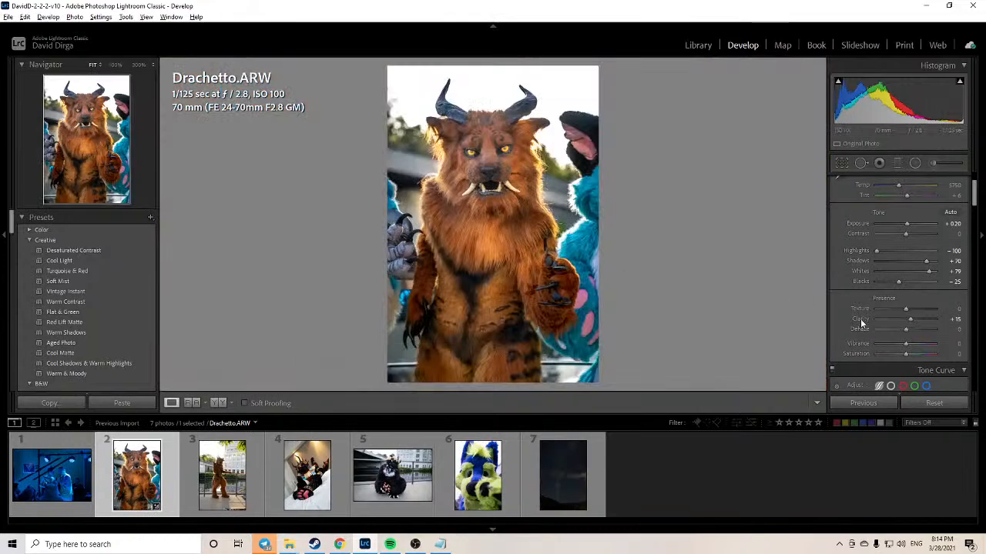
Step: Try resetting Clarity and raising it to +100, examine the fur at 100%, and undo the changes
{"action": "double_click", "coordinate": [857, 321]}
{"action": "key", "text": "ctrl+z"}
{"action": "left_click_drag", "start_coordinate": [910, 319], "coordinate": [935, 319]}
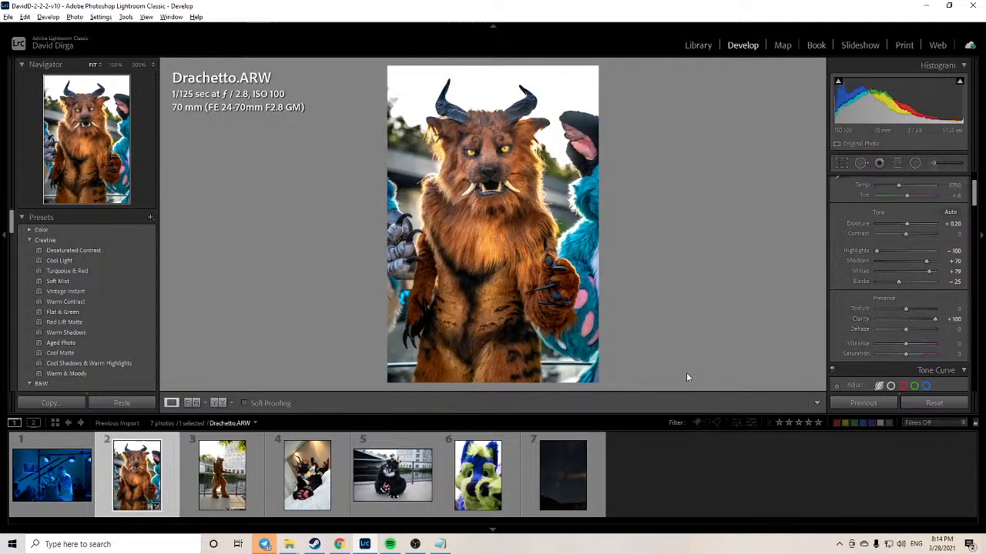
{"action": "left_click", "coordinate": [439, 202]}
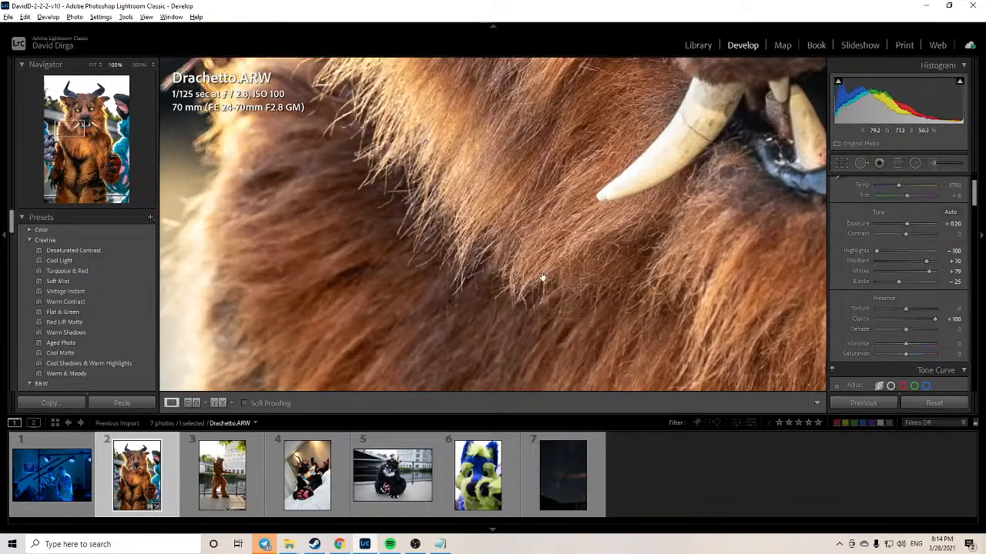
{"action": "left_click_drag", "start_coordinate": [569, 186], "coordinate": [464, 372]}
{"action": "left_click", "coordinate": [492, 206]}
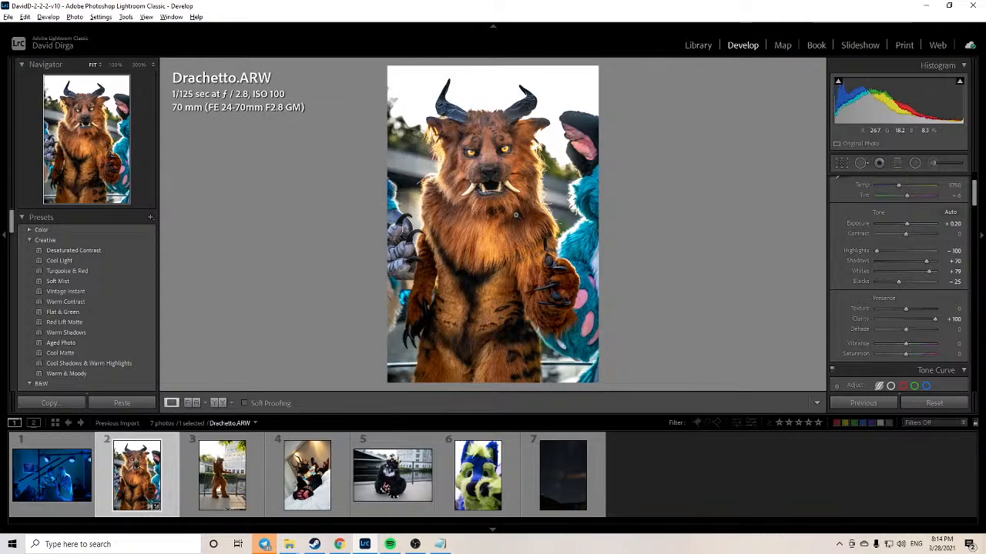
{"action": "key", "text": "ctrl+z"}
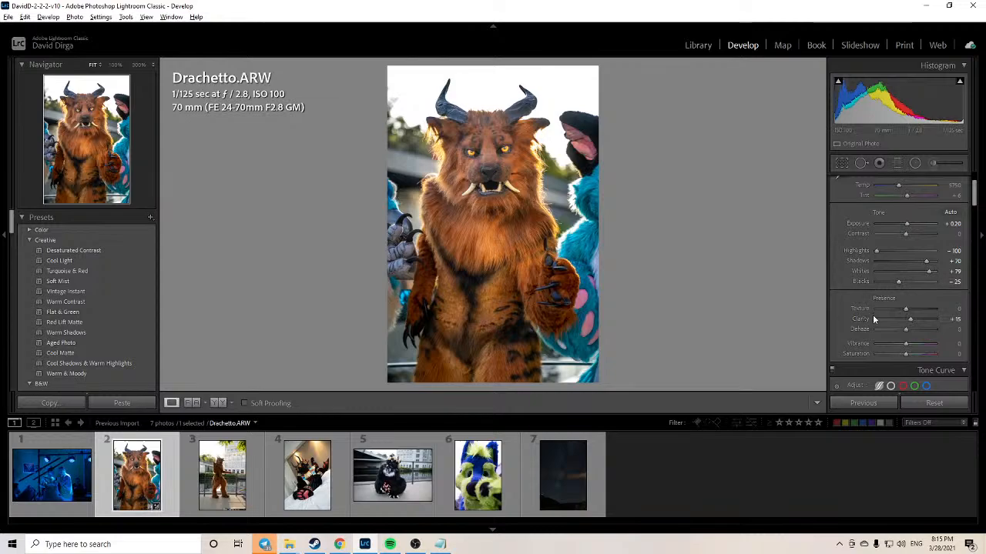
Step: Set the photo's Dehaze to +15 and raise its Exposure to +0.50
{"action": "left_click", "coordinate": [950, 330]}
{"action": "type", "text": "15"}
{"action": "key", "text": "Return"}
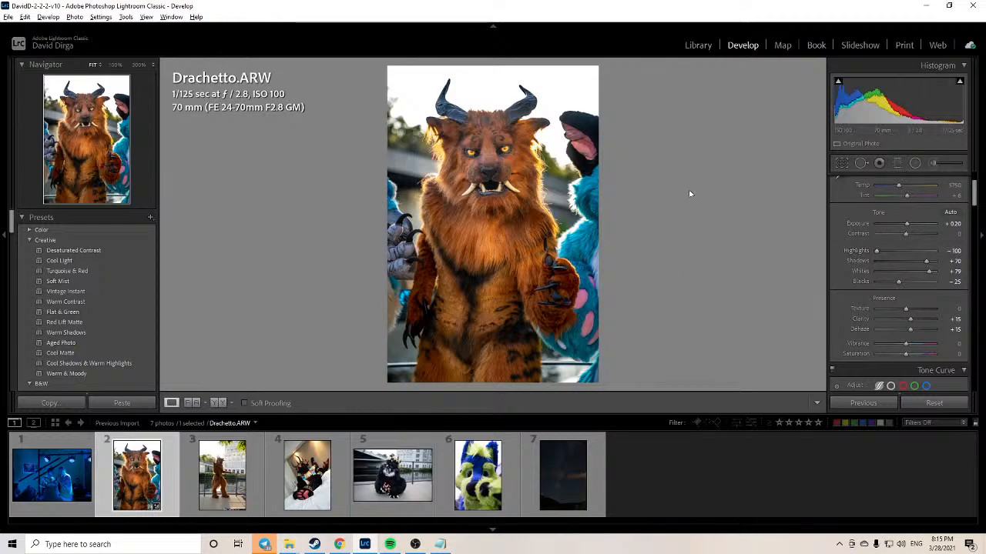
{"action": "left_click_drag", "start_coordinate": [953, 225], "coordinate": [964, 224]}
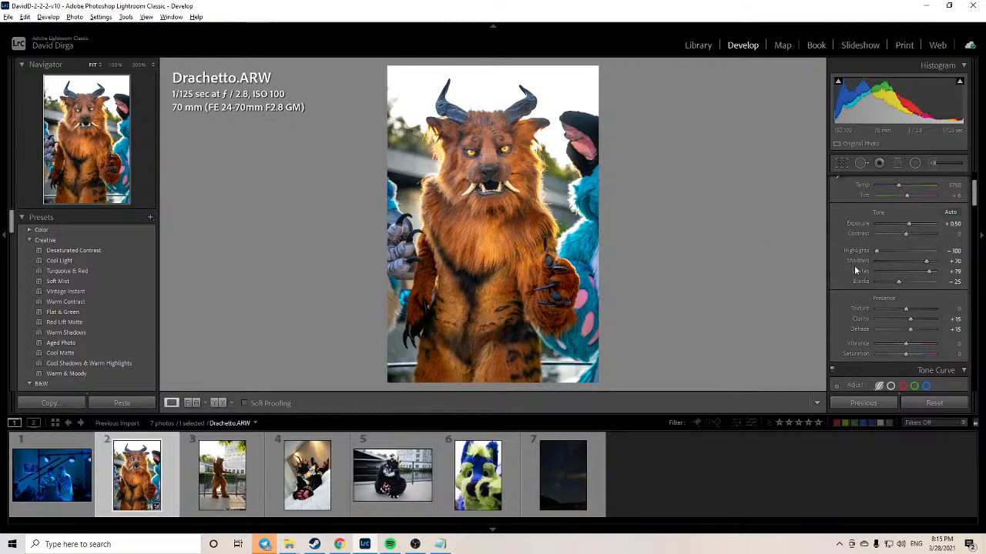
Step: Try a cooler color temperature of 4632 and a warmer one of 7175, and restore it to 5750
{"action": "scroll", "coordinate": [854, 265], "scroll_direction": "up", "scroll_amount": 2}
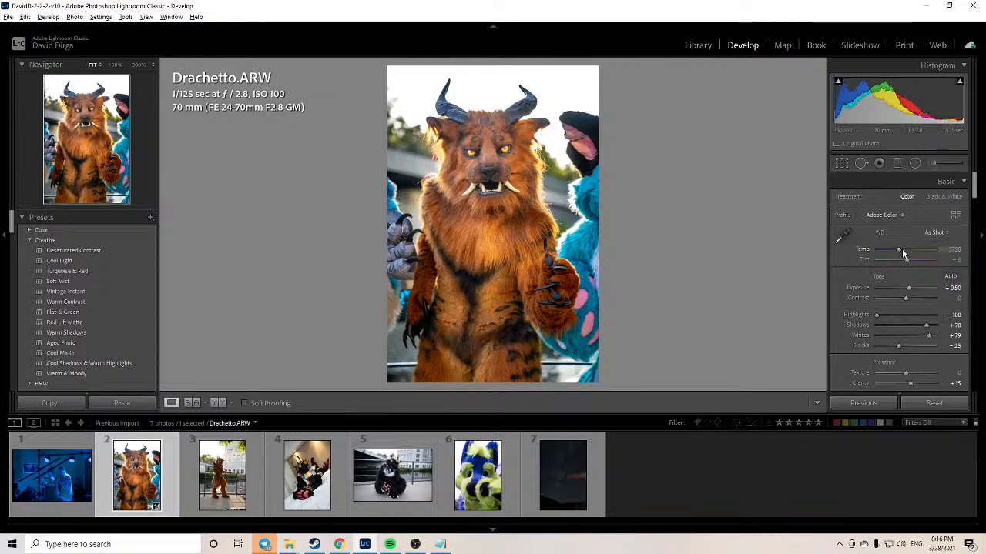
{"action": "left_click_drag", "start_coordinate": [898, 249], "coordinate": [892, 248]}
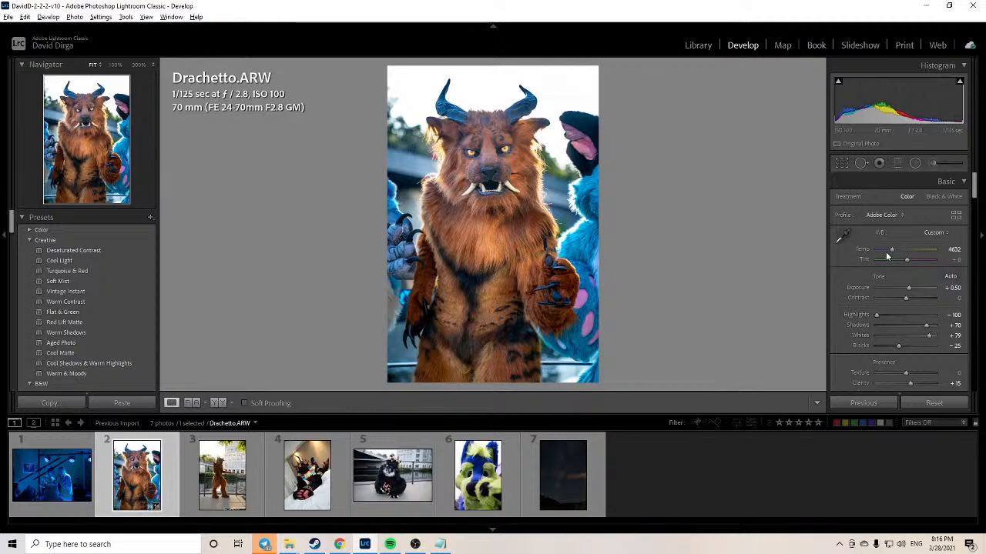
{"action": "left_click_drag", "start_coordinate": [887, 257], "coordinate": [906, 252]}
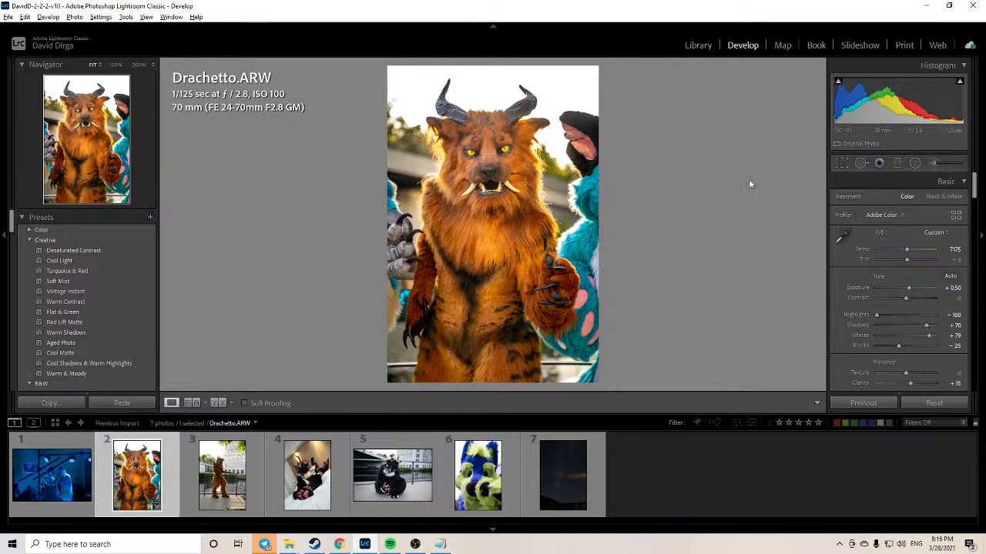
{"action": "left_click_drag", "start_coordinate": [858, 247], "coordinate": [826, 259]}
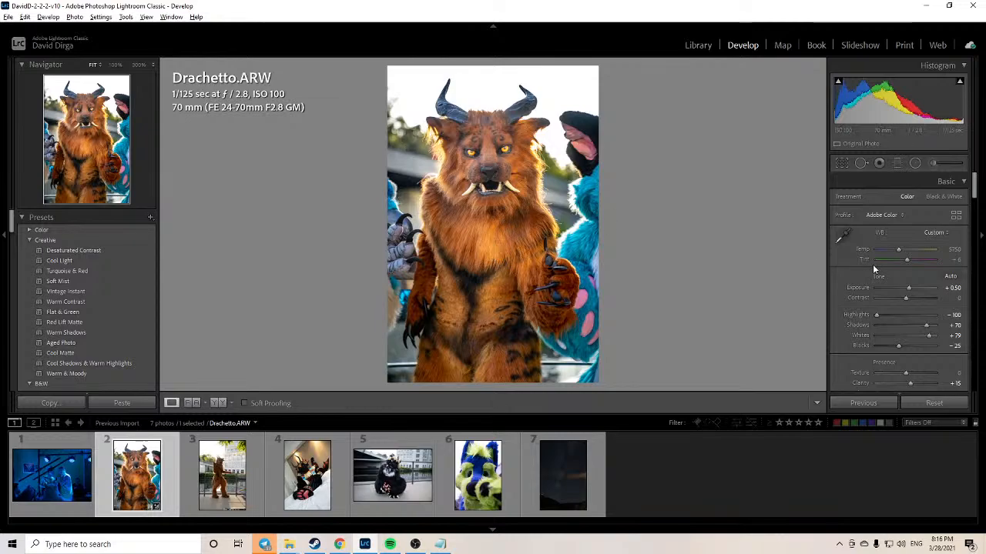
Step: Try Saturation at -100 and Vibrance at -100 on the portrait, resetting each to 0
{"action": "scroll", "coordinate": [879, 268], "scroll_direction": "down", "scroll_amount": 2}
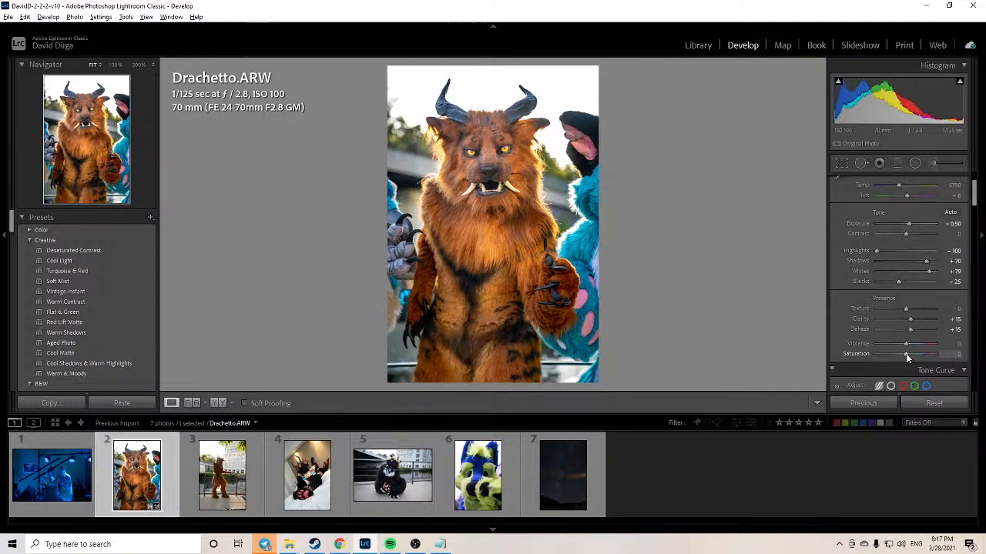
{"action": "left_click_drag", "start_coordinate": [905, 353], "coordinate": [808, 356]}
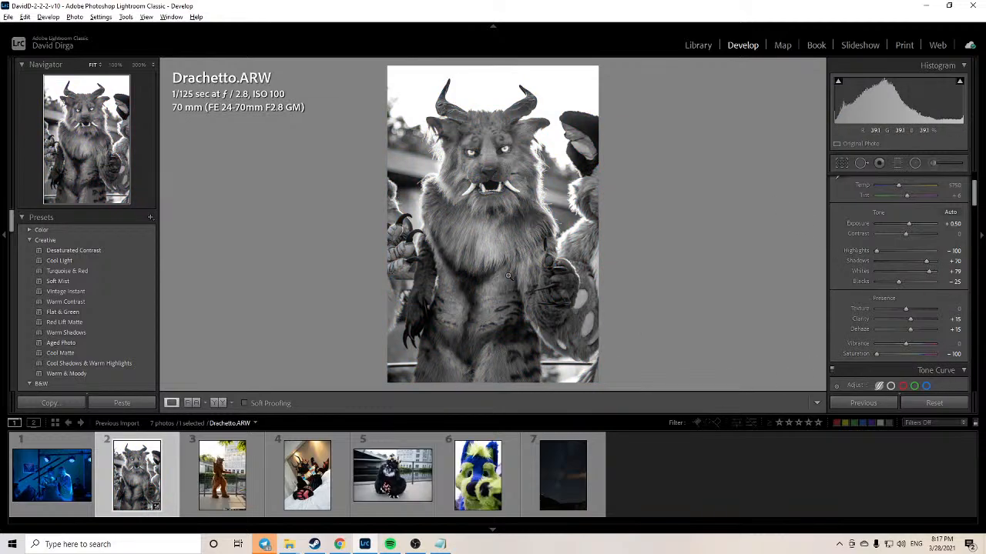
{"action": "double_click", "coordinate": [850, 355]}
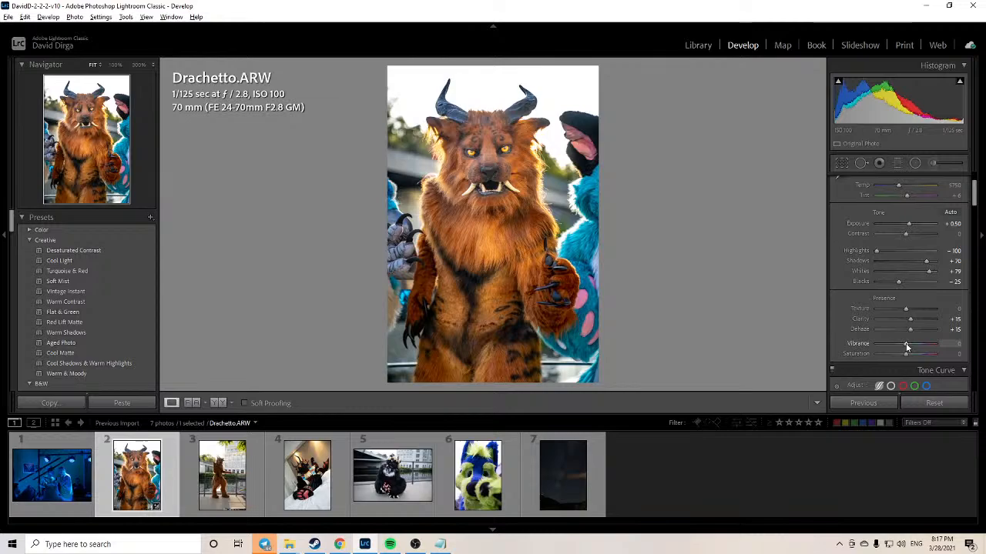
{"action": "left_click_drag", "start_coordinate": [907, 347], "coordinate": [848, 348]}
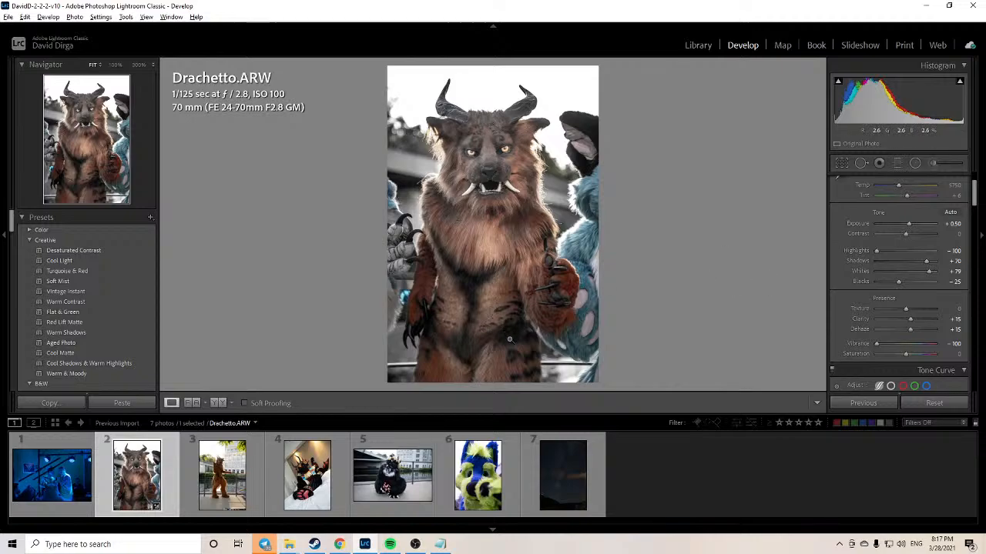
{"action": "double_click", "coordinate": [853, 343]}
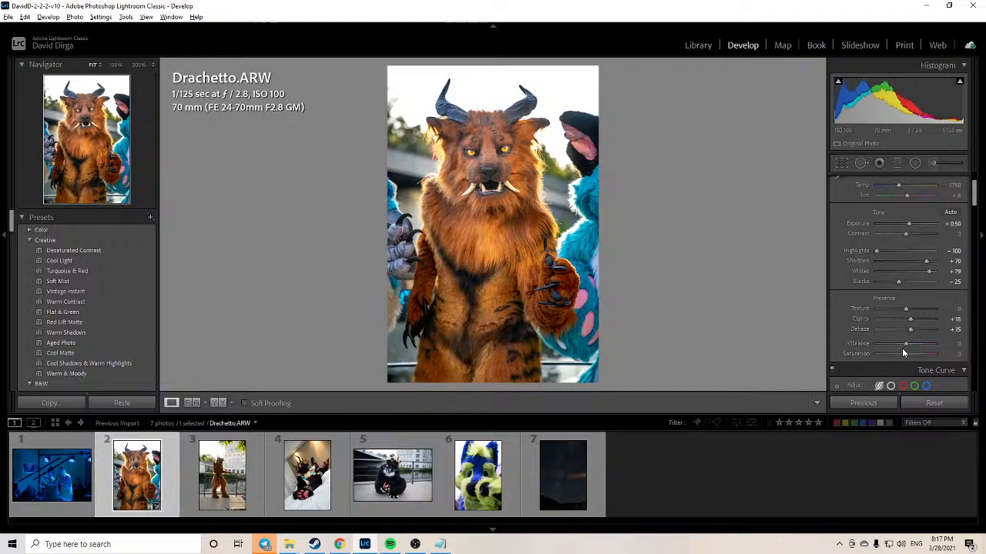
Step: Set the portrait's Vibrance to -12 and compare the edited version with the unedited one
{"action": "key", "text": "backslash"}
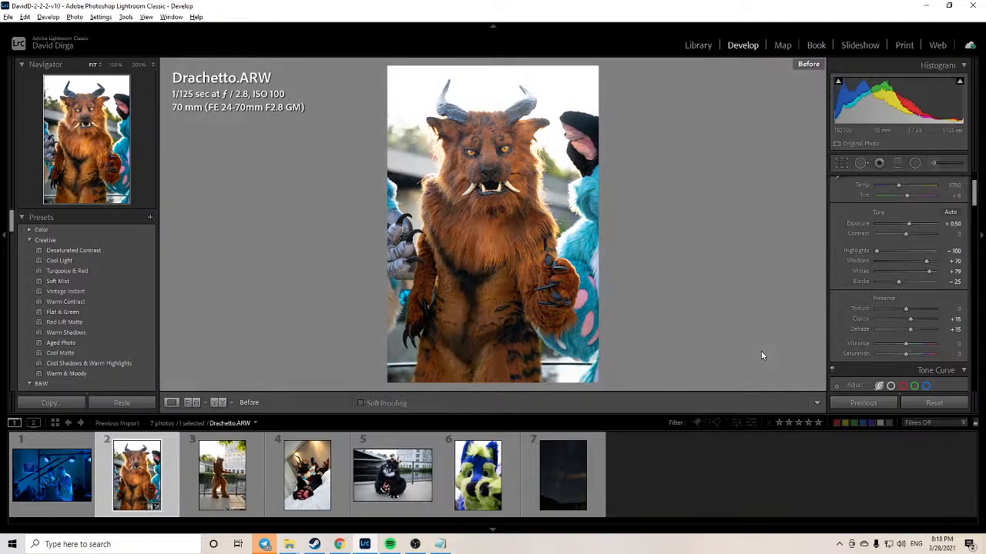
{"action": "key", "text": "backslash"}
{"action": "key", "text": "backslash"}
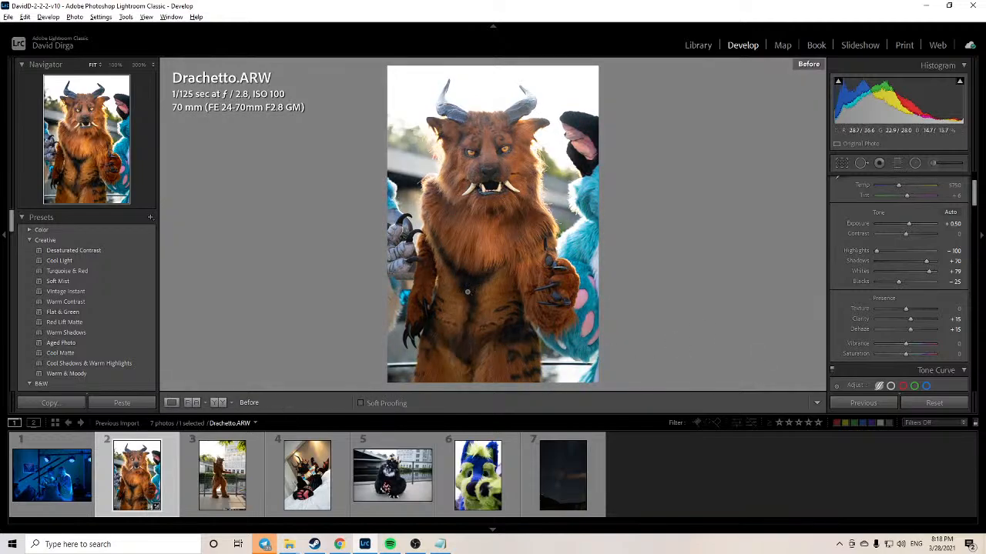
{"action": "key", "text": "backslash"}
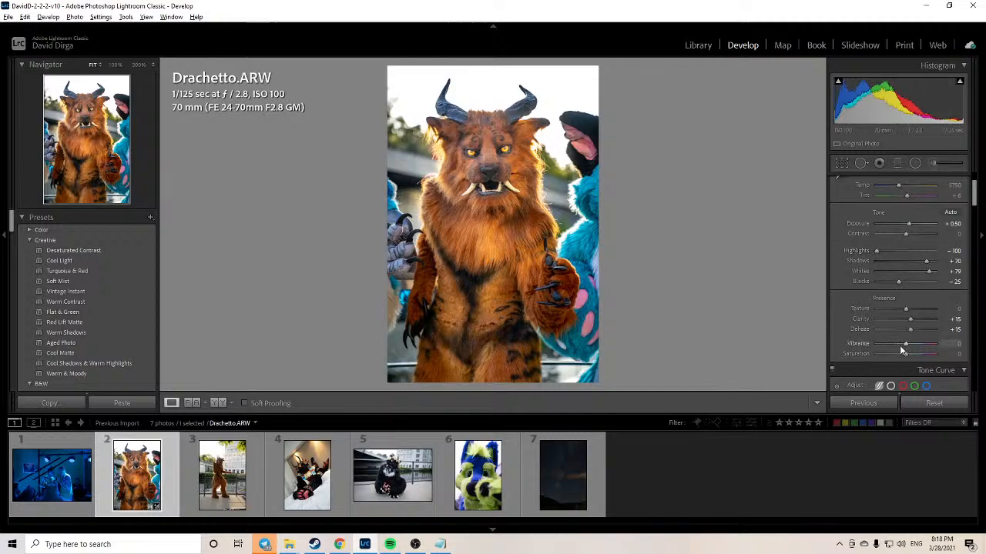
{"action": "left_click_drag", "start_coordinate": [907, 346], "coordinate": [902, 346]}
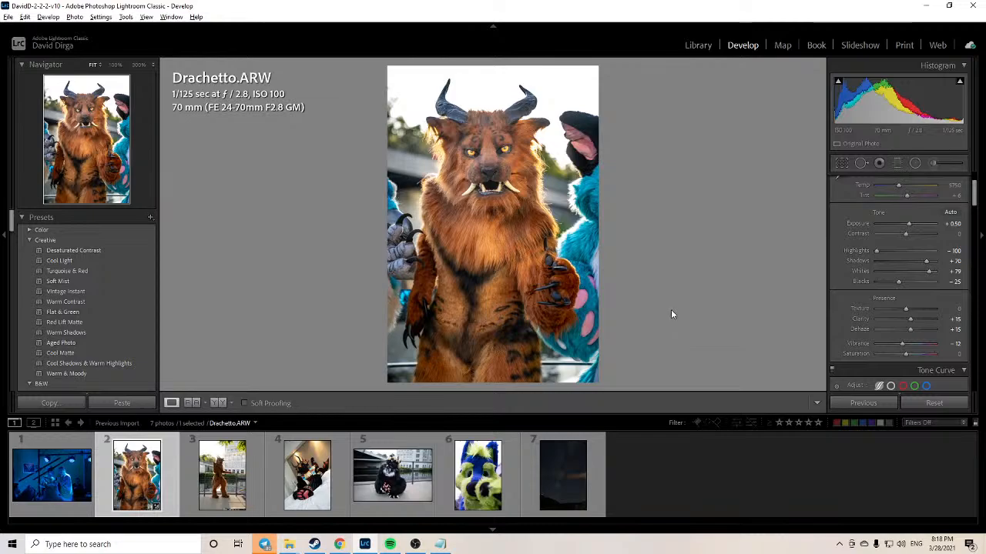
{"action": "key", "text": "backslash"}
{"action": "key", "text": "backslash"}
{"action": "key", "text": "backslash"}
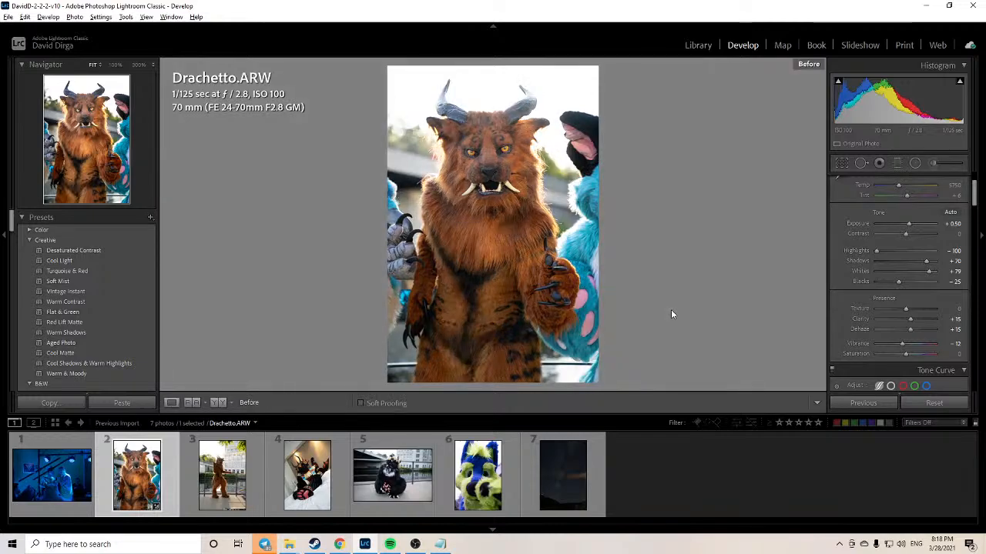
{"action": "key", "text": "backslash"}
{"action": "key", "text": "backslash"}
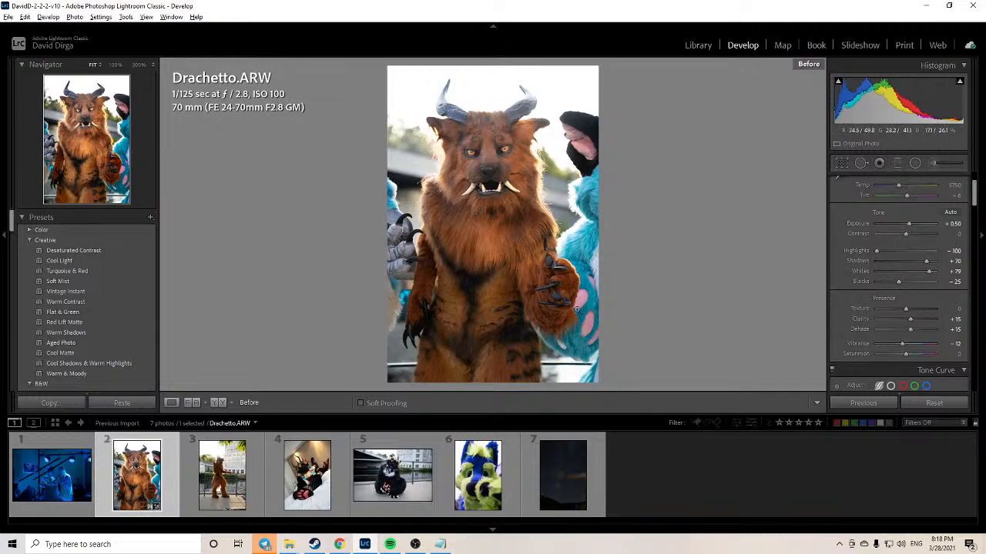
{"action": "key", "text": "backslash"}
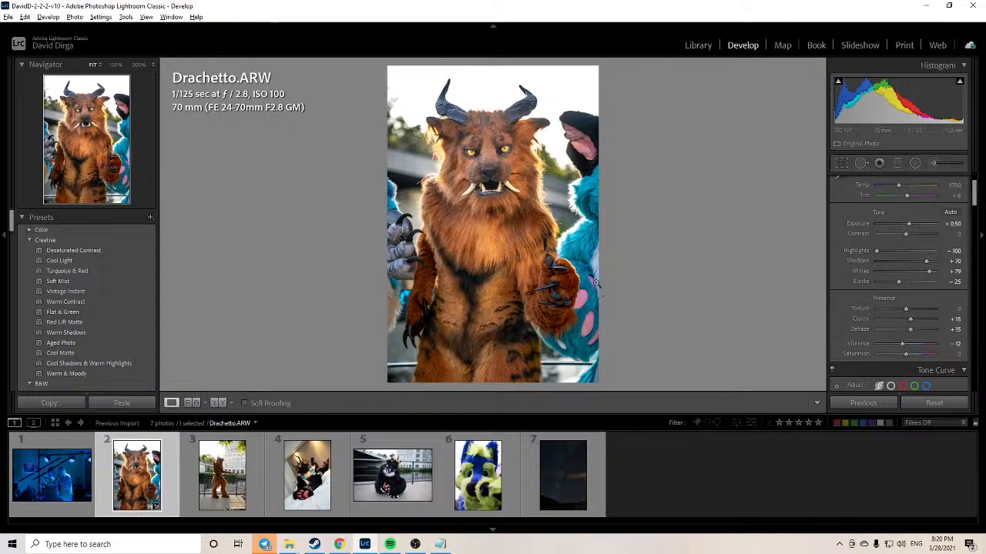
Step: Open Drachetto2.ARW and crop it tighter around the standing character, keeping the original aspect ratio
{"action": "left_click", "coordinate": [193, 479]}
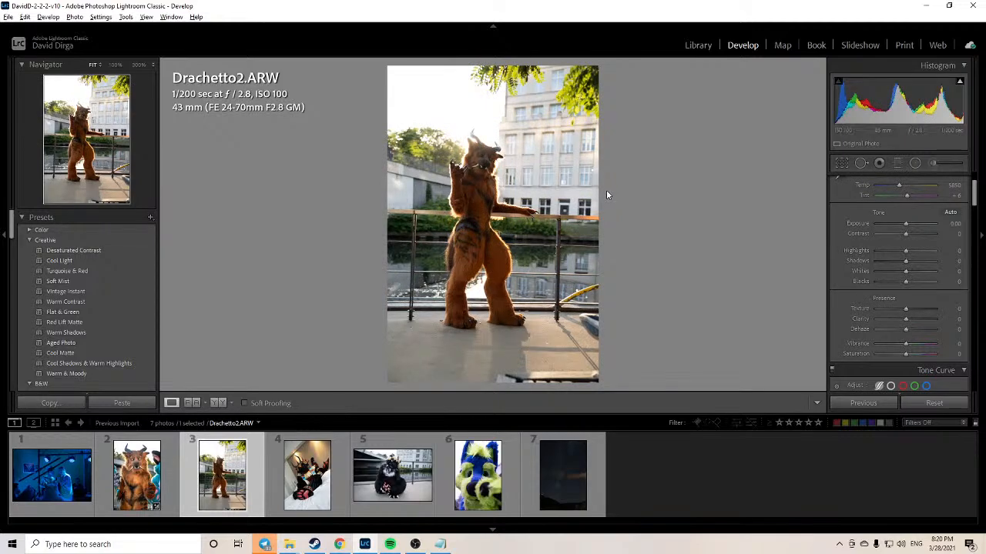
{"action": "left_click", "coordinate": [483, 163]}
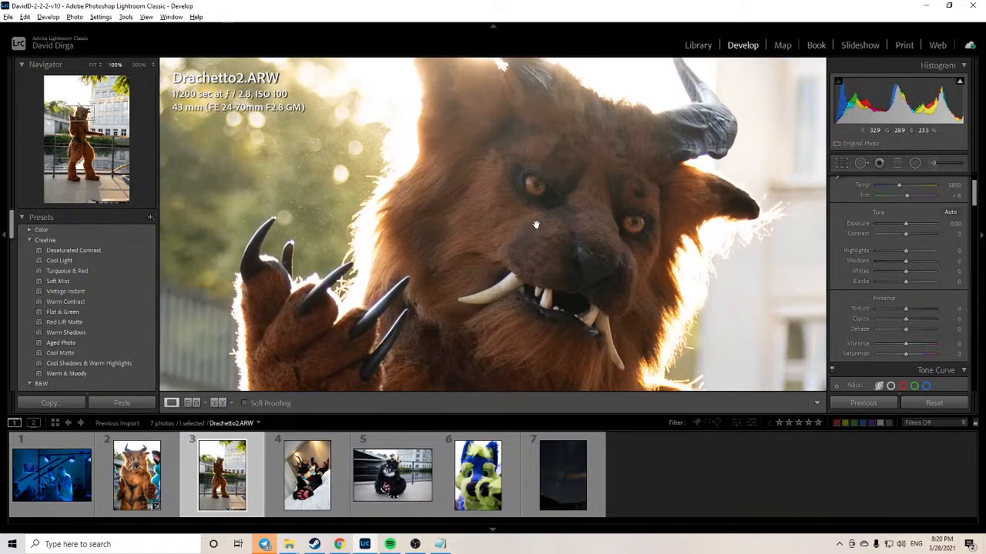
{"action": "left_click", "coordinate": [552, 253]}
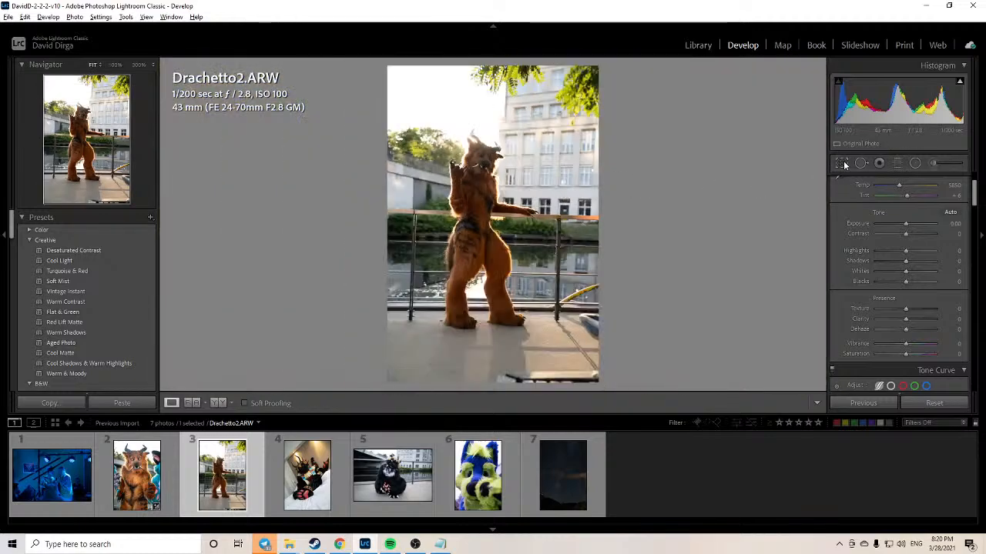
{"action": "left_click", "coordinate": [842, 164]}
{"action": "left_click_drag", "start_coordinate": [596, 379], "coordinate": [536, 298]}
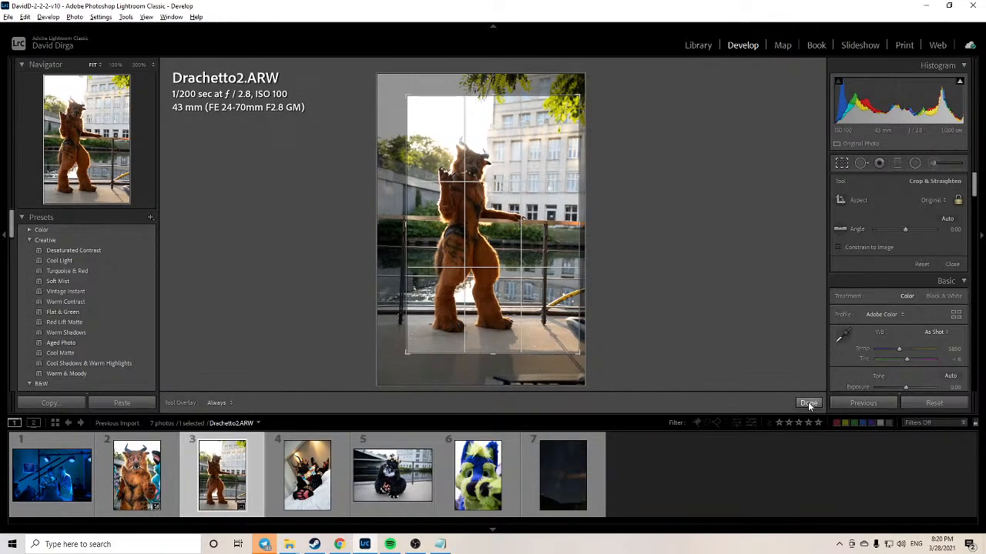
{"action": "left_click", "coordinate": [808, 402]}
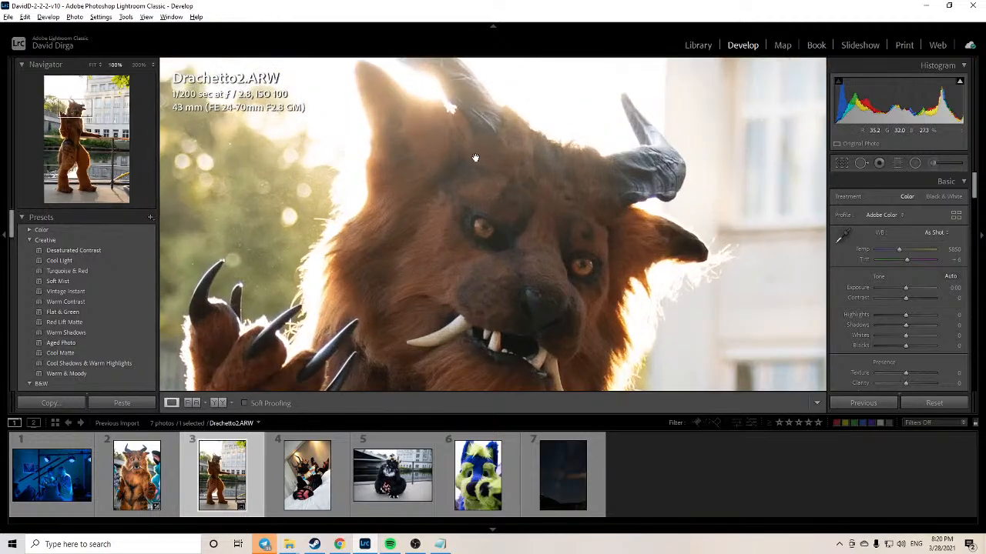
Step: Check the character's face close up and set Highlights to -44, Shadows to +51, Whites to +51 and Blacks to -26
{"action": "left_click", "coordinate": [473, 159]}
{"action": "left_click_drag", "start_coordinate": [473, 104], "coordinate": [614, 334]}
{"action": "left_click_drag", "start_coordinate": [493, 216], "coordinate": [524, 248]}
{"action": "left_click", "coordinate": [481, 173]}
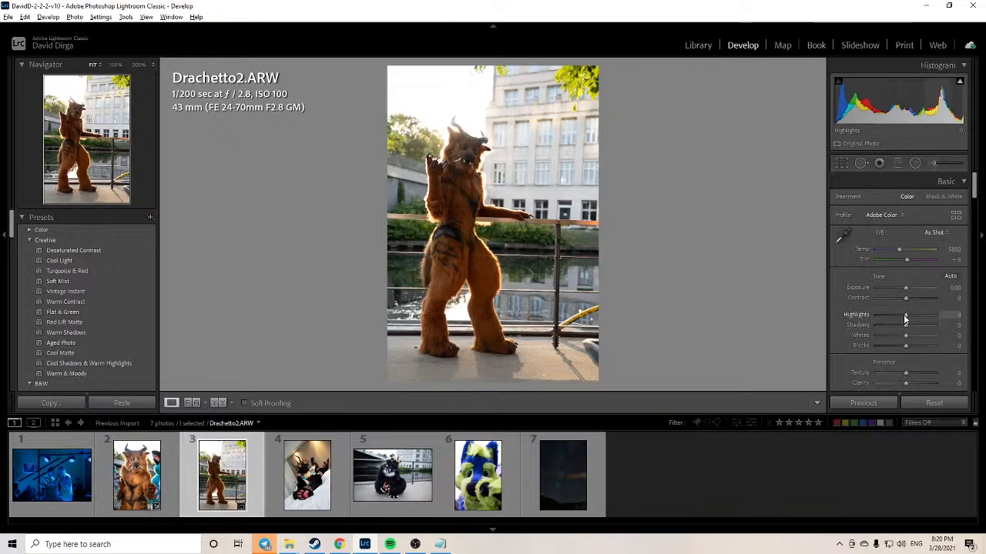
{"action": "left_click_drag", "start_coordinate": [905, 316], "coordinate": [875, 316]}
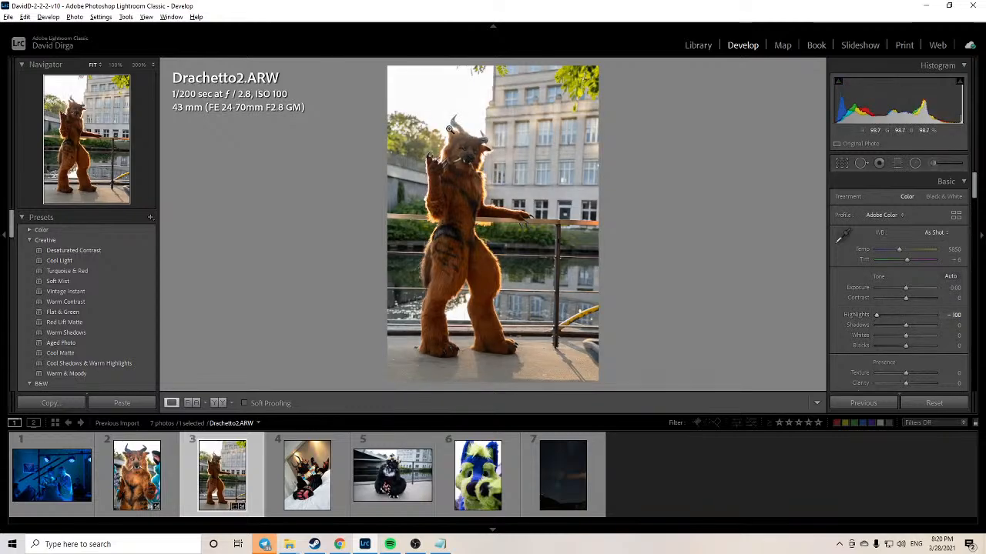
{"action": "double_click", "coordinate": [854, 316]}
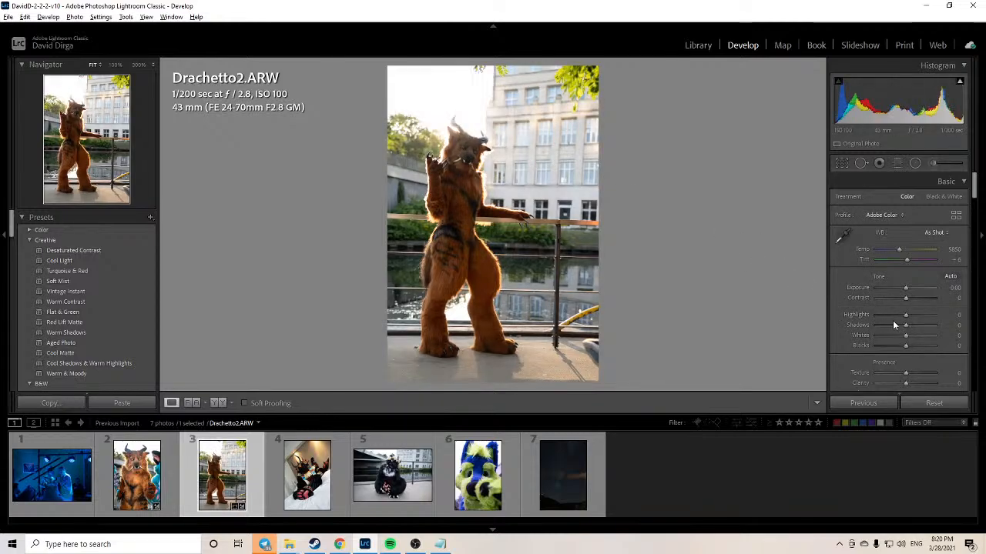
{"action": "left_click_drag", "start_coordinate": [905, 316], "coordinate": [897, 346]}
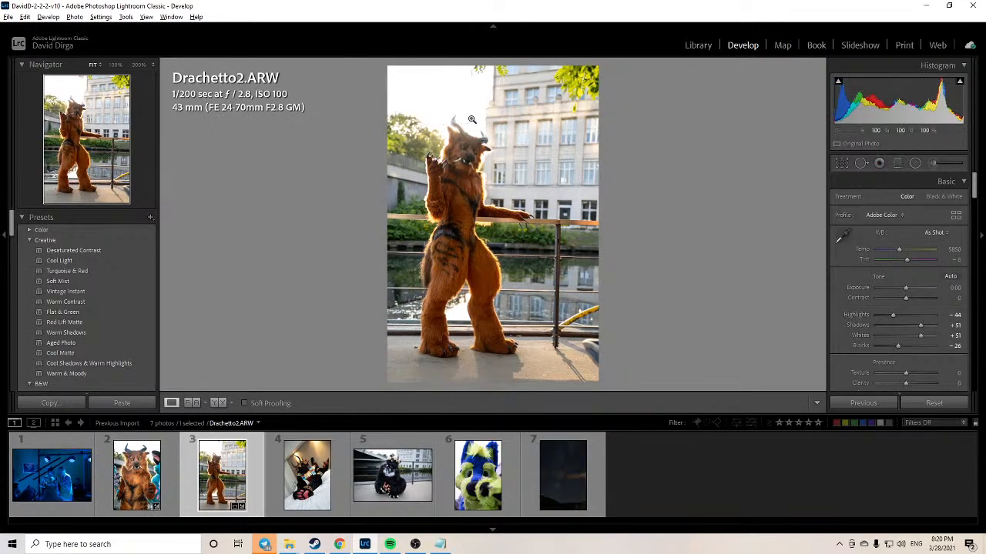
Step: Try a diagonal graduated filter across the character with the Burn (Darken) effect and Exposure -3.30, and undo it
{"action": "left_click", "coordinate": [897, 163]}
{"action": "left_click", "coordinate": [898, 164]}
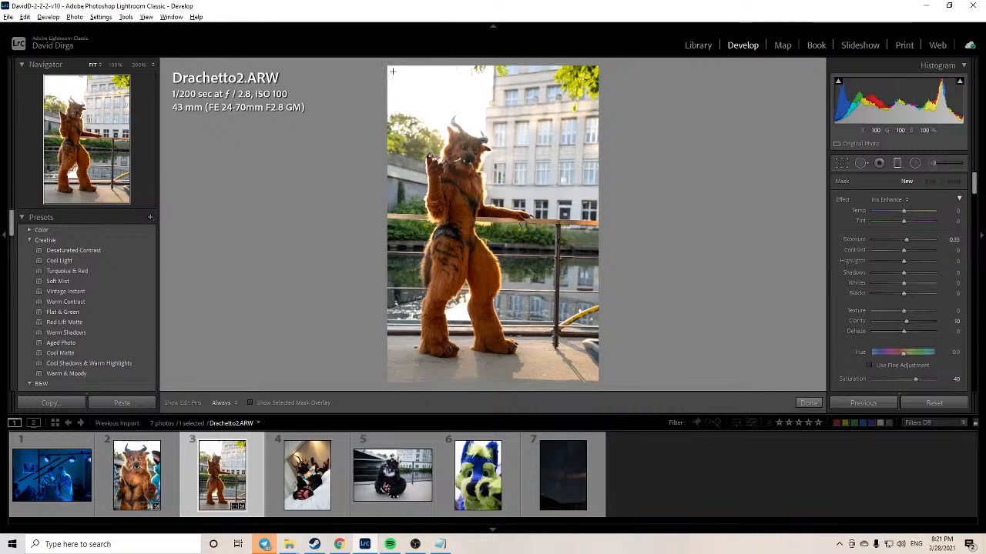
{"action": "left_click_drag", "start_coordinate": [387, 66], "coordinate": [539, 316]}
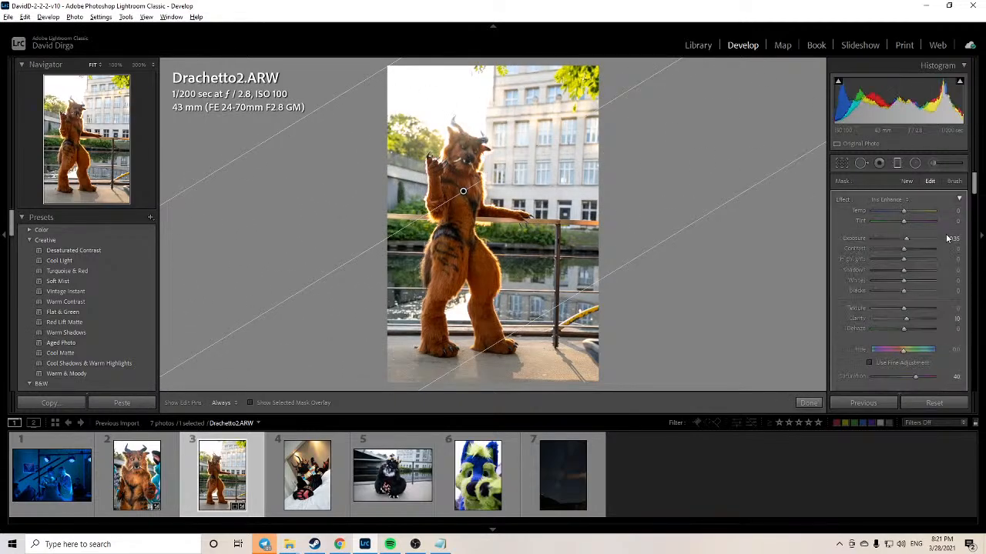
{"action": "left_click", "coordinate": [889, 200]}
{"action": "left_click", "coordinate": [773, 410]}
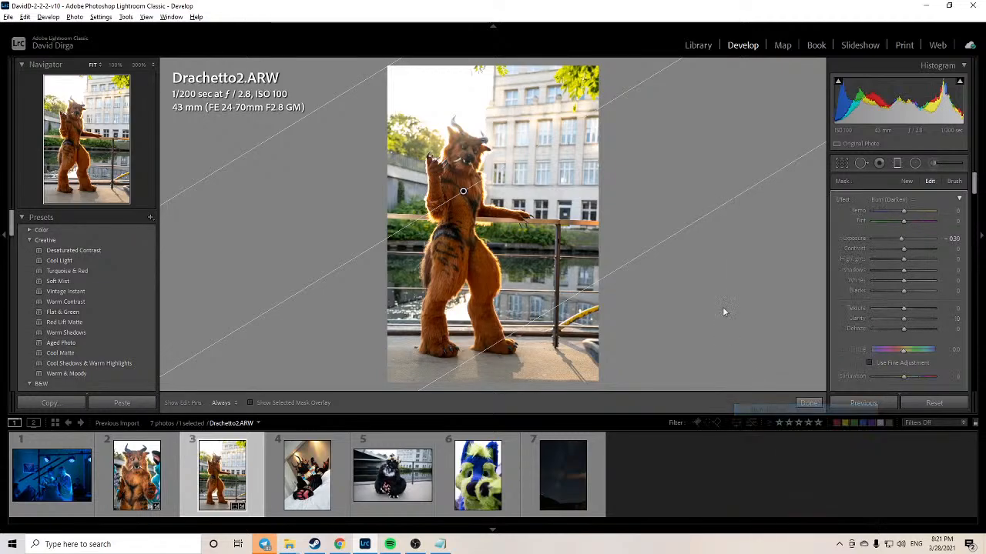
{"action": "left_click_drag", "start_coordinate": [954, 240], "coordinate": [926, 240]}
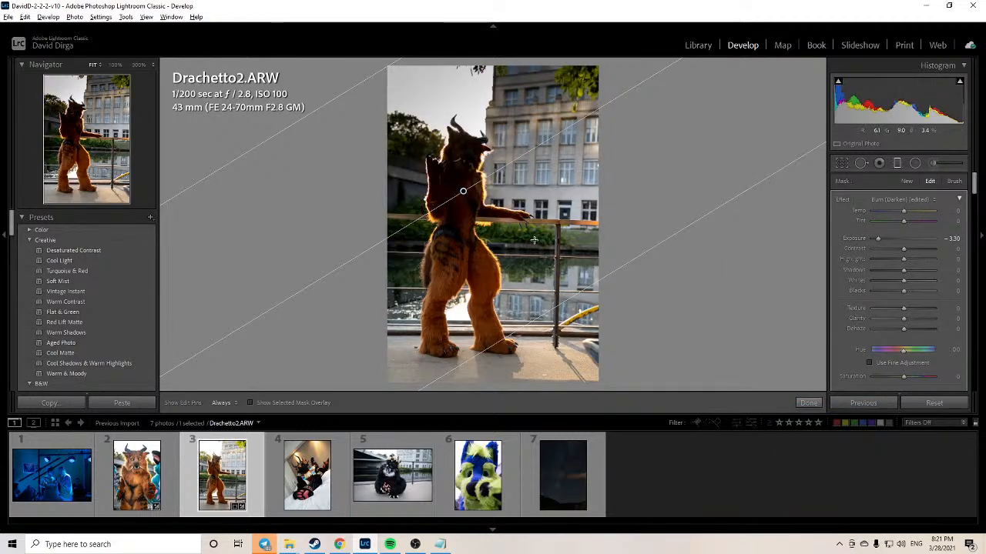
{"action": "double_click", "coordinate": [853, 239]}
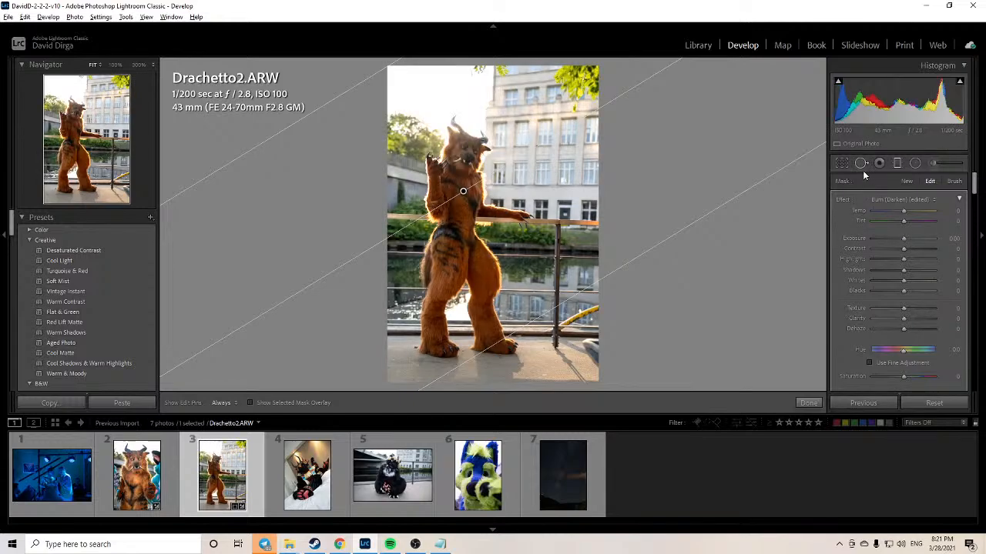
{"action": "key", "text": "ctrl+z"}
{"action": "key", "text": "ctrl+z"}
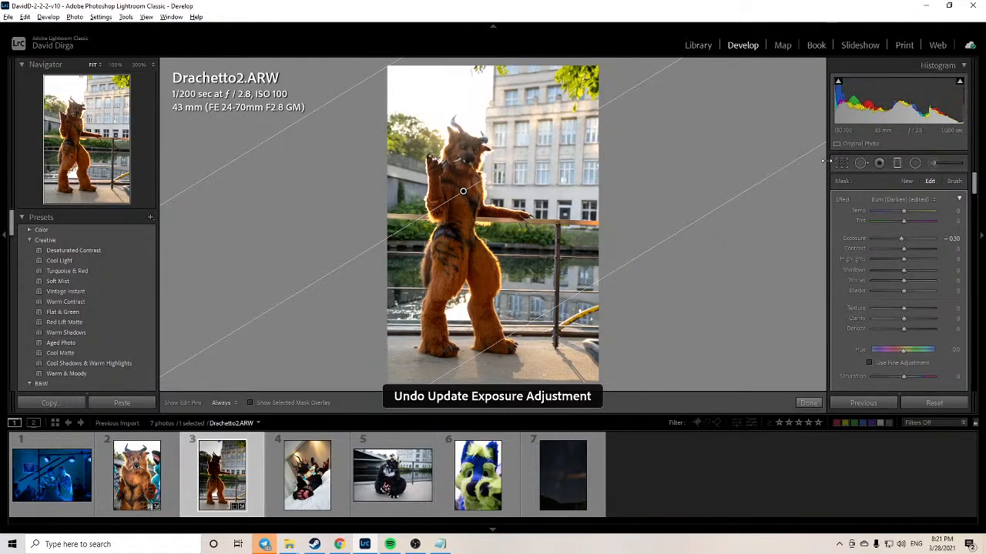
{"action": "key", "text": "ctrl+z"}
{"action": "key", "text": "ctrl+z"}
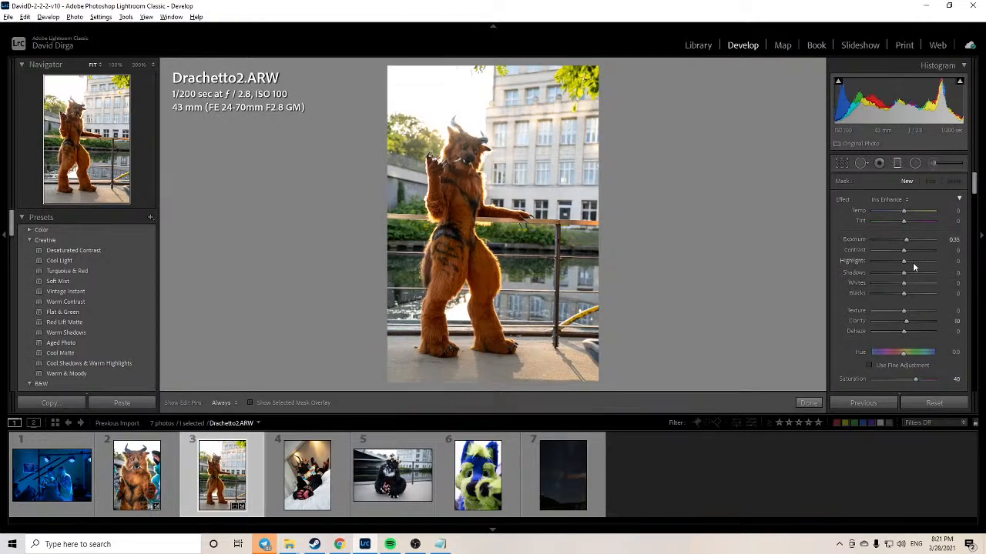
{"action": "left_click", "coordinate": [810, 403]}
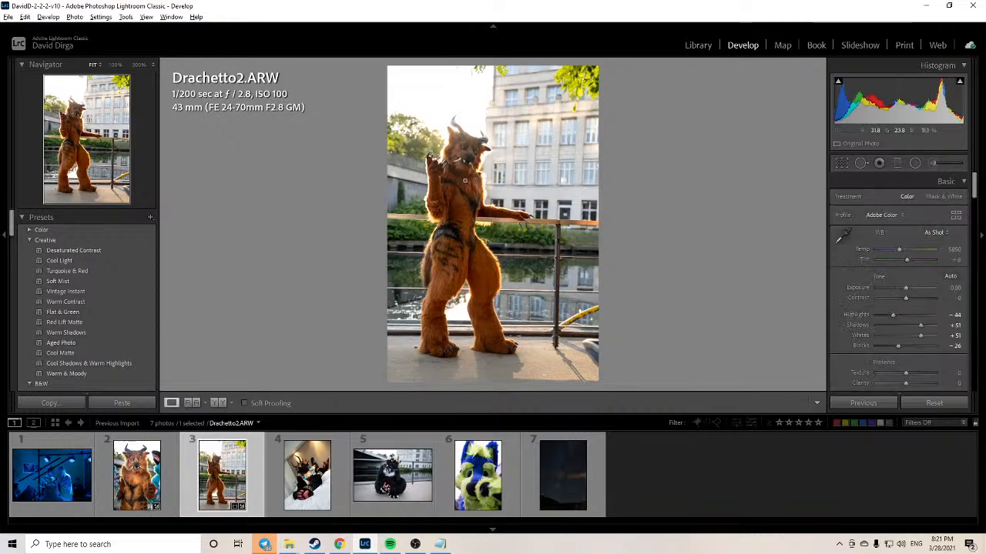
Step: Place an elliptical radial filter around the standing character and open its list of effect presets
{"action": "left_click", "coordinate": [916, 164]}
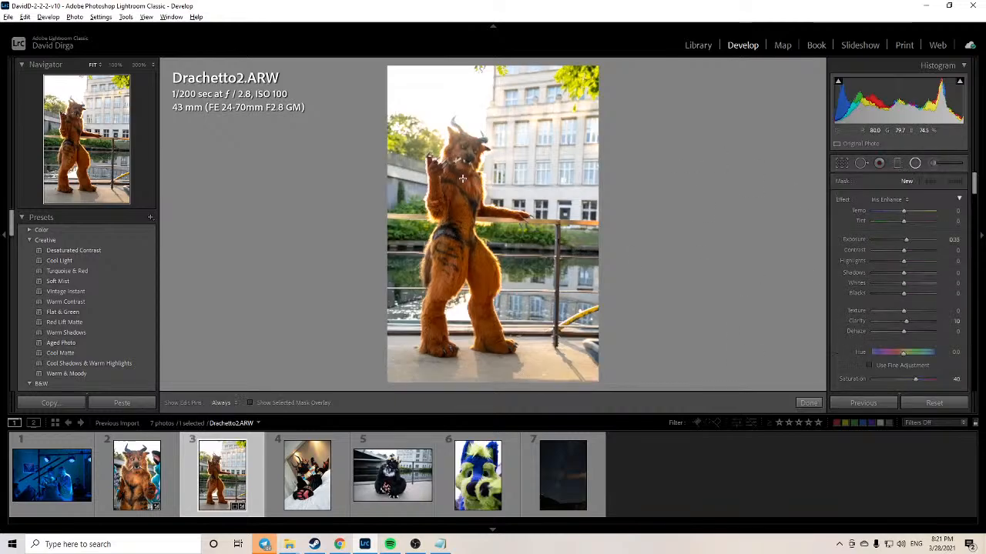
{"action": "left_click_drag", "start_coordinate": [462, 216], "coordinate": [519, 326]}
{"action": "left_click", "coordinate": [881, 200]}
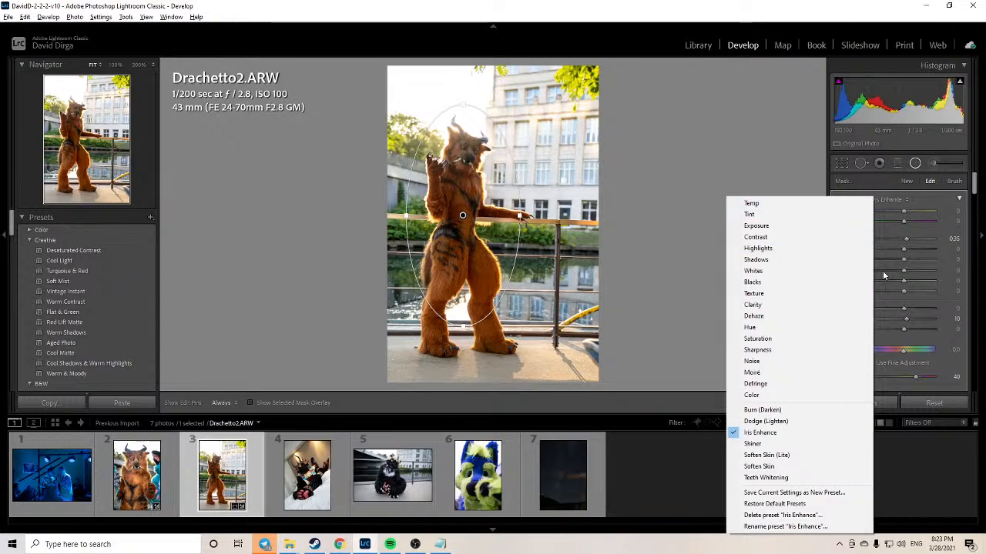
Step: Return to Drachetto.ARW and examine the backlit fur edges beside the face and on top of the head at 100%
{"action": "left_click", "coordinate": [134, 482]}
{"action": "left_click", "coordinate": [136, 483]}
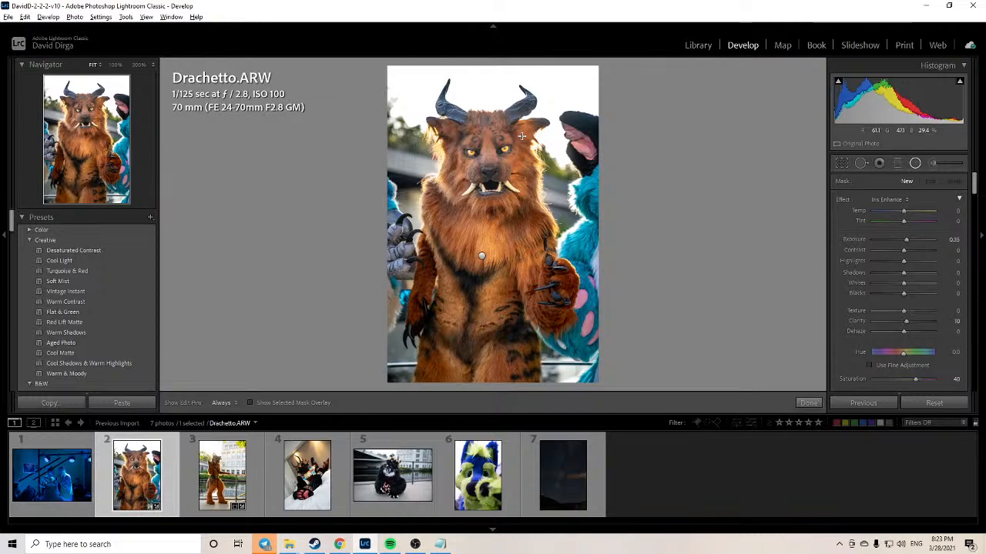
{"action": "left_click", "coordinate": [804, 404]}
{"action": "left_click", "coordinate": [446, 150]}
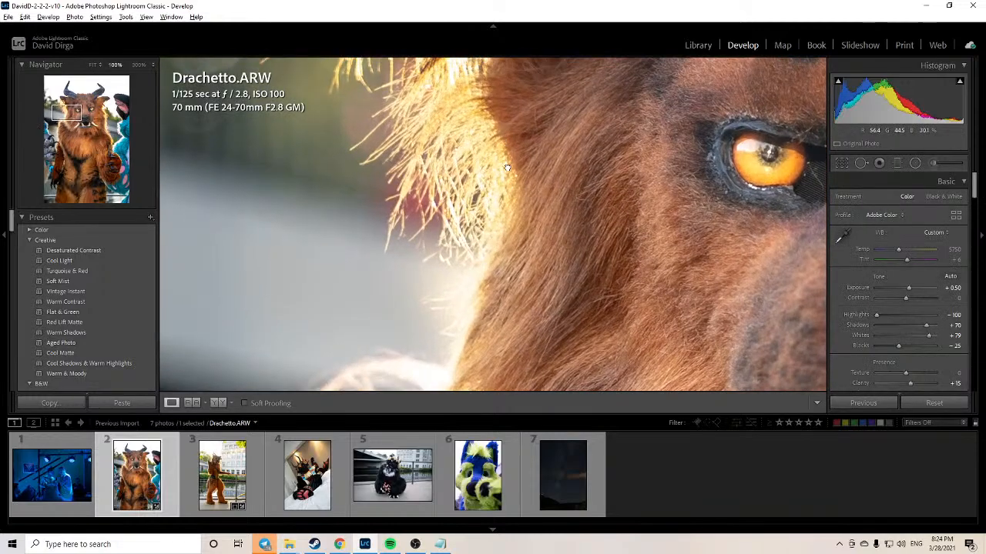
{"action": "left_click", "coordinate": [507, 168]}
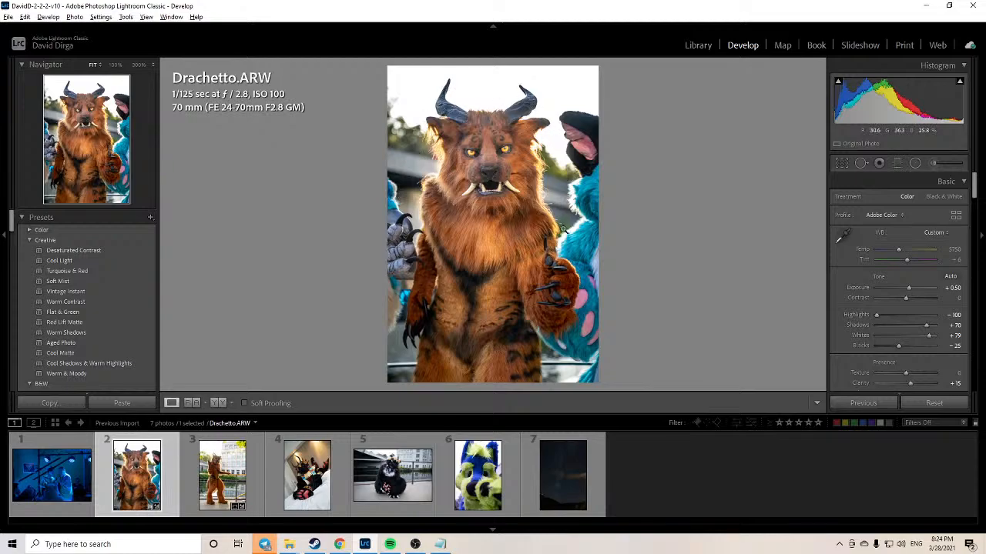
{"action": "left_click", "coordinate": [480, 103]}
{"action": "left_click_drag", "start_coordinate": [459, 185], "coordinate": [487, 249]}
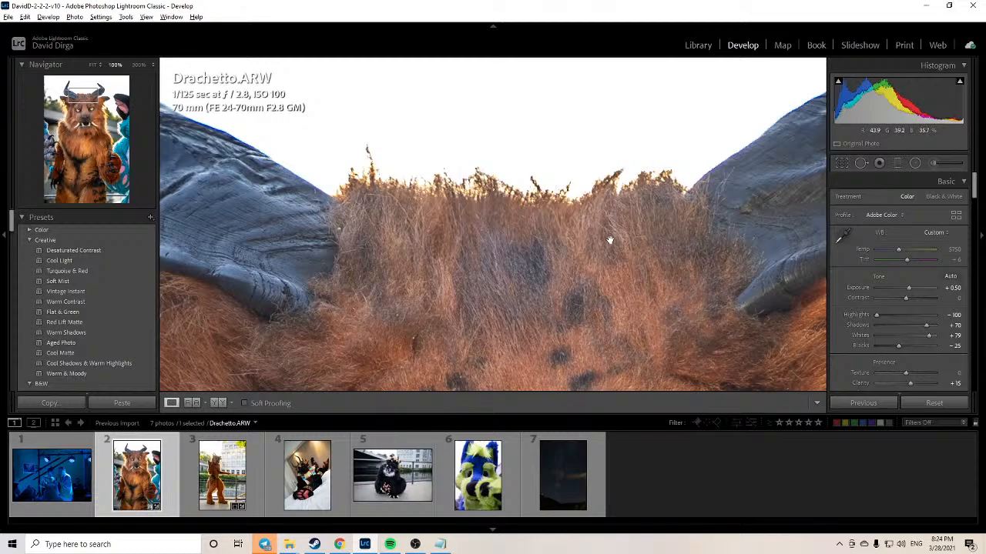
Step: Examine the backlit fur between the horns and beside the face at 100%, and return to the full photo
{"action": "left_click_drag", "start_coordinate": [390, 205], "coordinate": [555, 275]}
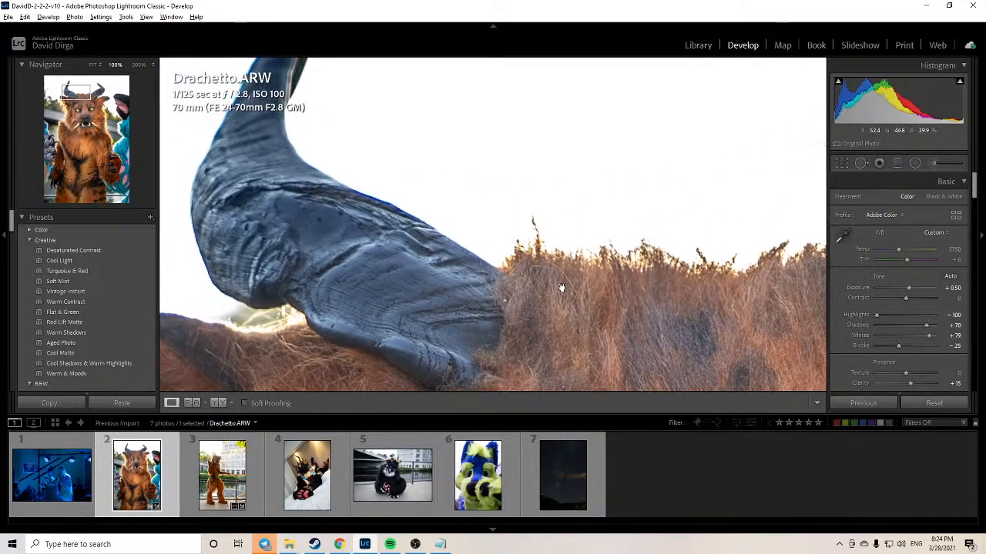
{"action": "left_click_drag", "start_coordinate": [539, 256], "coordinate": [535, 257]}
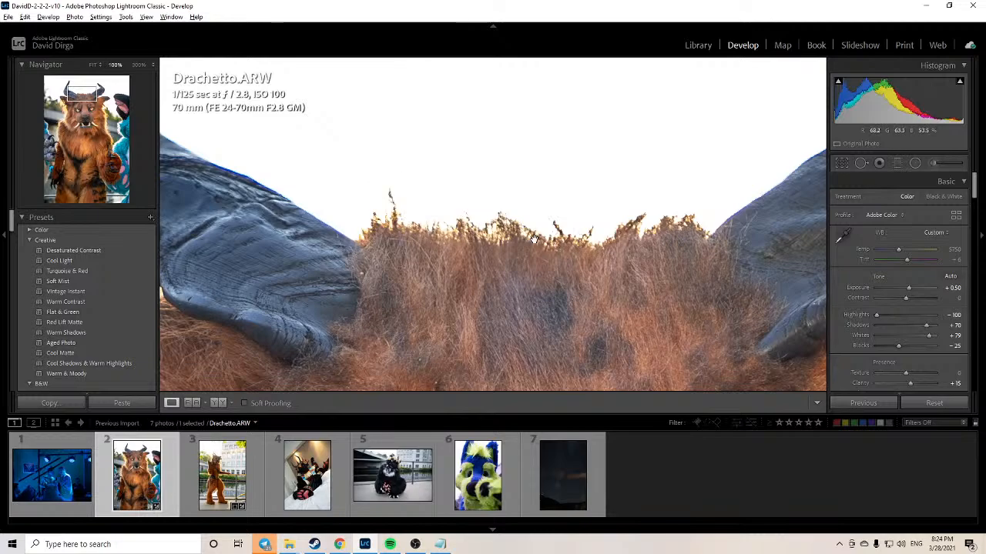
{"action": "left_click_drag", "start_coordinate": [656, 301], "coordinate": [328, 261]}
{"action": "left_click_drag", "start_coordinate": [559, 301], "coordinate": [476, 151]}
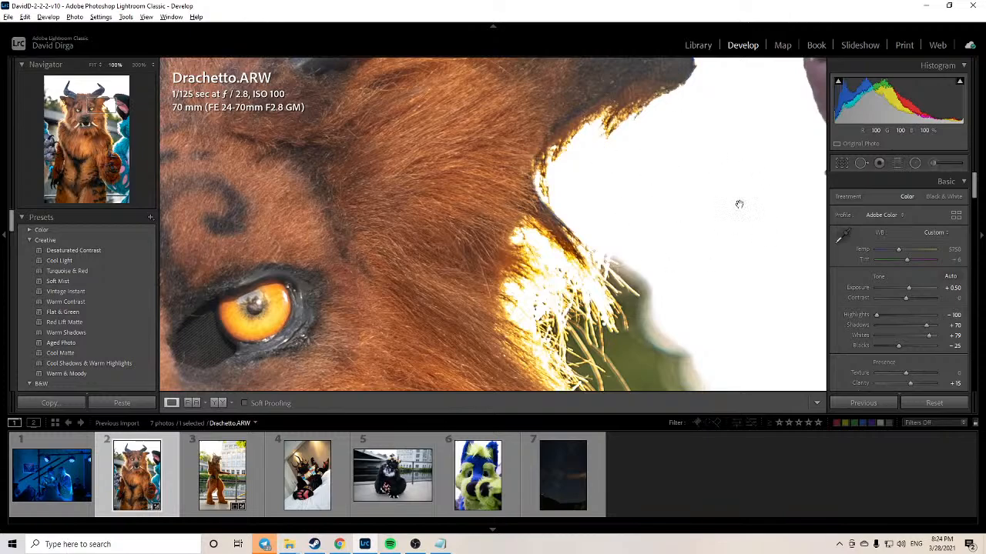
{"action": "left_click", "coordinate": [427, 324]}
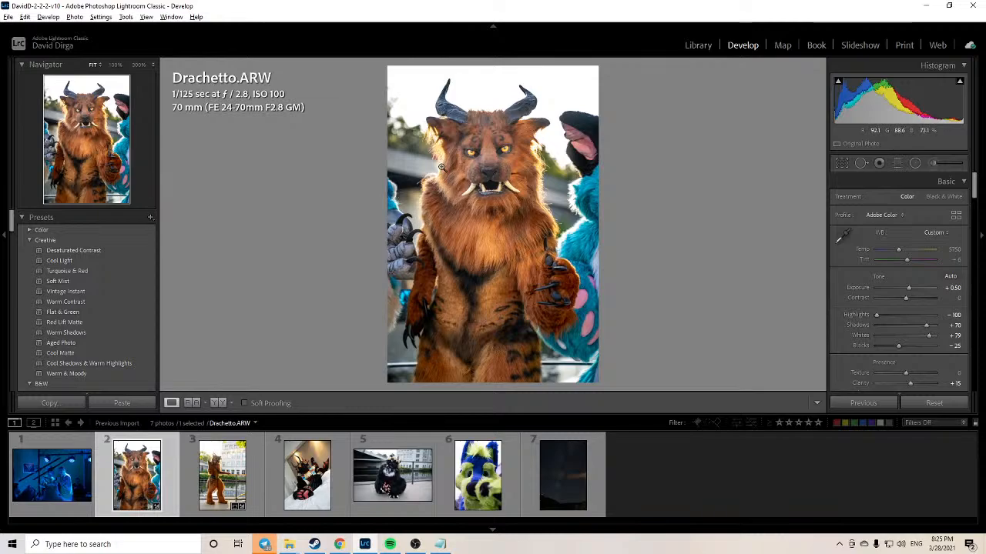
Step: Switch to Drachetto2.ARW, reset its Exposure and set it to -0.18
{"action": "key", "text": "Right"}
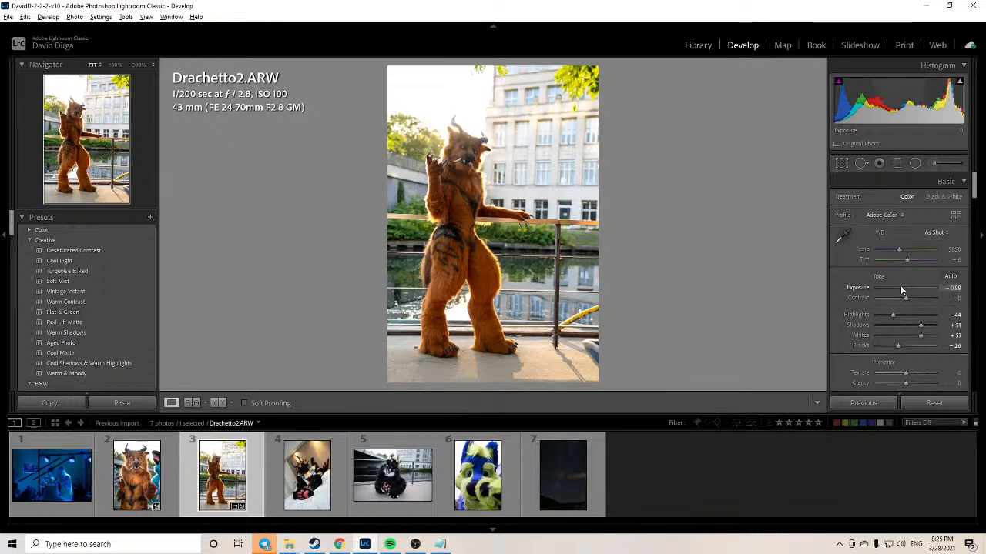
{"action": "double_click", "coordinate": [851, 289]}
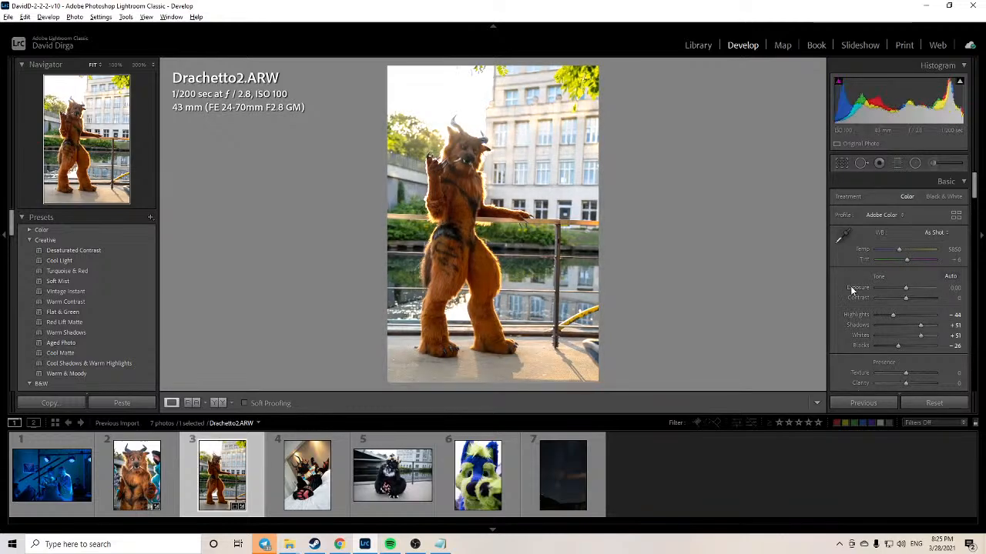
{"action": "left_click_drag", "start_coordinate": [907, 288], "coordinate": [906, 290]}
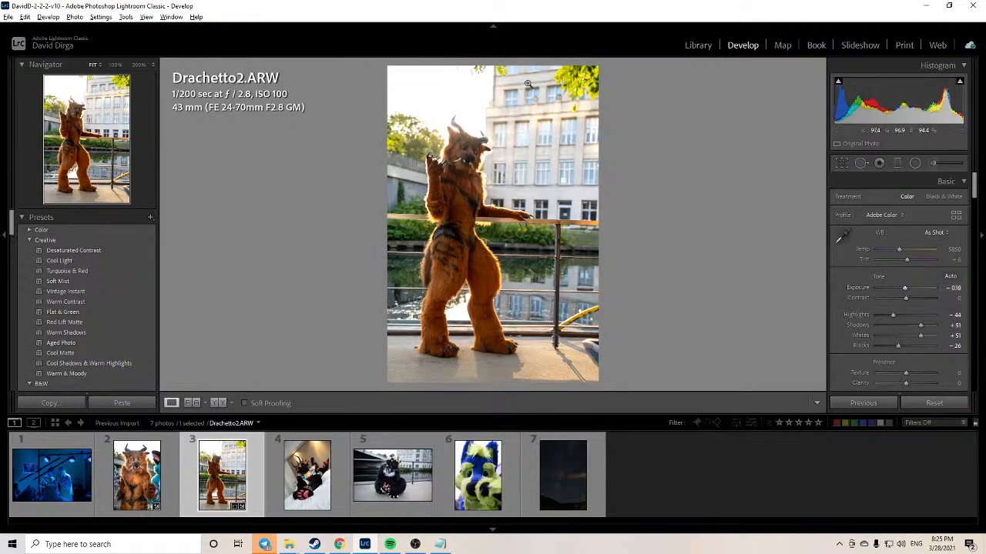
Step: Brush the Dodge (Lighten) effect over the character's chest and face with the Adjustment Brush
{"action": "left_click", "coordinate": [896, 167]}
{"action": "left_click", "coordinate": [932, 163]}
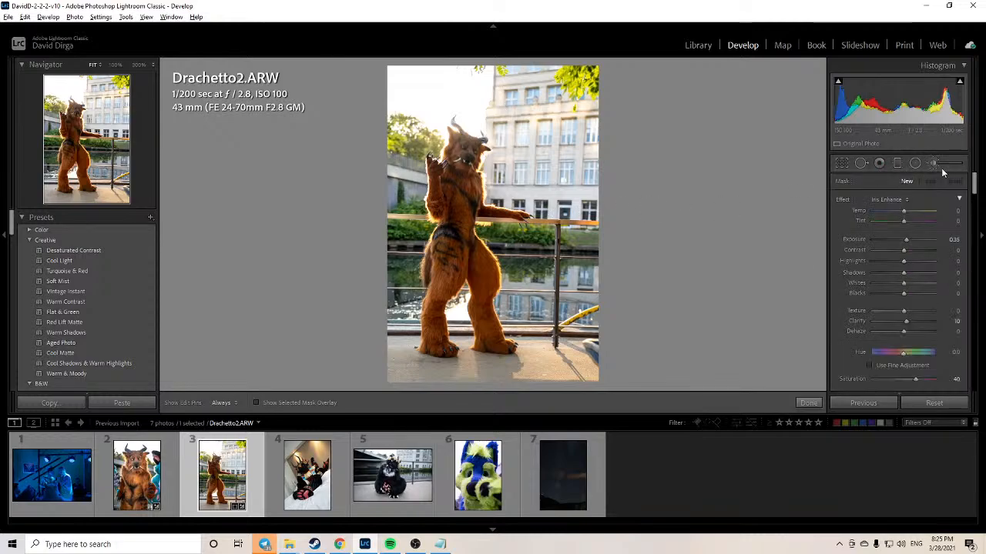
{"action": "left_click", "coordinate": [887, 199]}
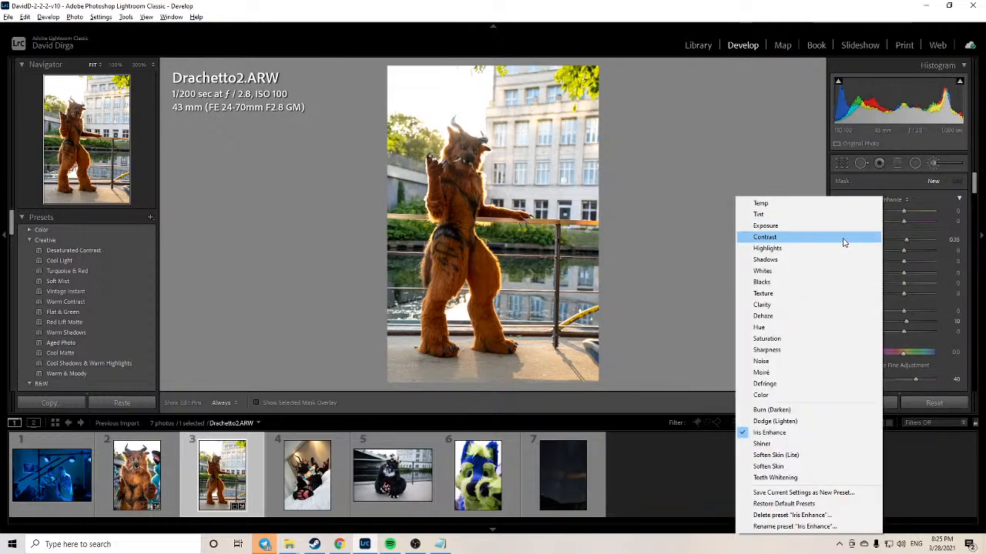
{"action": "left_click", "coordinate": [773, 422]}
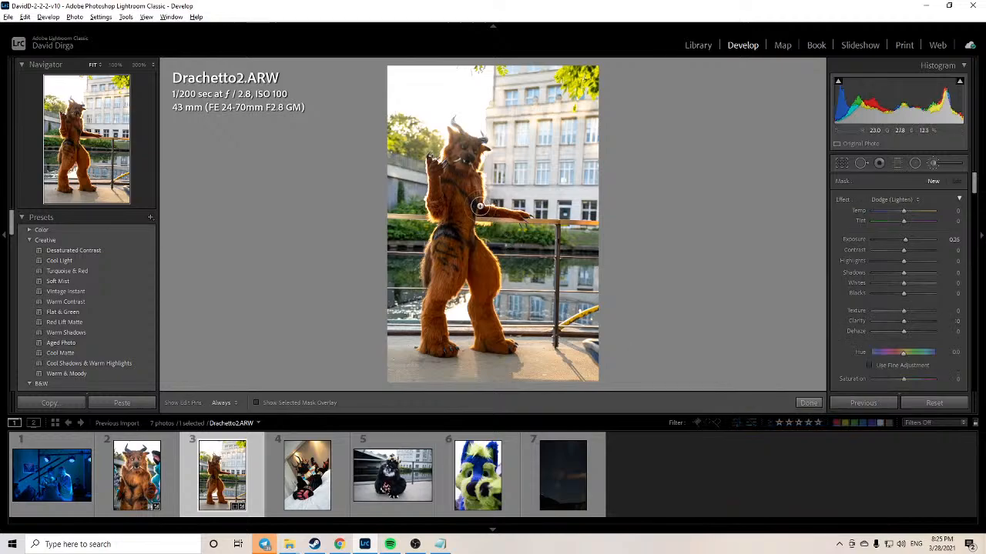
{"action": "key", "text": "h"}
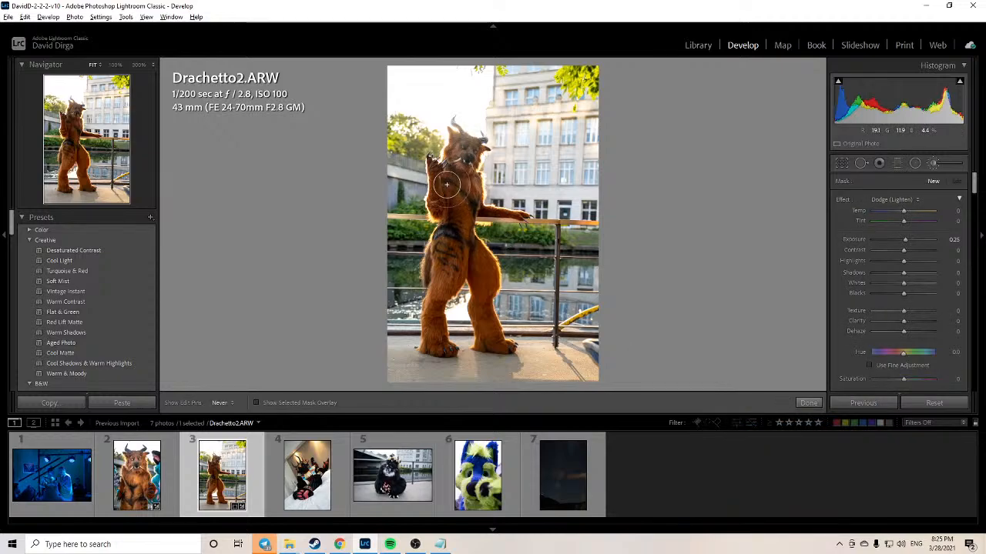
{"action": "left_click_drag", "start_coordinate": [446, 185], "coordinate": [466, 149]}
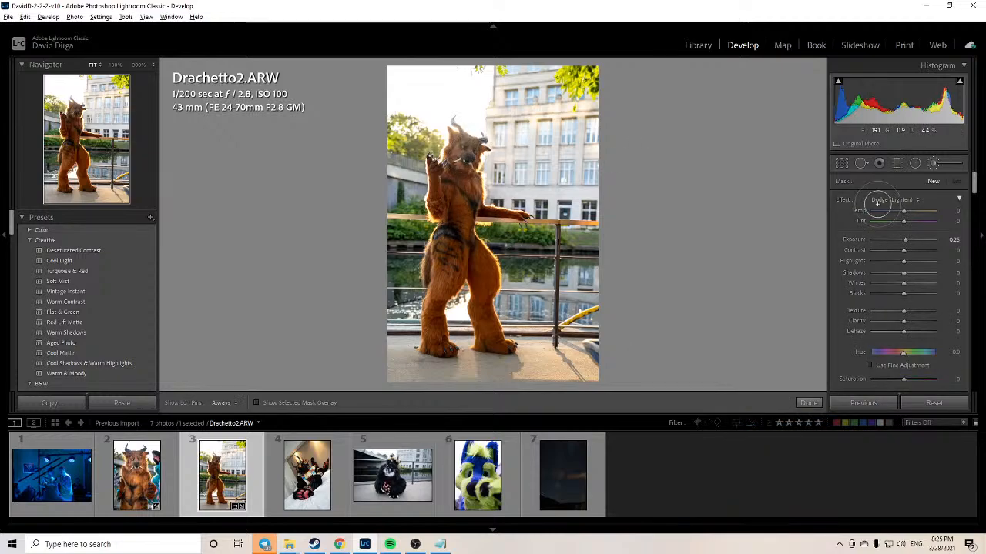
Step: Set the brush's Exposure to 0.65 and Shadows to 18, paint more of the character's body, and check the face close up
{"action": "left_click", "coordinate": [954, 239]}
{"action": "type", "text": "0.65"}
{"action": "key", "text": "Return"}
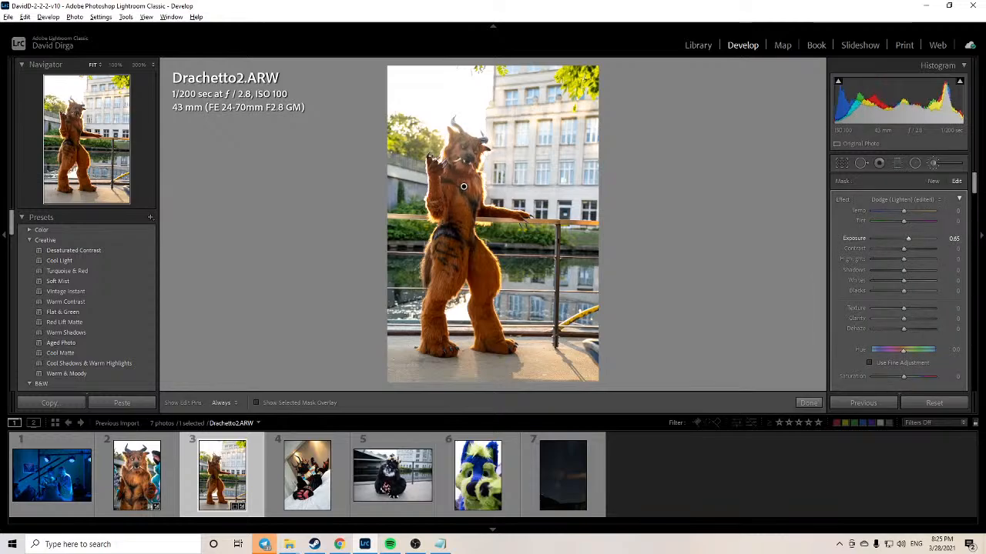
{"action": "left_click", "coordinate": [908, 271]}
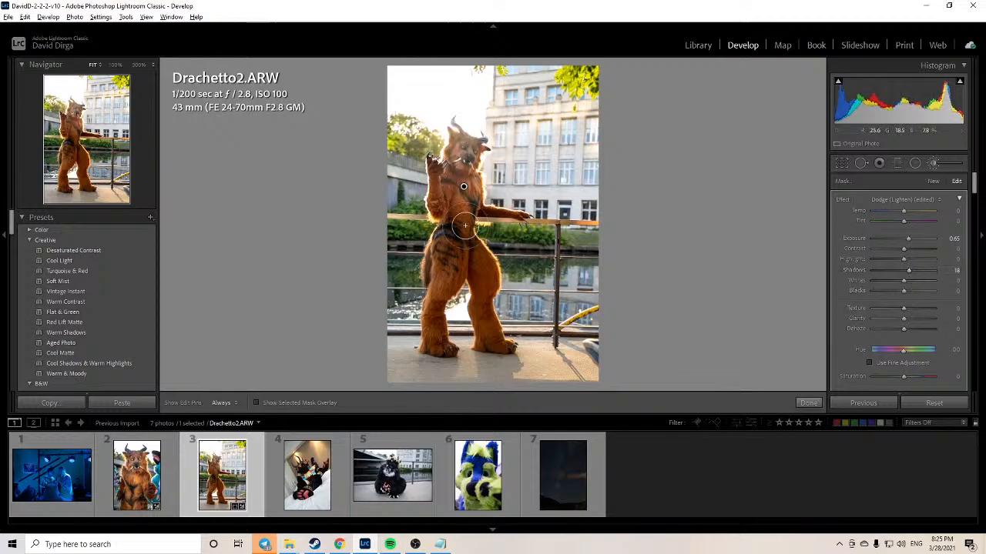
{"action": "key", "text": "h"}
{"action": "mouse_move", "coordinate": [455, 228]}
{"action": "left_mouse_down"}
{"action": "mouse_move", "coordinate": [459, 160]}
{"action": "mouse_move", "coordinate": [457, 190]}
{"action": "mouse_move", "coordinate": [447, 186]}
{"action": "mouse_move", "coordinate": [464, 152]}
{"action": "mouse_move", "coordinate": [475, 309]}
{"action": "mouse_move", "coordinate": [490, 344]}
{"action": "mouse_move", "coordinate": [482, 273]}
{"action": "mouse_move", "coordinate": [457, 242]}
{"action": "mouse_move", "coordinate": [436, 340]}
{"action": "mouse_move", "coordinate": [458, 267]}
{"action": "mouse_move", "coordinate": [459, 189]}
{"action": "mouse_move", "coordinate": [440, 176]}
{"action": "mouse_move", "coordinate": [466, 153]}
{"action": "left_mouse_up"}
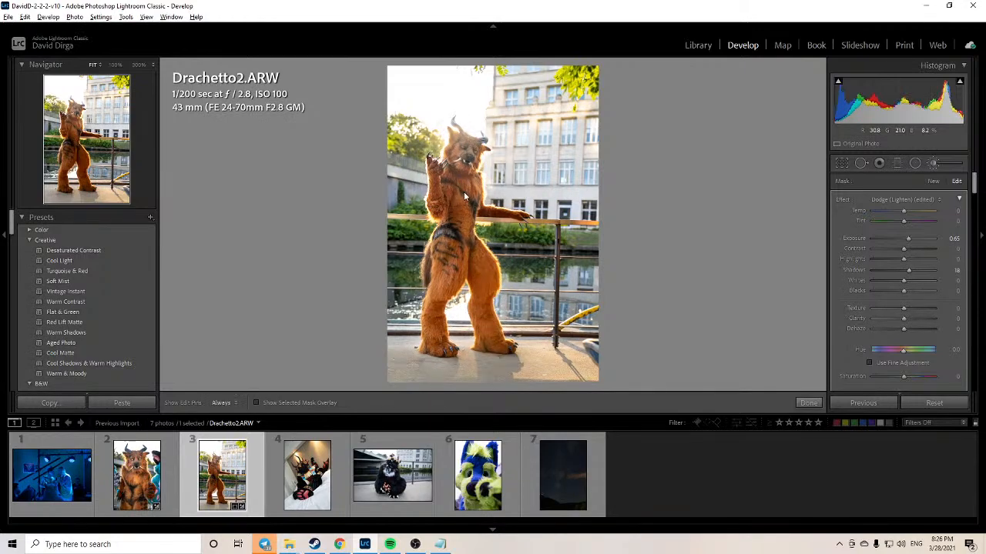
{"action": "left_click", "coordinate": [807, 403]}
{"action": "left_click", "coordinate": [464, 165]}
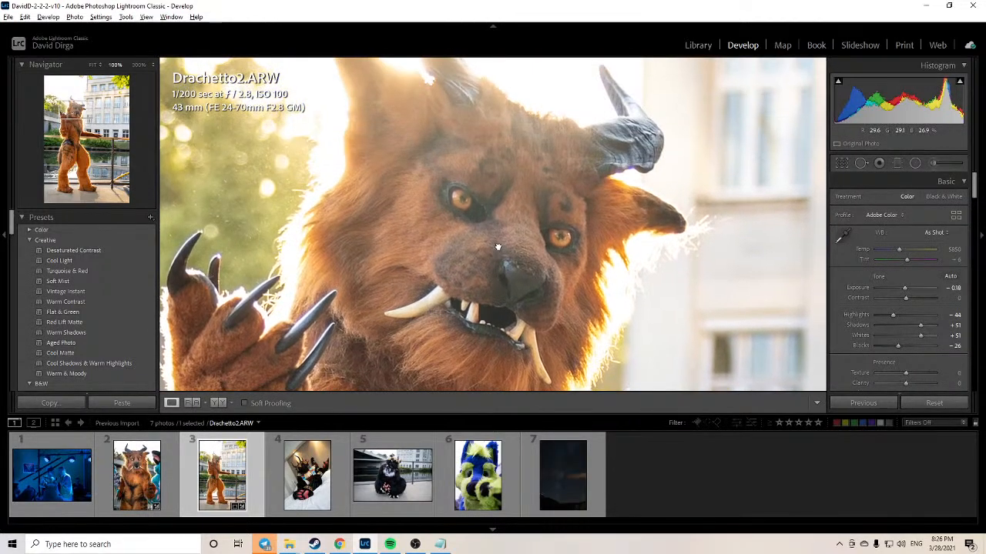
{"action": "left_click", "coordinate": [497, 247]}
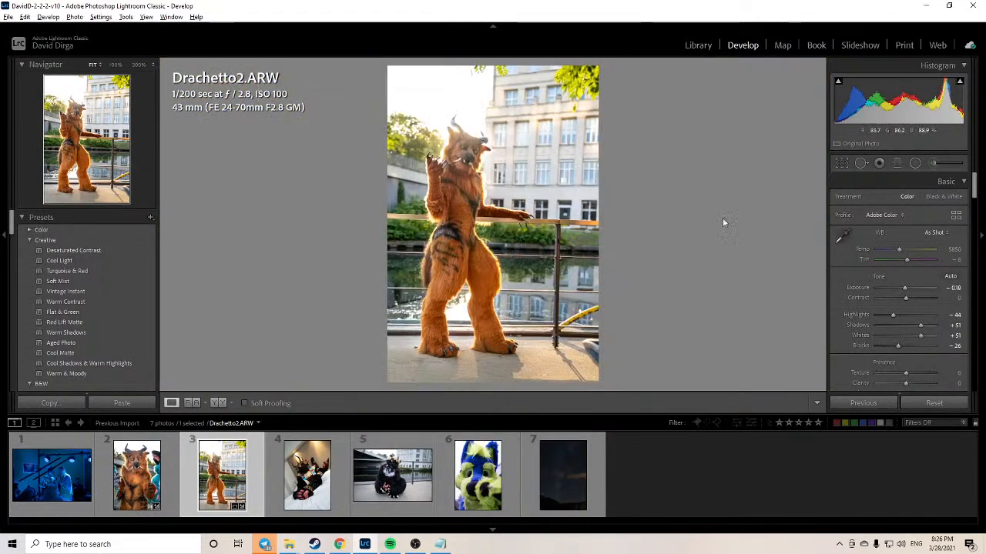
Step: Set Clarity to +15 and Blacks to -39, inspecting the head close up in between
{"action": "left_click", "coordinate": [957, 383]}
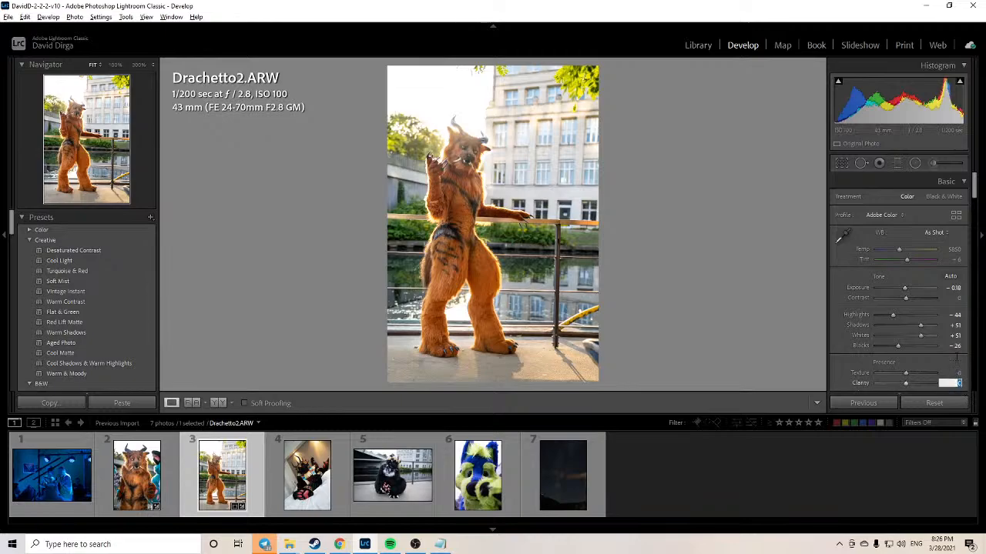
{"action": "type", "text": "15"}
{"action": "key", "text": "Return"}
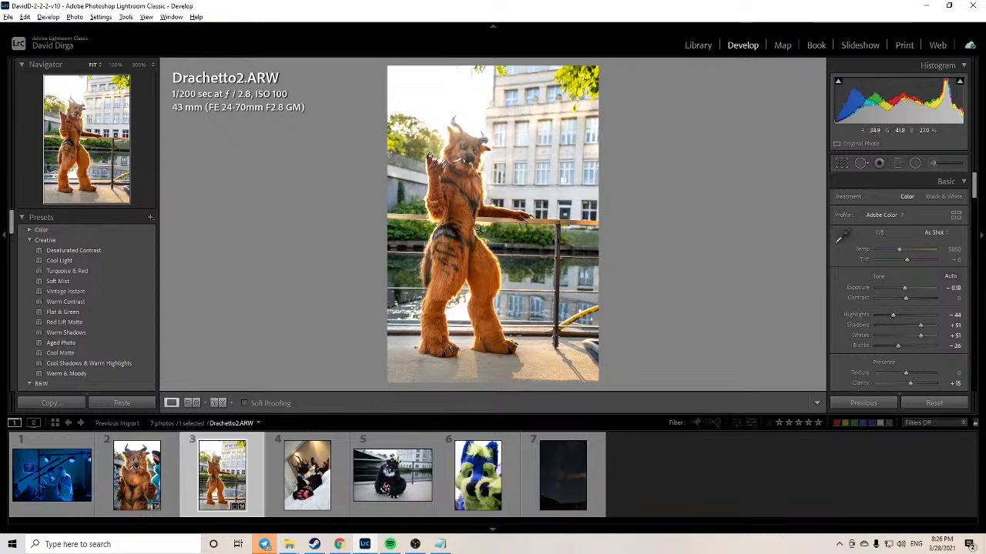
{"action": "left_click", "coordinate": [454, 146]}
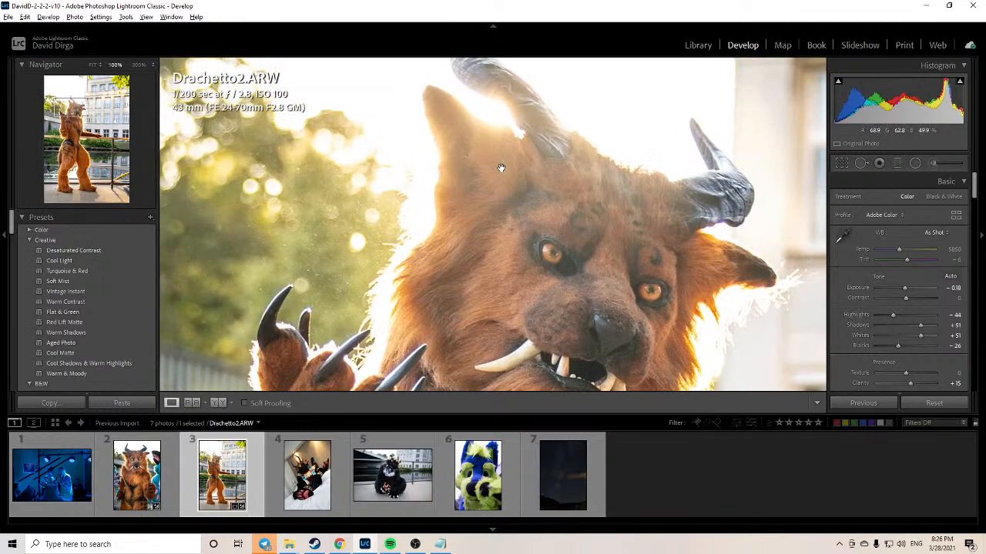
{"action": "left_click", "coordinate": [504, 170]}
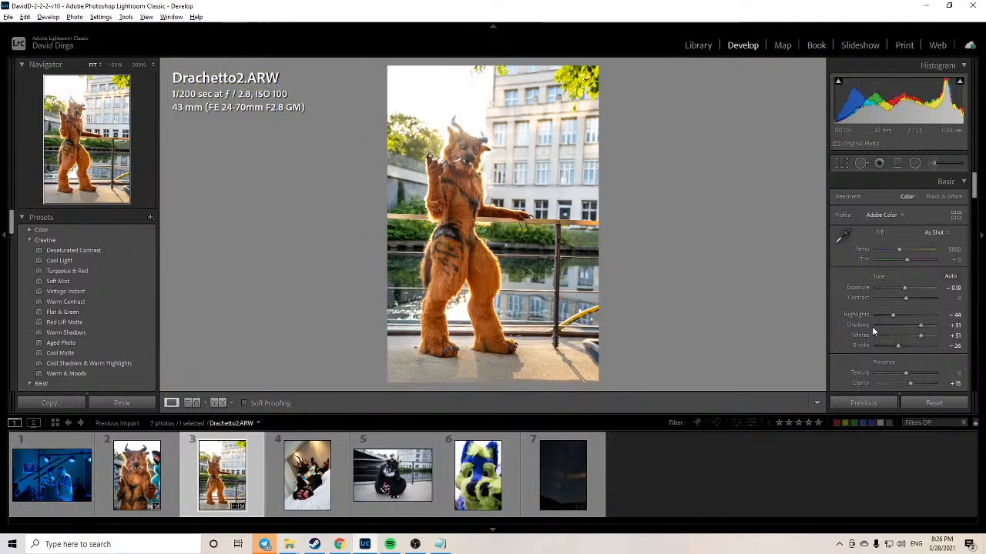
{"action": "left_click_drag", "start_coordinate": [897, 346], "coordinate": [893, 345]}
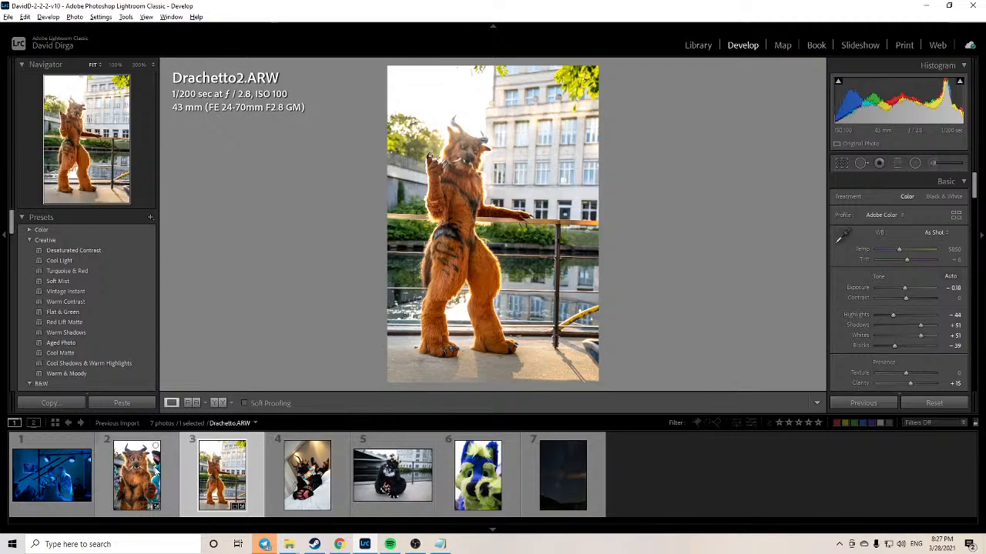
Step: Compare with Drachetto.ARW and set Dehaze to +15 on Drachetto2.ARW
{"action": "left_click", "coordinate": [137, 474]}
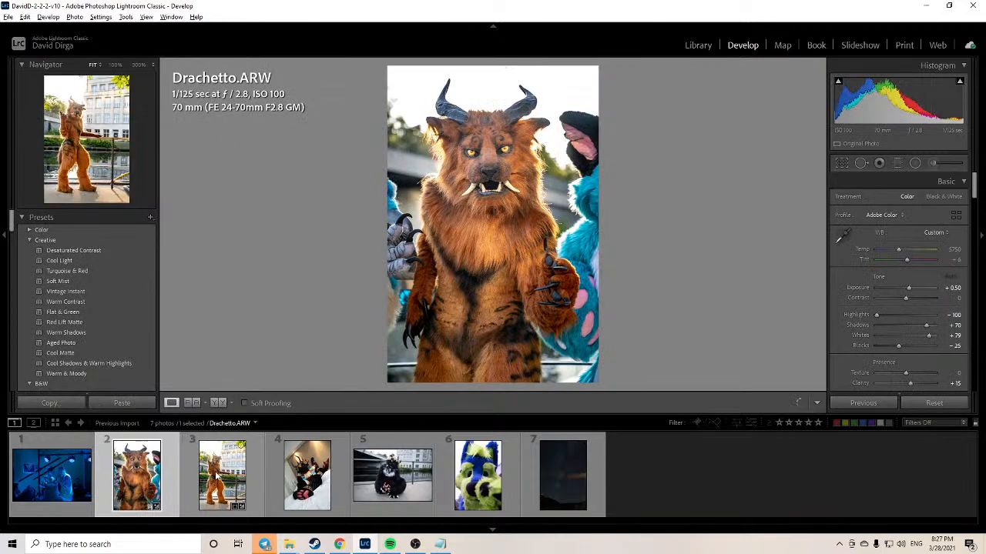
{"action": "left_click", "coordinate": [224, 475]}
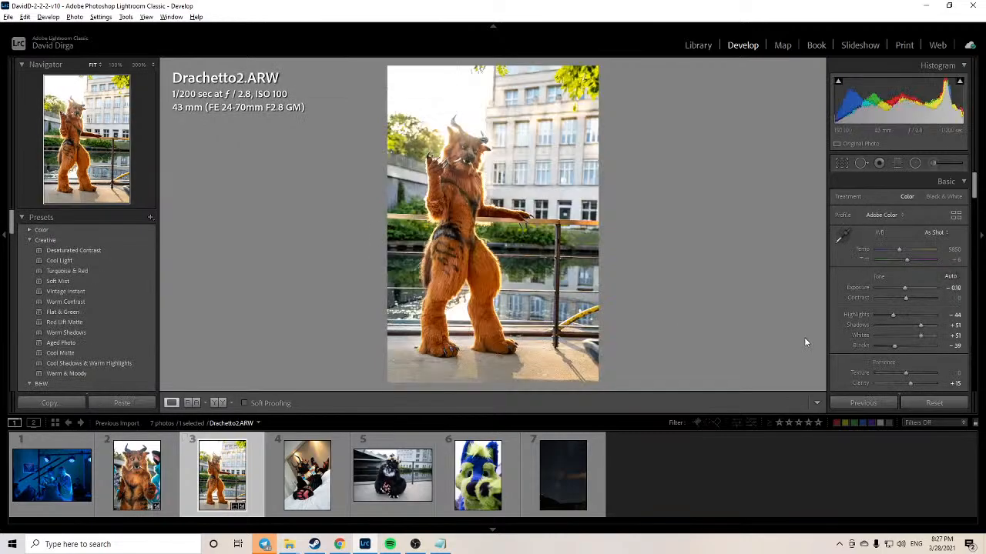
{"action": "scroll", "coordinate": [911, 329], "scroll_direction": "down", "scroll_amount": 2}
{"action": "left_click", "coordinate": [944, 330]}
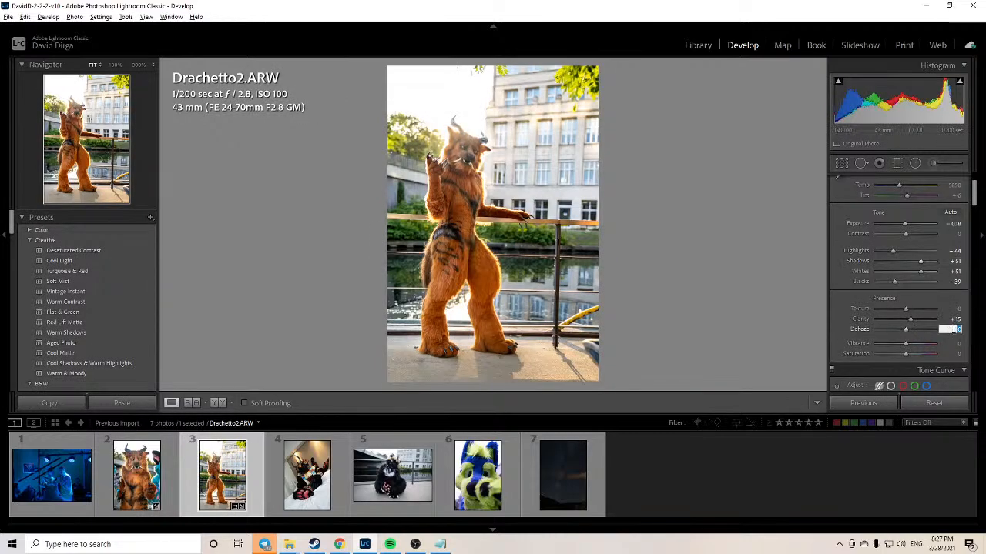
{"action": "type", "text": "15"}
{"action": "key", "text": "Return"}
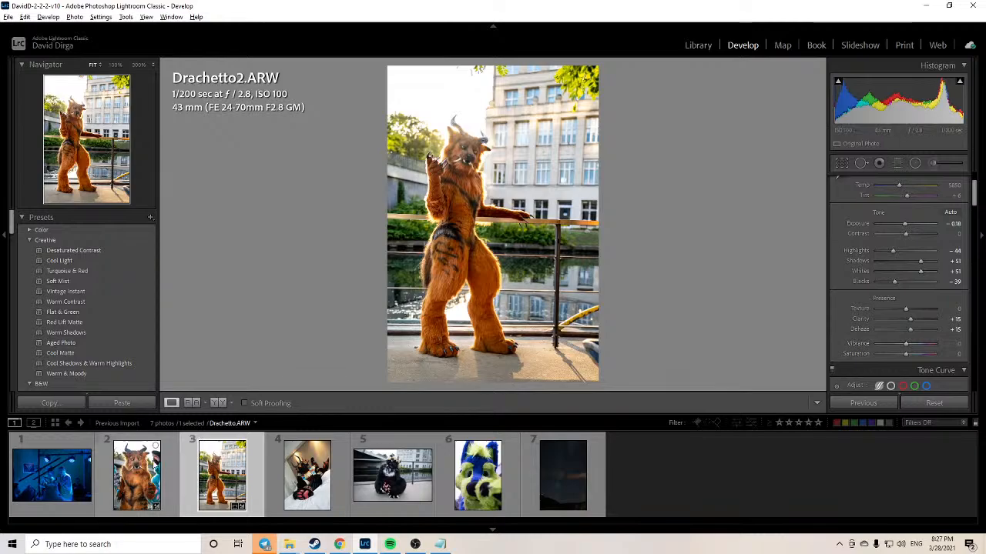
Step: Compare Drachetto2.ARW with Drachetto.ARW and with its own unedited version
{"action": "left_click", "coordinate": [150, 468]}
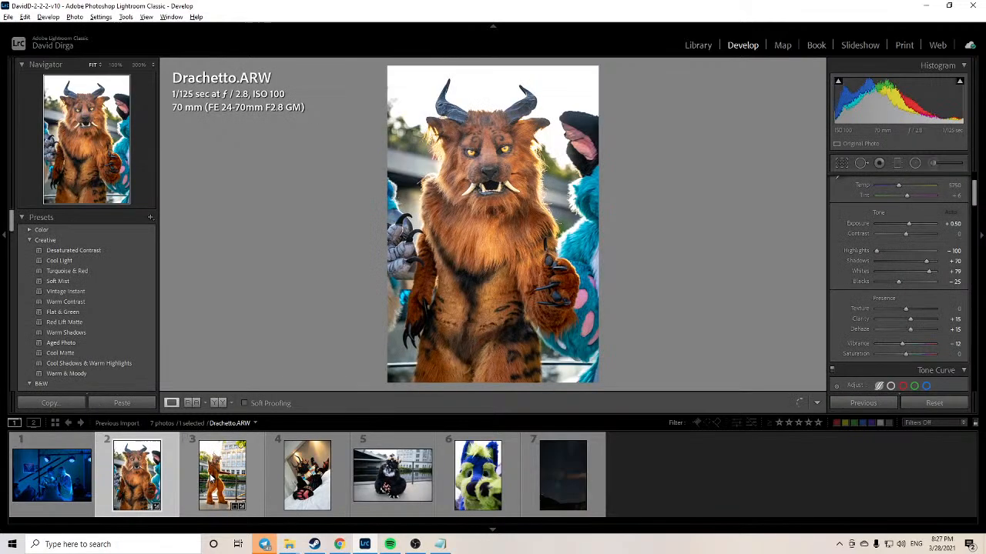
{"action": "left_click", "coordinate": [212, 477]}
{"action": "key", "text": "backslash"}
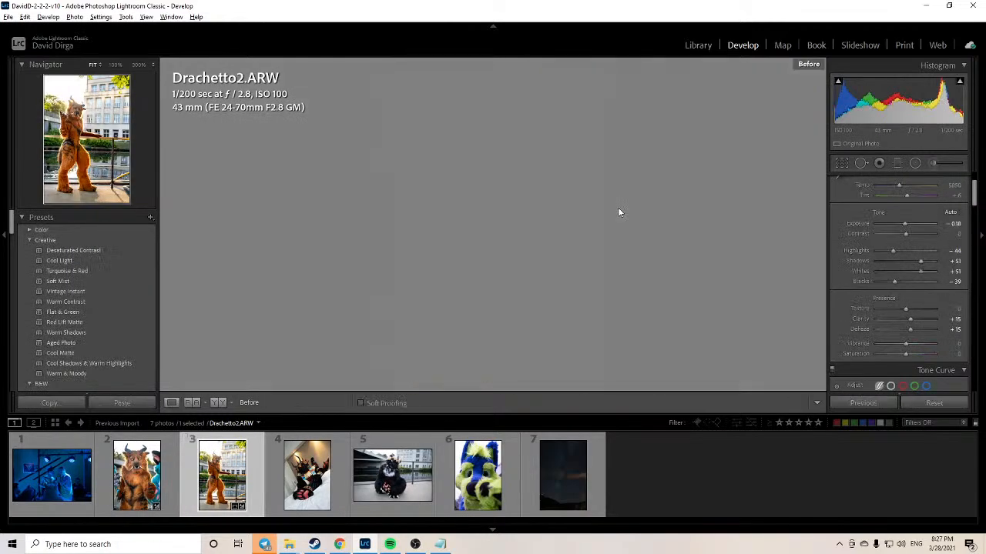
{"action": "key", "text": "backslash"}
{"action": "key", "text": "backslash"}
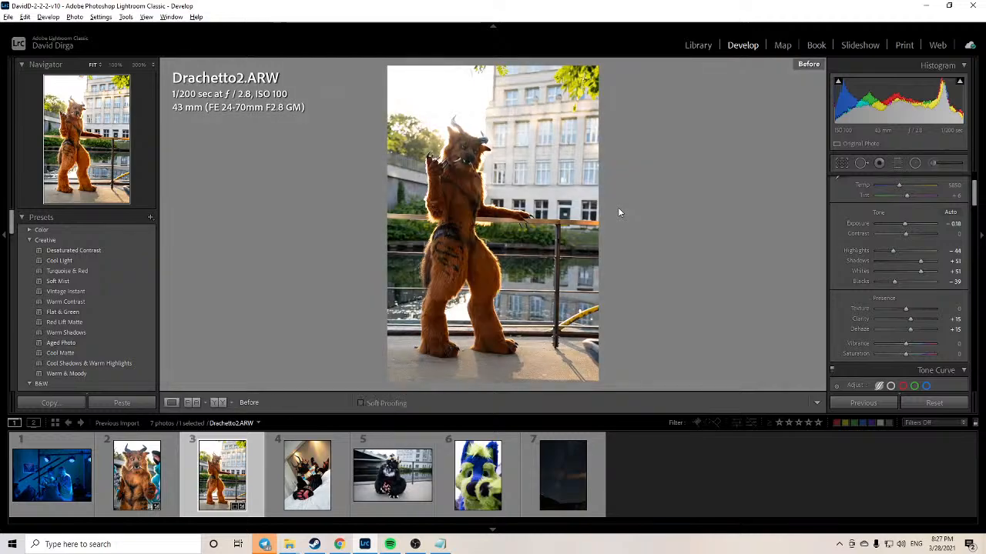
{"action": "key", "text": "backslash"}
{"action": "key", "text": "backslash"}
{"action": "key", "text": "backslash"}
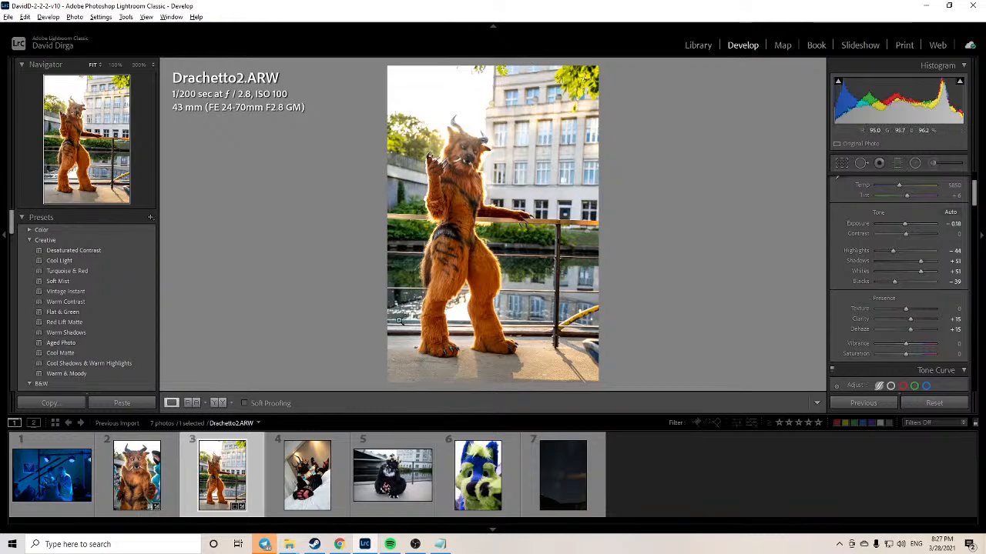
Step: Open Drachetto4.ARW, check its crop frame without changing it, and examine the black fur on the face and arm at 100%
{"action": "left_click", "coordinate": [307, 471]}
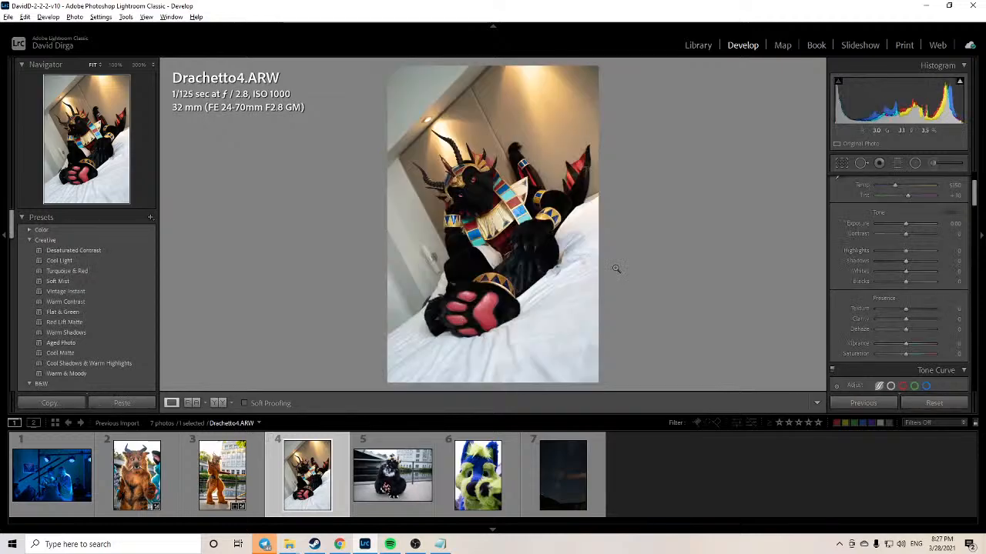
{"action": "left_click", "coordinate": [841, 164]}
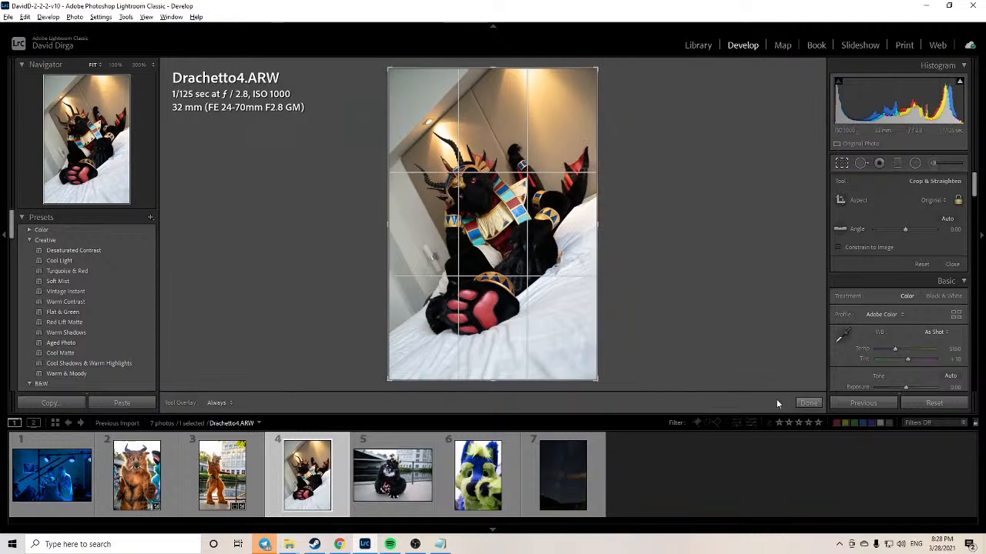
{"action": "left_click", "coordinate": [809, 403]}
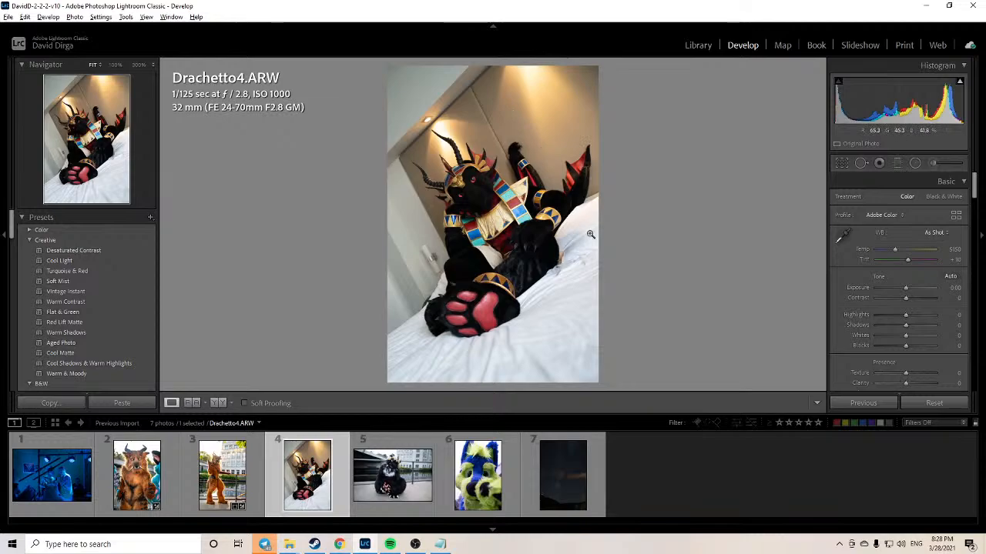
{"action": "left_click", "coordinate": [481, 210]}
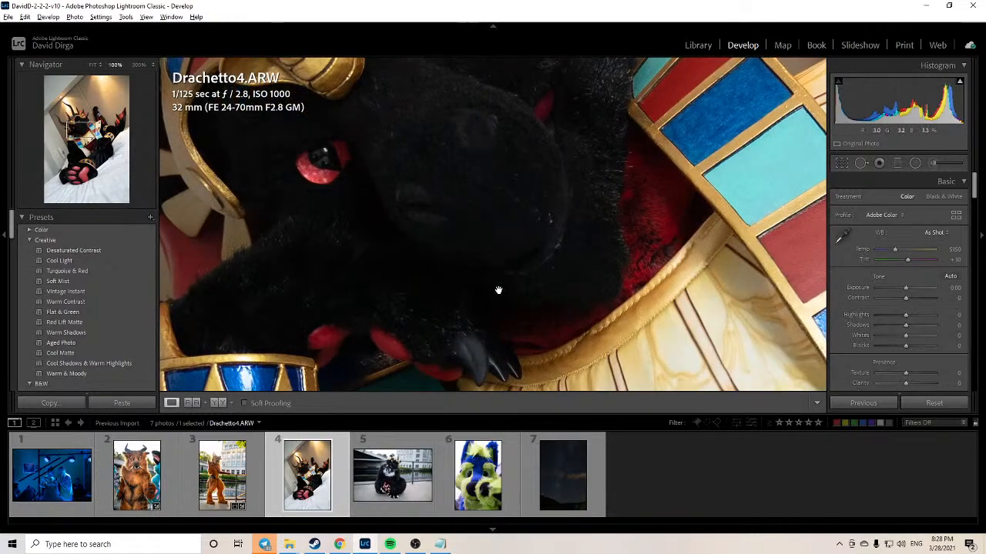
{"action": "left_click_drag", "start_coordinate": [374, 310], "coordinate": [583, 115]}
{"action": "left_click_drag", "start_coordinate": [528, 324], "coordinate": [533, 153]}
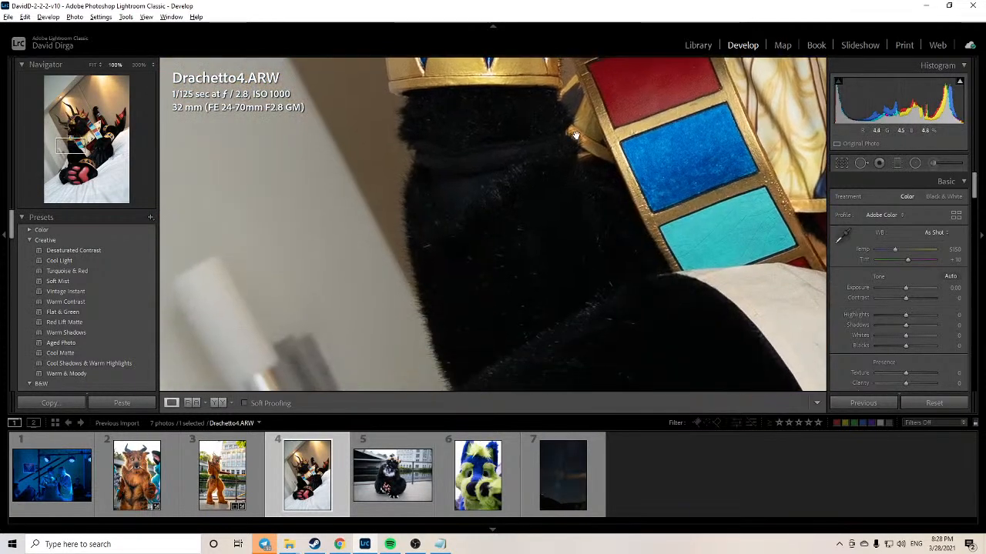
Step: Set Shadows to +60 and Blacks to -44 on Drachetto4.ARW, checking the black fur on the face at 100% in between
{"action": "left_click_drag", "start_coordinate": [616, 80], "coordinate": [568, 187]}
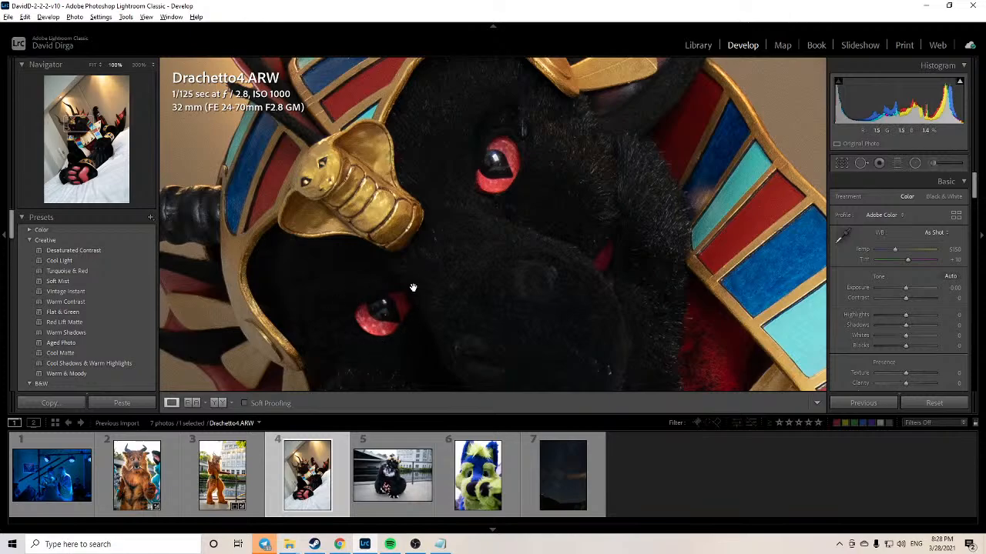
{"action": "left_click_drag", "start_coordinate": [526, 275], "coordinate": [522, 268]}
{"action": "left_click", "coordinate": [518, 264]}
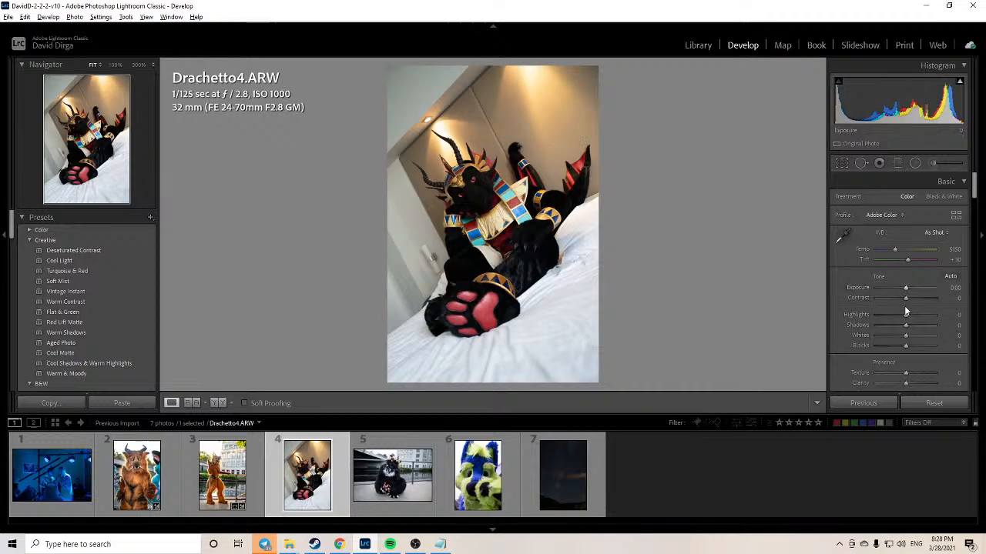
{"action": "left_click_drag", "start_coordinate": [907, 329], "coordinate": [914, 329]}
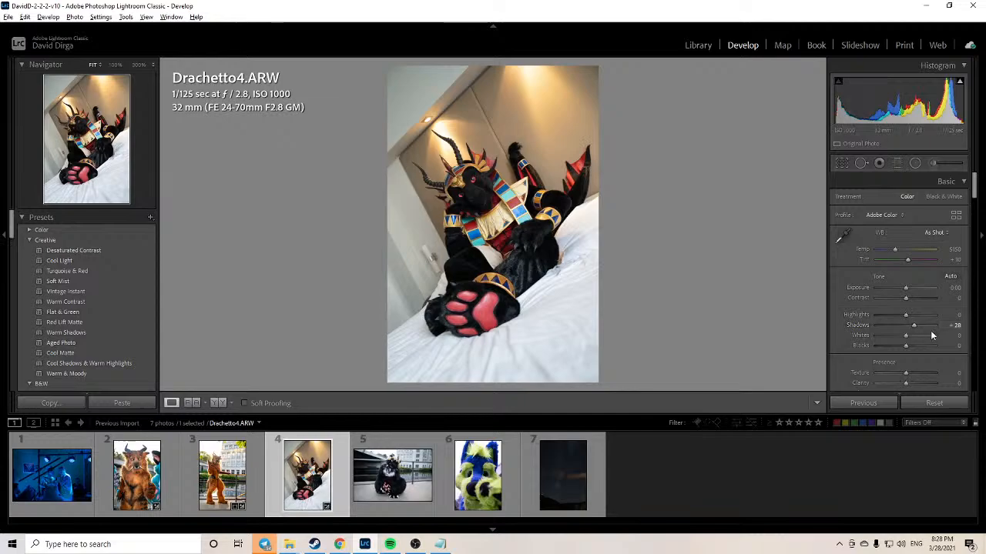
{"action": "mouse_move", "coordinate": [915, 329]}
{"action": "left_mouse_down"}
{"action": "mouse_move", "coordinate": [933, 328]}
{"action": "mouse_move", "coordinate": [921, 328]}
{"action": "left_mouse_up"}
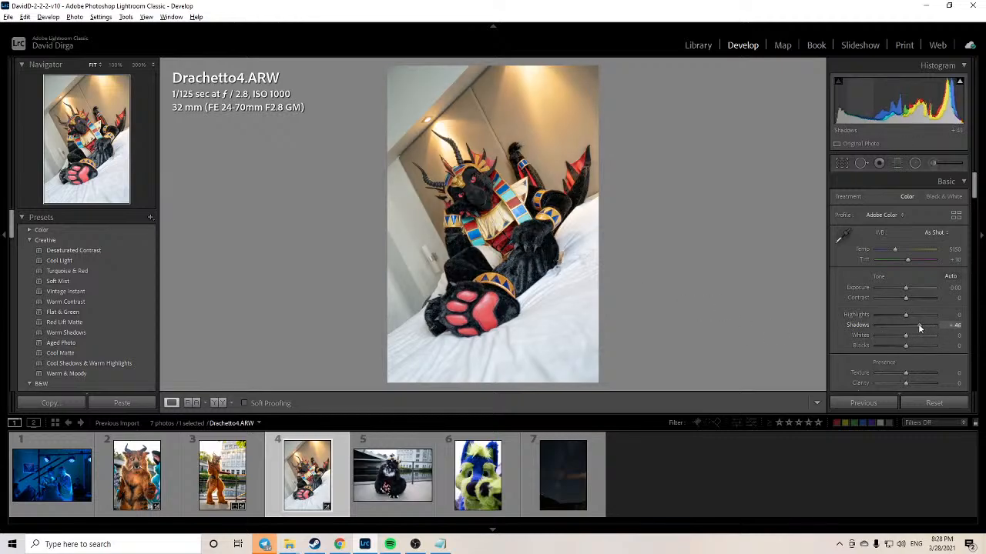
{"action": "left_click", "coordinate": [487, 212]}
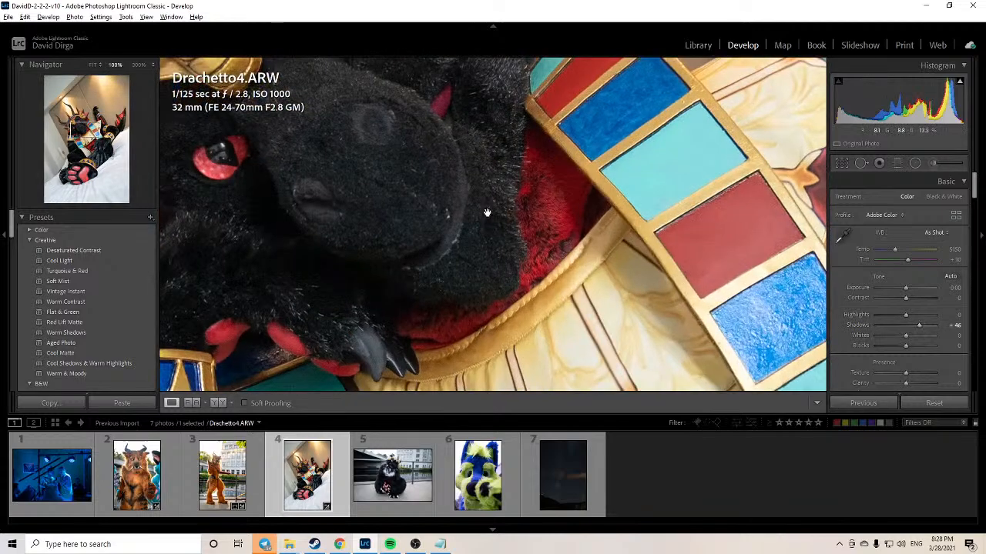
{"action": "left_click", "coordinate": [487, 215]}
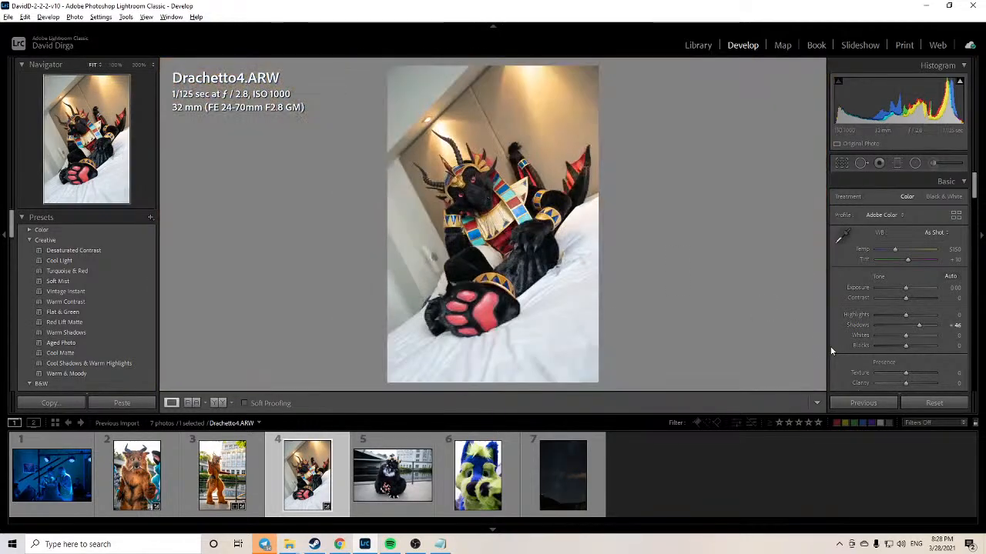
{"action": "mouse_move", "coordinate": [906, 348]}
{"action": "left_mouse_down"}
{"action": "mouse_move", "coordinate": [896, 347]}
{"action": "mouse_move", "coordinate": [922, 327]}
{"action": "mouse_move", "coordinate": [892, 345]}
{"action": "left_mouse_up"}
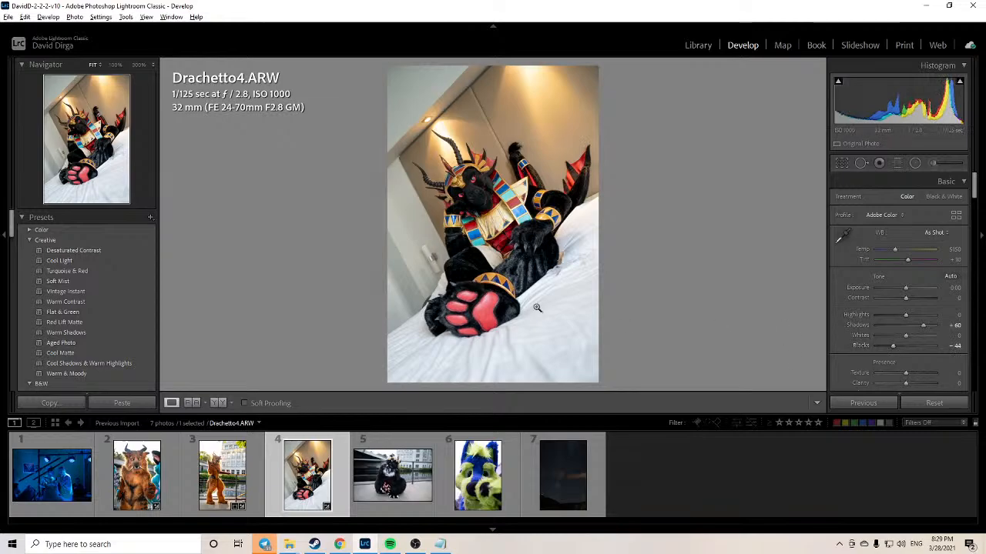
Step: Examine the fur detail on the arm and face at 100% and return to the full photo
{"action": "left_click", "coordinate": [509, 270]}
{"action": "left_click_drag", "start_coordinate": [411, 203], "coordinate": [750, 389]}
{"action": "left_click_drag", "start_coordinate": [492, 196], "coordinate": [516, 334]}
{"action": "left_click_drag", "start_coordinate": [574, 164], "coordinate": [529, 279]}
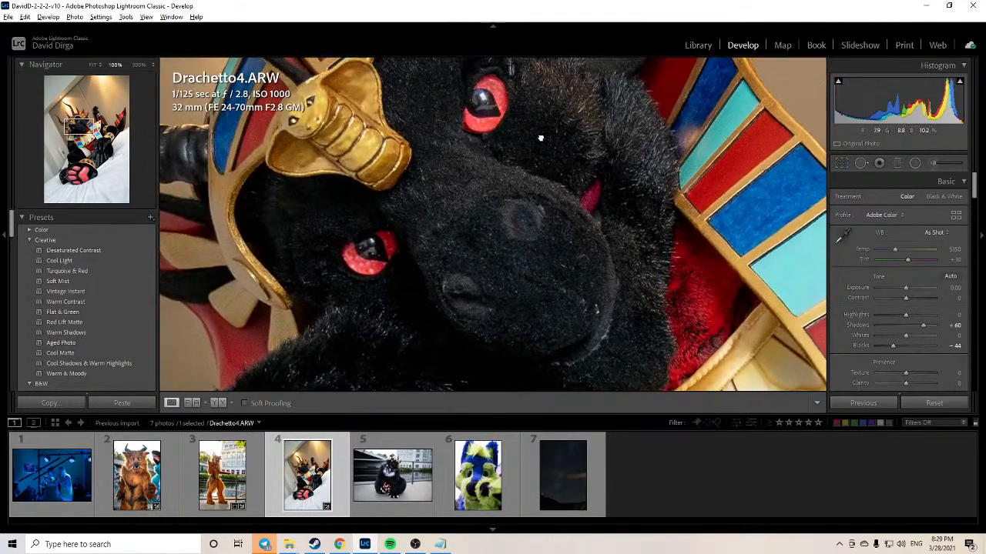
{"action": "left_click", "coordinate": [564, 303]}
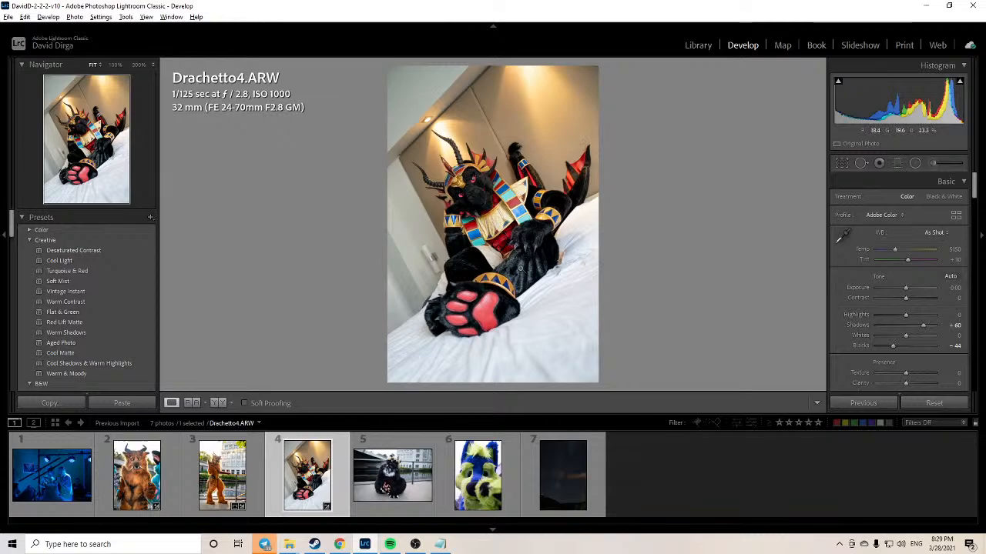
Step: Brush a Burn (Darken) adjustment over the grey fur of the arm resting above the paw, with Exposure at -0.70
{"action": "left_click", "coordinate": [932, 163]}
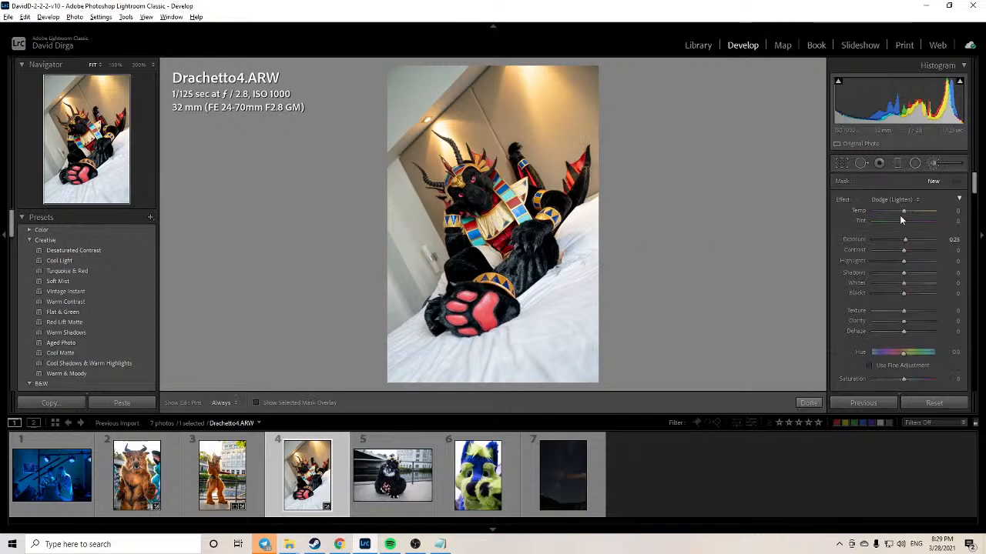
{"action": "left_click", "coordinate": [905, 200]}
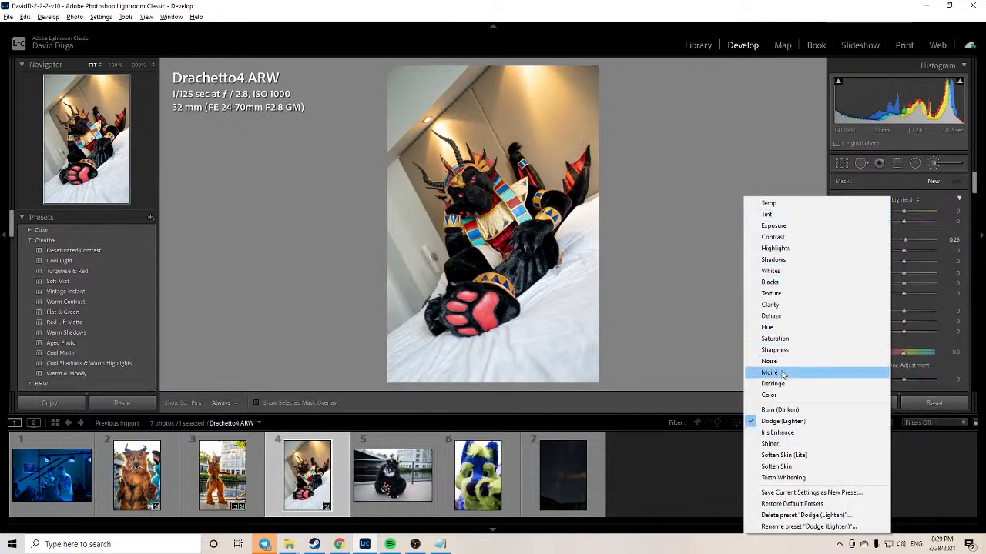
{"action": "left_click", "coordinate": [778, 409]}
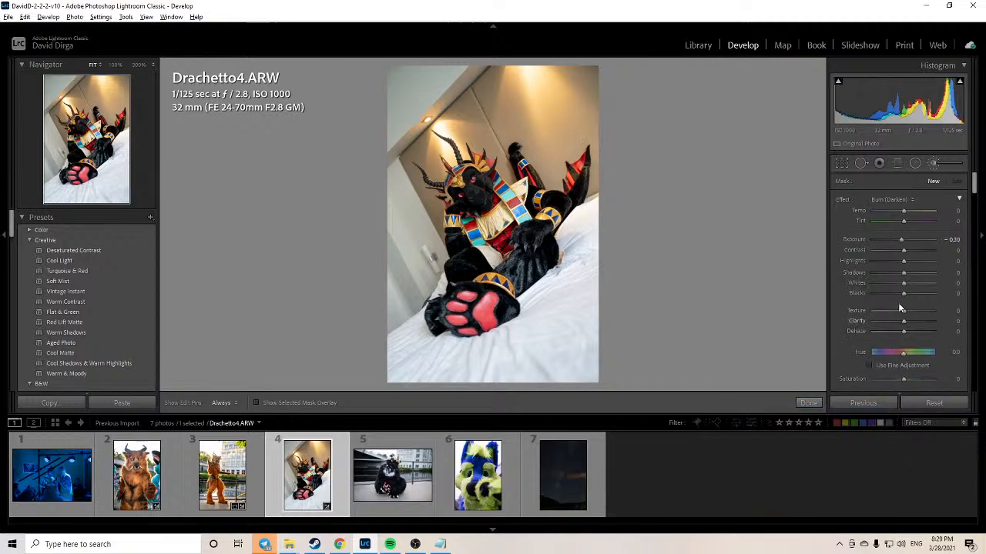
{"action": "key", "text": "h"}
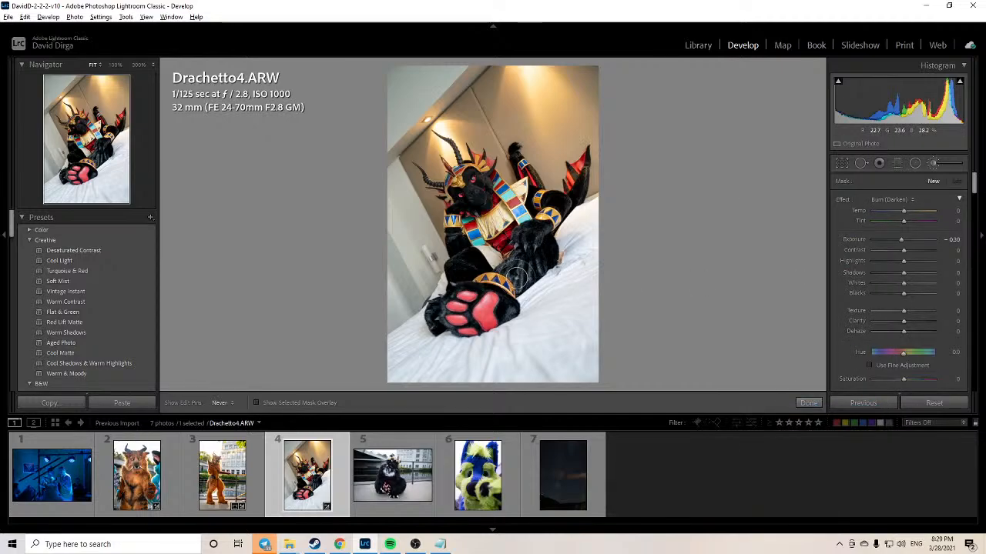
{"action": "mouse_move", "coordinate": [516, 278]}
{"action": "left_mouse_down"}
{"action": "mouse_move", "coordinate": [528, 281]}
{"action": "mouse_move", "coordinate": [531, 256]}
{"action": "mouse_move", "coordinate": [515, 269]}
{"action": "left_mouse_up"}
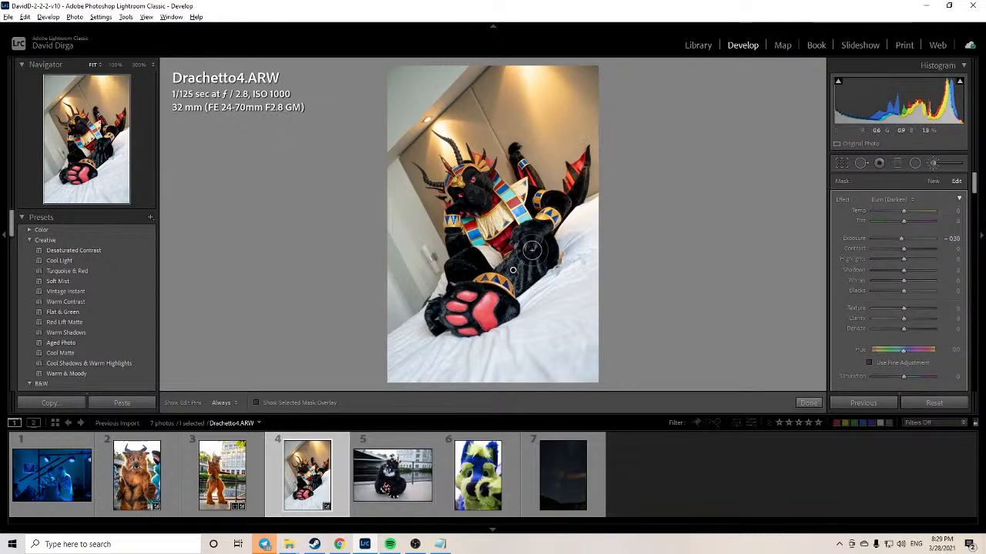
{"action": "key", "text": "h"}
{"action": "key", "text": "h"}
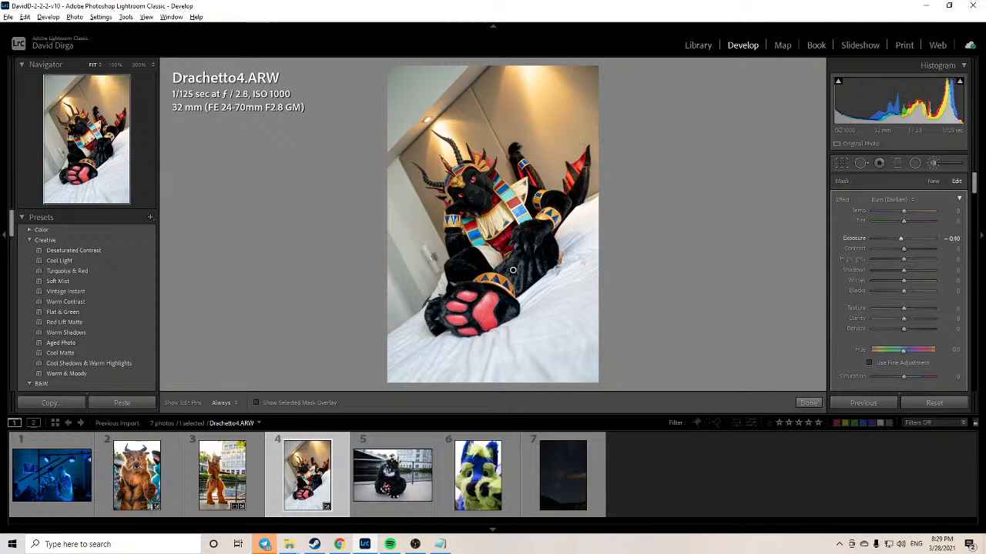
{"action": "left_click_drag", "start_coordinate": [900, 239], "coordinate": [895, 238]}
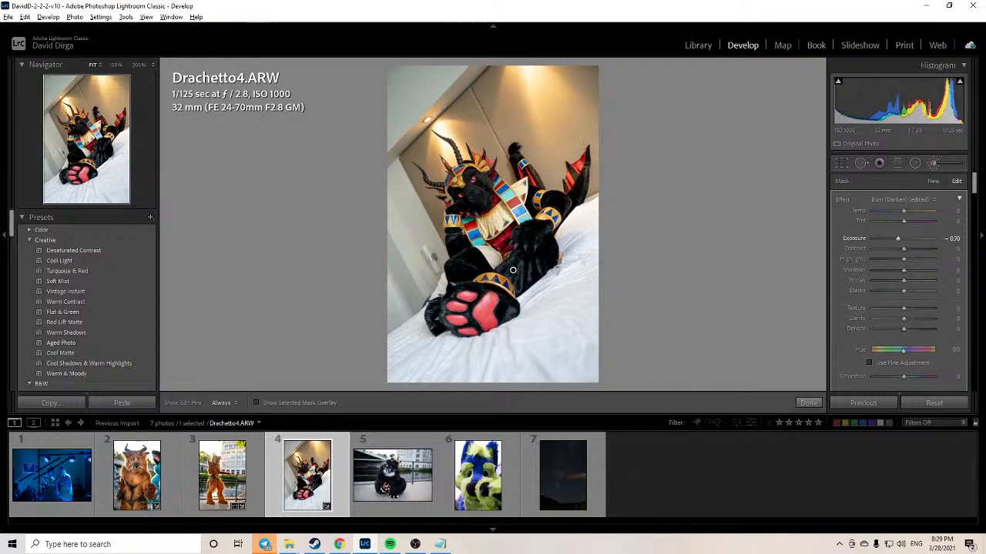
{"action": "left_click", "coordinate": [808, 403]}
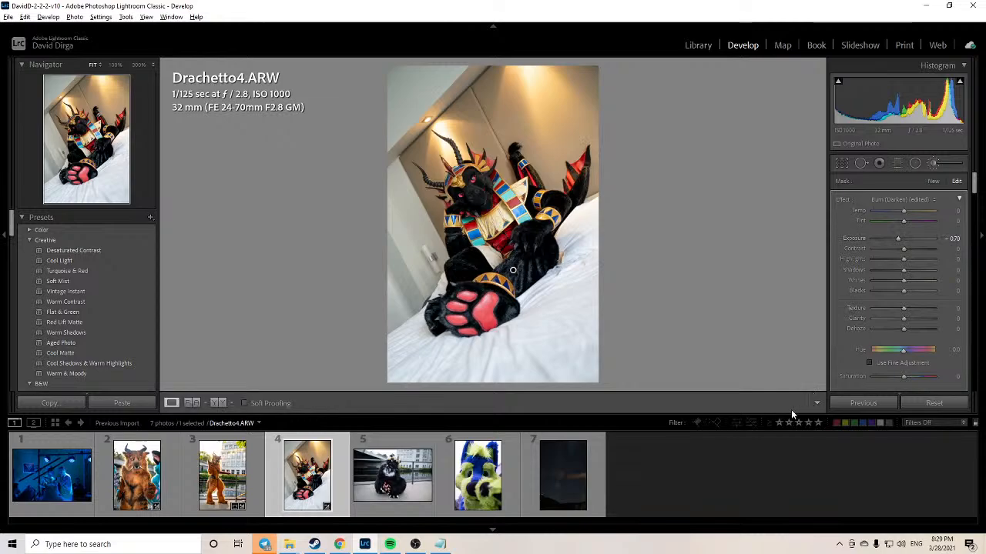
Step: Compare the edited Drachetto4.ARW with its unedited version
{"action": "key", "text": "backslash"}
{"action": "key", "text": "backslash"}
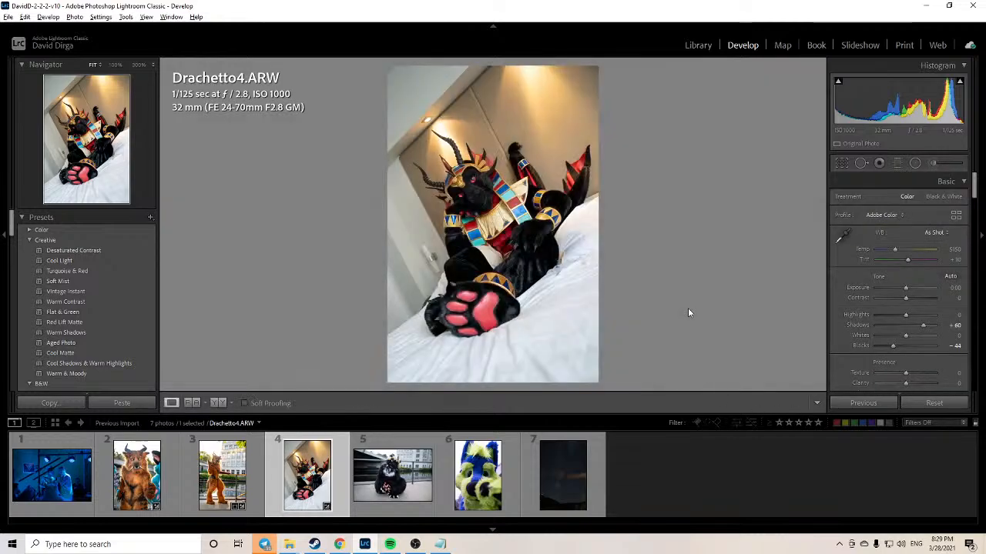
{"action": "key", "text": "backslash"}
{"action": "key", "text": "backslash"}
{"action": "key", "text": "backslash"}
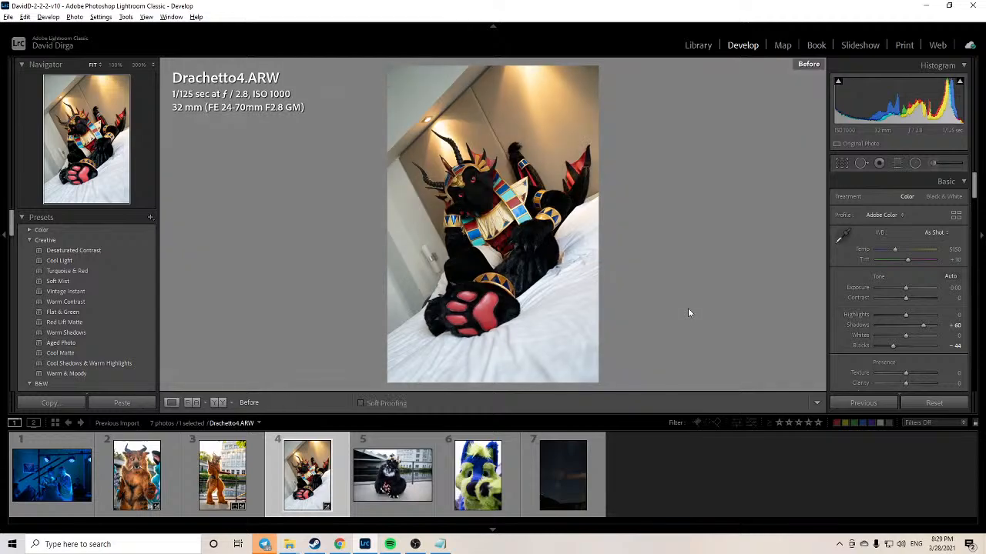
{"action": "key", "text": "backslash"}
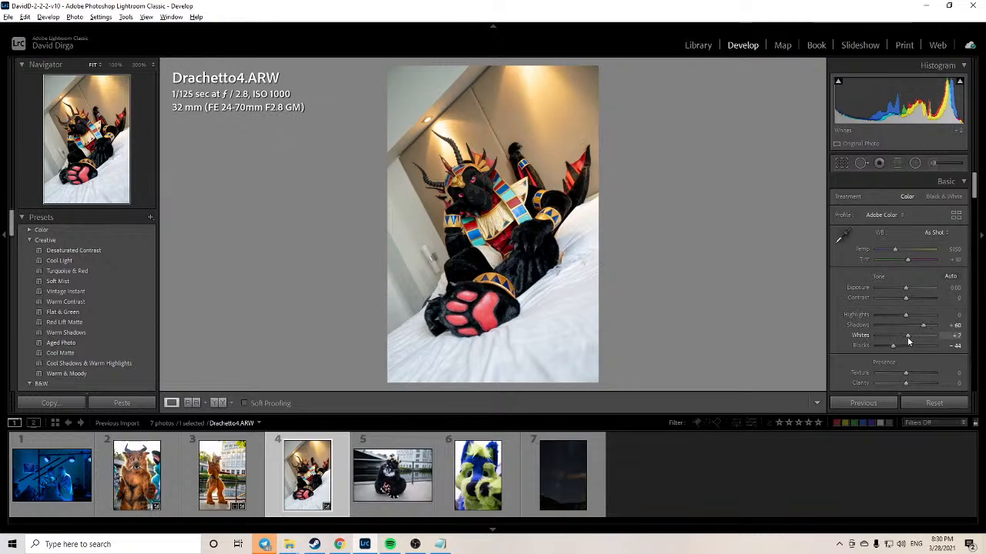
Step: Set Whites to +11, try Highlights at -100 and reset Highlights to 0
{"action": "left_click_drag", "start_coordinate": [907, 336], "coordinate": [867, 324]}
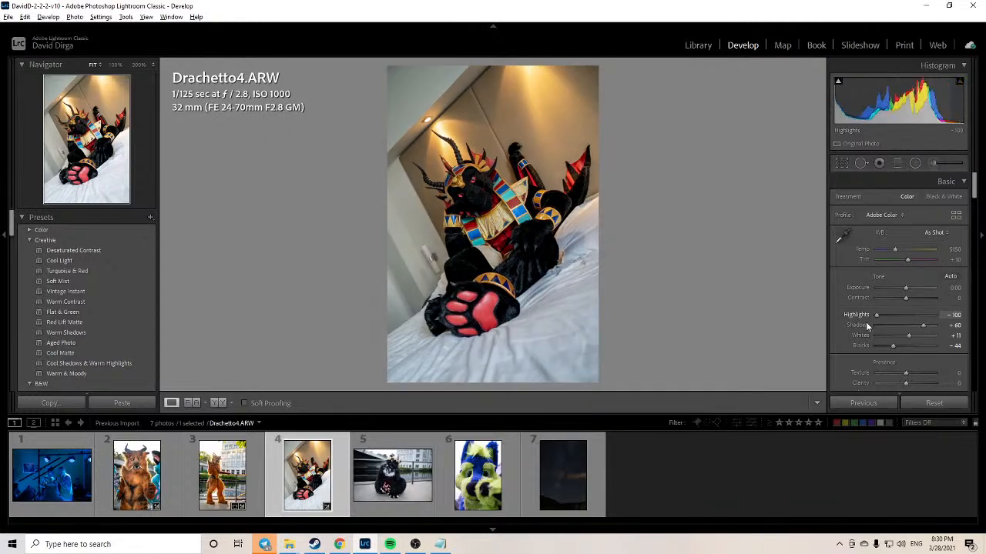
{"action": "key", "text": "ctrl+z"}
{"action": "double_click", "coordinate": [852, 317]}
Step: Set Clarity to +15
{"action": "scroll", "coordinate": [869, 269], "scroll_direction": "down", "scroll_amount": 2}
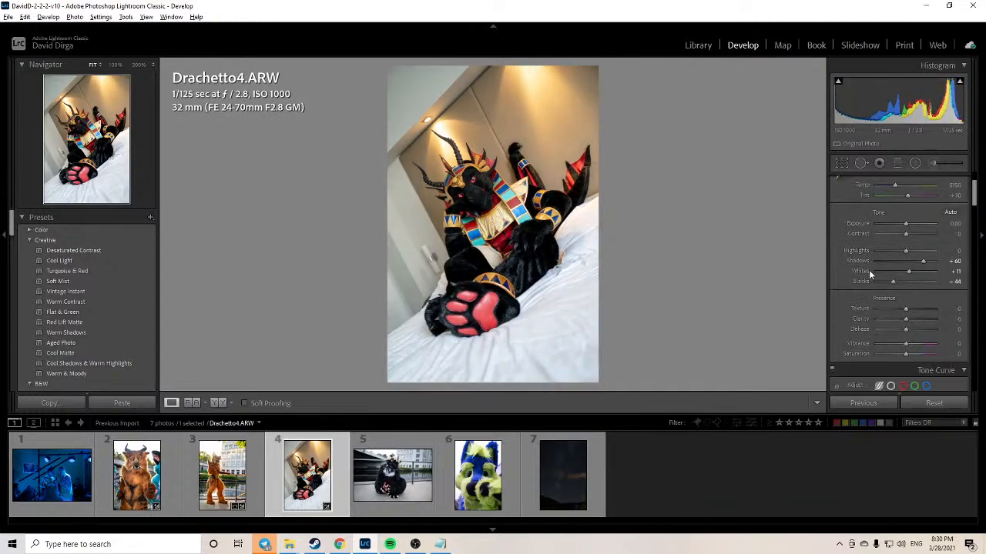
{"action": "left_click", "coordinate": [956, 320]}
{"action": "type", "text": "15"}
{"action": "key", "text": "Return"}
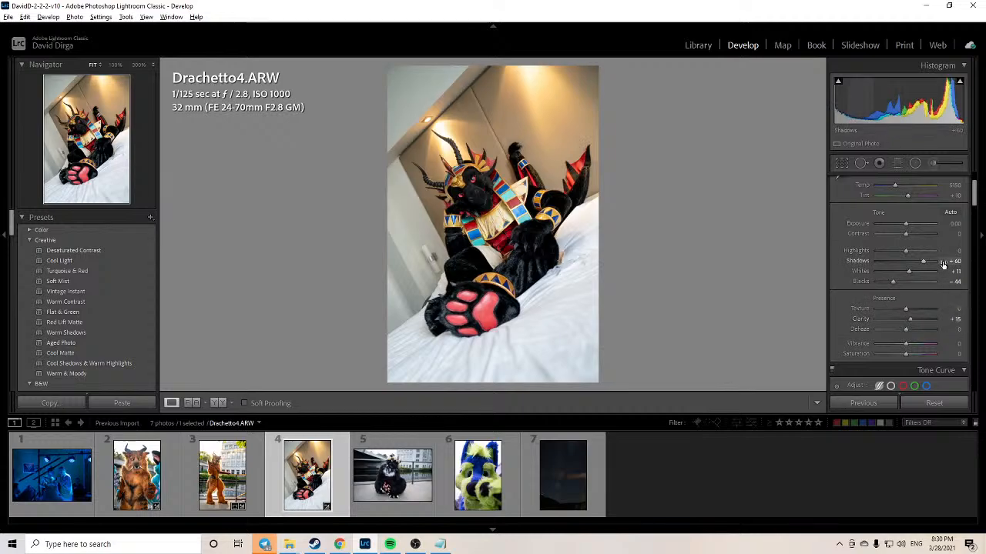
Step: Try Dehaze at +15, compare the photo with and without it, and reset Dehaze to 0
{"action": "left_click", "coordinate": [953, 330]}
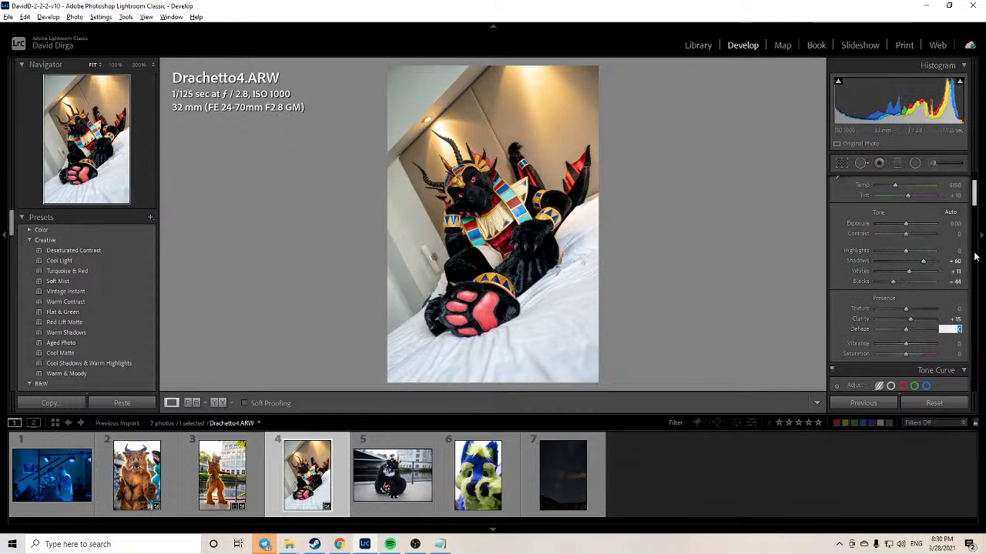
{"action": "type", "text": "15"}
{"action": "key", "text": "Return"}
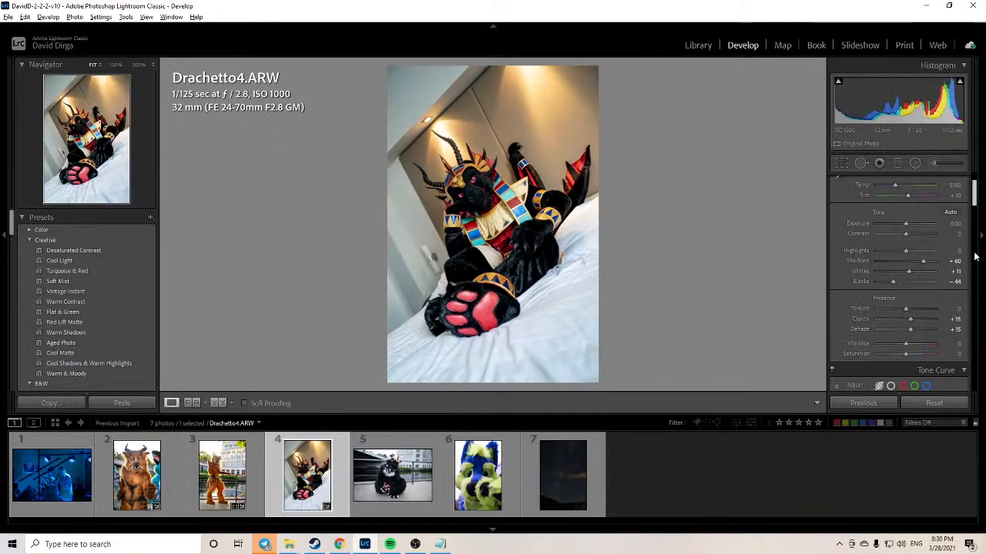
{"action": "key", "text": "ctrl+z"}
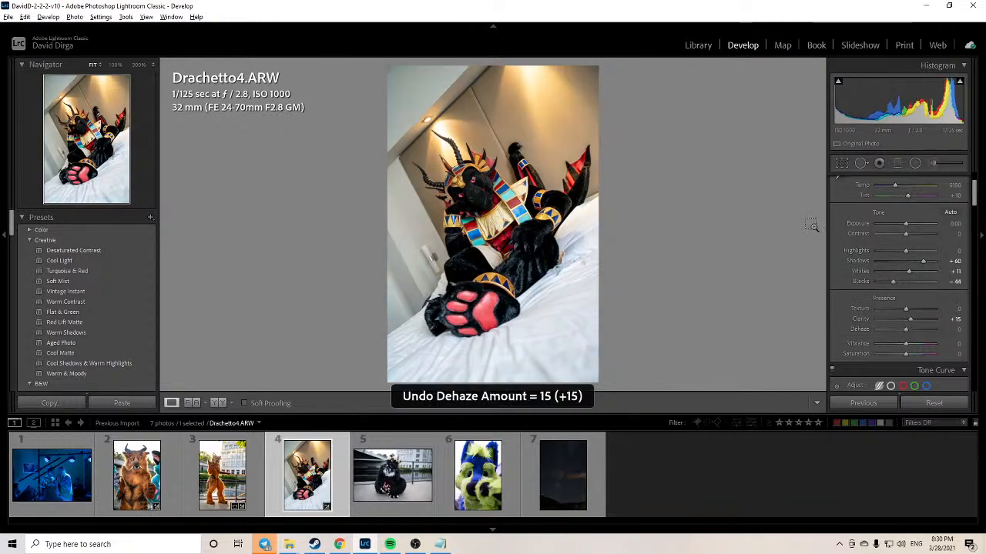
{"action": "key", "text": "ctrl+y"}
{"action": "key", "text": "ctrl+z"}
{"action": "key", "text": "ctrl+y"}
{"action": "key", "text": "ctrl+z"}
{"action": "key", "text": "ctrl+y"}
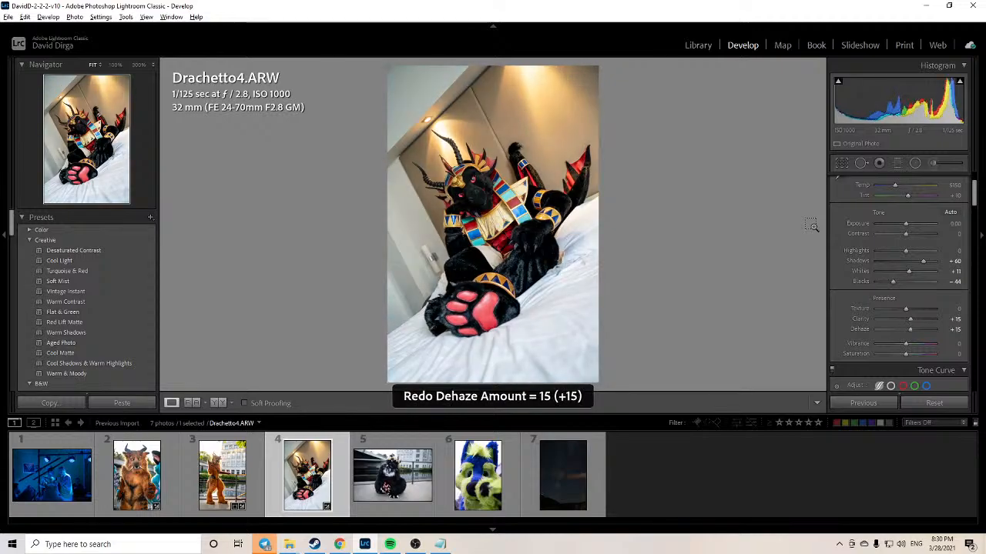
{"action": "double_click", "coordinate": [860, 331]}
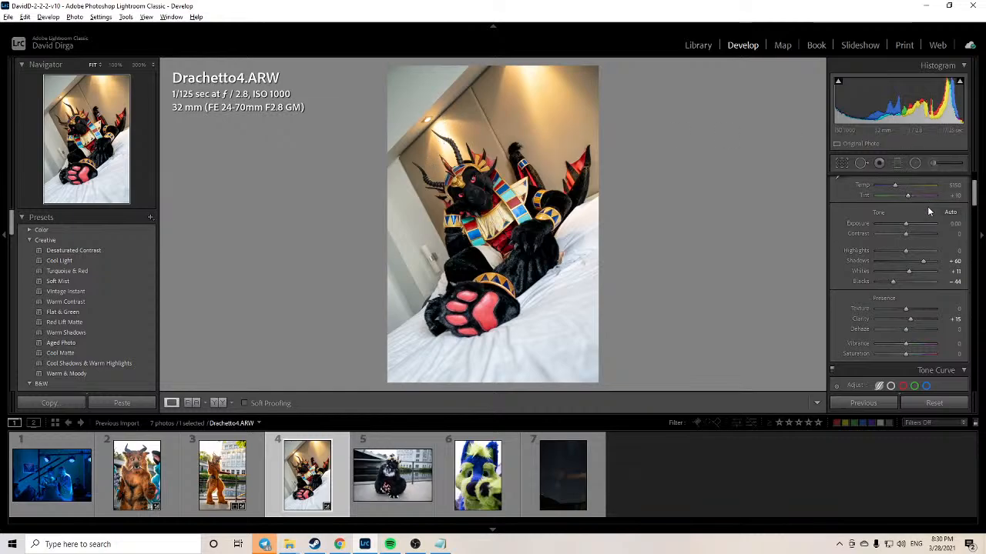
Step: Cool the white balance to a Temp of 4368 and check its effect on the walls, bed and paw
{"action": "scroll", "coordinate": [916, 216], "scroll_direction": "up", "scroll_amount": 2}
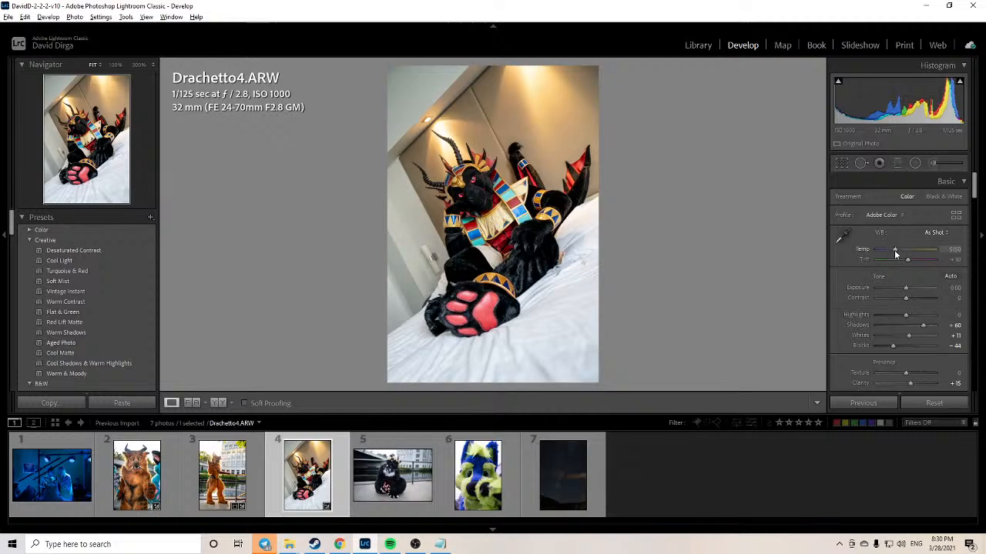
{"action": "left_click_drag", "start_coordinate": [893, 250], "coordinate": [890, 258]}
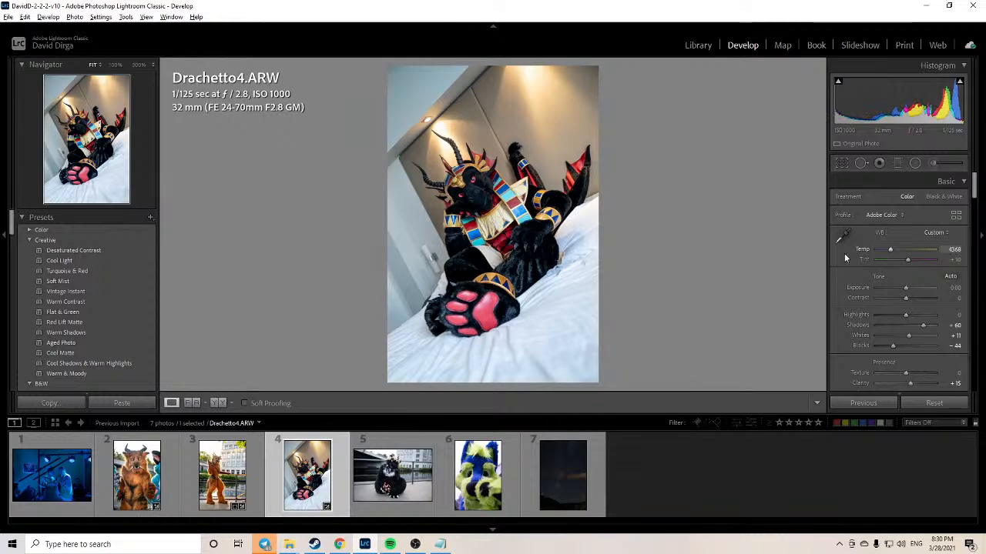
{"action": "left_click", "coordinate": [404, 318]}
{"action": "left_click", "coordinate": [416, 317]}
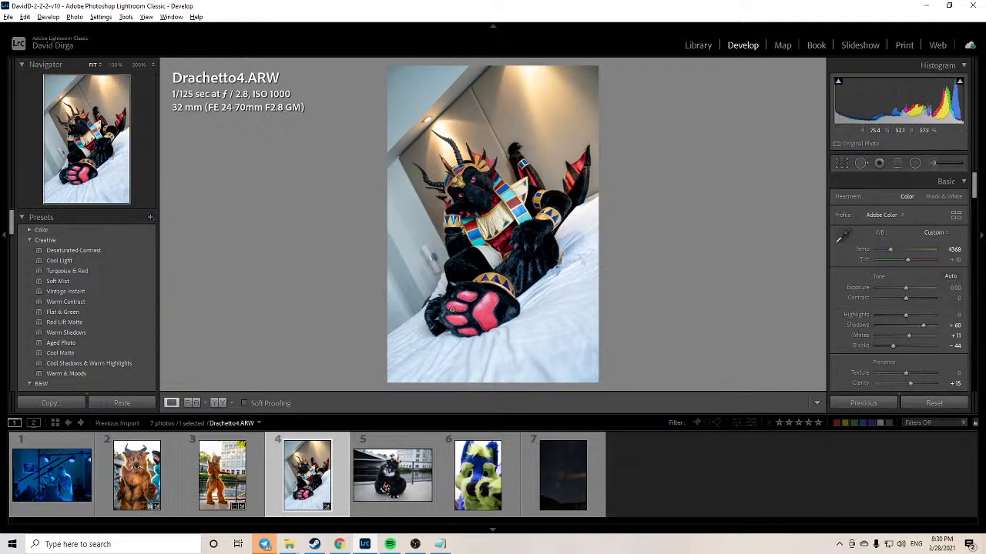
{"action": "left_click", "coordinate": [453, 310]}
{"action": "left_click", "coordinate": [443, 275]}
{"action": "left_click", "coordinate": [406, 269]}
{"action": "left_click", "coordinate": [434, 183]}
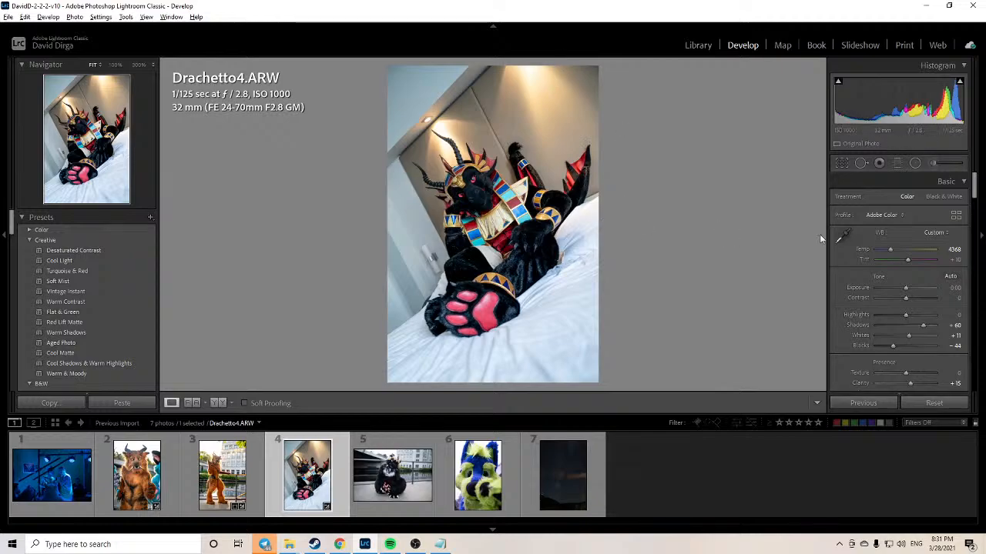
{"action": "key", "text": "ctrl+z"}
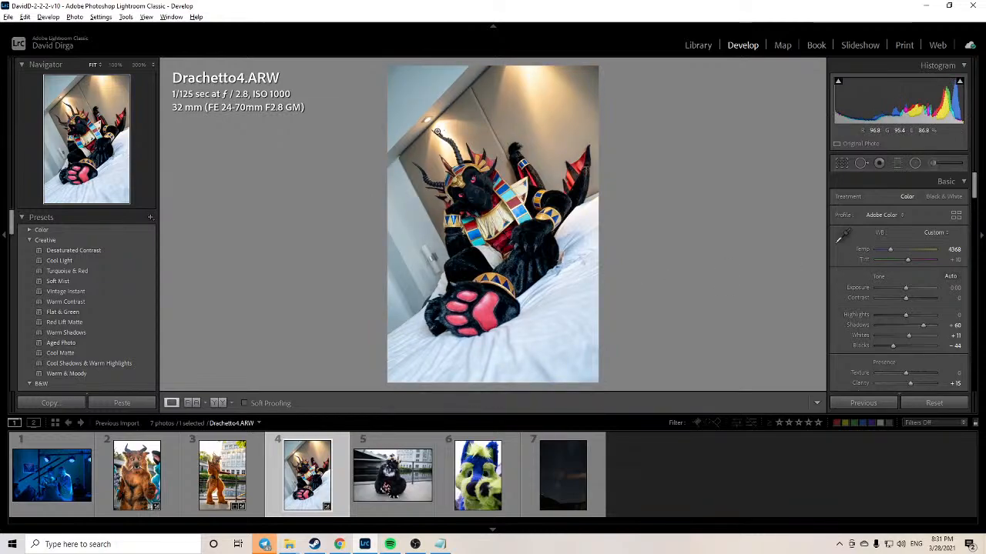
Step: Compare the cooler version of Drachetto4.ARW with the original photo
{"action": "key", "text": "backslash"}
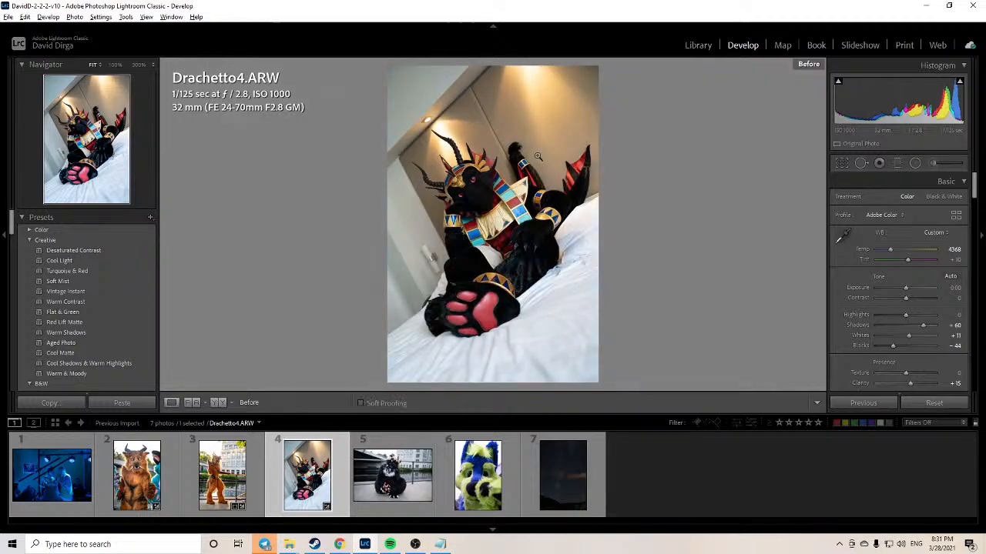
{"action": "key", "text": "backslash"}
{"action": "key", "text": "backslash"}
{"action": "key", "text": "backslash"}
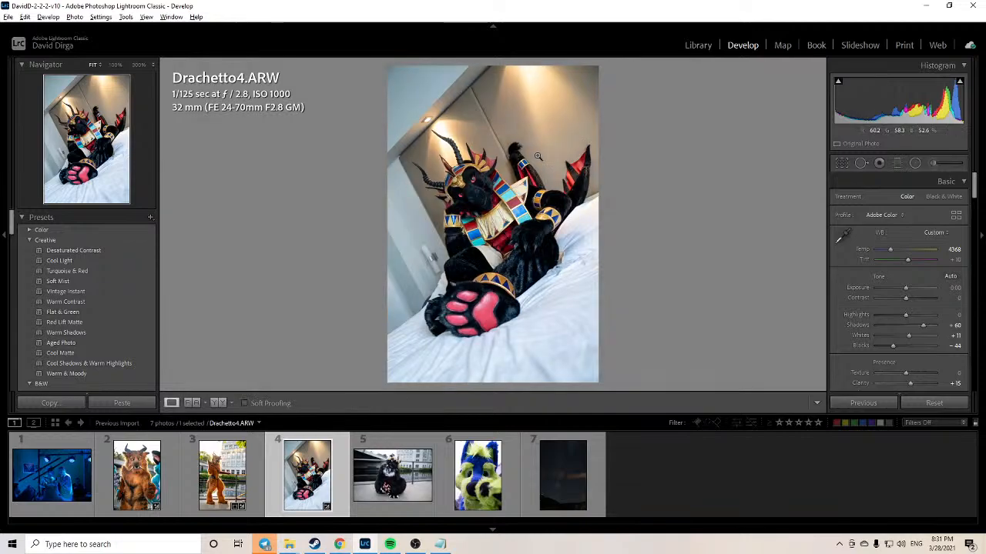
Step: Compare the photo with the original, try Vibrance at +100 and at +20, and reset it to 0
{"action": "key", "text": "backslash"}
{"action": "key", "text": "backslash"}
{"action": "scroll", "coordinate": [861, 270], "scroll_direction": "down", "scroll_amount": 2}
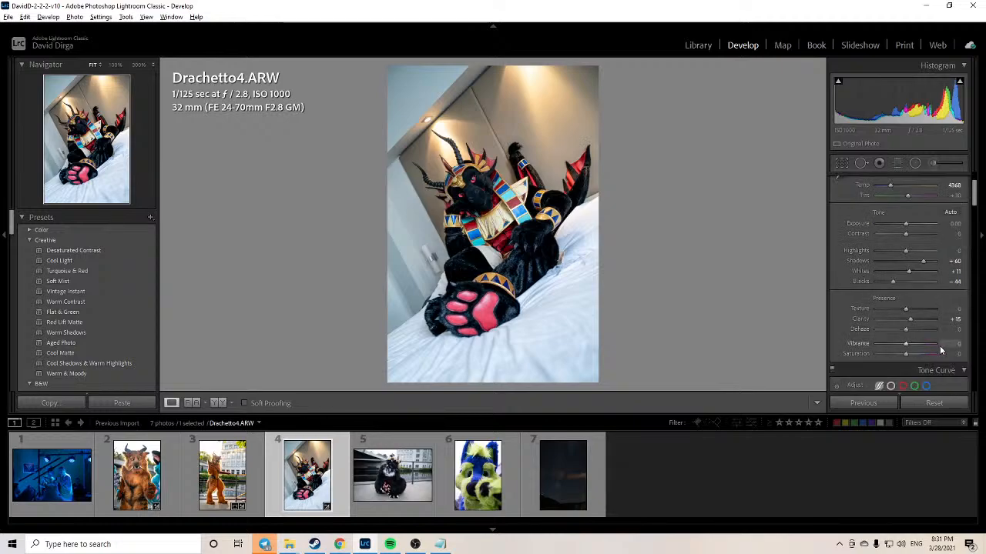
{"action": "left_click_drag", "start_coordinate": [905, 347], "coordinate": [940, 344]}
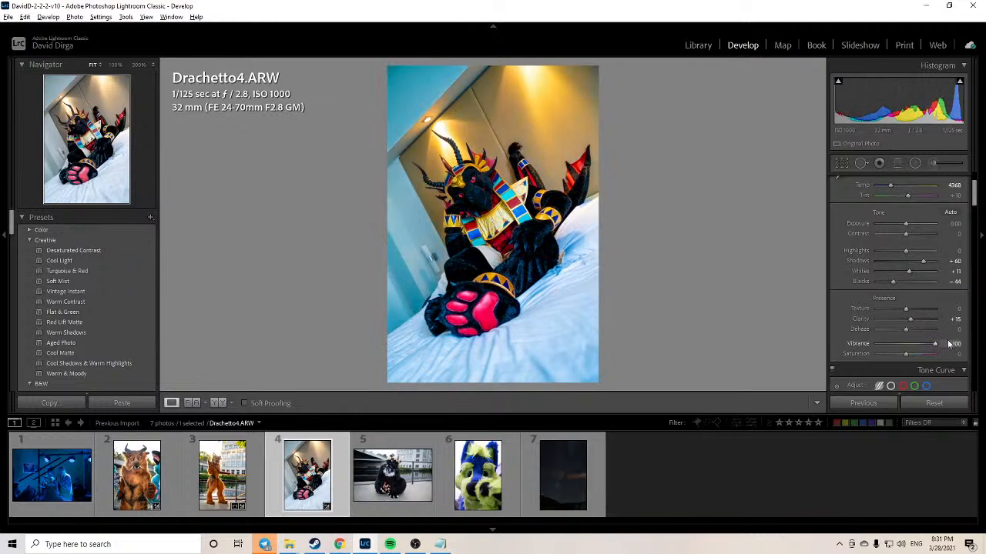
{"action": "double_click", "coordinate": [858, 344]}
{"action": "left_click", "coordinate": [947, 344]}
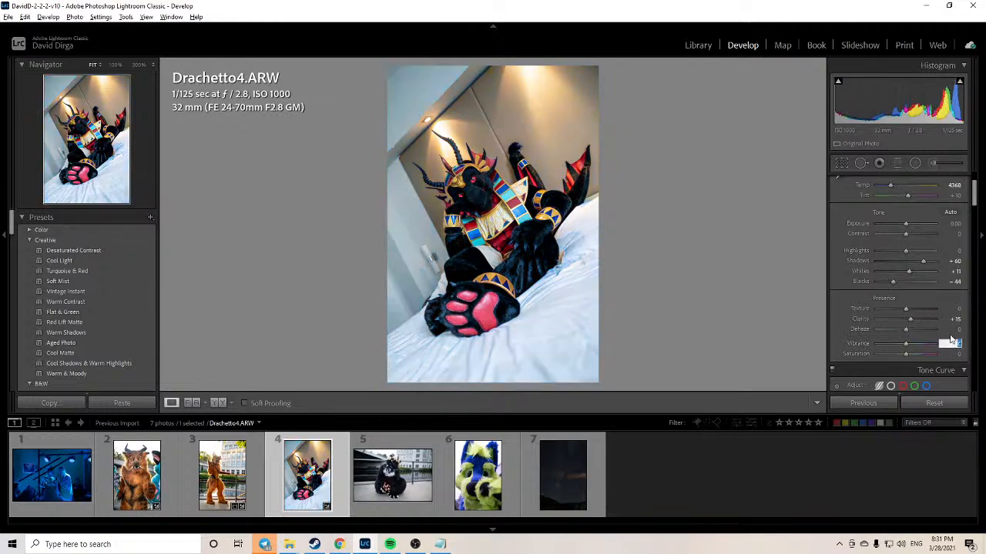
{"action": "key", "text": "Return"}
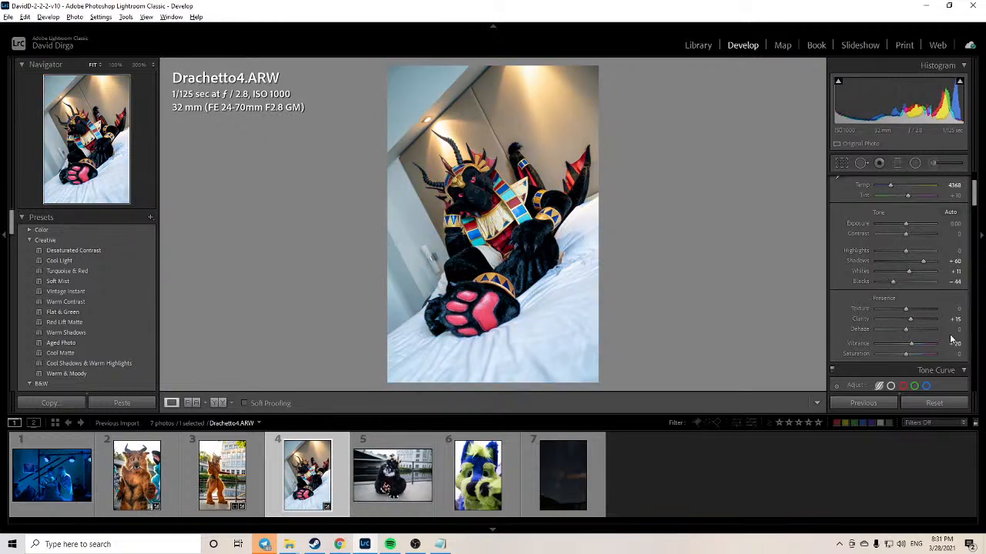
{"action": "double_click", "coordinate": [859, 346]}
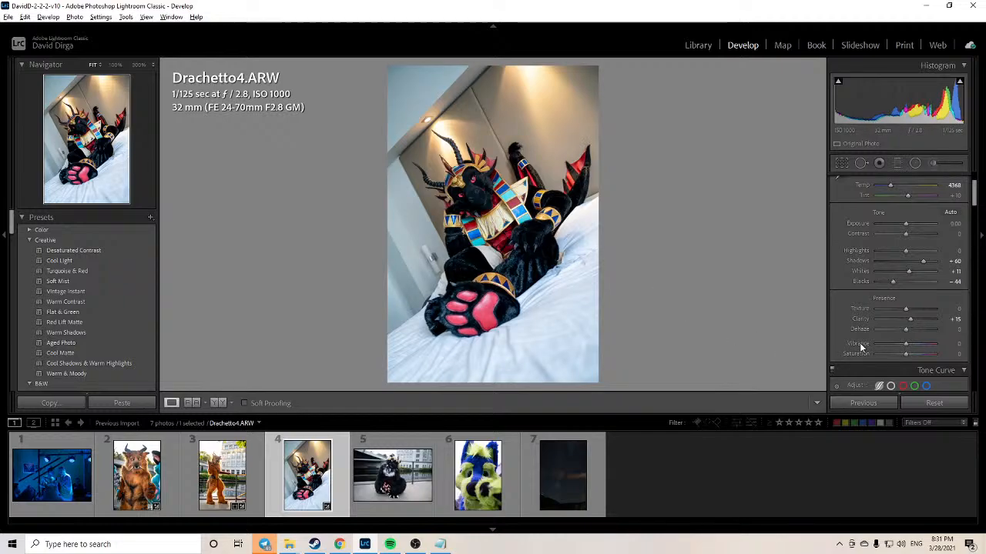
Step: Set Saturation to +20 and compare the photo with and without it, including a close look at the collar's colored panels
{"action": "left_click", "coordinate": [958, 353]}
{"action": "type", "text": "20"}
{"action": "key", "text": "Return"}
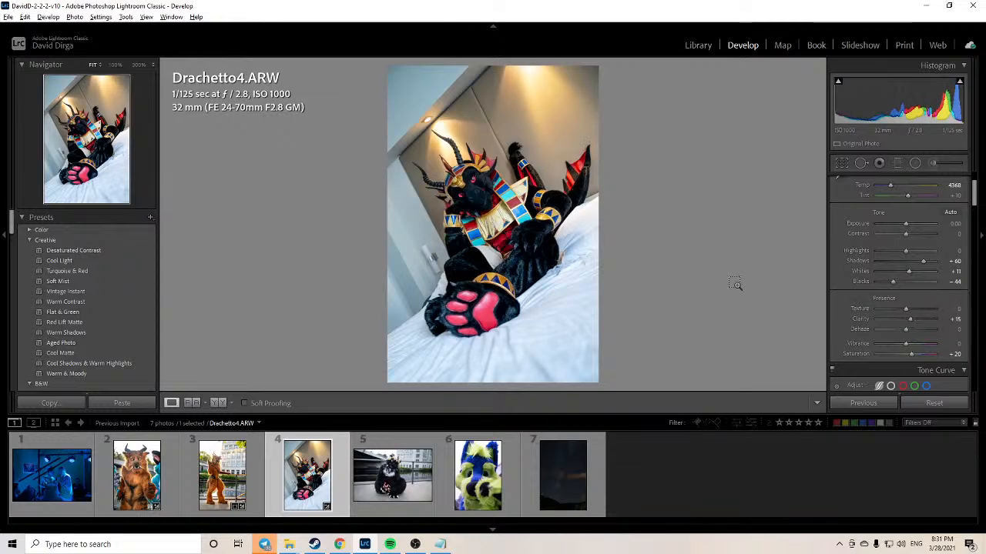
{"action": "key", "text": "ctrl+z"}
{"action": "key", "text": "ctrl+y"}
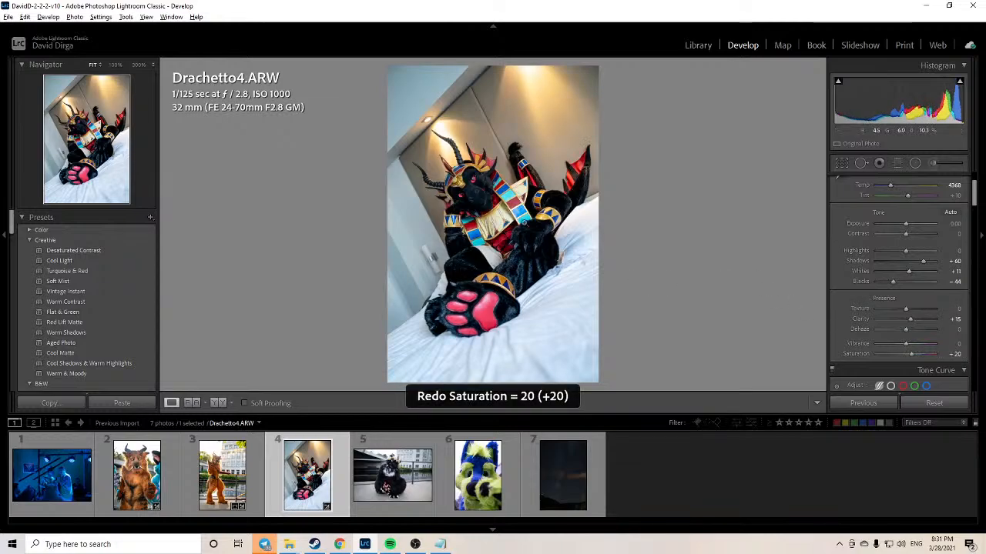
{"action": "left_click", "coordinate": [502, 197]}
{"action": "key", "text": "ctrl+z"}
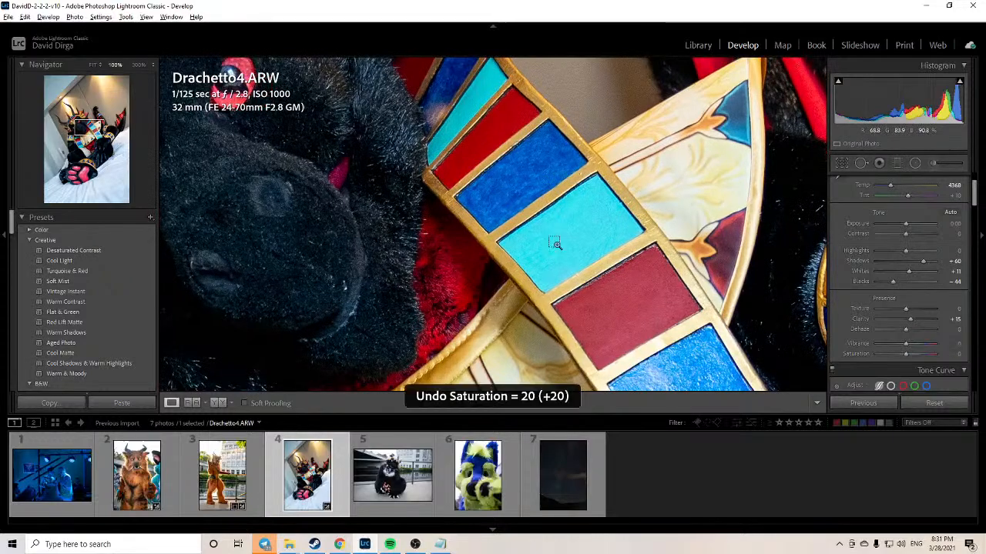
{"action": "key", "text": "ctrl+y"}
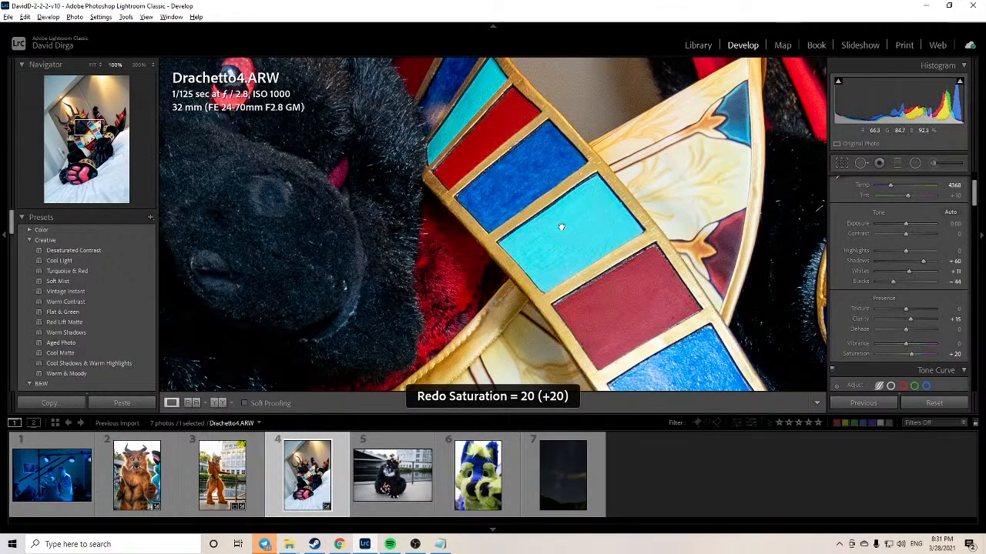
{"action": "left_click", "coordinate": [562, 227]}
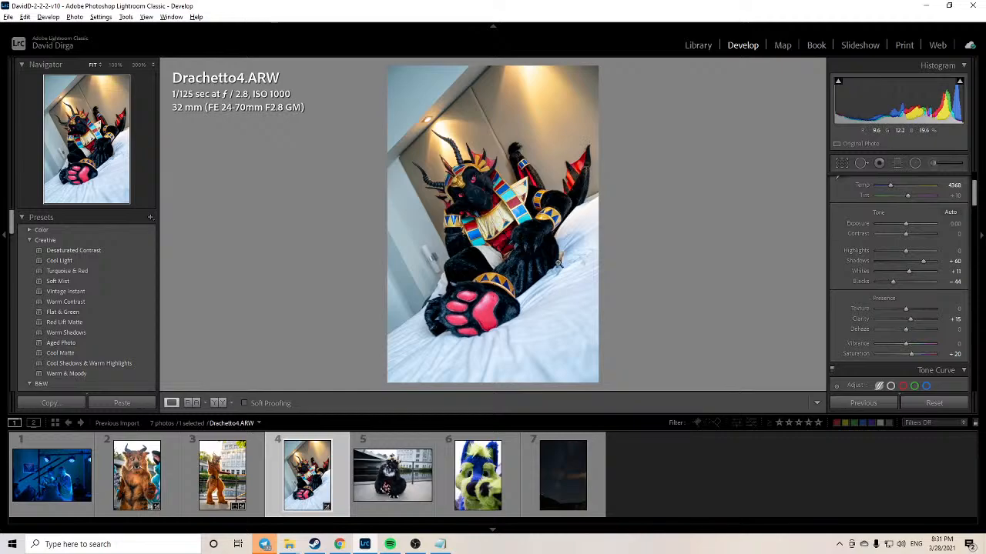
Step: Try a tighter crop around the character at the original aspect ratio, and undo the last tightening
{"action": "left_click", "coordinate": [842, 163]}
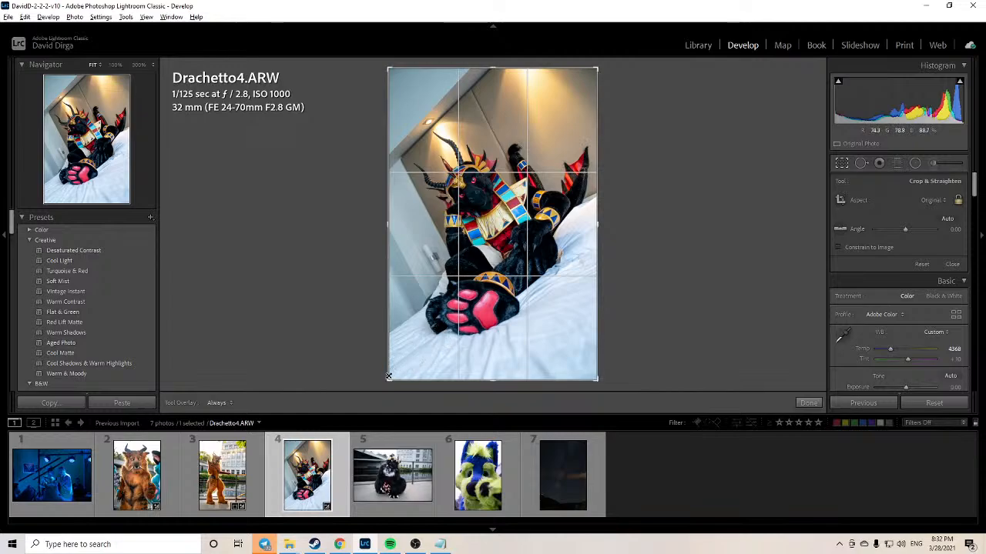
{"action": "left_click_drag", "start_coordinate": [388, 377], "coordinate": [391, 373]}
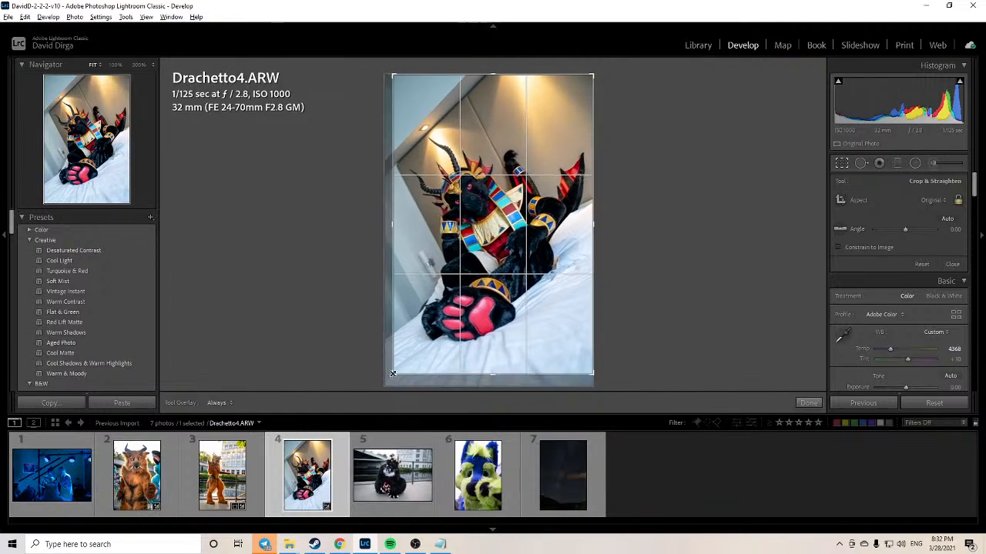
{"action": "left_click_drag", "start_coordinate": [449, 336], "coordinate": [447, 320]}
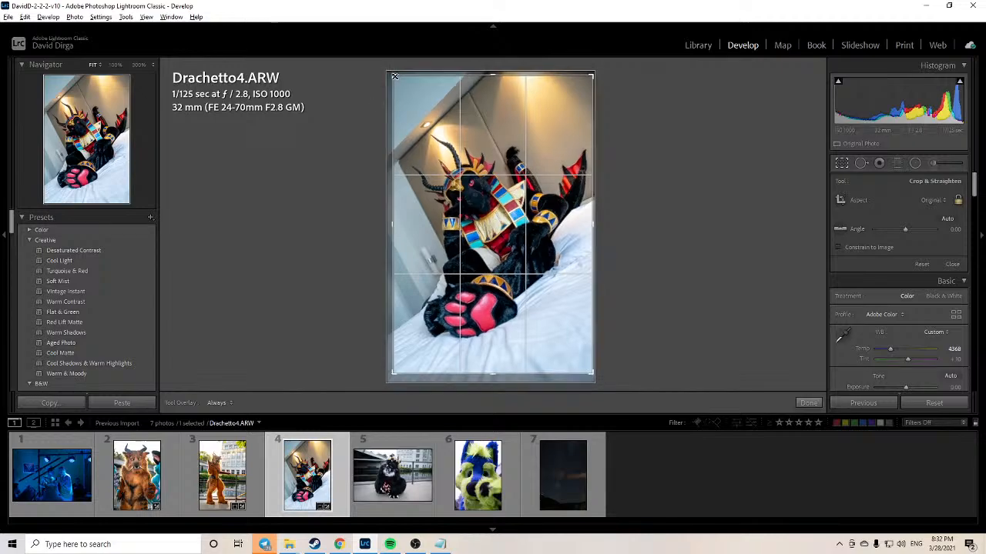
{"action": "left_click_drag", "start_coordinate": [395, 76], "coordinate": [680, 355]}
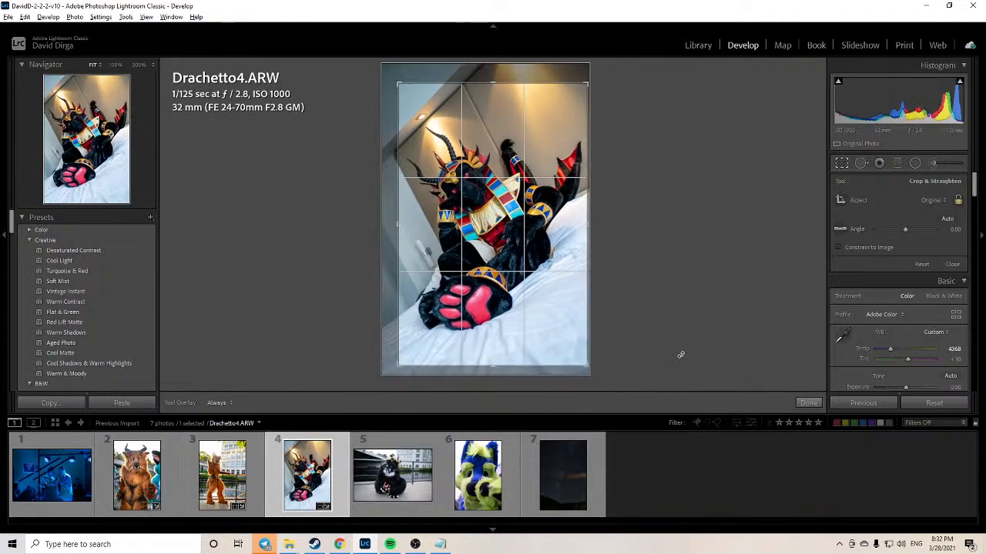
{"action": "left_click", "coordinate": [806, 403]}
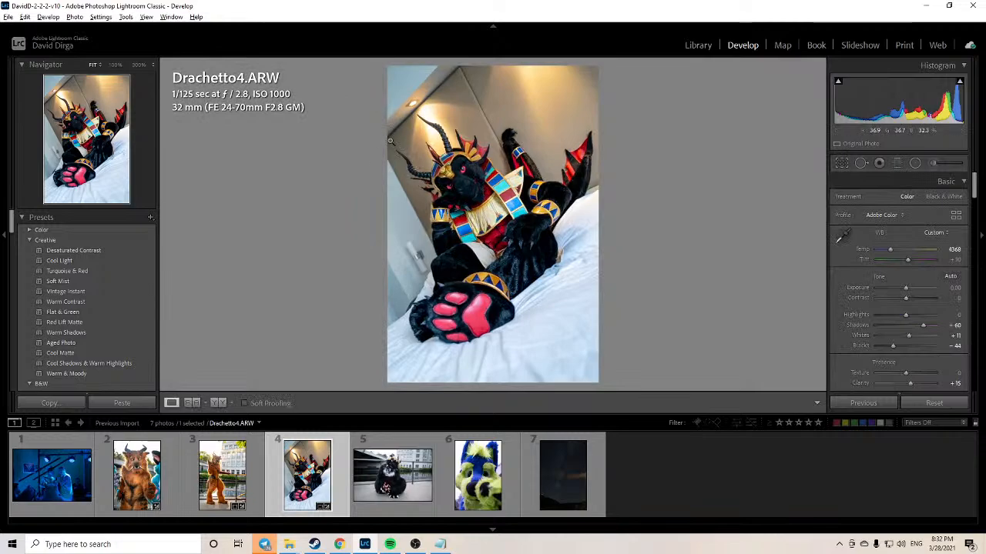
{"action": "key", "text": "ctrl+z"}
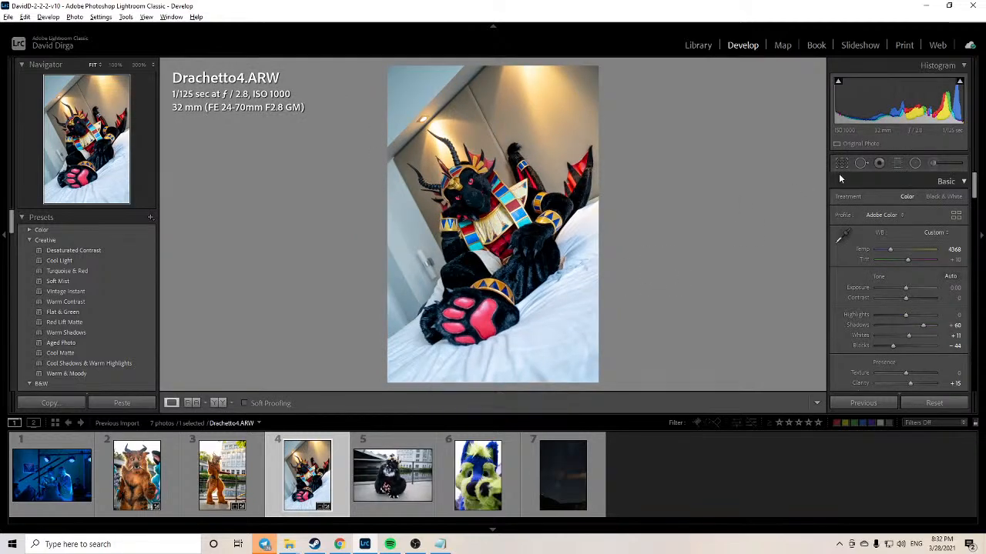
Step: Widen the crop of Drachetto4.ARW back out to nearly the full frame
{"action": "left_click", "coordinate": [841, 162]}
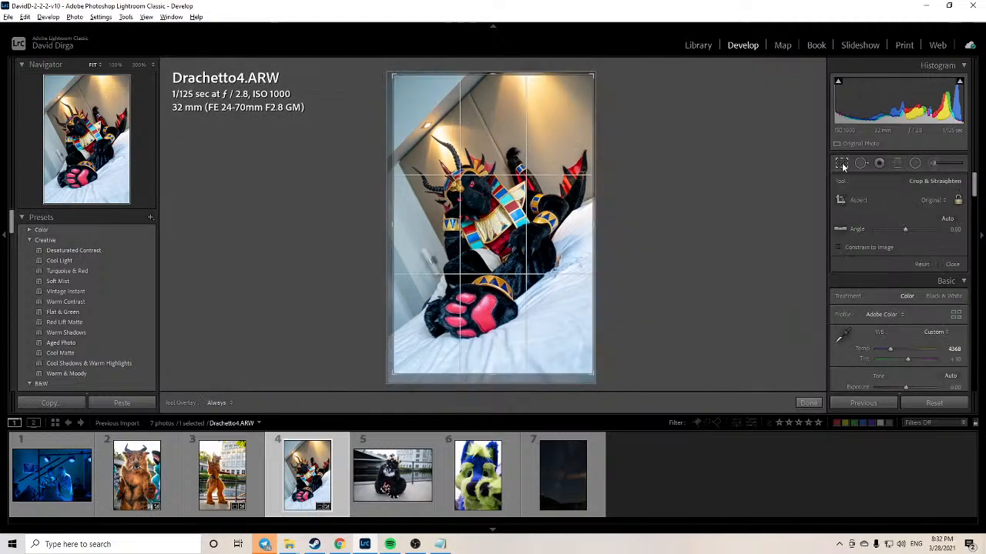
{"action": "left_click_drag", "start_coordinate": [393, 373], "coordinate": [388, 382]}
{"action": "left_click", "coordinate": [807, 403]}
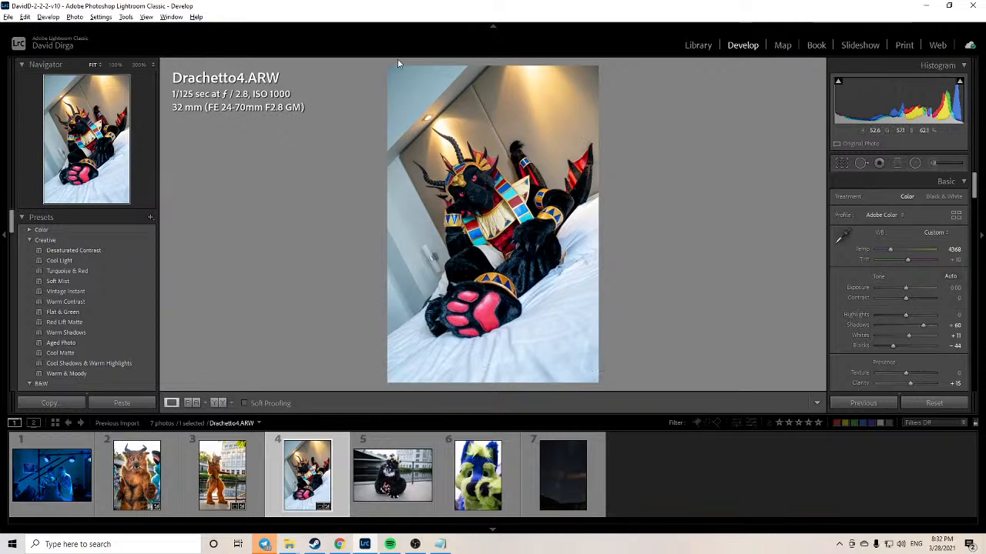
Step: Crop Drachetto4.ARW slightly tighter at the original aspect ratio, trimming the lower-left corner and repositioning the character in the frame
{"action": "left_click", "coordinate": [841, 164]}
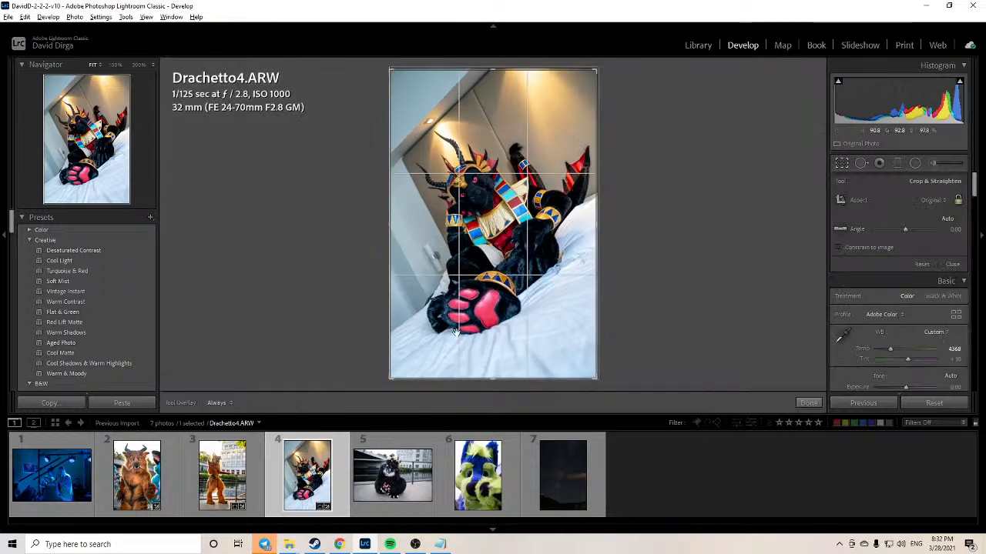
{"action": "left_click_drag", "start_coordinate": [389, 379], "coordinate": [394, 374]}
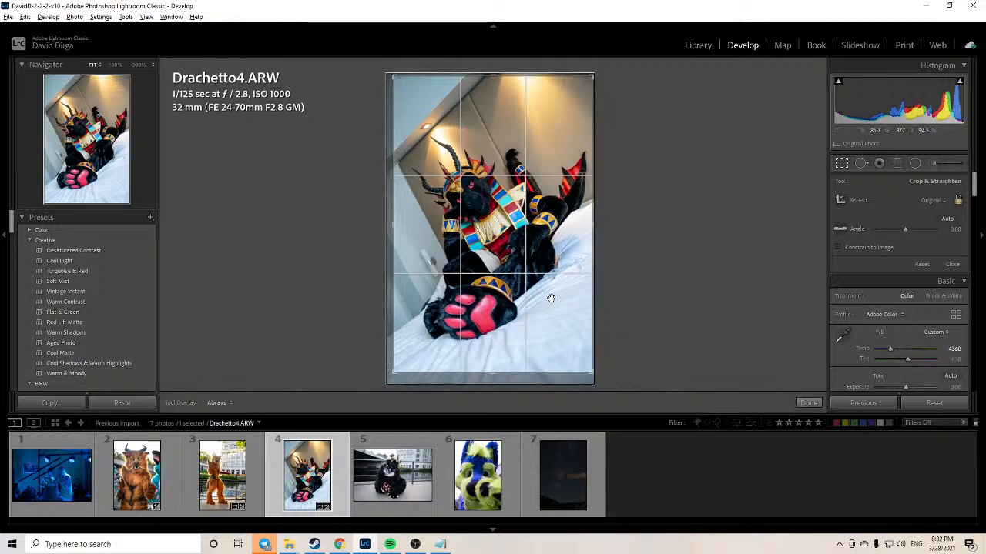
{"action": "left_click_drag", "start_coordinate": [513, 292], "coordinate": [514, 299]}
{"action": "left_click", "coordinate": [806, 403]}
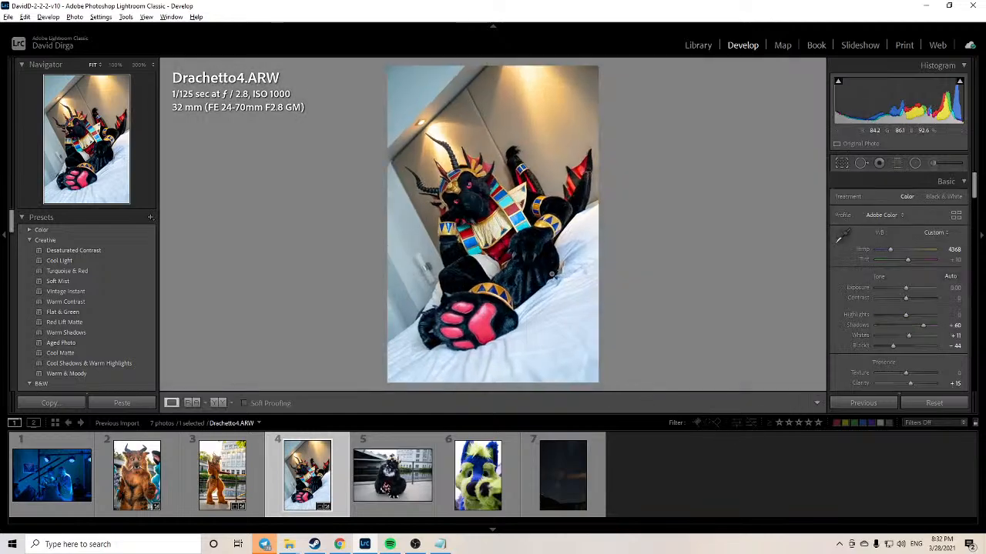
Step: Compare the edited and cropped Drachetto4.ARW with its unedited version
{"action": "key", "text": "backslash"}
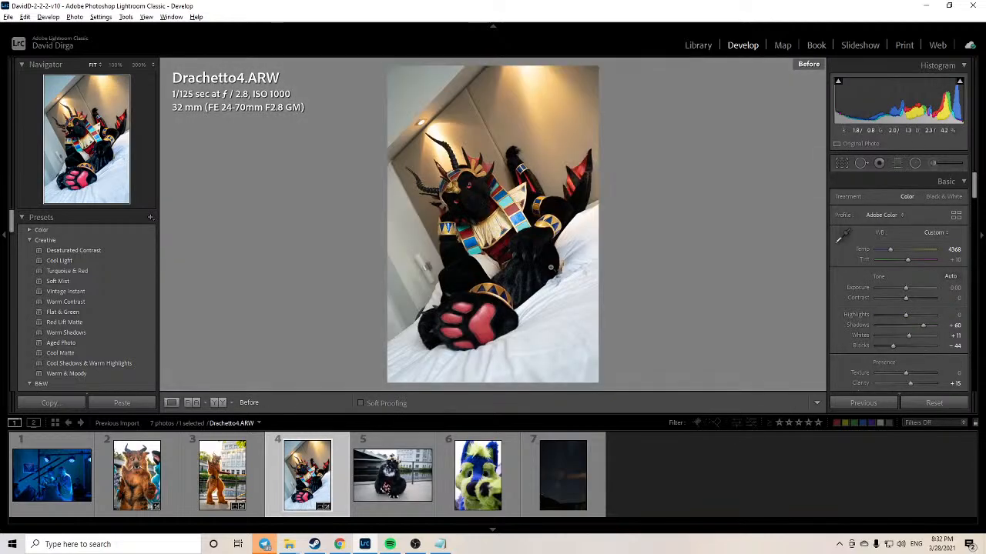
{"action": "key", "text": "backslash"}
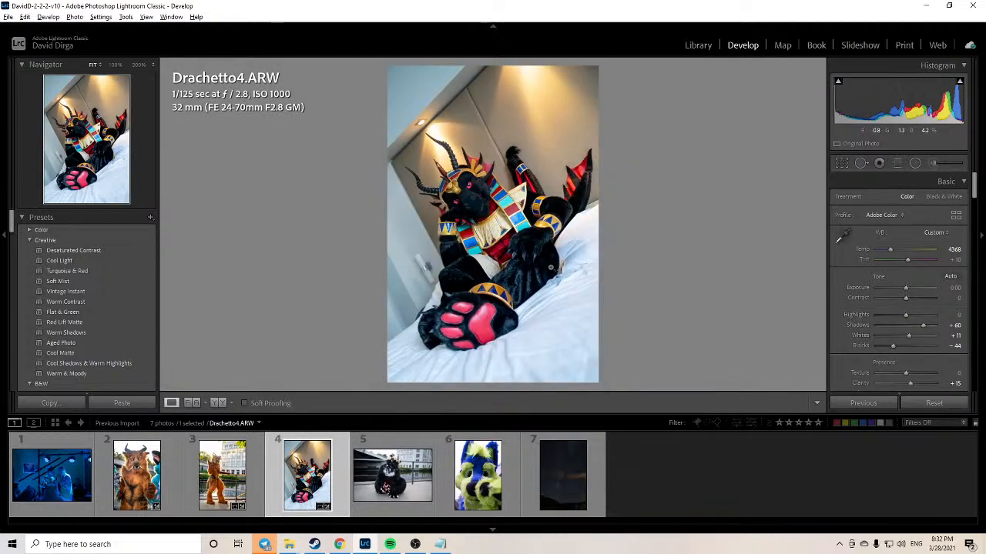
{"action": "key", "text": "backslash"}
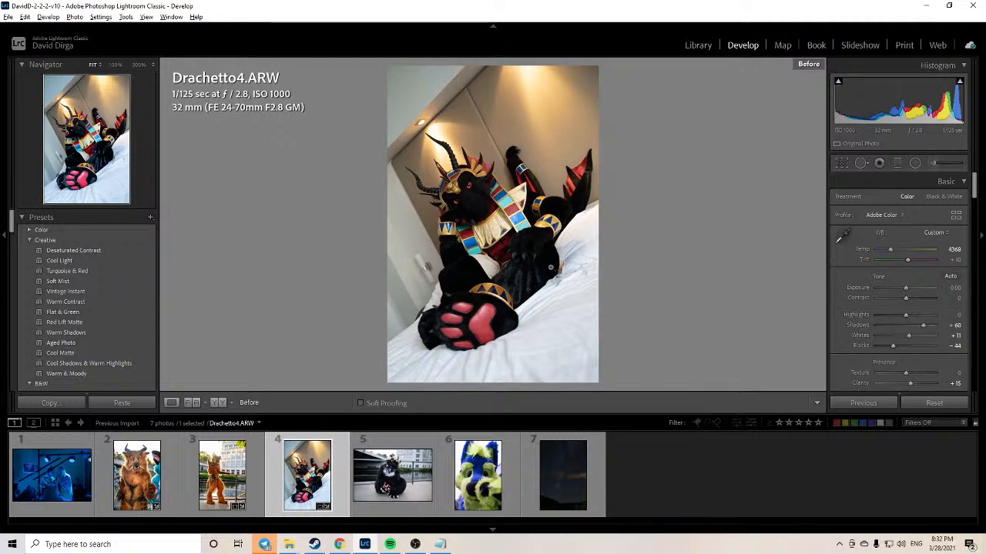
{"action": "key", "text": "backslash"}
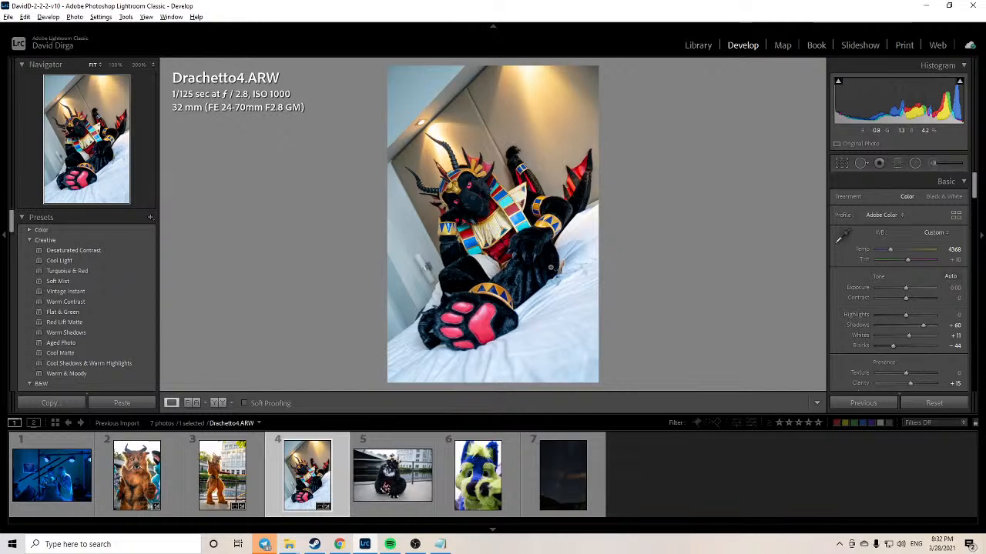
Step: Open Drachetto3.ARW, check its framing with the crop overlay, and look at Drachetto.ARW for comparison before returning to it
{"action": "key", "text": "Right"}
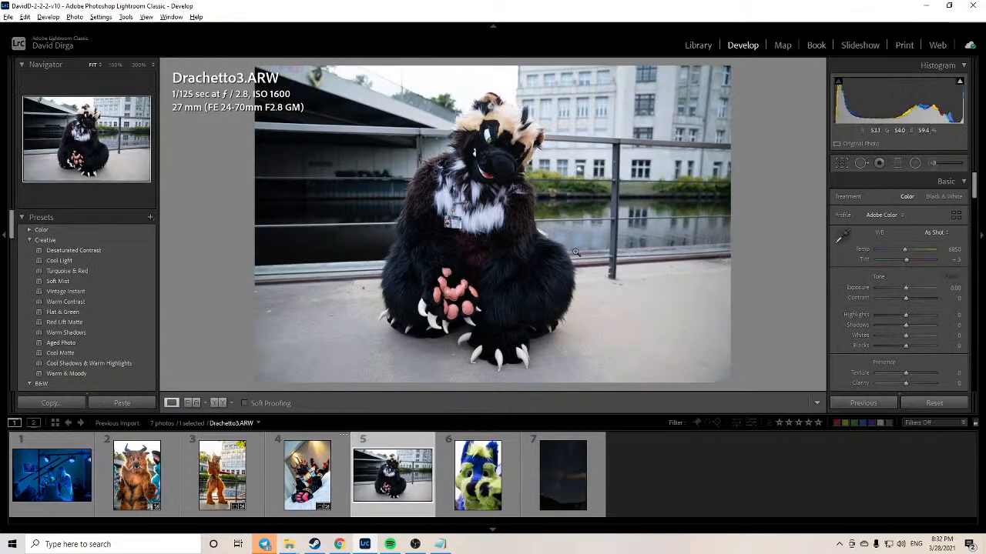
{"action": "left_click", "coordinate": [842, 163]}
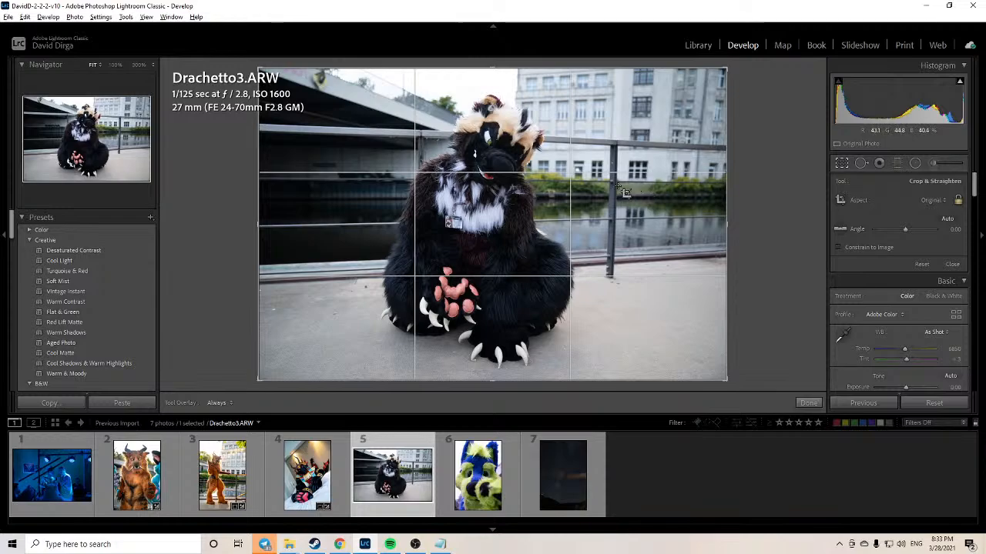
{"action": "left_click", "coordinate": [808, 402]}
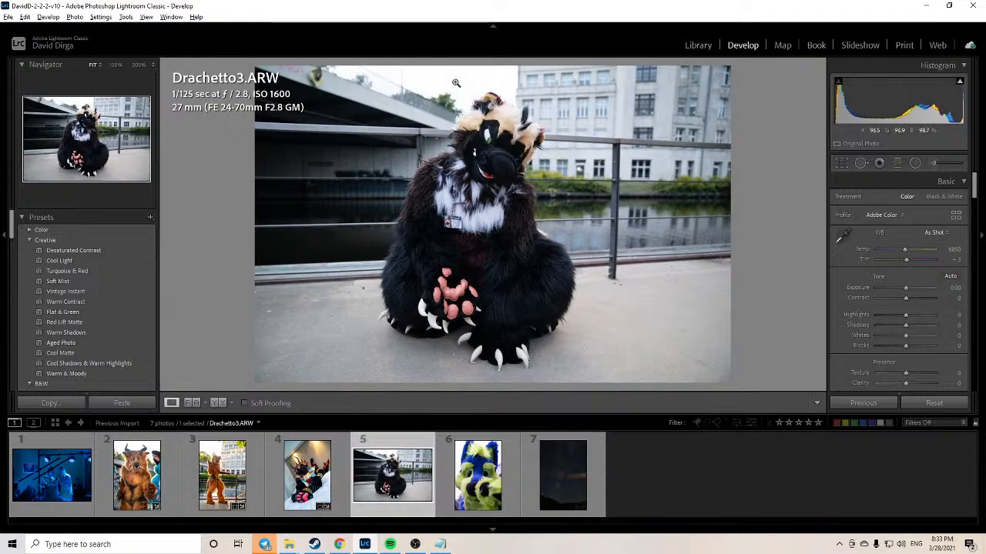
{"action": "left_click", "coordinate": [137, 474]}
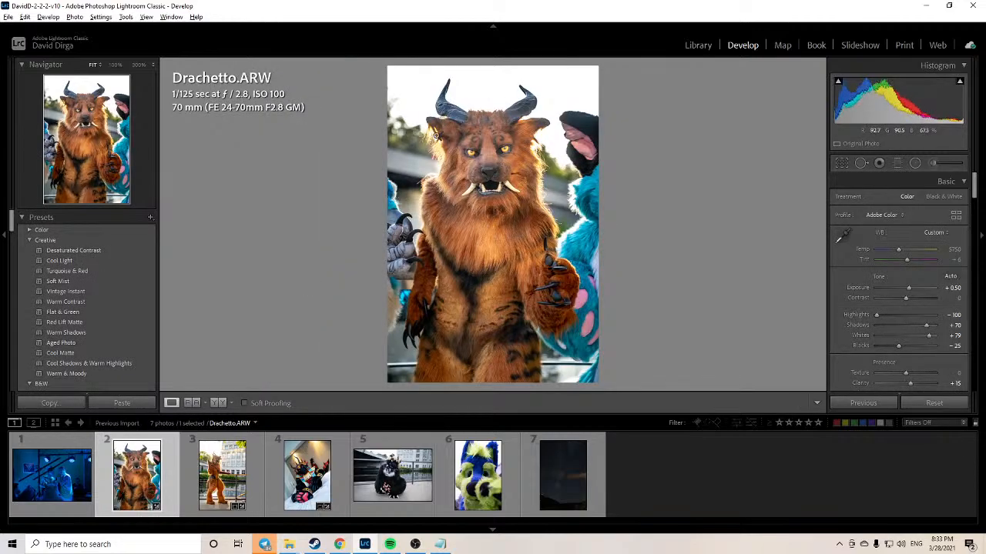
{"action": "left_click", "coordinate": [401, 484]}
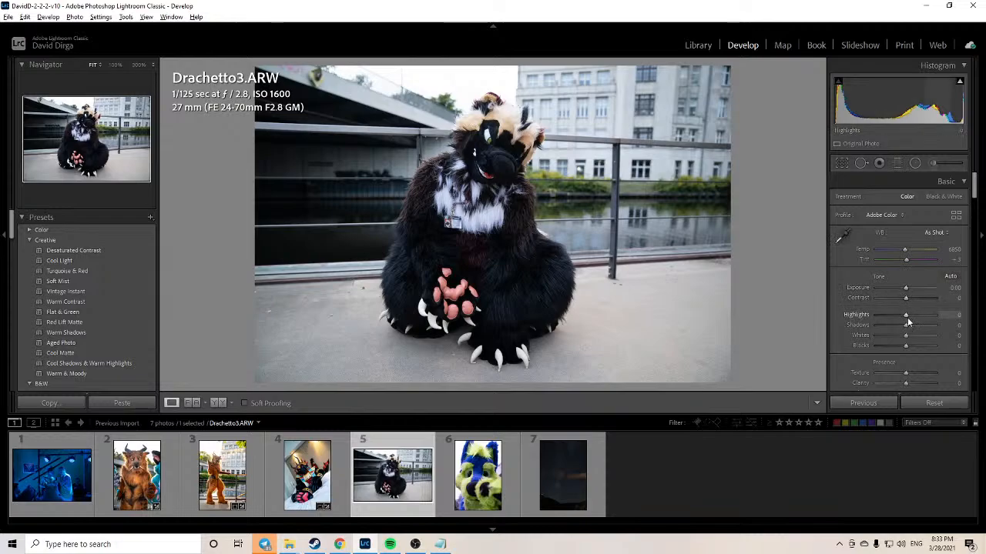
Step: Try Highlights at -100 on Drachetto3.ARW twice to judge its effect on the sky and fur, undoing it each time
{"action": "left_click_drag", "start_coordinate": [906, 317], "coordinate": [846, 316]}
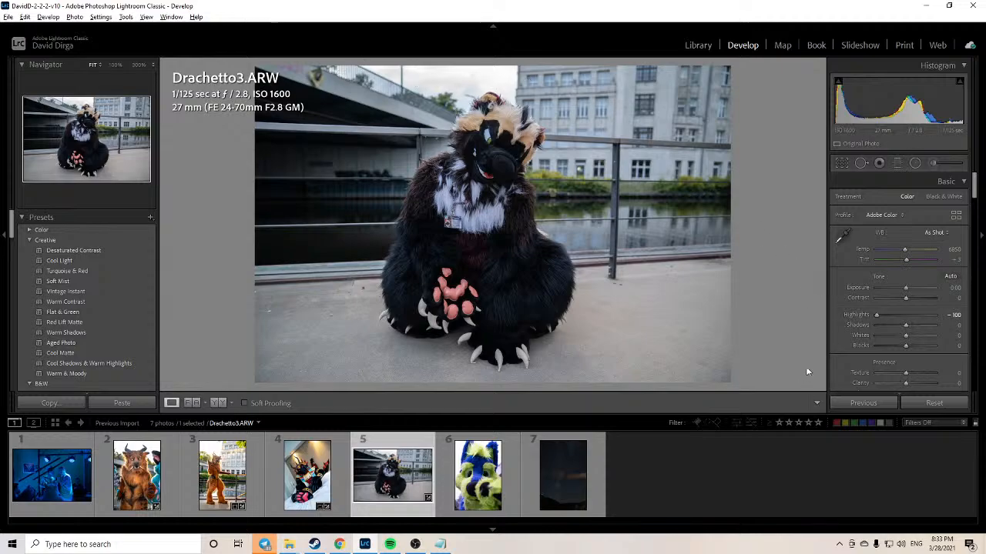
{"action": "key", "text": "ctrl+z"}
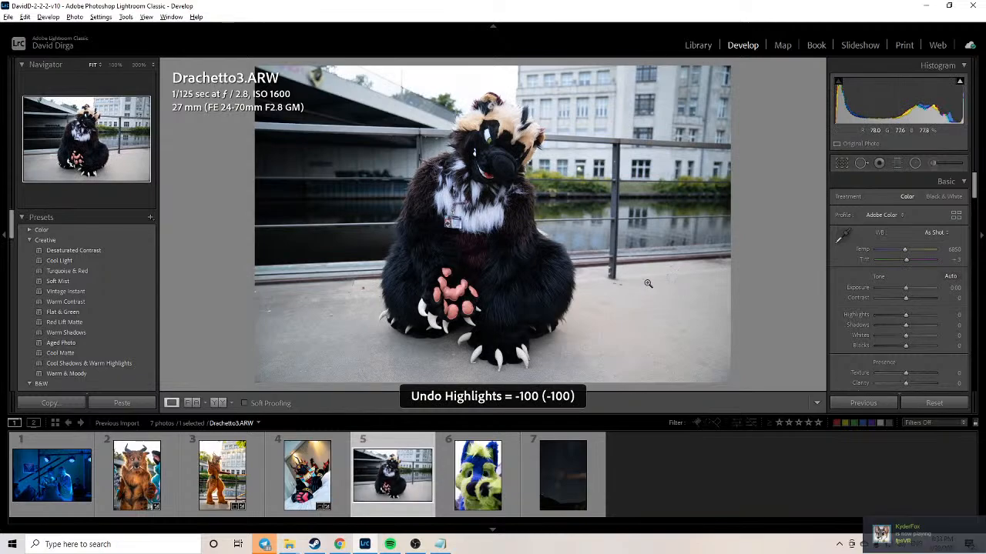
{"action": "left_click_drag", "start_coordinate": [905, 314], "coordinate": [875, 315]}
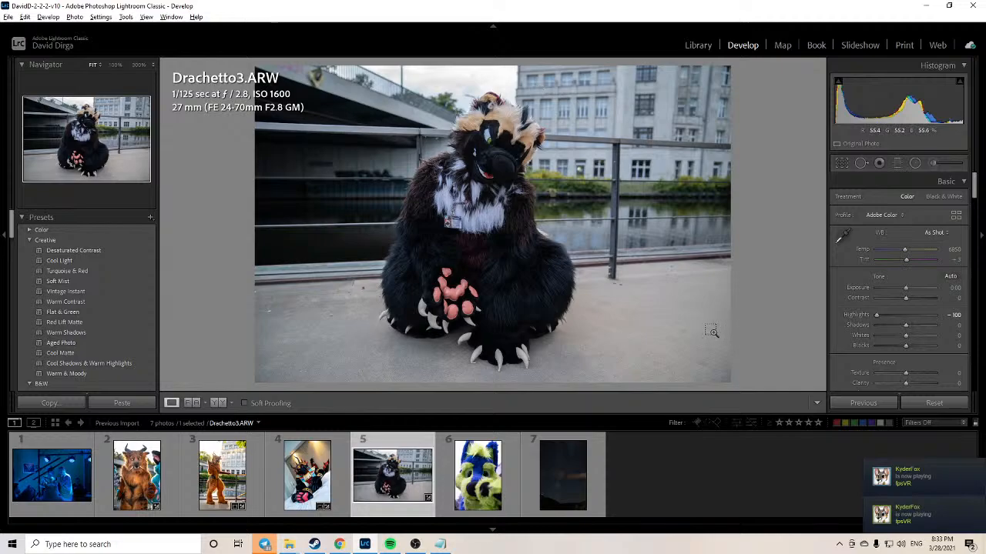
{"action": "key", "text": "ctrl+z"}
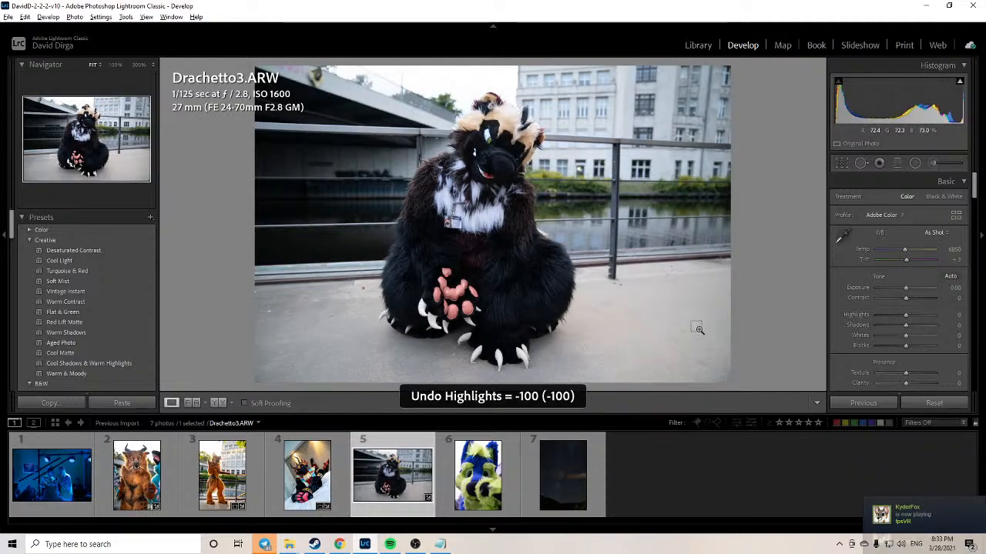
Step: Brush a local adjustment with Highlights at -50 over the bright sky between the bridge and the building in Drachetto3.ARW
{"action": "left_click", "coordinate": [933, 162]}
{"action": "left_click", "coordinate": [897, 200]}
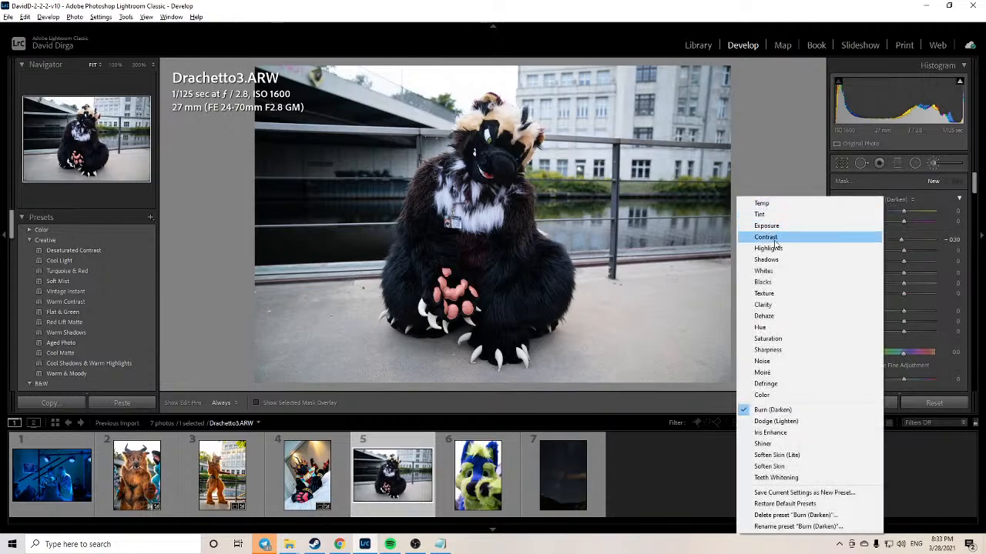
{"action": "left_click", "coordinate": [768, 248]}
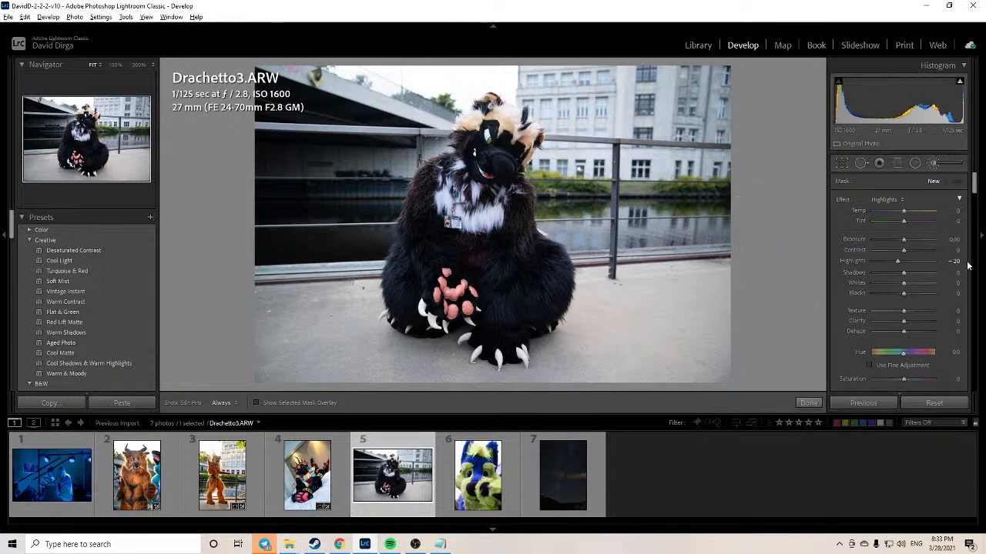
{"action": "left_click_drag", "start_coordinate": [957, 261], "coordinate": [955, 262]}
{"action": "left_click_drag", "start_coordinate": [397, 73], "coordinate": [372, 71]}
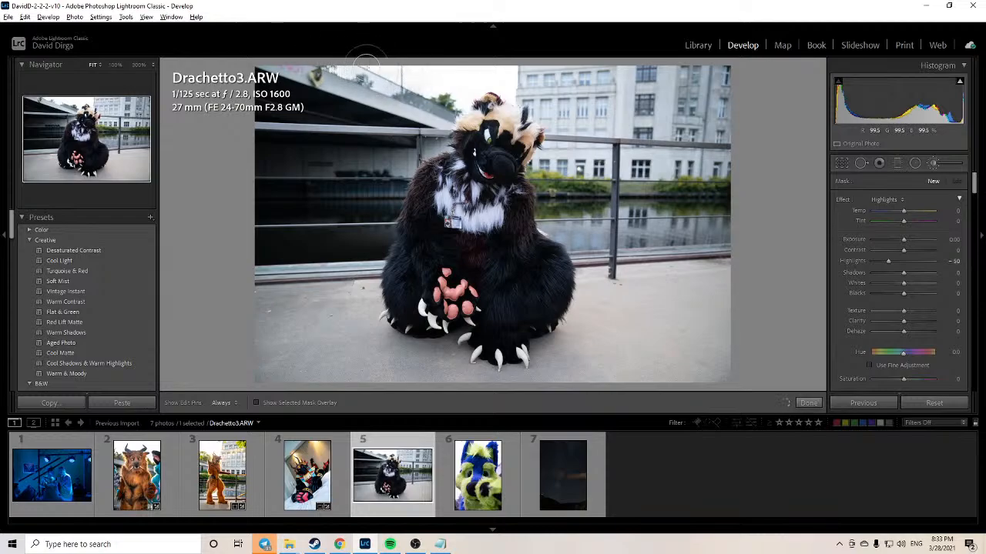
{"action": "left_click_drag", "start_coordinate": [310, 57], "coordinate": [440, 69]}
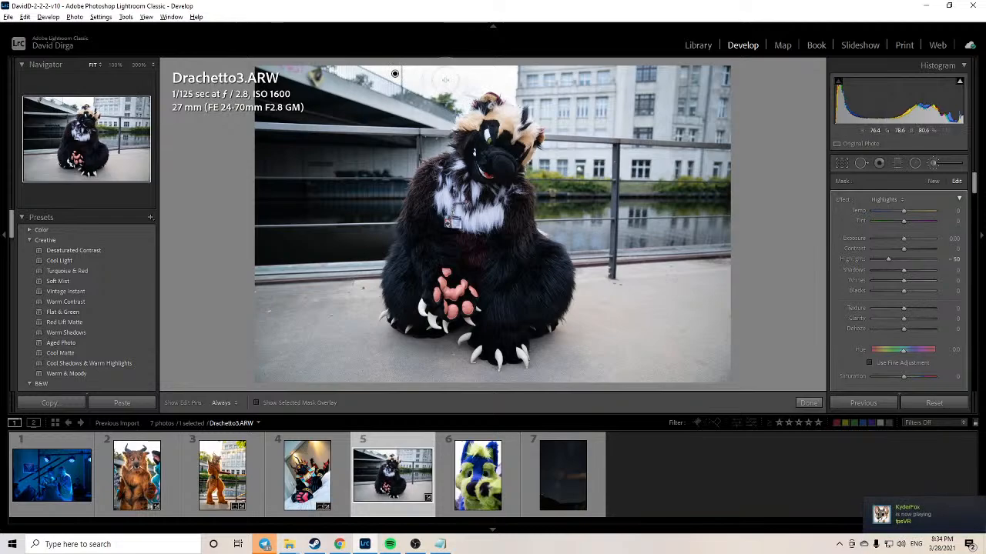
Step: Inspect the brushed sky up close and show its mask overlay to check the coverage around the bridge and railing
{"action": "left_click", "coordinate": [86, 107]}
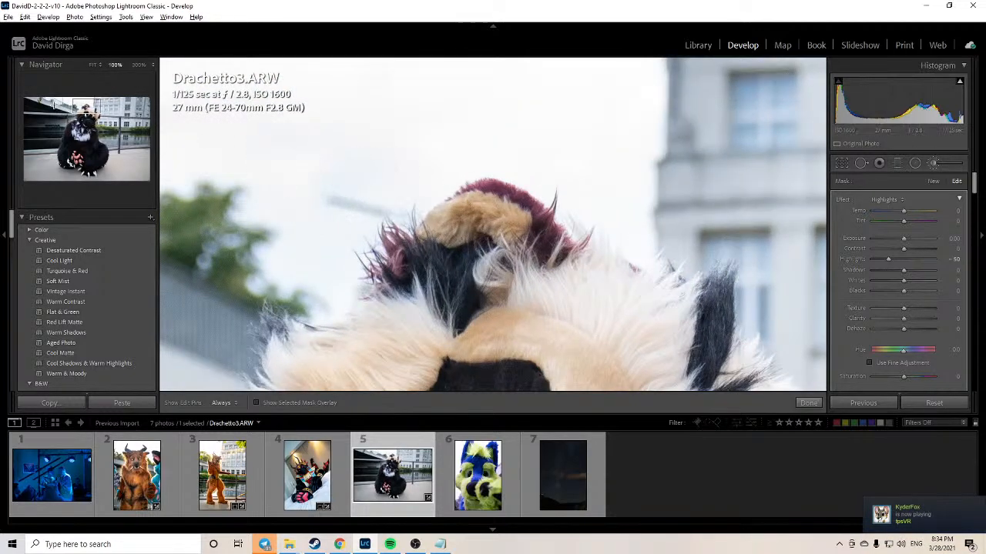
{"action": "left_click", "coordinate": [54, 104]}
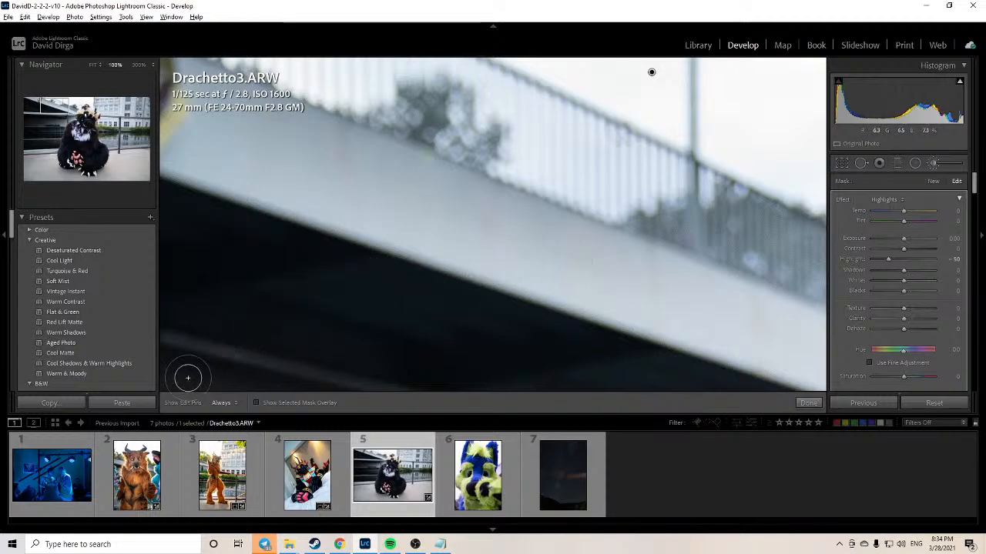
{"action": "left_click", "coordinate": [300, 404]}
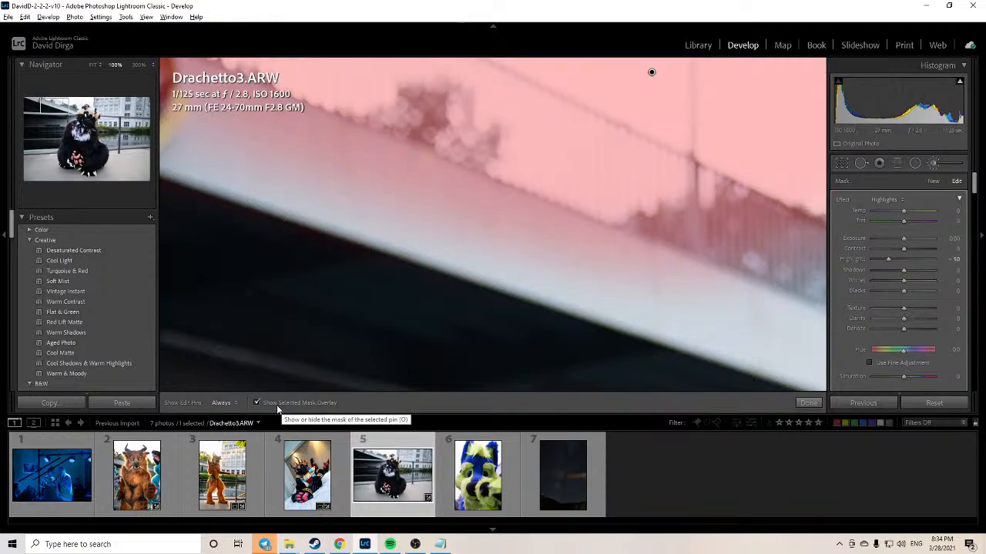
{"action": "left_click", "coordinate": [58, 105]}
{"action": "left_click", "coordinate": [58, 106]}
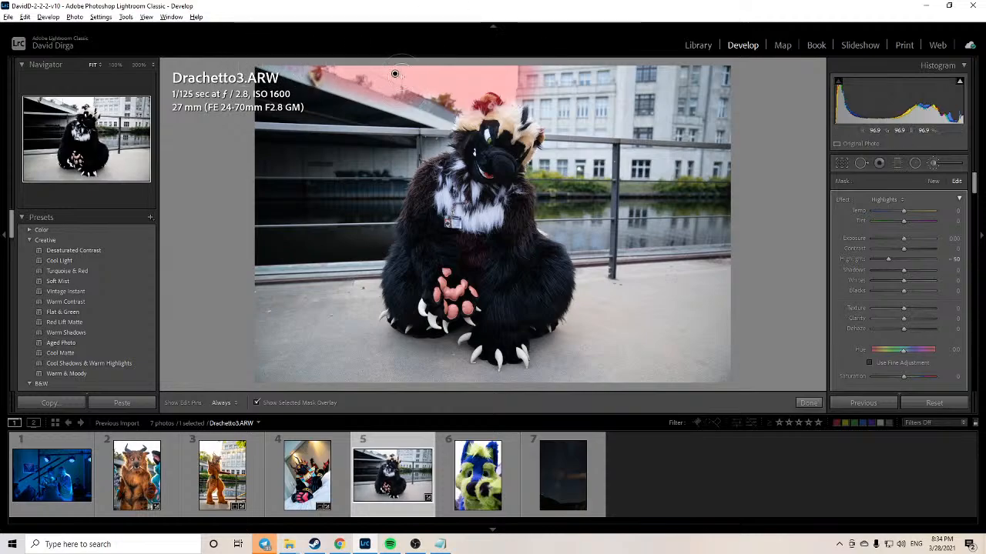
{"action": "key", "text": "h"}
{"action": "key", "text": "h"}
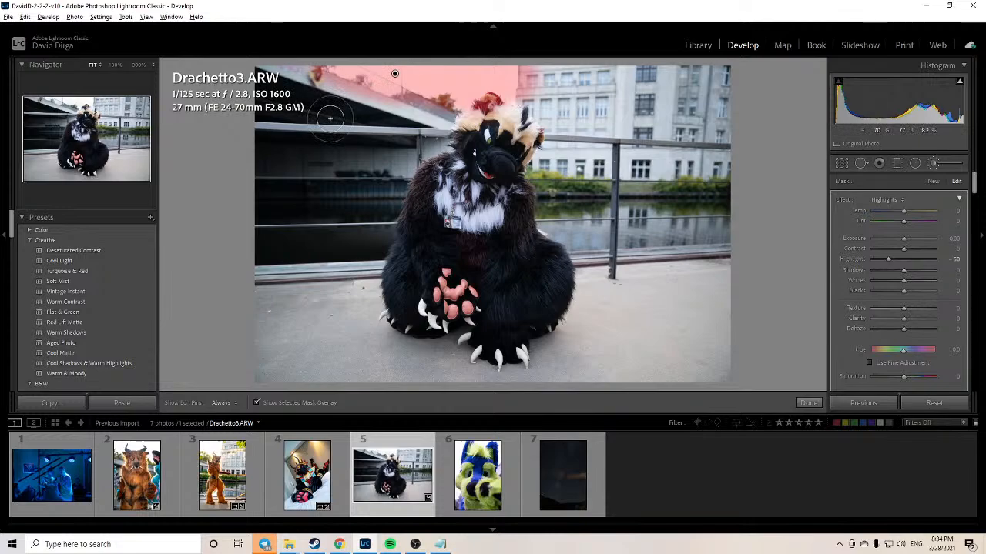
Step: Erase the sky mask where it spills onto the concrete bridge edge, and hide the mask overlay
{"action": "key", "text": "alt"}
{"action": "key", "text": "alt"}
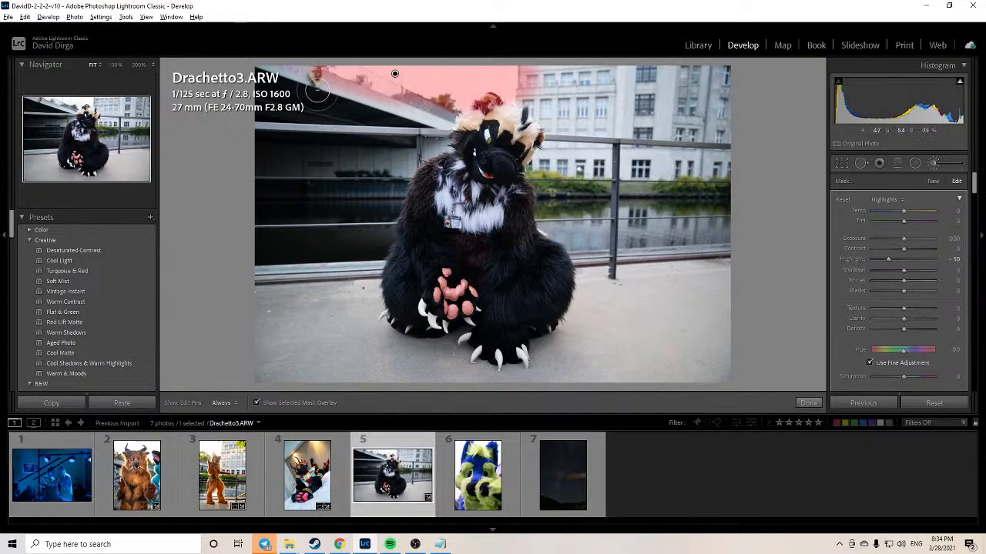
{"action": "mouse_move", "coordinate": [318, 93]}
{"action": "left_mouse_down"}
{"action": "mouse_move", "coordinate": [371, 103]}
{"action": "mouse_move", "coordinate": [306, 90]}
{"action": "mouse_move", "coordinate": [393, 124]}
{"action": "mouse_move", "coordinate": [297, 90]}
{"action": "mouse_move", "coordinate": [392, 128]}
{"action": "mouse_move", "coordinate": [315, 91]}
{"action": "mouse_move", "coordinate": [385, 121]}
{"action": "mouse_move", "coordinate": [376, 134]}
{"action": "left_mouse_up"}
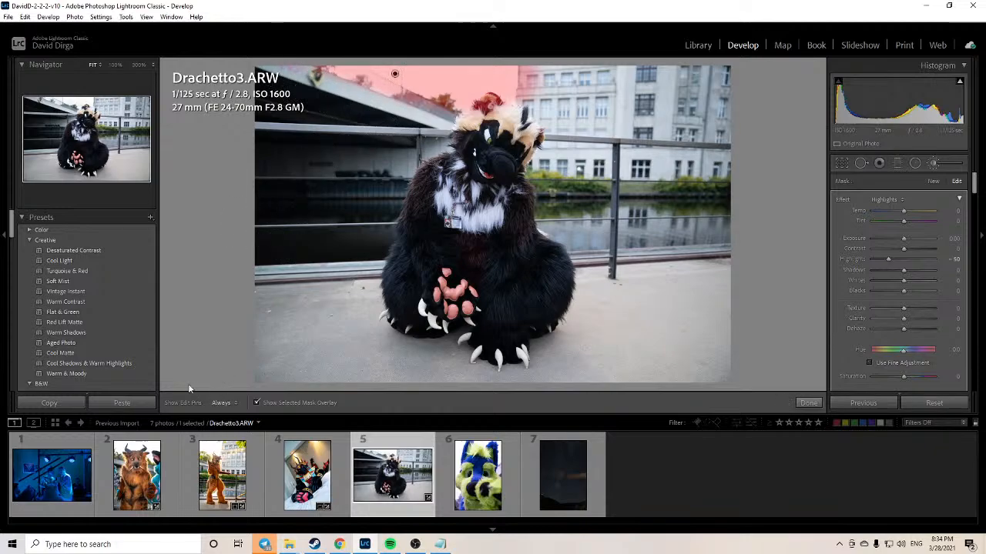
{"action": "left_click", "coordinate": [283, 406]}
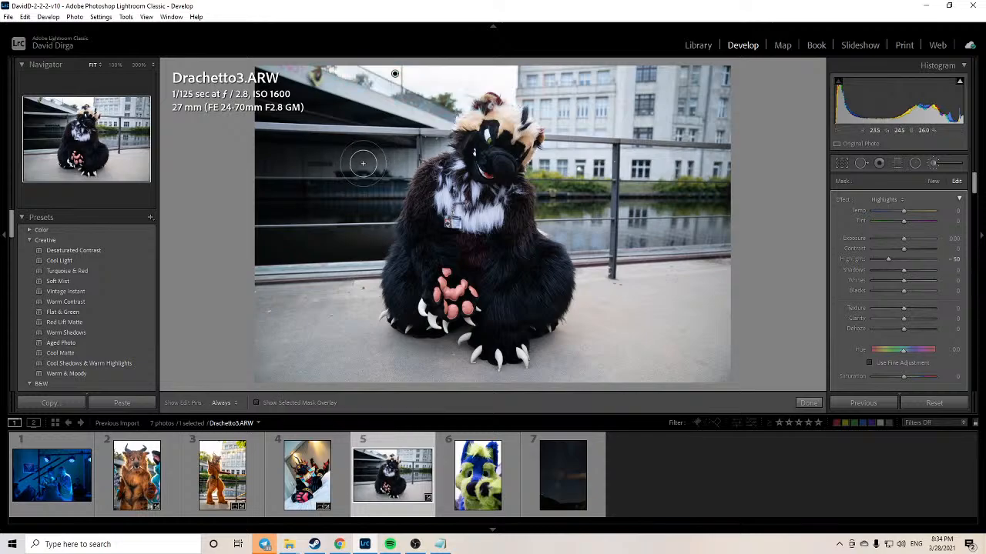
Step: Check the brushed area along the bridge railing at 100% and close the brush adjustment
{"action": "key", "text": "z"}
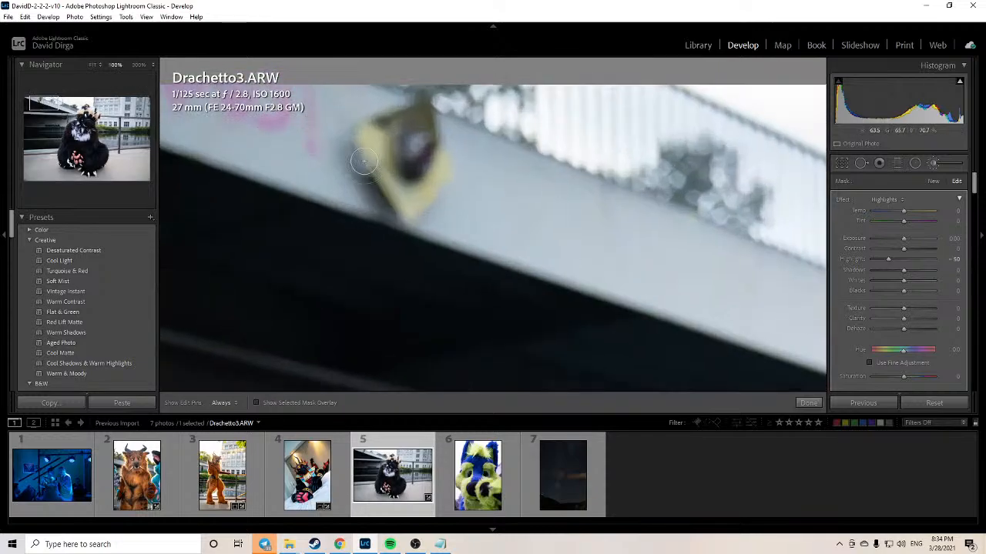
{"action": "left_click_drag", "start_coordinate": [683, 242], "coordinate": [139, 115]}
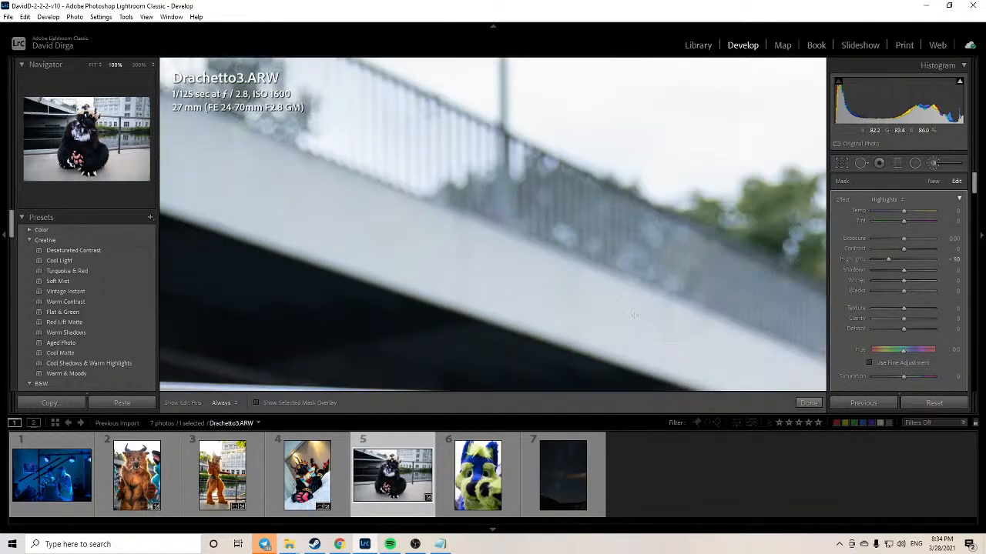
{"action": "key", "text": "z"}
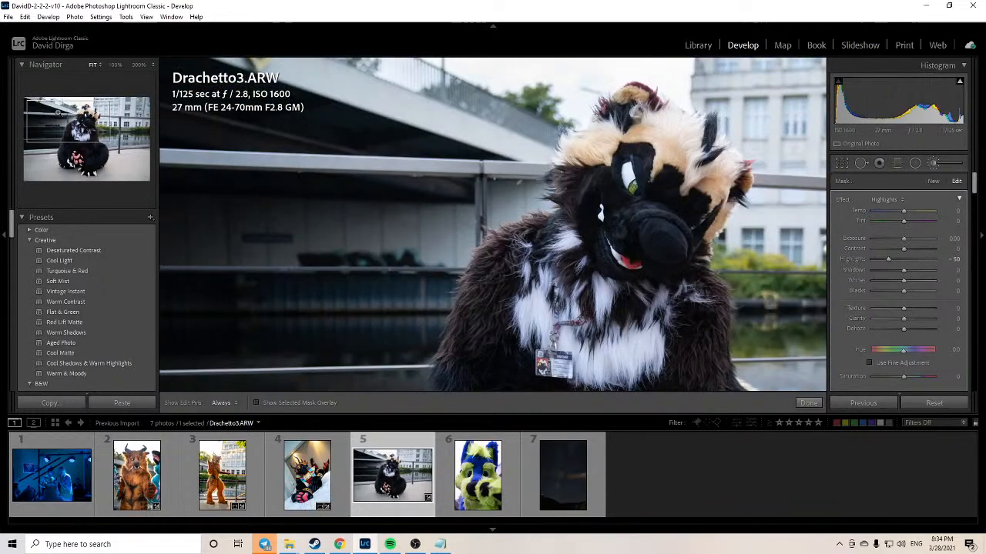
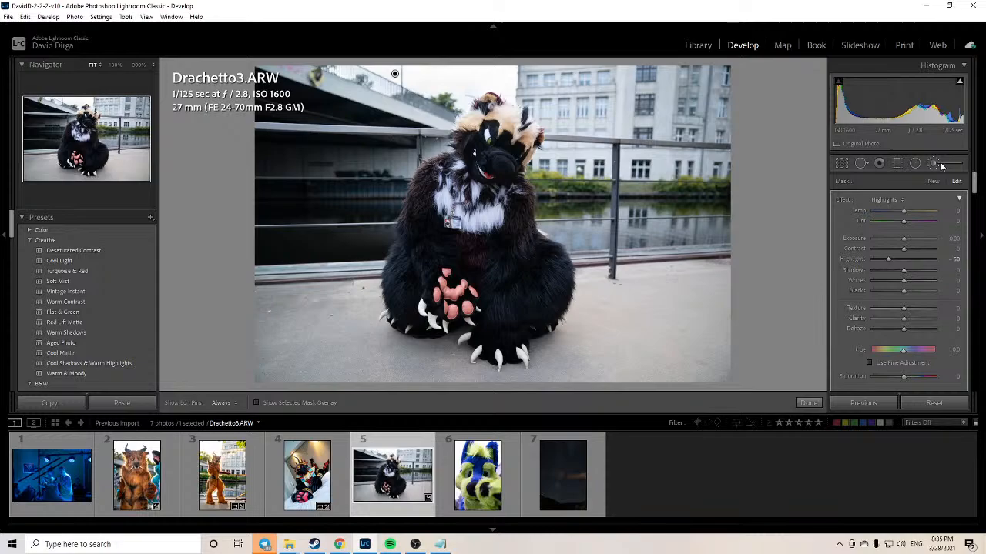
{"action": "left_click", "coordinate": [807, 402]}
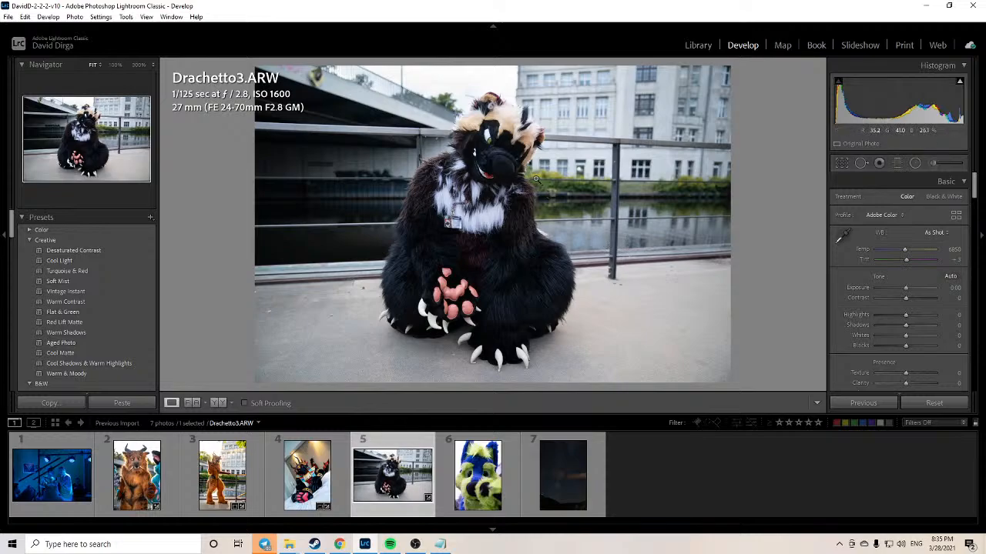
Step: Set the photo's shadows to +40, whites to +21 and exposure to +0.30
{"action": "left_click_drag", "start_coordinate": [906, 323], "coordinate": [917, 325]}
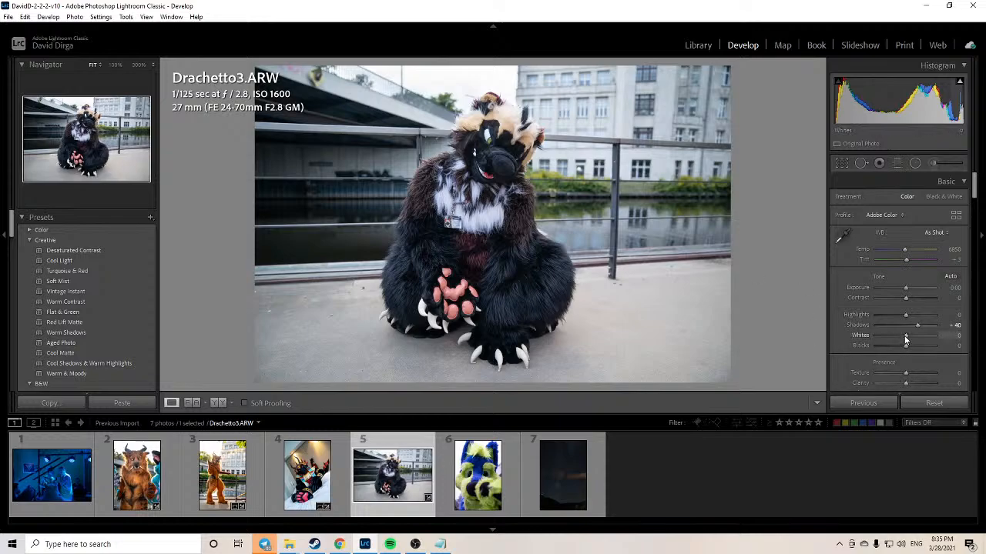
{"action": "mouse_move", "coordinate": [905, 338]}
{"action": "left_mouse_down"}
{"action": "mouse_move", "coordinate": [926, 336]}
{"action": "mouse_move", "coordinate": [896, 339]}
{"action": "mouse_move", "coordinate": [912, 339]}
{"action": "left_mouse_up"}
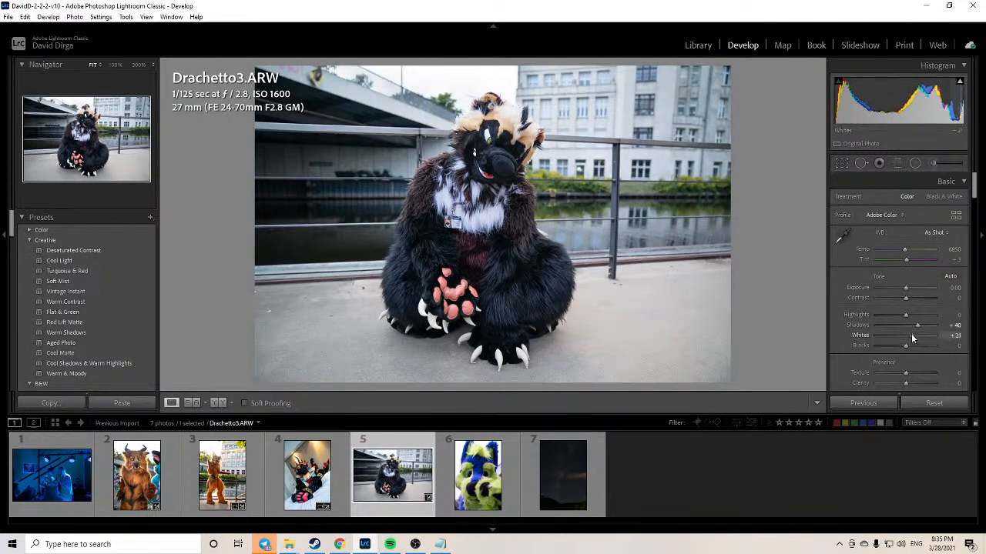
{"action": "left_click", "coordinate": [954, 288]}
{"action": "type", "text": "0.3"}
{"action": "key", "text": "Return"}
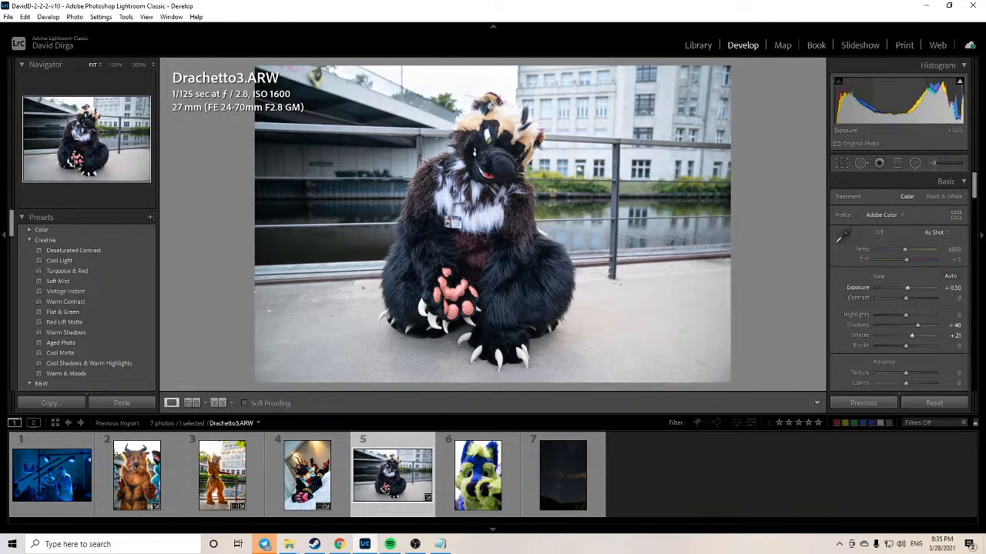
Step: Add a Burn (Darken) radial filter centred on the seated fursuit character and narrow its ellipse closer to the figure
{"action": "left_click", "coordinate": [915, 163]}
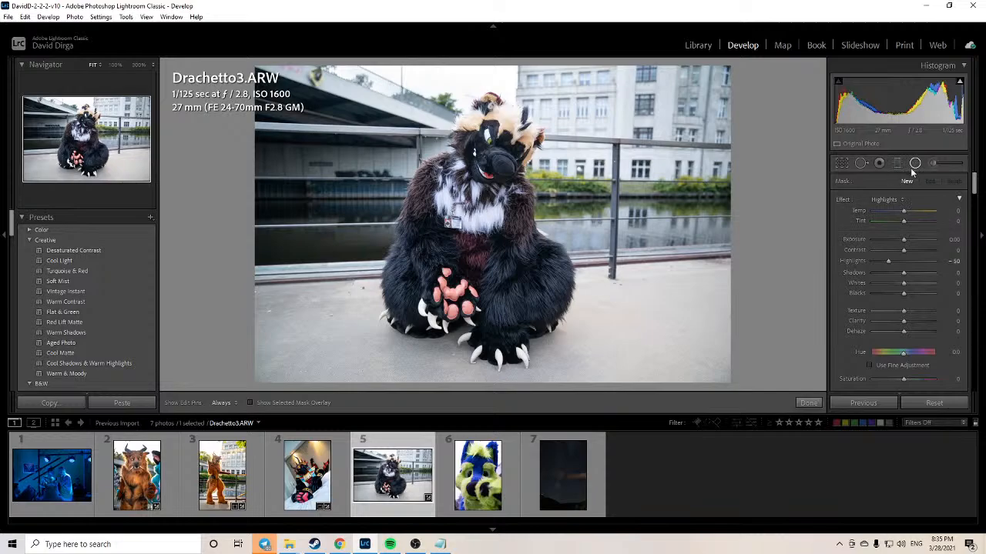
{"action": "left_click", "coordinate": [894, 200]}
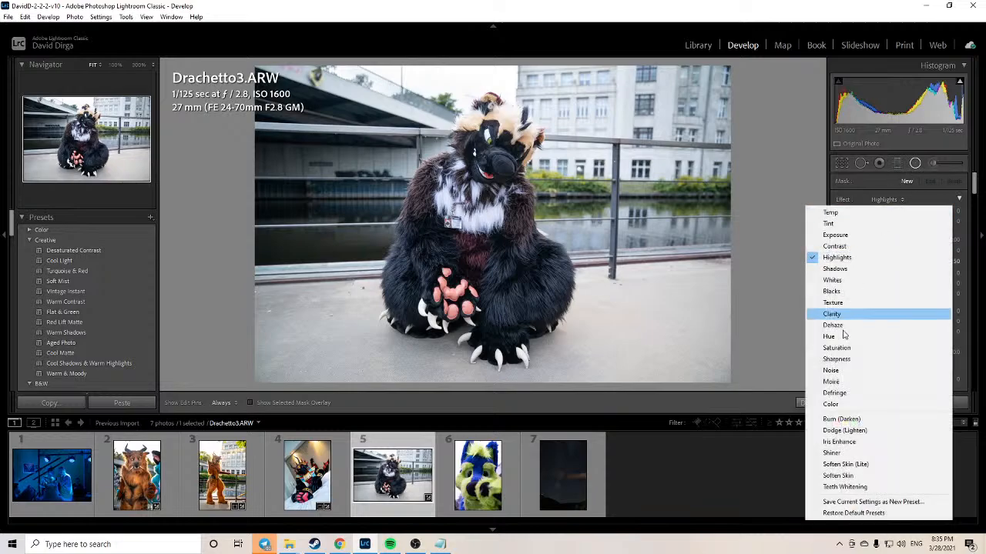
{"action": "left_click", "coordinate": [841, 423]}
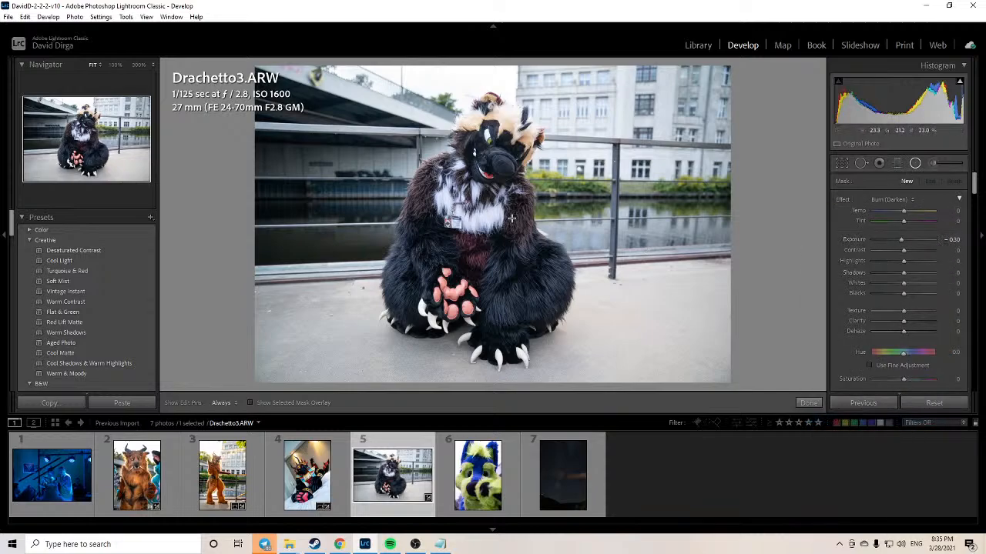
{"action": "left_click_drag", "start_coordinate": [486, 219], "coordinate": [641, 404]}
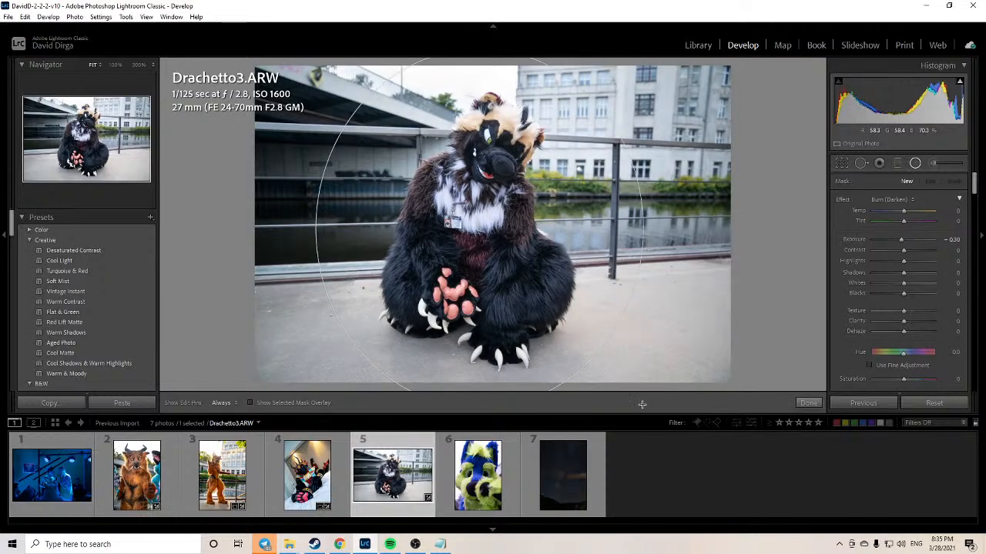
{"action": "left_click_drag", "start_coordinate": [642, 224], "coordinate": [555, 221]}
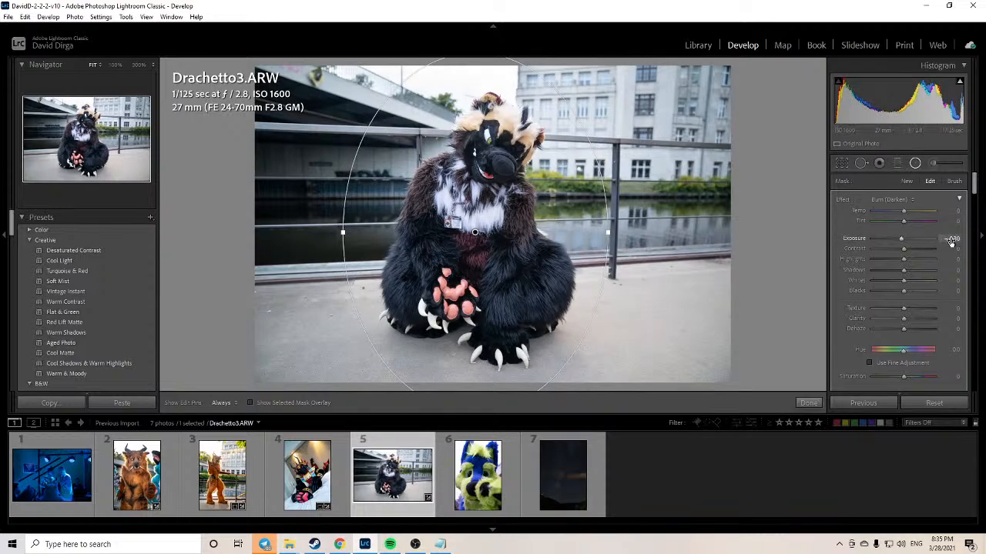
Step: Set the radial filter's exposure to −0.50 and finish editing the mask
{"action": "left_click_drag", "start_coordinate": [952, 241], "coordinate": [943, 241]}
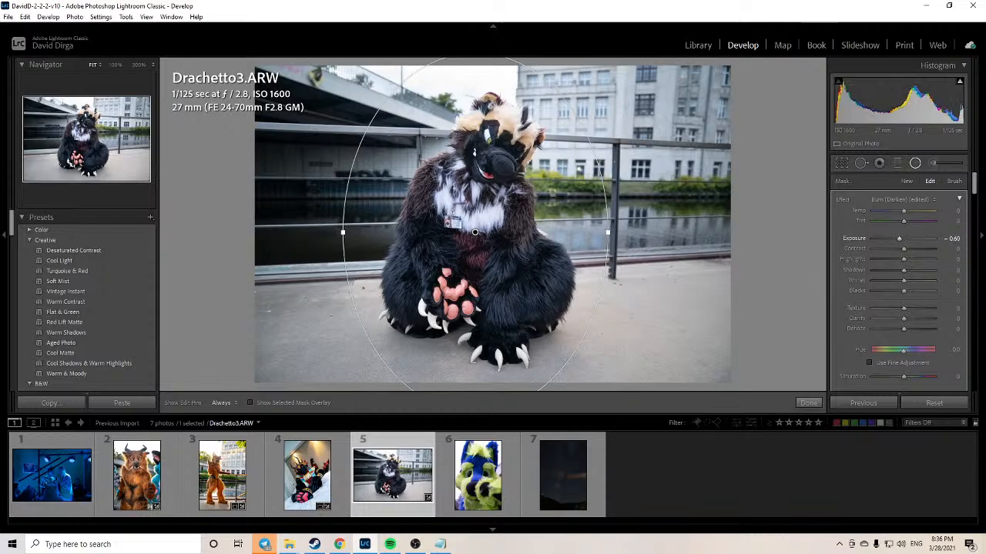
{"action": "left_click_drag", "start_coordinate": [944, 241], "coordinate": [946, 241]}
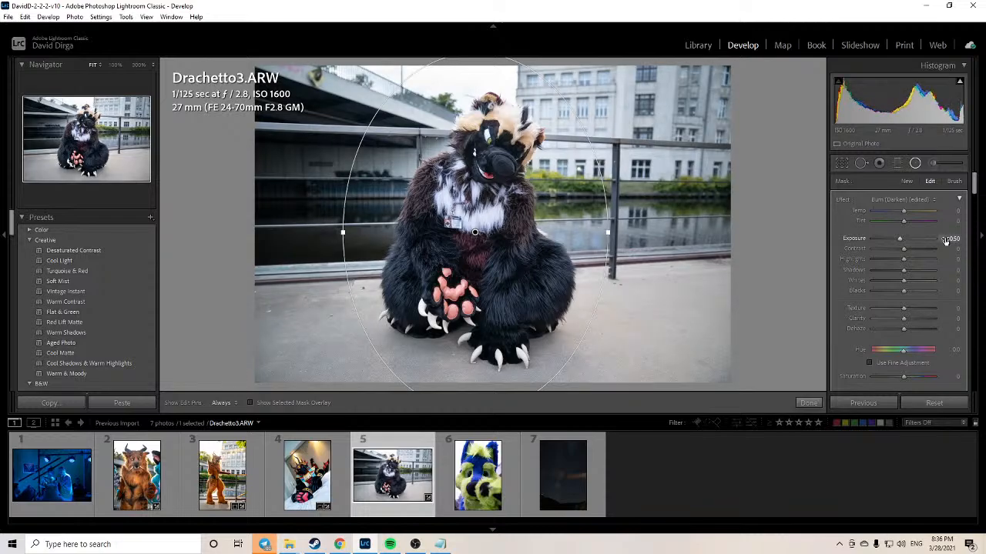
{"action": "left_click", "coordinate": [800, 403]}
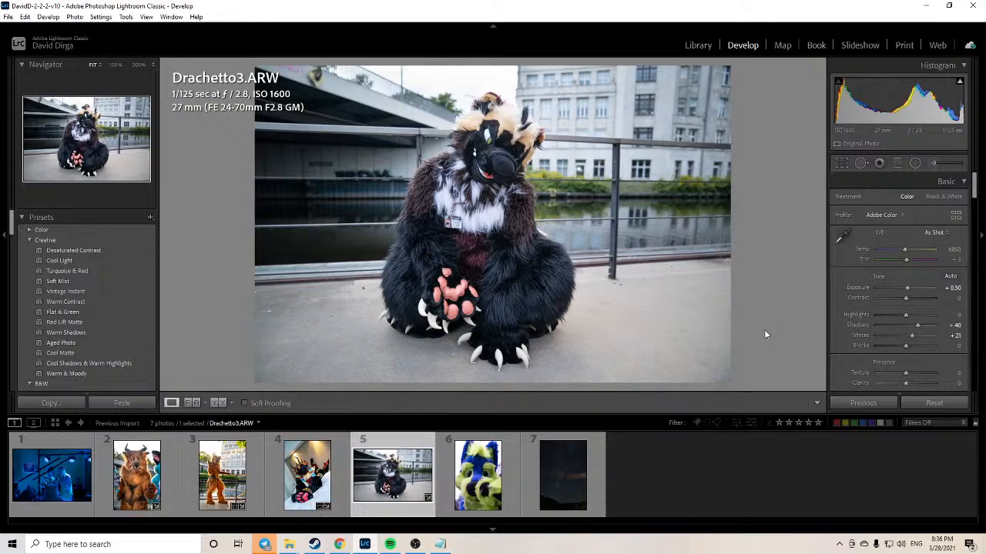
Step: Compare the edited photo with its unedited version, and lower the blacks to −11
{"action": "key", "text": "backslash"}
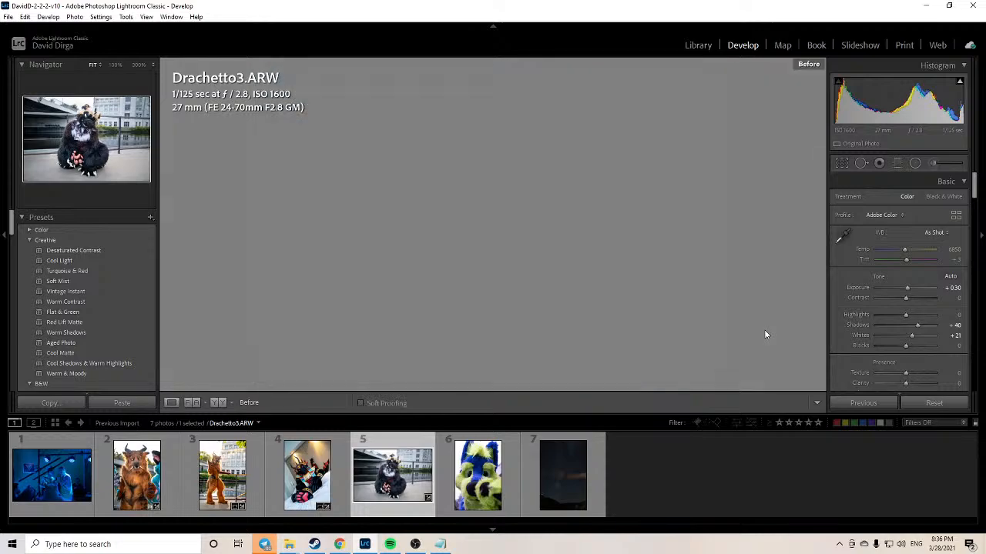
{"action": "key", "text": "backslash"}
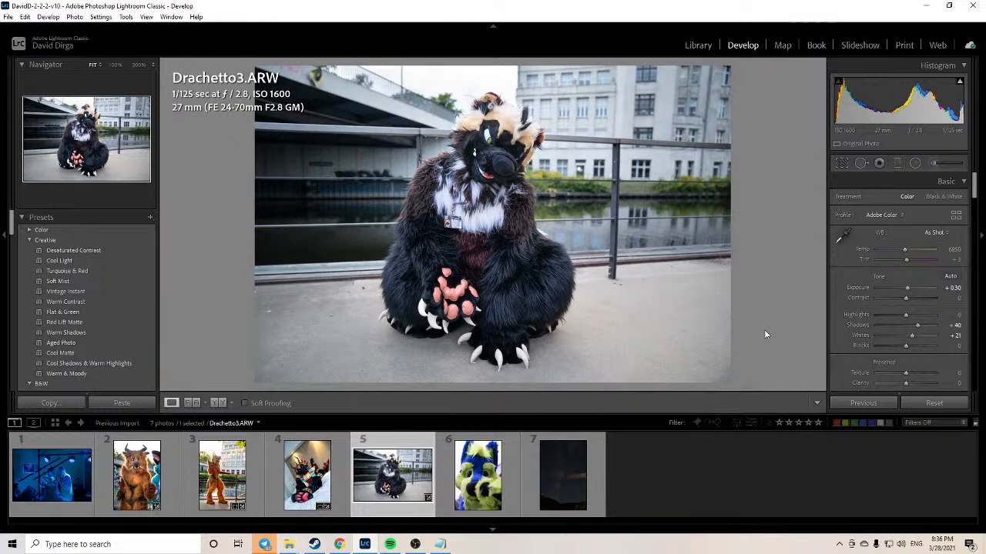
{"action": "key", "text": "backslash"}
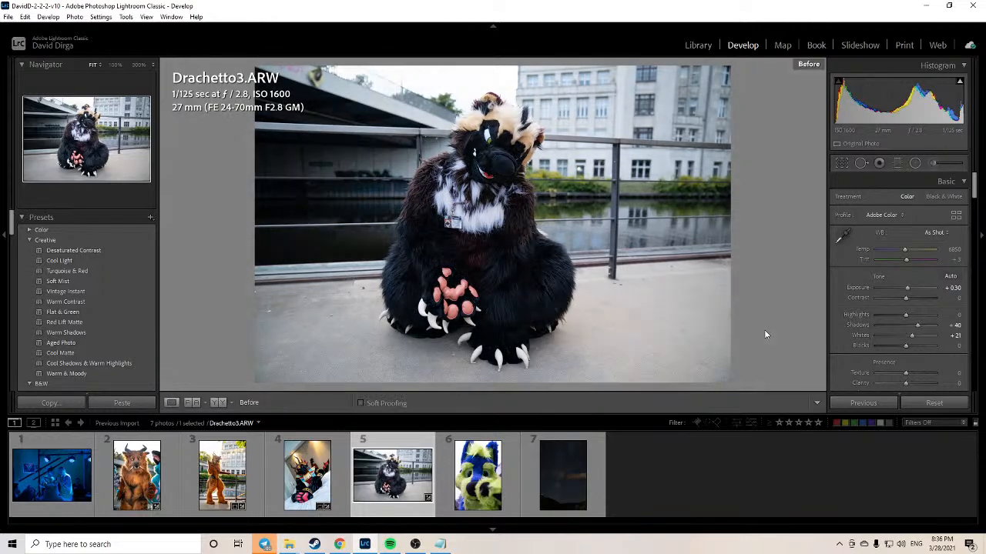
{"action": "key", "text": "backslash"}
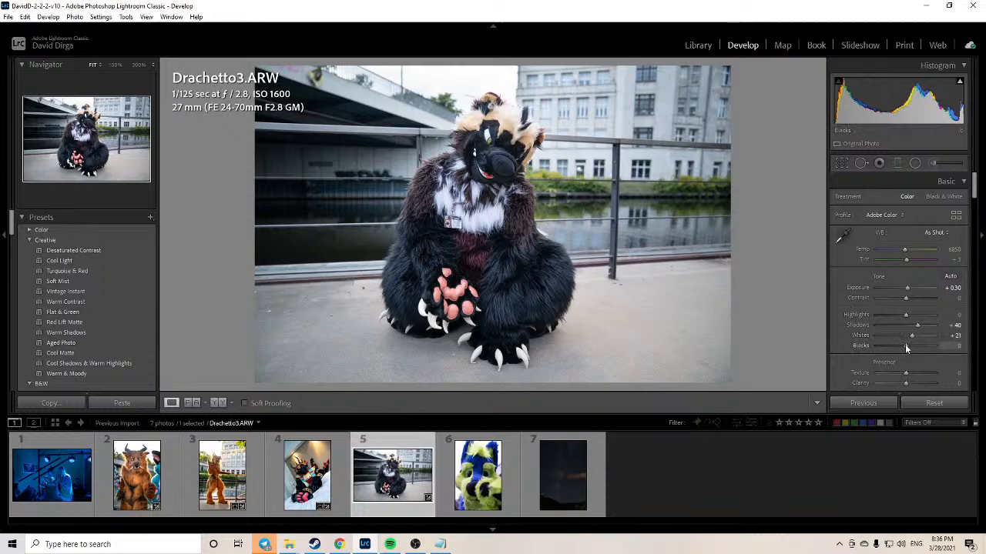
{"action": "left_click_drag", "start_coordinate": [905, 347], "coordinate": [903, 349]}
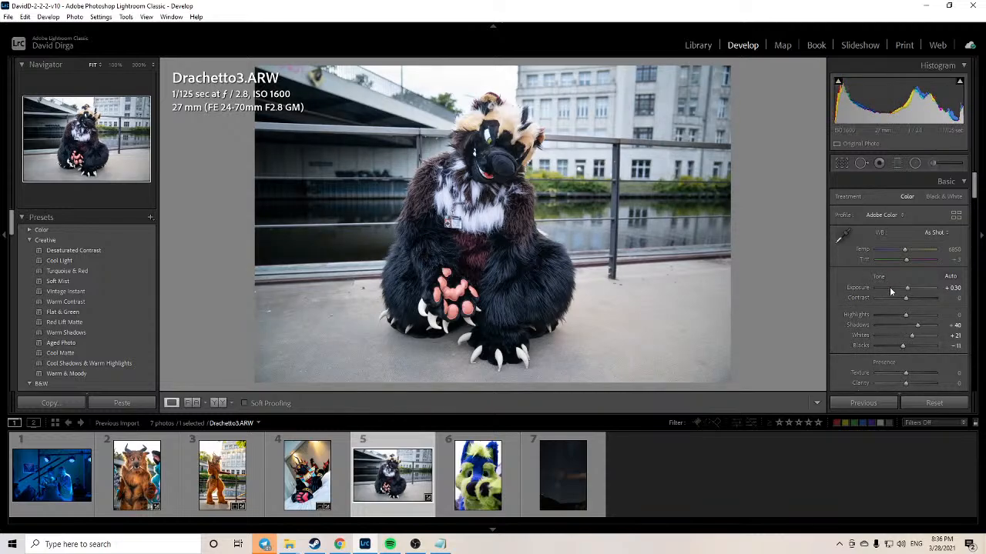
{"action": "left_click_drag", "start_coordinate": [909, 297], "coordinate": [898, 302]}
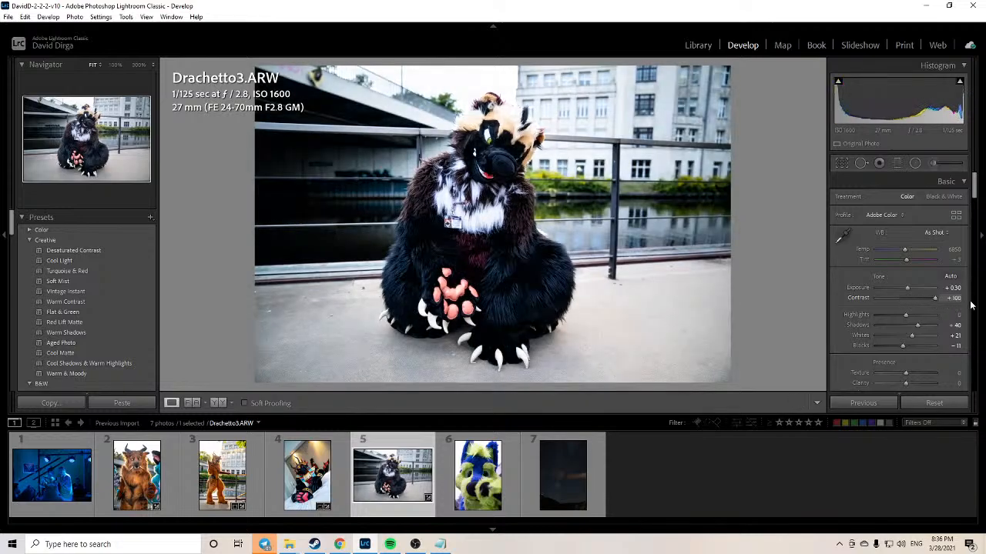
{"action": "double_click", "coordinate": [860, 302]}
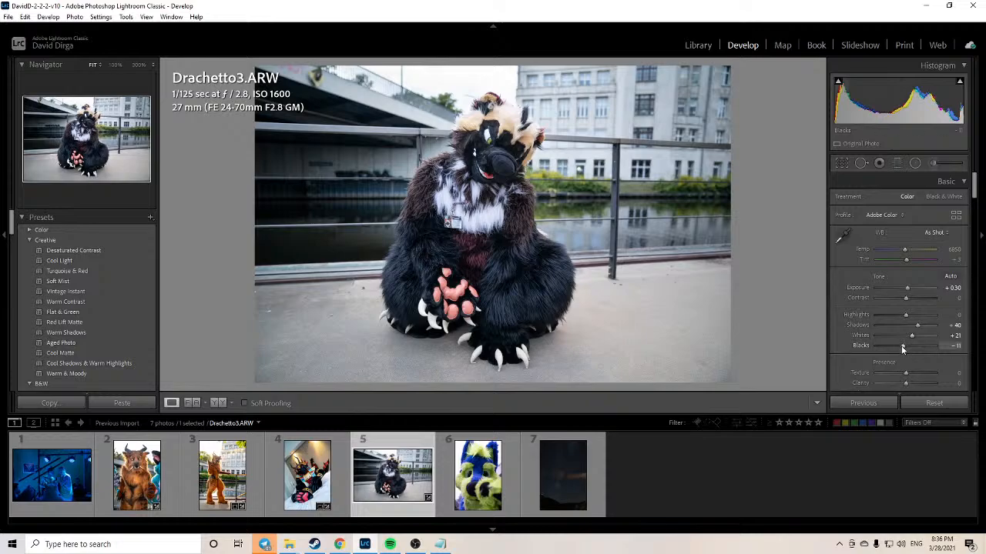
{"action": "left_click_drag", "start_coordinate": [902, 348], "coordinate": [893, 351]}
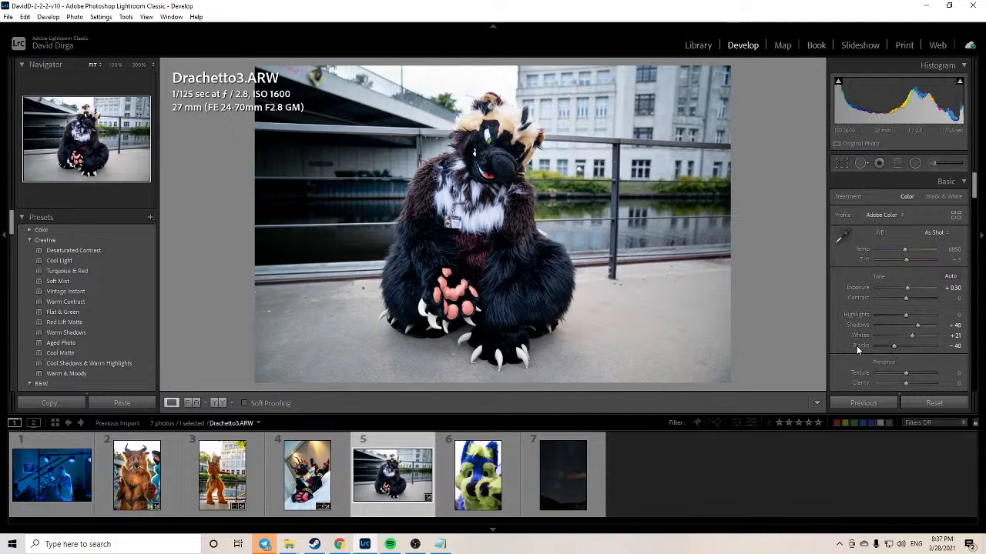
{"action": "key", "text": "ctrl+z"}
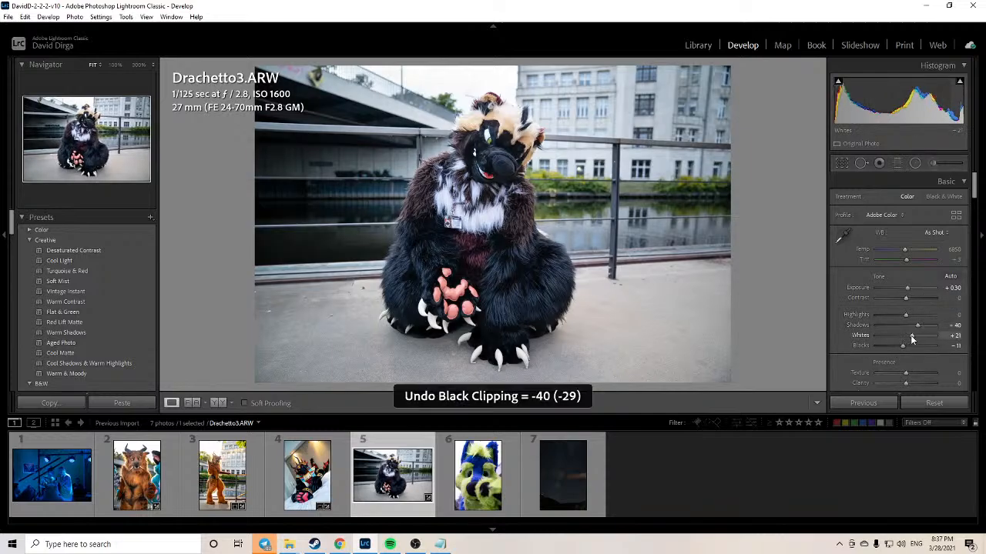
{"action": "left_click_drag", "start_coordinate": [911, 338], "coordinate": [925, 339]}
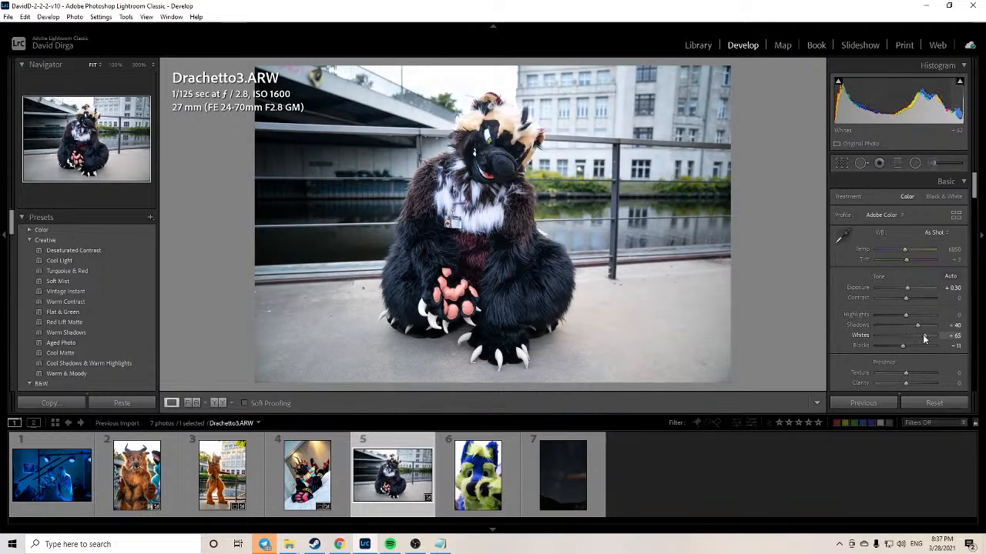
{"action": "key", "text": "ctrl+z"}
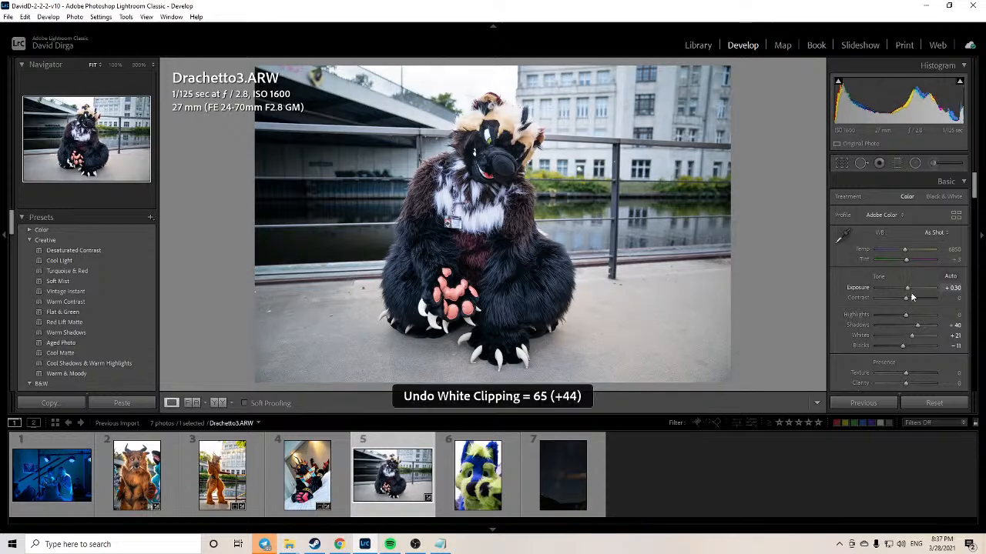
{"action": "left_click_drag", "start_coordinate": [906, 298], "coordinate": [943, 297]}
{"action": "key", "text": "ctrl+z"}
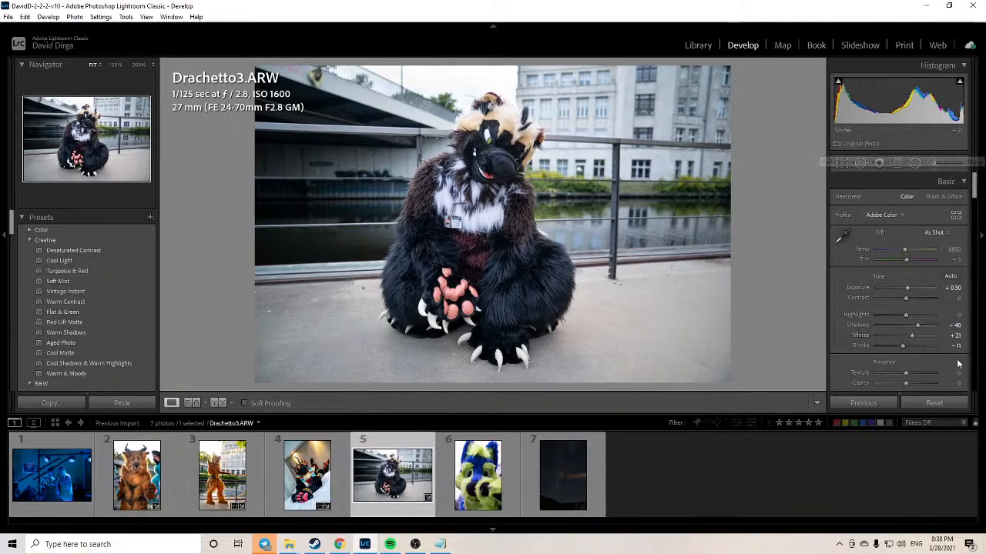
Step: Set the clarity to +15 and compare the photo with and without it, keeping the clarity
{"action": "left_click", "coordinate": [957, 384]}
{"action": "type", "text": "15"}
{"action": "key", "text": "Return"}
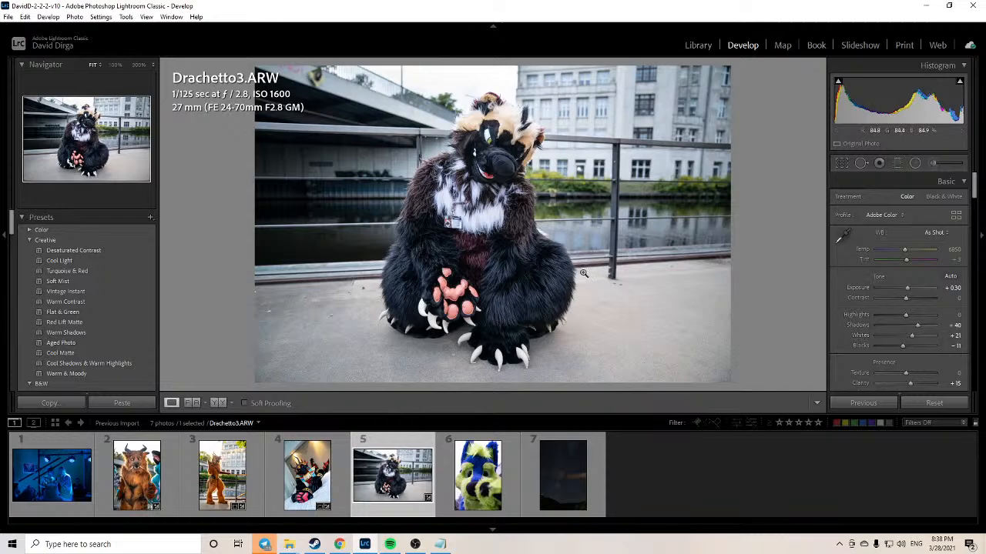
{"action": "double_click", "coordinate": [848, 385]}
{"action": "key", "text": "ctrl+z"}
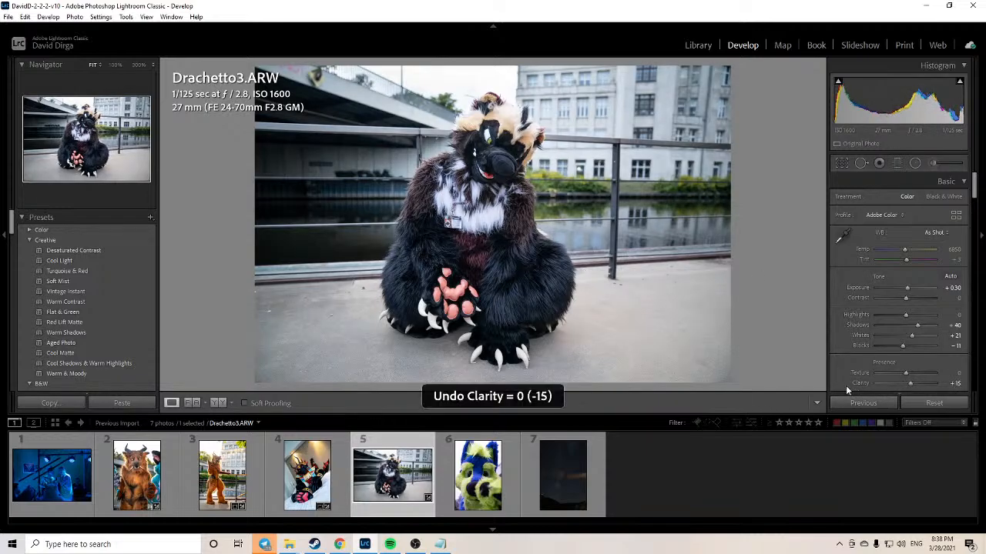
Step: Set the photo's dehaze to +15
{"action": "scroll", "coordinate": [887, 351], "scroll_direction": "down", "scroll_amount": 2}
{"action": "left_click", "coordinate": [953, 330]}
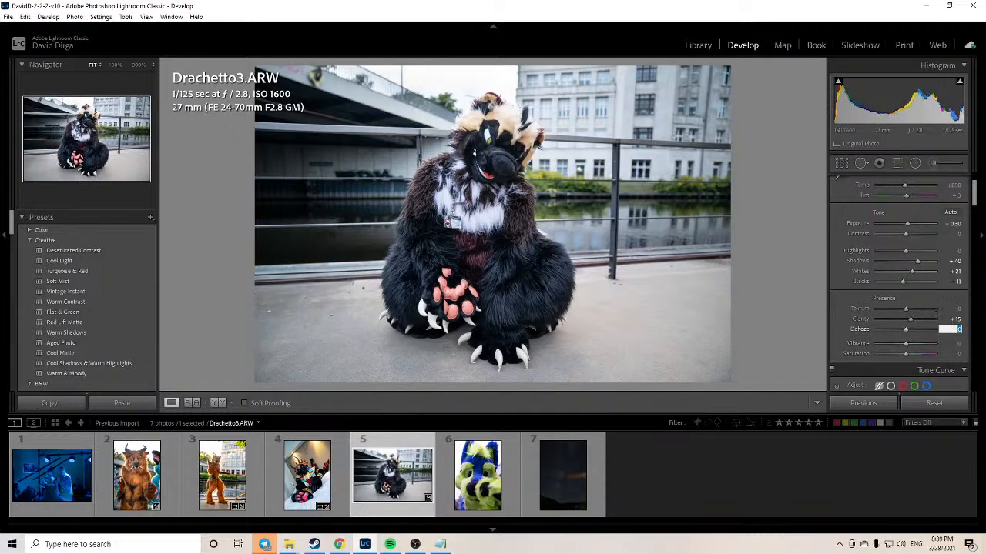
{"action": "type", "text": "15"}
{"action": "key", "text": "Return"}
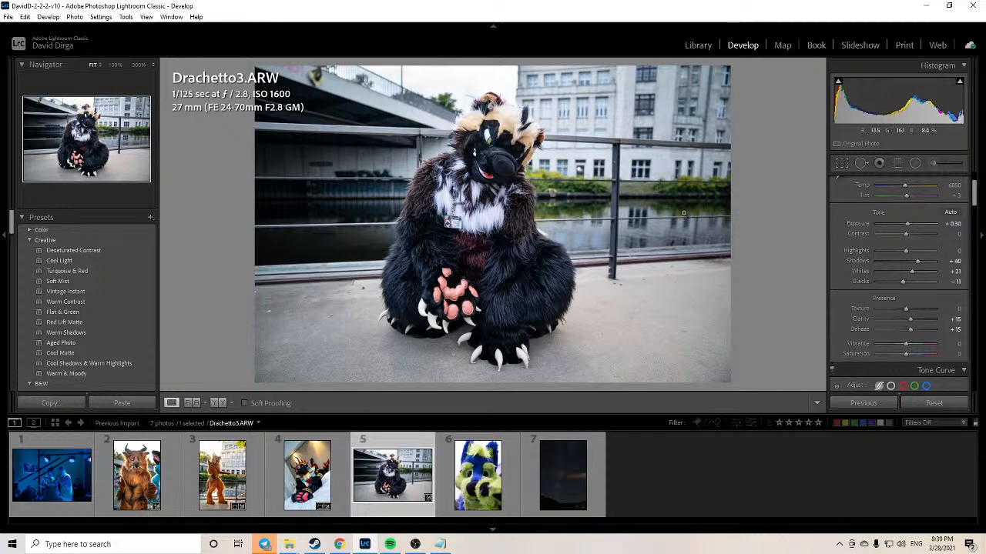
{"action": "left_click", "coordinate": [915, 163]}
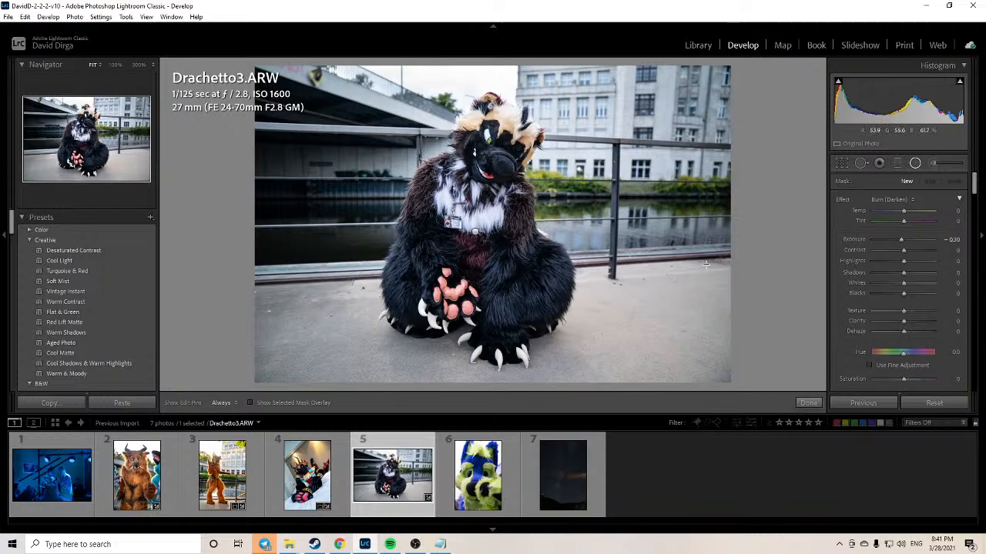
{"action": "left_click", "coordinate": [808, 403]}
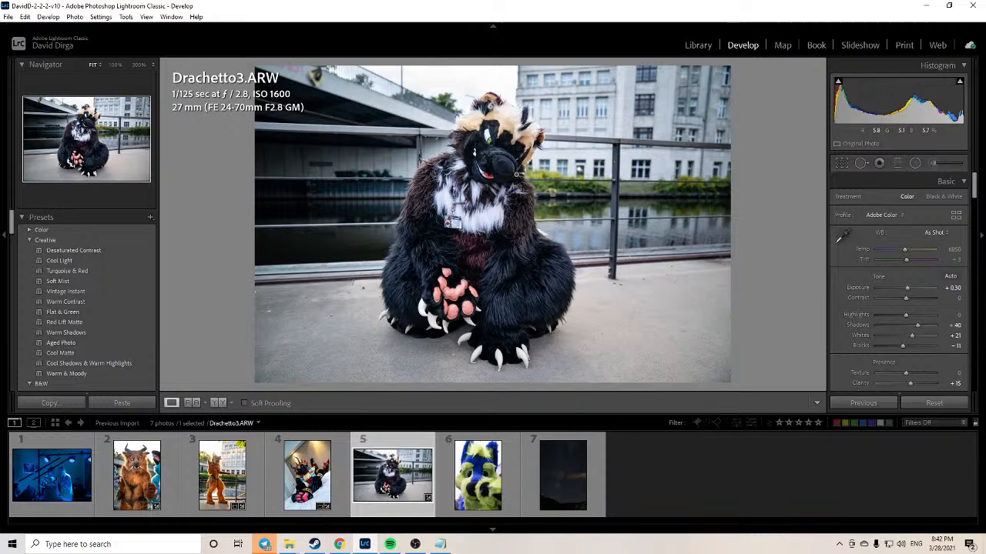
{"action": "scroll", "coordinate": [863, 262], "scroll_direction": "down", "scroll_amount": 1}
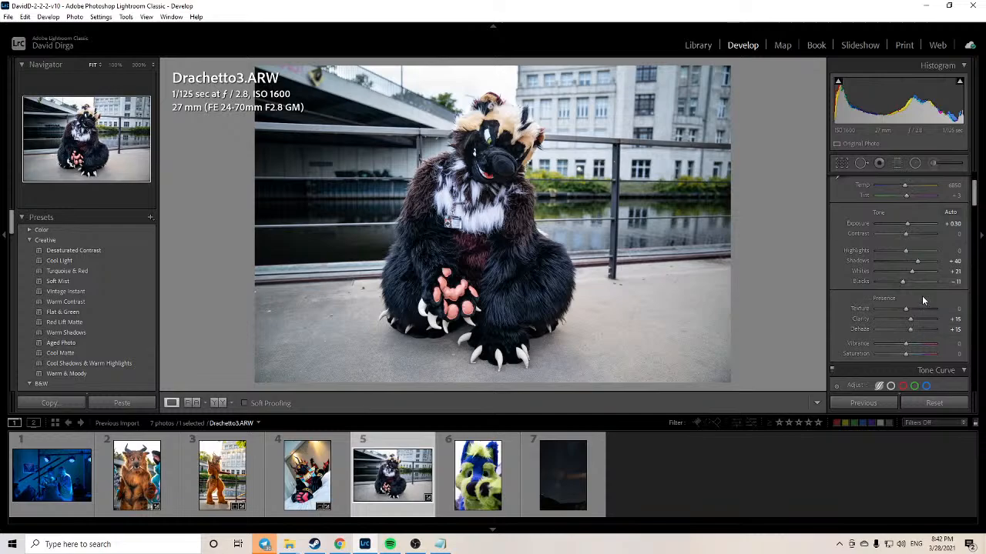
{"action": "scroll", "coordinate": [922, 295], "scroll_direction": "up", "scroll_amount": 1}
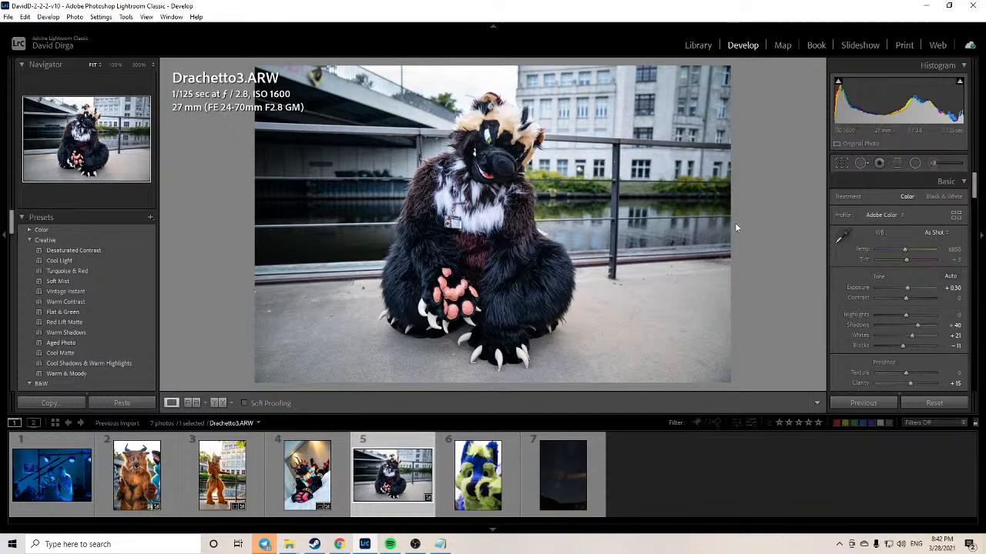
Step: Warm the white balance temperature to 8205 and compare the photo with its unedited version
{"action": "left_click_drag", "start_coordinate": [905, 249], "coordinate": [912, 249]}
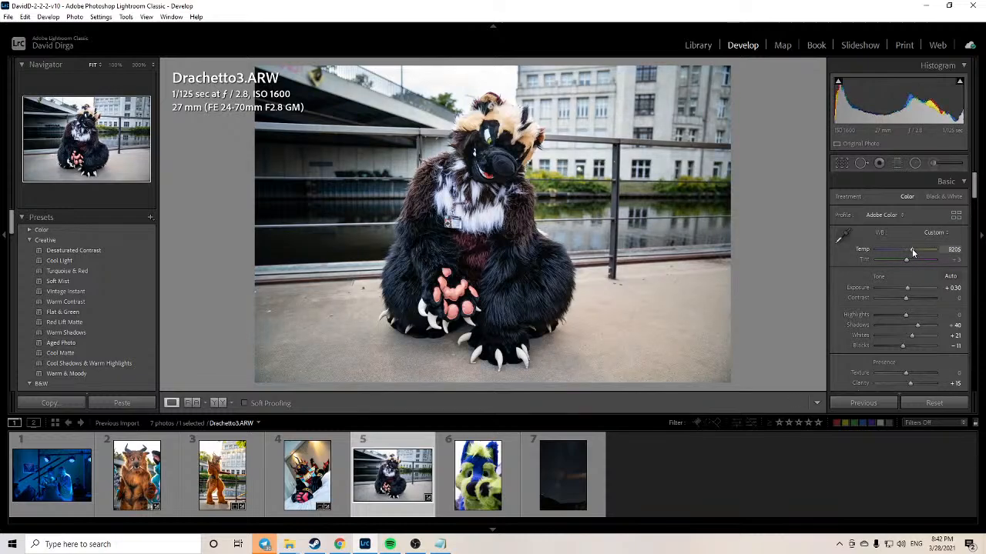
{"action": "key", "text": "backslash"}
{"action": "key", "text": "backslash"}
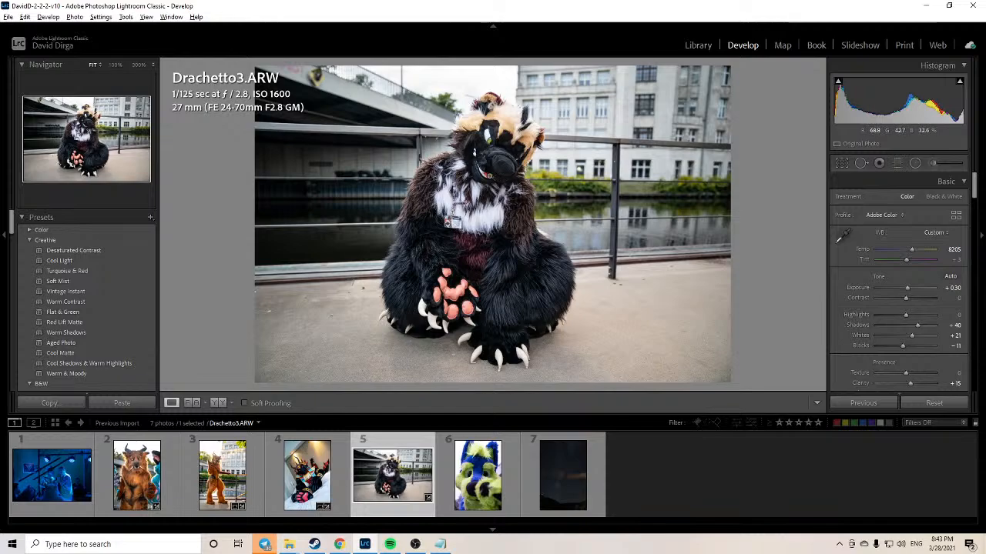
Step: Switch to the photo Drachetto4.ARW and set its white balance temperature to 4719
{"action": "left_click", "coordinate": [293, 482]}
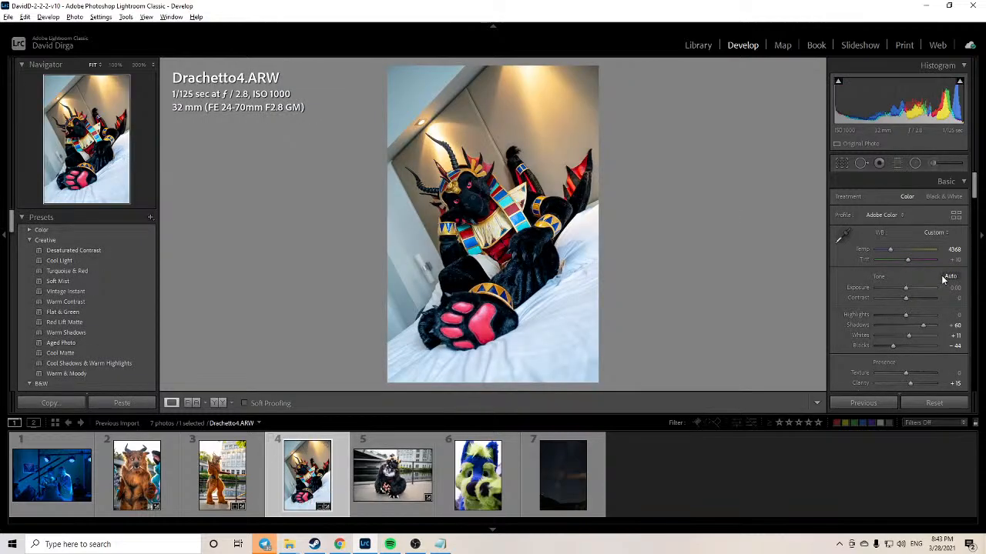
{"action": "left_click_drag", "start_coordinate": [891, 251], "coordinate": [893, 254]}
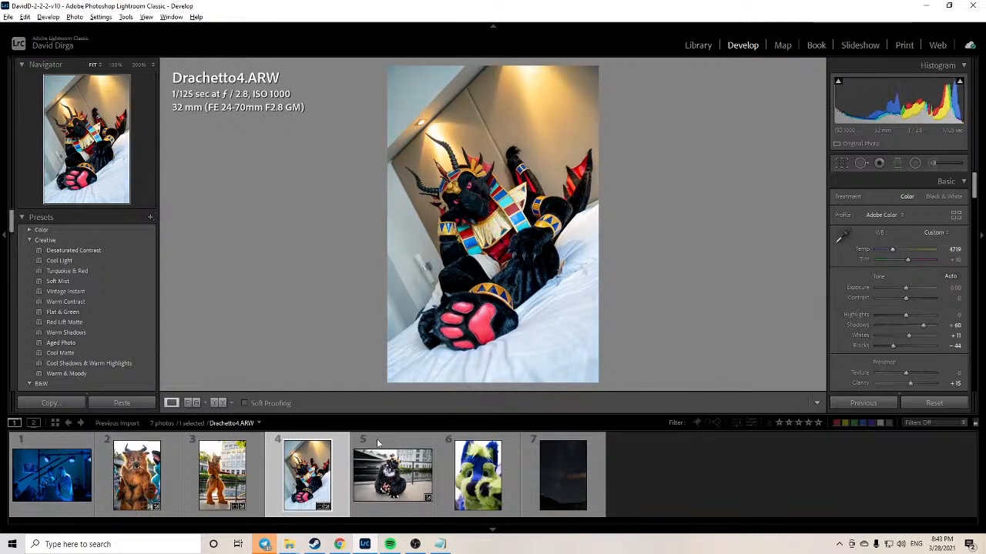
Step: Look back at the photo Drachetto.ARW and switch to the photo Drachetto3.ARW
{"action": "key", "text": "Left"}
{"action": "key", "text": "Left"}
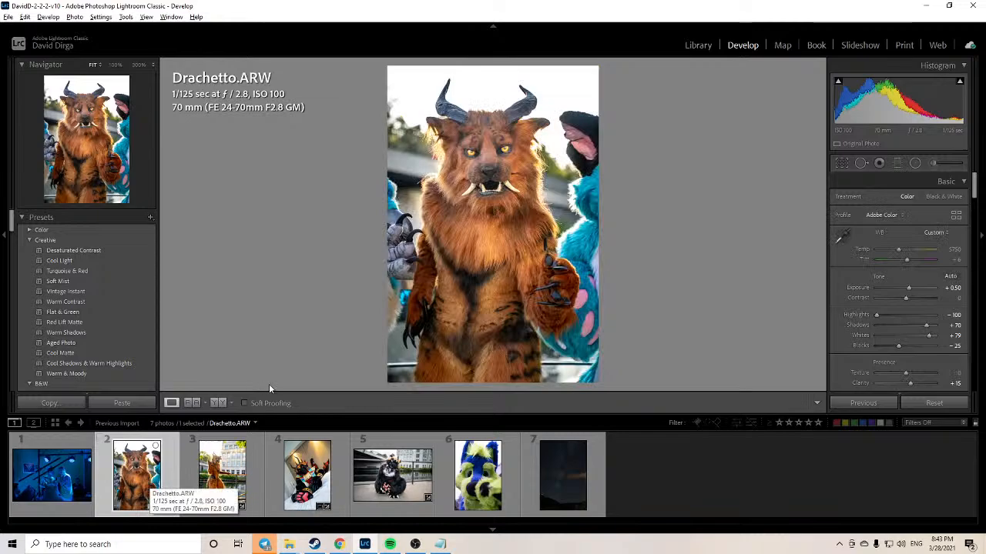
{"action": "left_click", "coordinate": [396, 475]}
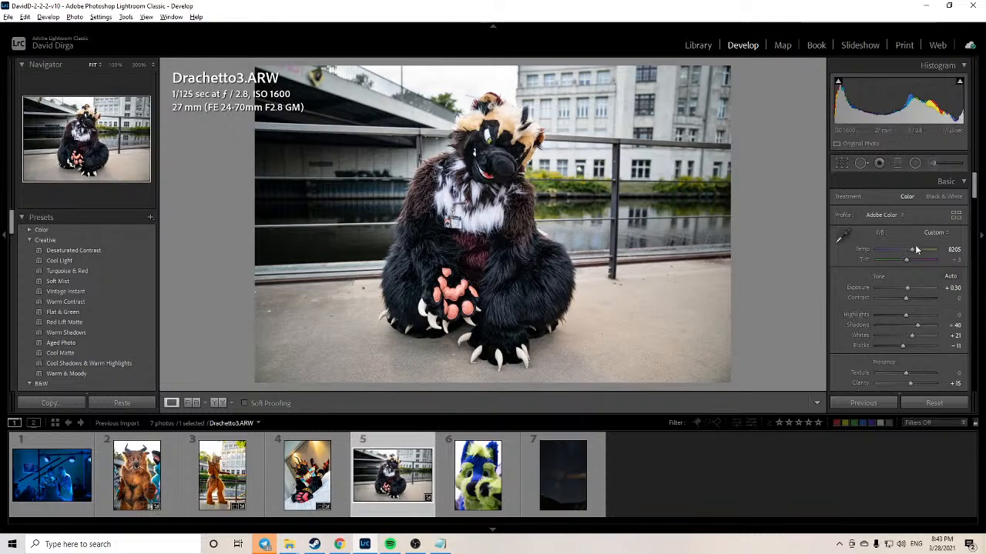
Step: Try a white balance temperature of 13408 and compare the photo with its unedited version
{"action": "left_click_drag", "start_coordinate": [911, 251], "coordinate": [921, 251]}
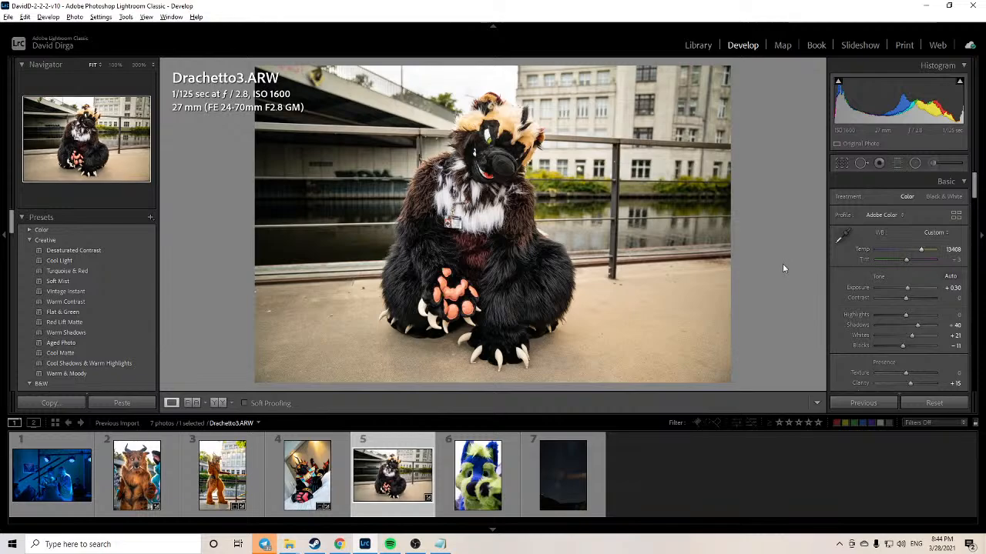
{"action": "key", "text": "backslash"}
{"action": "key", "text": "backslash"}
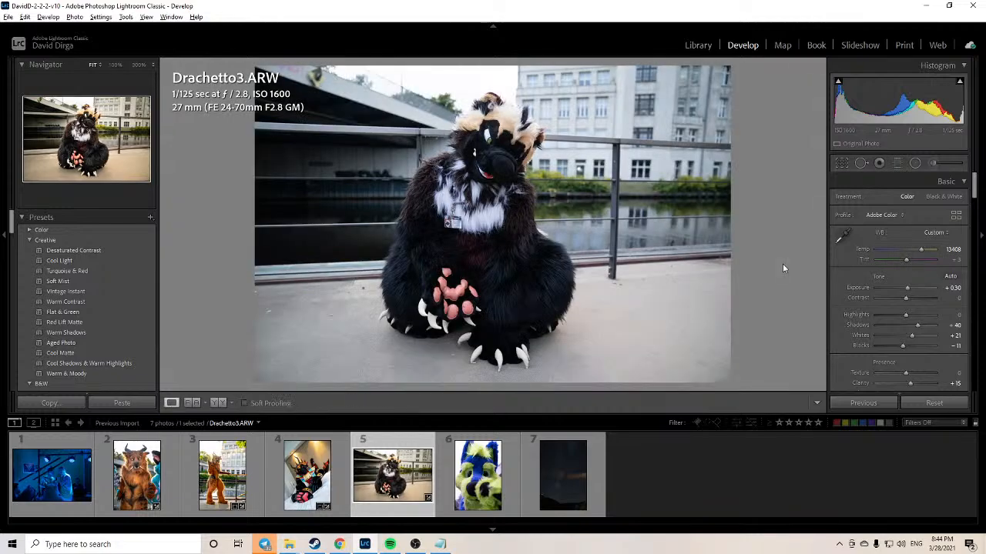
{"action": "key", "text": "backslash"}
{"action": "key", "text": "backslash"}
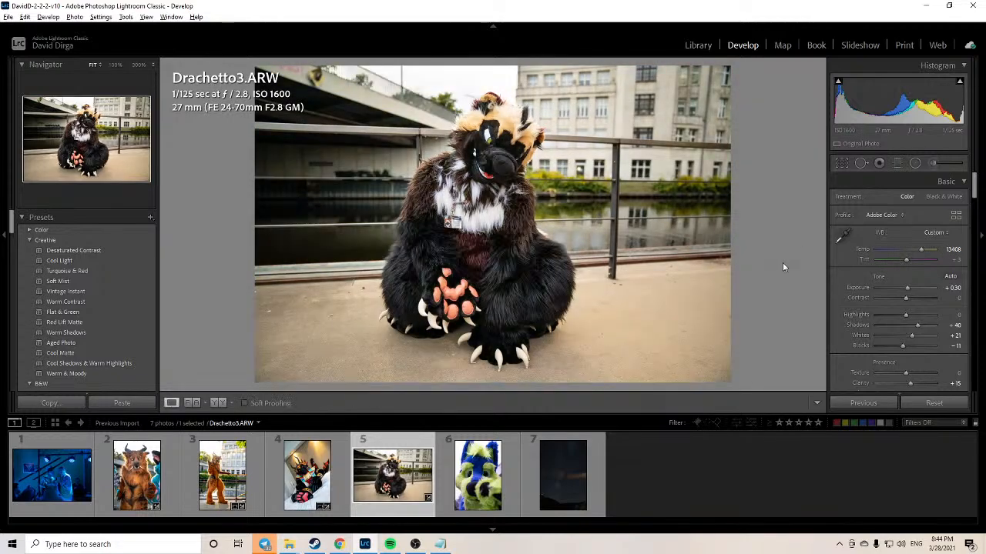
Step: Set the white balance temperature of Drachetto3.ARW to 11000
{"action": "left_click", "coordinate": [953, 248]}
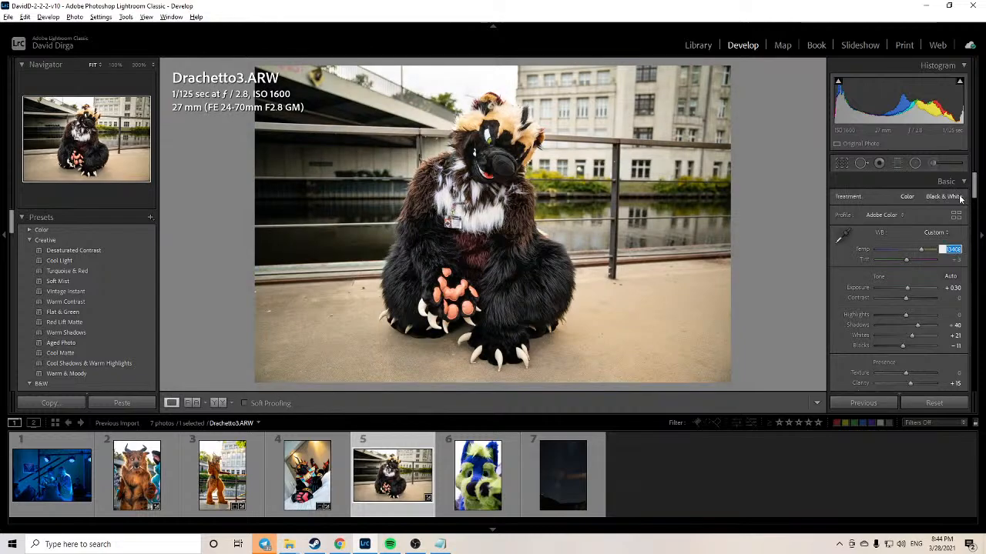
{"action": "type", "text": "11000"}
{"action": "key", "text": "Return"}
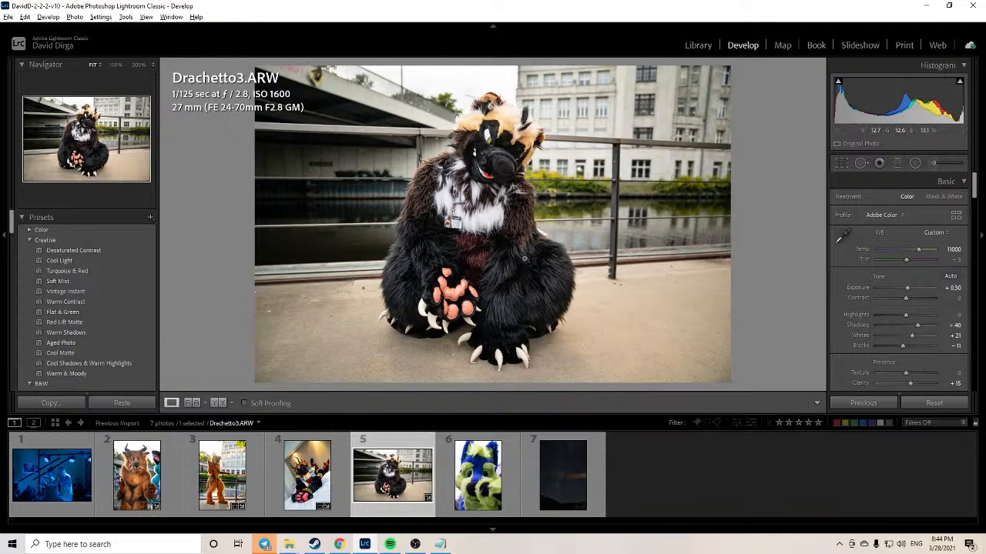
Step: Examine the badge and lanyard on the fursuit's white chest fur up close, and return to the whole photo
{"action": "left_click", "coordinate": [460, 228]}
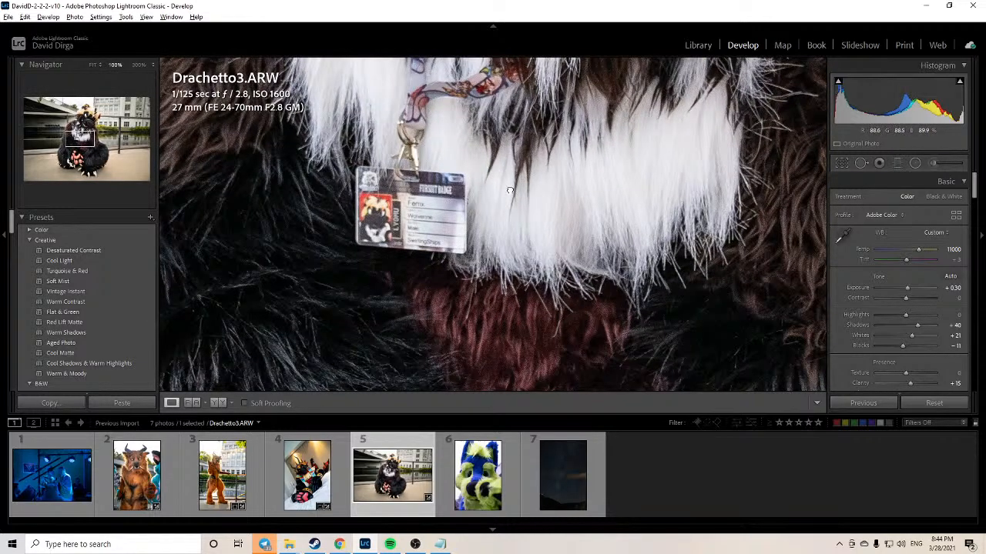
{"action": "left_click", "coordinate": [510, 190]}
{"action": "left_click", "coordinate": [460, 211]}
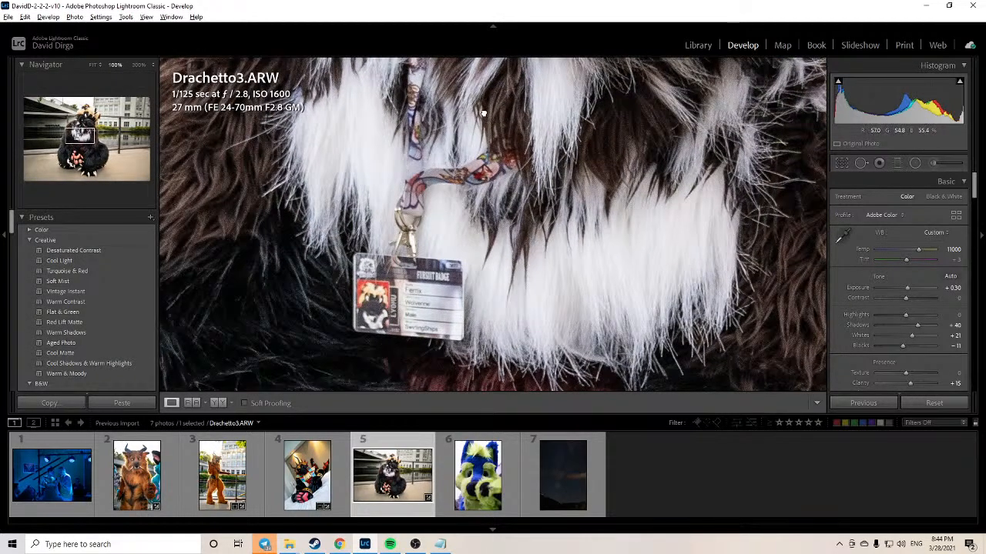
{"action": "left_click_drag", "start_coordinate": [484, 113], "coordinate": [449, 129]}
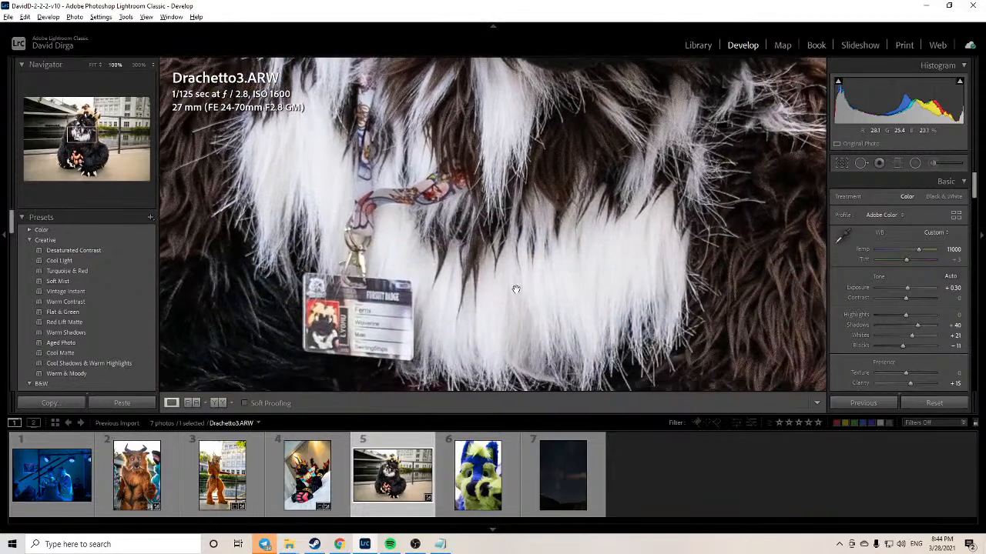
{"action": "left_click_drag", "start_coordinate": [516, 290], "coordinate": [550, 205]}
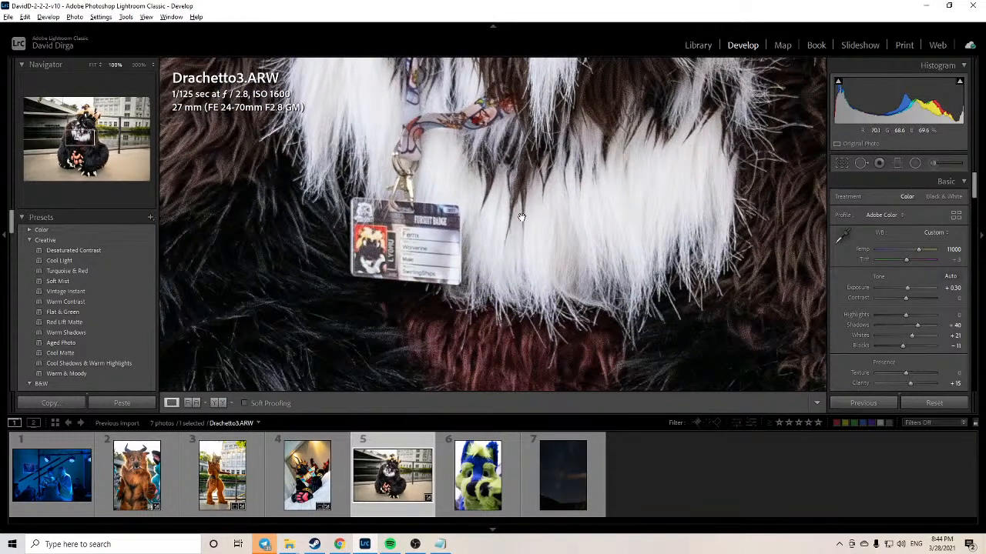
{"action": "left_click", "coordinate": [522, 217]}
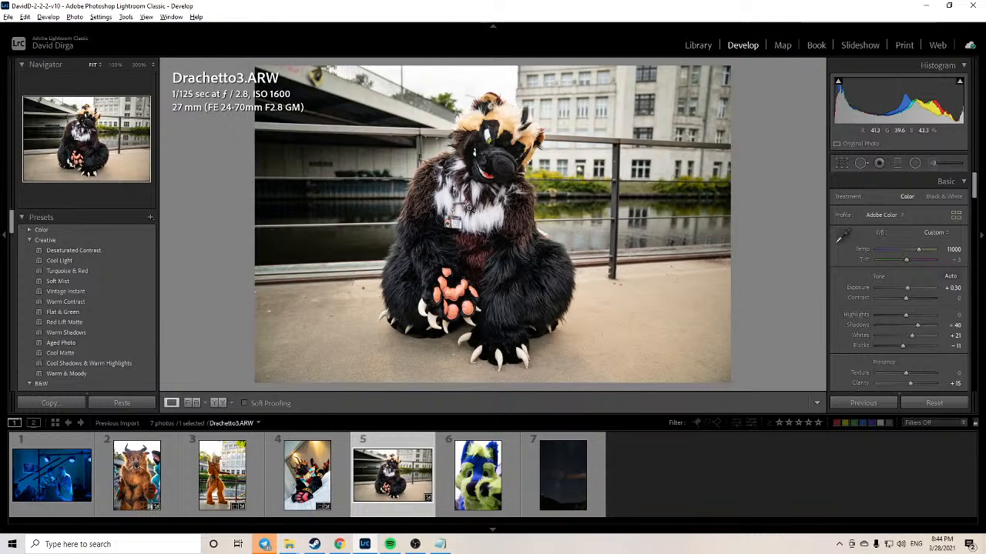
Step: Open Drachetto3.ARW in Photoshop for retouching
{"action": "right_click", "coordinate": [468, 206]}
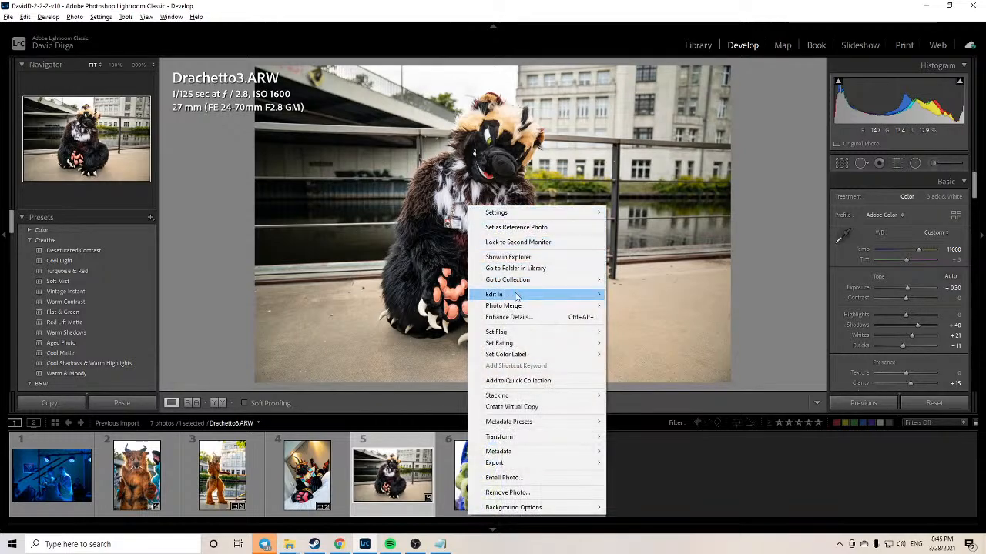
{"action": "mouse_move", "coordinate": [516, 296]}
{"action": "left_click", "coordinate": [628, 295]}
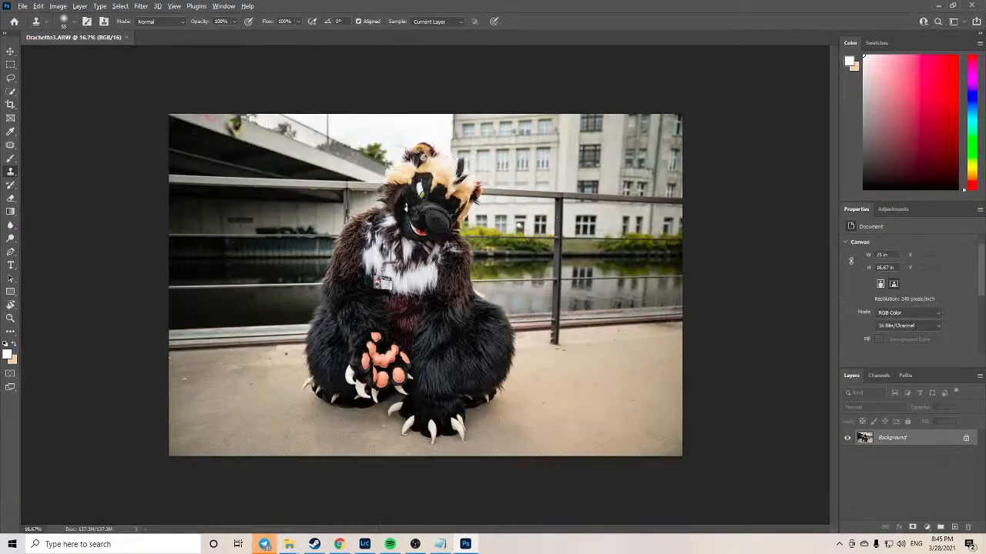
Step: Clone nearby chest fur over the upper part of the lanyard strap with the Clone Stamp tool
{"action": "scroll", "coordinate": [389, 271], "scroll_direction": "up", "scroll_amount": 6}
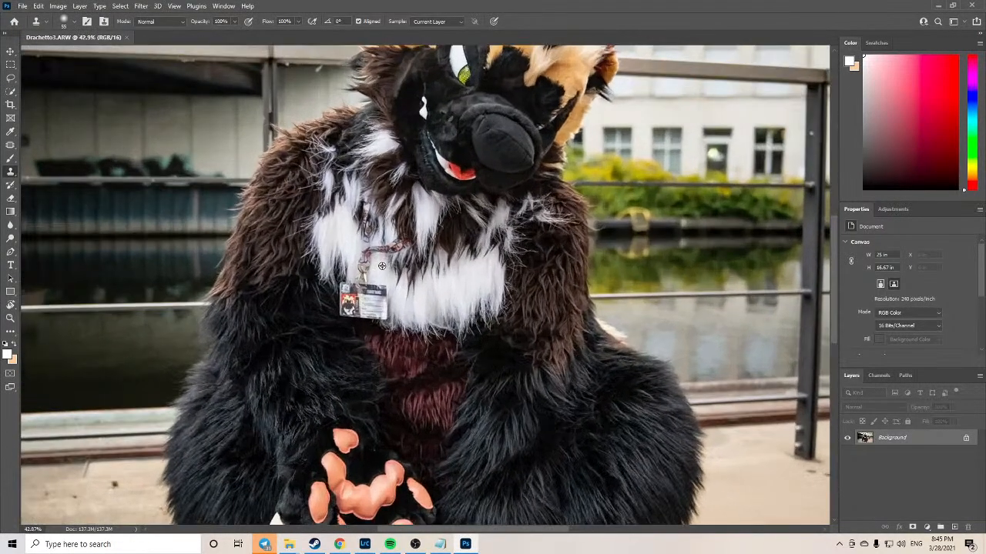
{"action": "scroll", "coordinate": [381, 264], "scroll_direction": "up", "scroll_amount": 3}
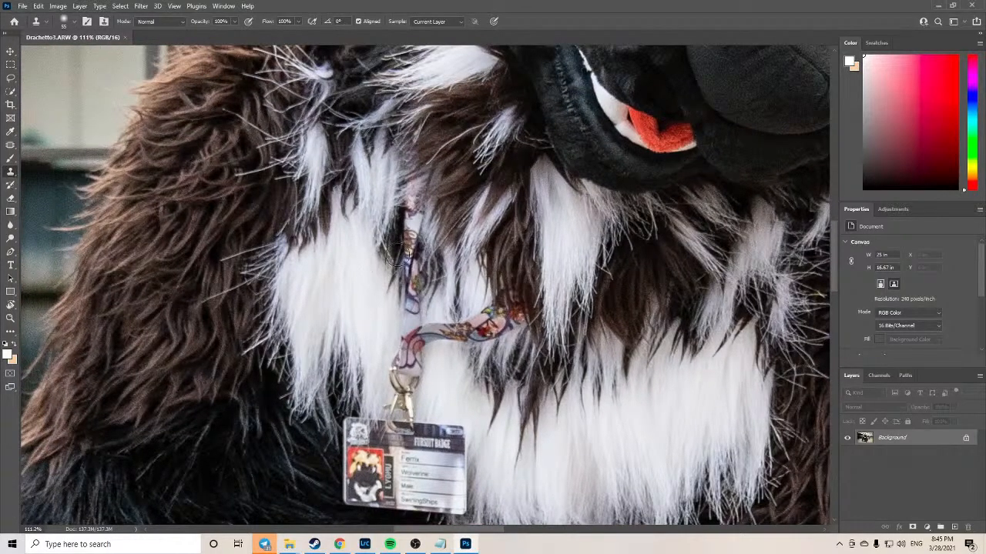
{"action": "left_click", "coordinate": [416, 219]}
{"action": "left_click", "coordinate": [356, 183], "text": "alt"}
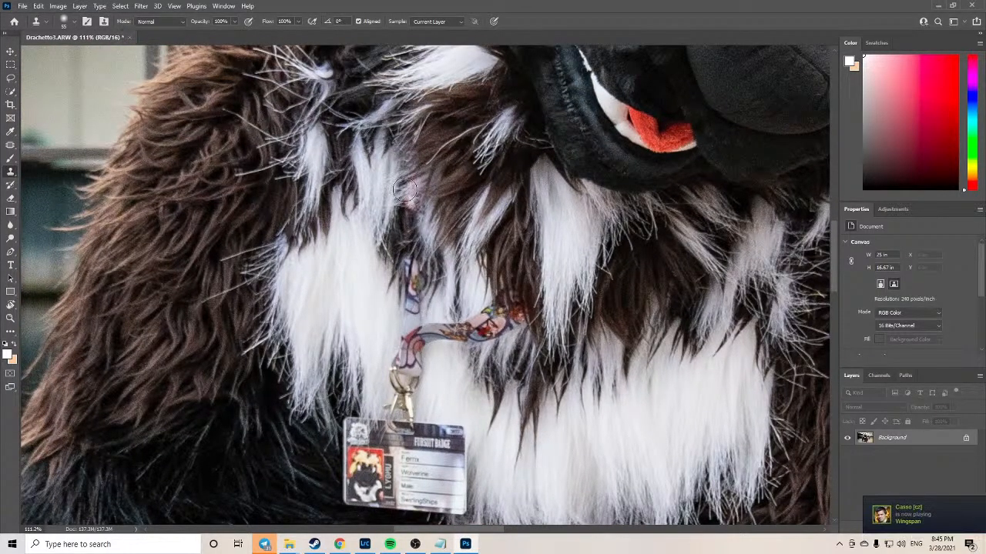
{"action": "left_click_drag", "start_coordinate": [407, 191], "coordinate": [418, 178]}
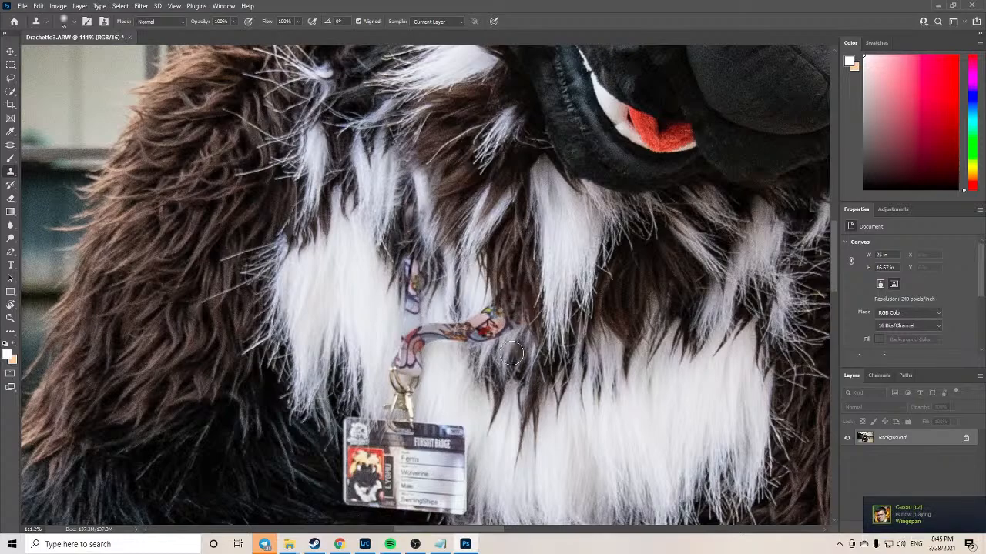
Step: Clone the dark arm fur over the outer edge of the badge beside the black fur
{"action": "left_click_drag", "start_coordinate": [360, 326], "coordinate": [414, 211]}
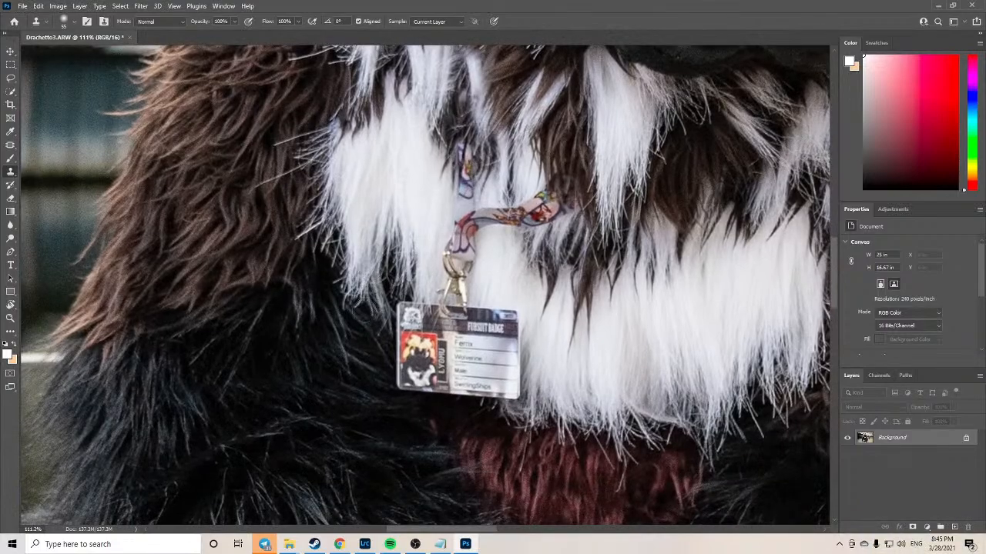
{"action": "mouse_move", "coordinate": [431, 311]}
{"action": "left_mouse_down"}
{"action": "mouse_move", "coordinate": [410, 322]}
{"action": "mouse_move", "coordinate": [404, 313]}
{"action": "left_mouse_up"}
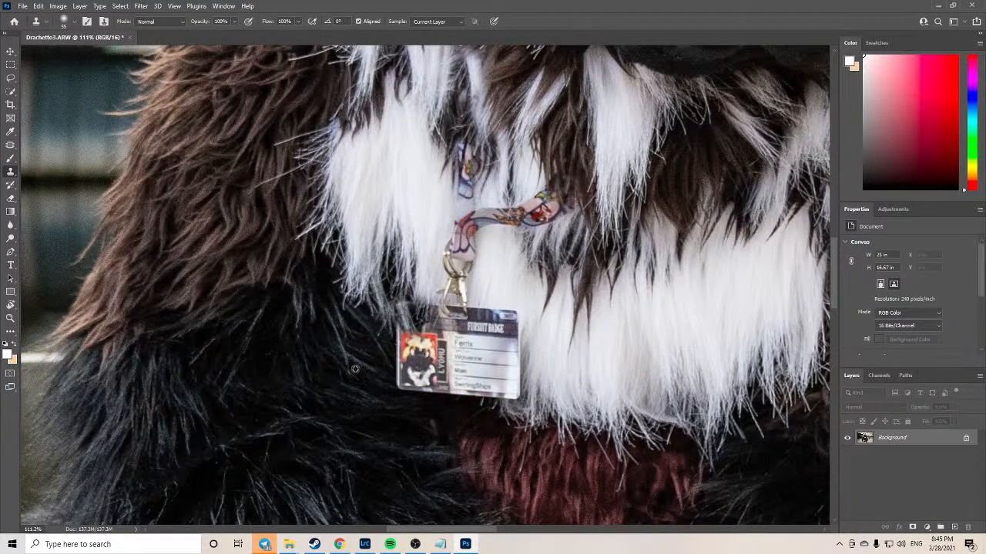
{"action": "mouse_move", "coordinate": [373, 371]}
{"action": "left_mouse_down"}
{"action": "mouse_move", "coordinate": [431, 383]}
{"action": "mouse_move", "coordinate": [392, 347]}
{"action": "mouse_move", "coordinate": [372, 385]}
{"action": "left_mouse_up"}
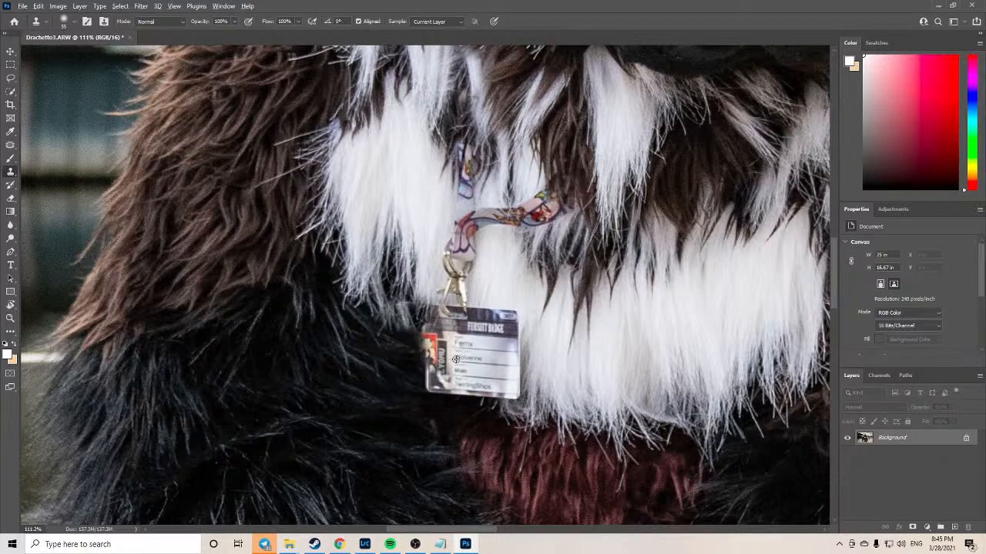
Step: Clone white chest fur over the strap loop above the clasp, the remaining vertical strap and the badge's upper white-fur corner
{"action": "mouse_move", "coordinate": [533, 359]}
{"action": "left_mouse_down"}
{"action": "mouse_move", "coordinate": [496, 327]}
{"action": "mouse_move", "coordinate": [449, 218]}
{"action": "mouse_move", "coordinate": [460, 251]}
{"action": "mouse_move", "coordinate": [463, 224]}
{"action": "mouse_move", "coordinate": [420, 224]}
{"action": "mouse_move", "coordinate": [449, 202]}
{"action": "mouse_move", "coordinate": [468, 211]}
{"action": "mouse_move", "coordinate": [462, 193]}
{"action": "mouse_move", "coordinate": [415, 205]}
{"action": "mouse_move", "coordinate": [449, 200]}
{"action": "left_mouse_up"}
{"action": "left_click", "coordinate": [493, 286], "text": "alt"}
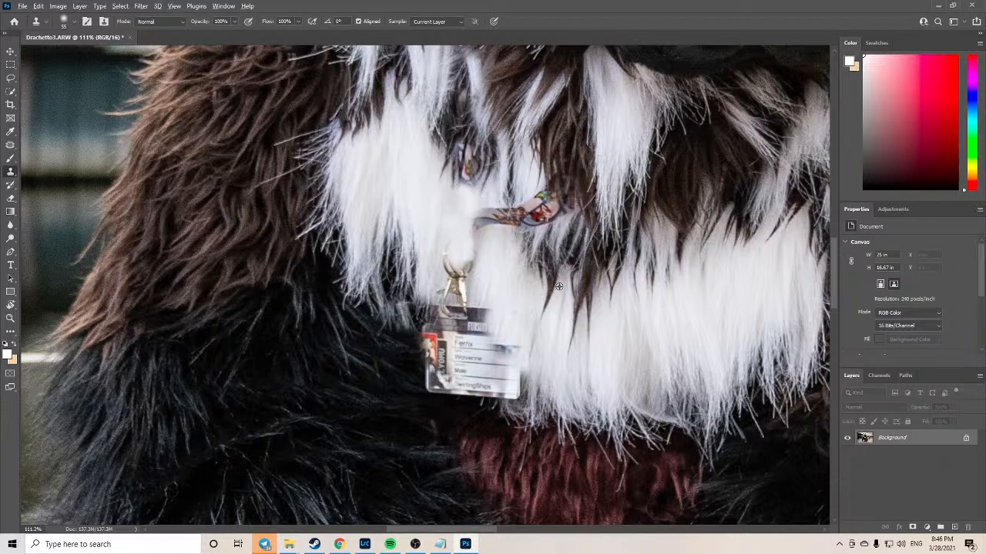
{"action": "left_click", "coordinate": [575, 320], "text": "alt"}
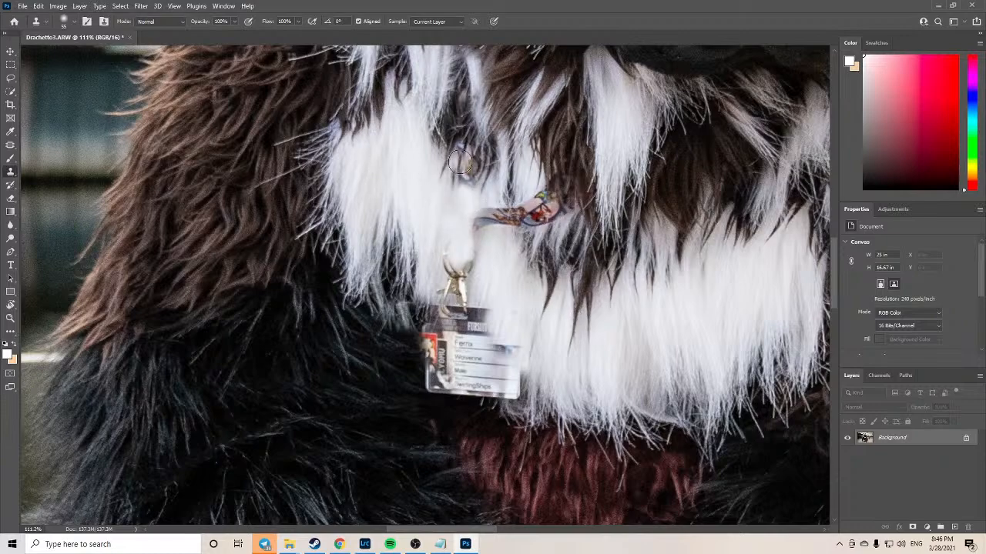
{"action": "mouse_move", "coordinate": [462, 159]}
{"action": "left_mouse_down"}
{"action": "mouse_move", "coordinate": [446, 159]}
{"action": "mouse_move", "coordinate": [438, 180]}
{"action": "mouse_move", "coordinate": [466, 167]}
{"action": "mouse_move", "coordinate": [485, 191]}
{"action": "left_mouse_up"}
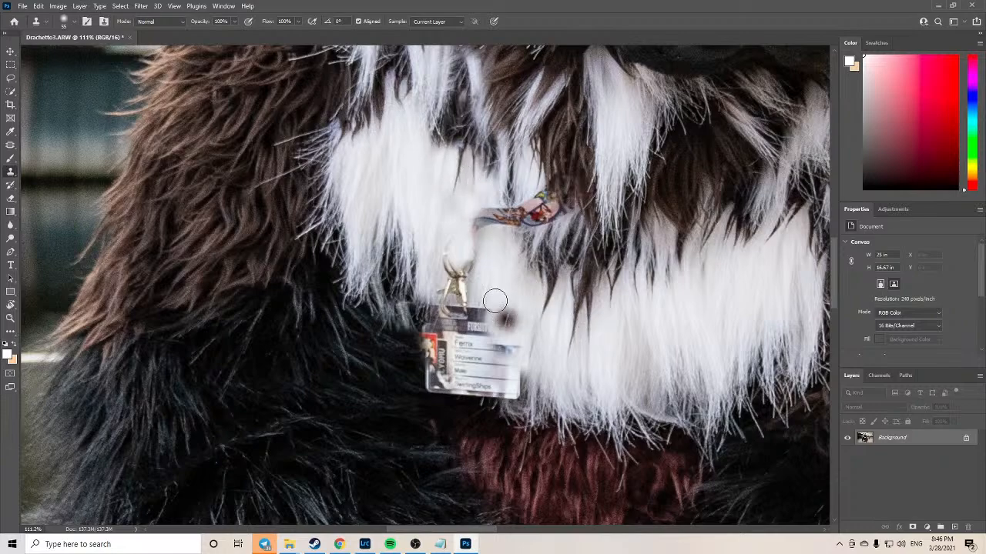
Step: Outline the remaining patterned lanyard piece with the Lasso tool, replace it with a content-aware fill and deselect it
{"action": "left_click", "coordinate": [11, 78]}
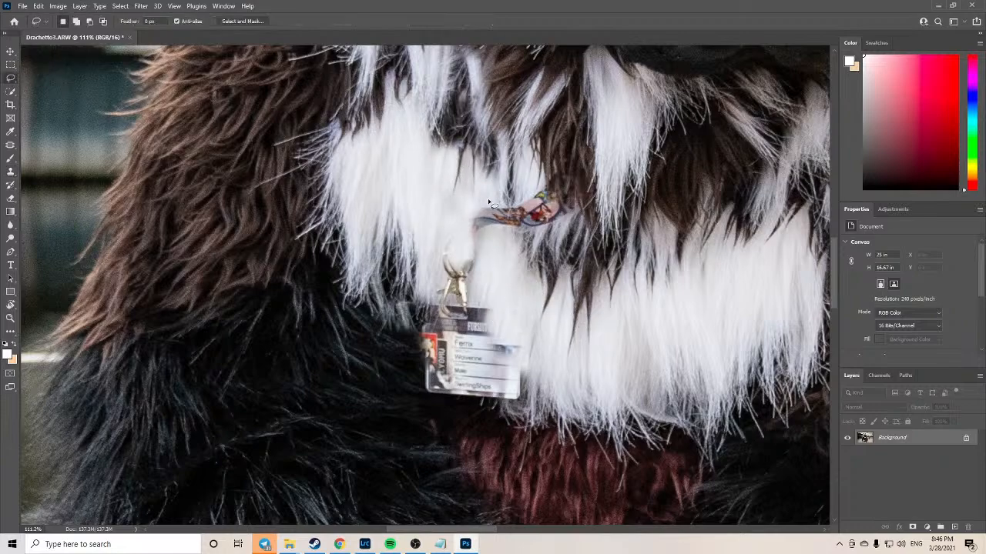
{"action": "mouse_move", "coordinate": [488, 202]}
{"action": "left_mouse_down"}
{"action": "mouse_move", "coordinate": [483, 246]}
{"action": "mouse_move", "coordinate": [522, 225]}
{"action": "mouse_move", "coordinate": [562, 228]}
{"action": "mouse_move", "coordinate": [570, 204]}
{"action": "mouse_move", "coordinate": [543, 182]}
{"action": "mouse_move", "coordinate": [493, 202]}
{"action": "left_mouse_up"}
{"action": "key", "text": "shift+F5"}
{"action": "key", "text": "Return"}
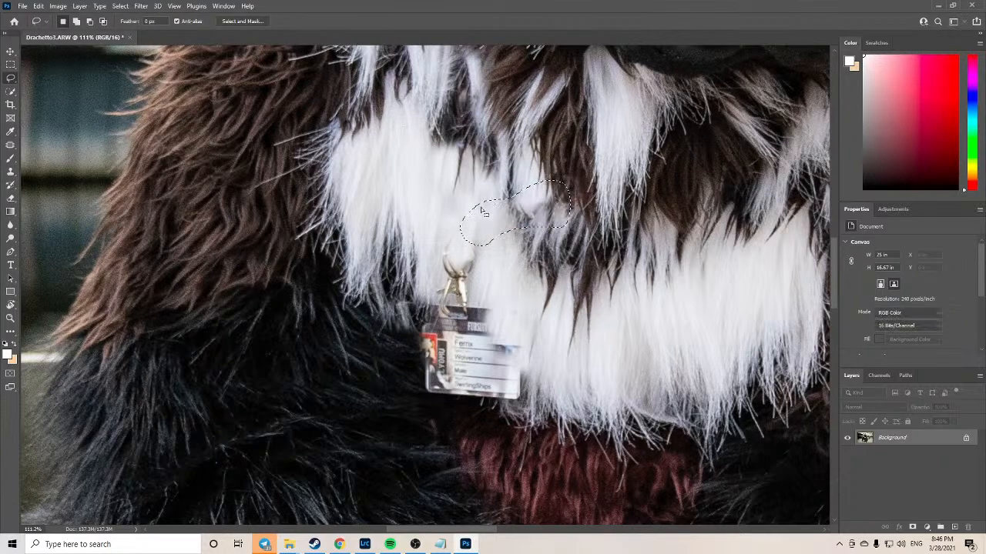
{"action": "key", "text": "ctrl+d"}
Step: Lasso the badge together with its metal clasp, remove both with a content-aware fill and clear the selection
{"action": "mouse_move", "coordinate": [436, 262]}
{"action": "left_mouse_down"}
{"action": "mouse_move", "coordinate": [422, 330]}
{"action": "mouse_move", "coordinate": [425, 388]}
{"action": "mouse_move", "coordinate": [458, 403]}
{"action": "mouse_move", "coordinate": [524, 410]}
{"action": "mouse_move", "coordinate": [533, 373]}
{"action": "left_mouse_up"}
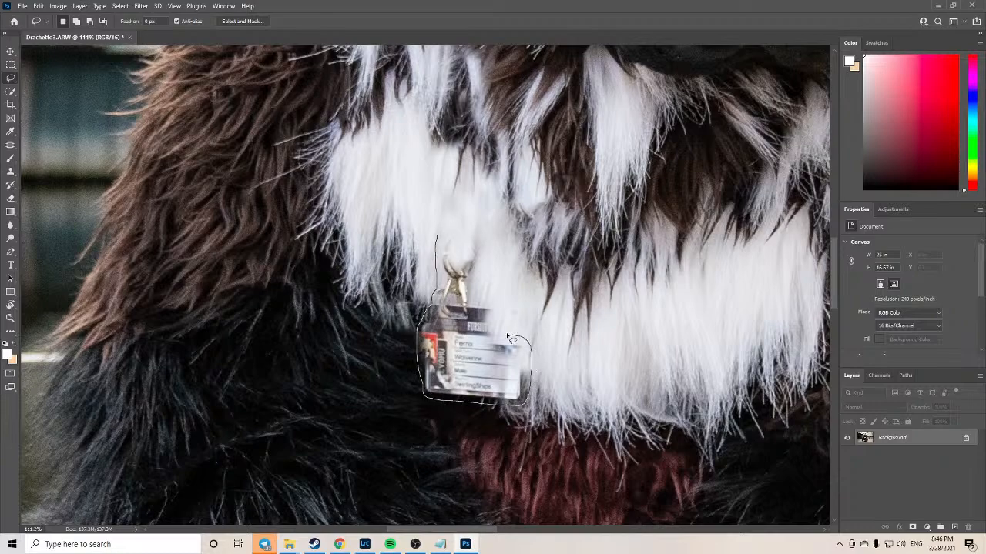
{"action": "mouse_move", "coordinate": [508, 337]}
{"action": "left_mouse_down"}
{"action": "mouse_move", "coordinate": [489, 305]}
{"action": "mouse_move", "coordinate": [492, 247]}
{"action": "mouse_move", "coordinate": [440, 231]}
{"action": "left_mouse_up"}
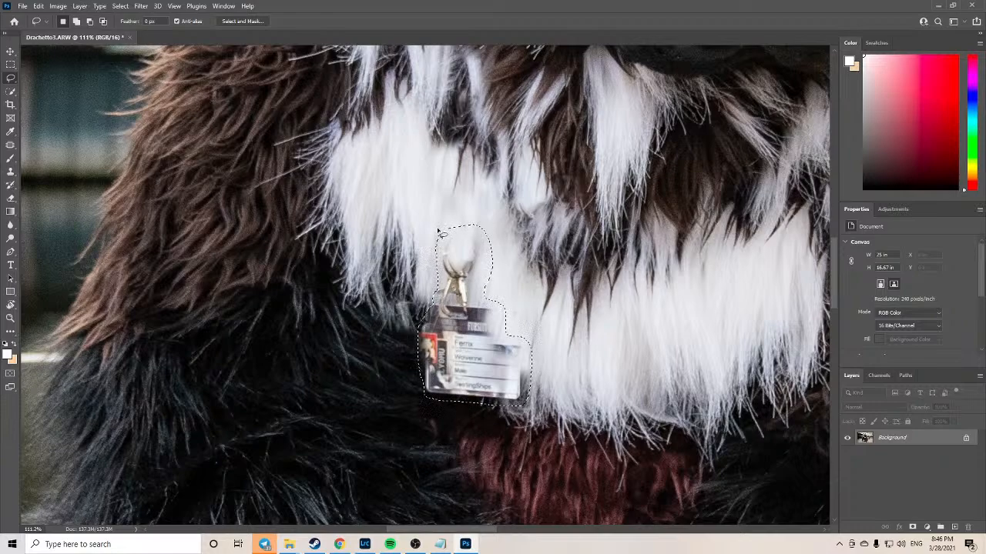
{"action": "key", "text": "shift+BackSpace"}
{"action": "key", "text": "Return"}
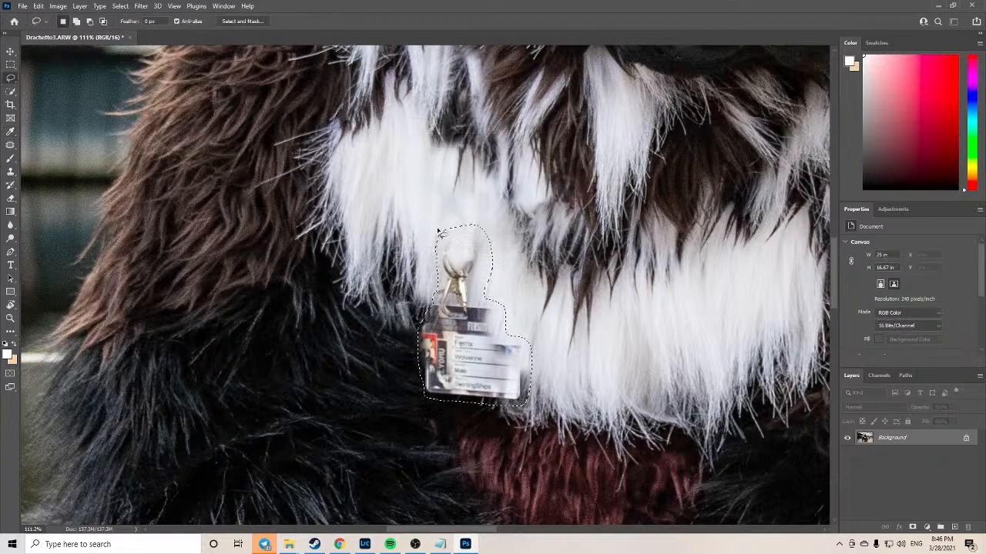
{"action": "key", "text": "ctrl+d"}
Step: Clone white fur over the leftover dark spot and touch up the strands where the strap was, using the Clone Stamp tool
{"action": "scroll", "coordinate": [605, 323], "scroll_direction": "down", "scroll_amount": 3}
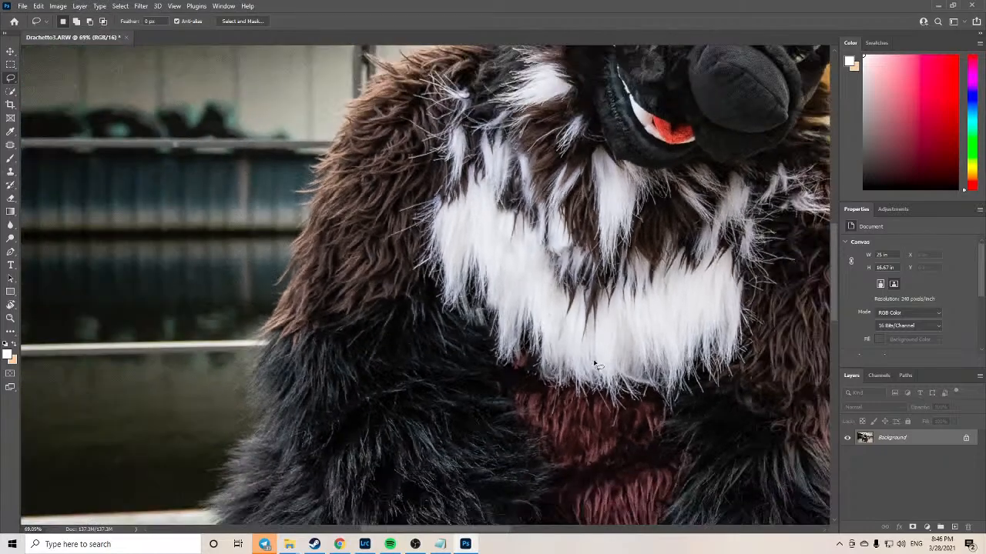
{"action": "scroll", "coordinate": [594, 365], "scroll_direction": "up", "scroll_amount": 5}
{"action": "key", "text": "s"}
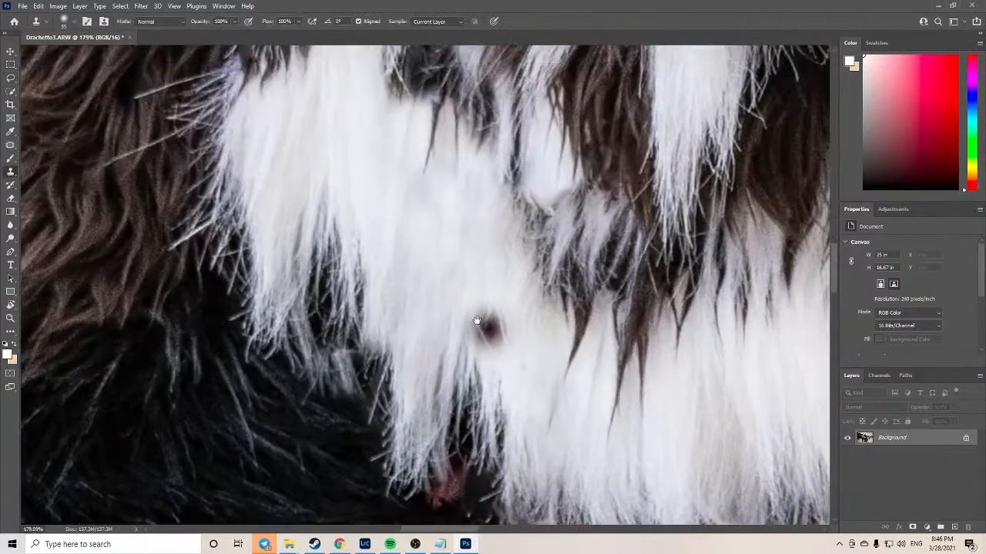
{"action": "left_click_drag", "start_coordinate": [476, 320], "coordinate": [427, 426]}
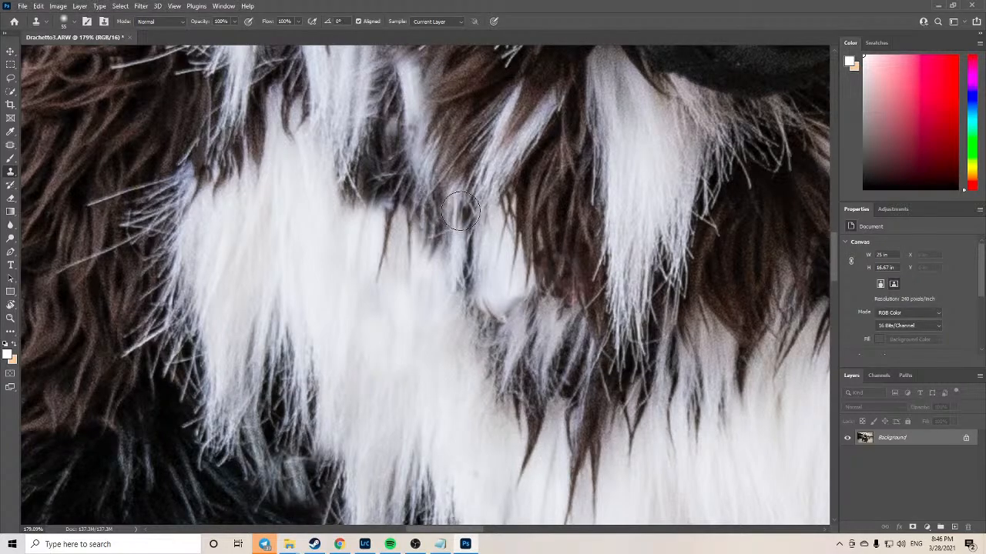
{"action": "left_click_drag", "start_coordinate": [459, 215], "coordinate": [462, 257]}
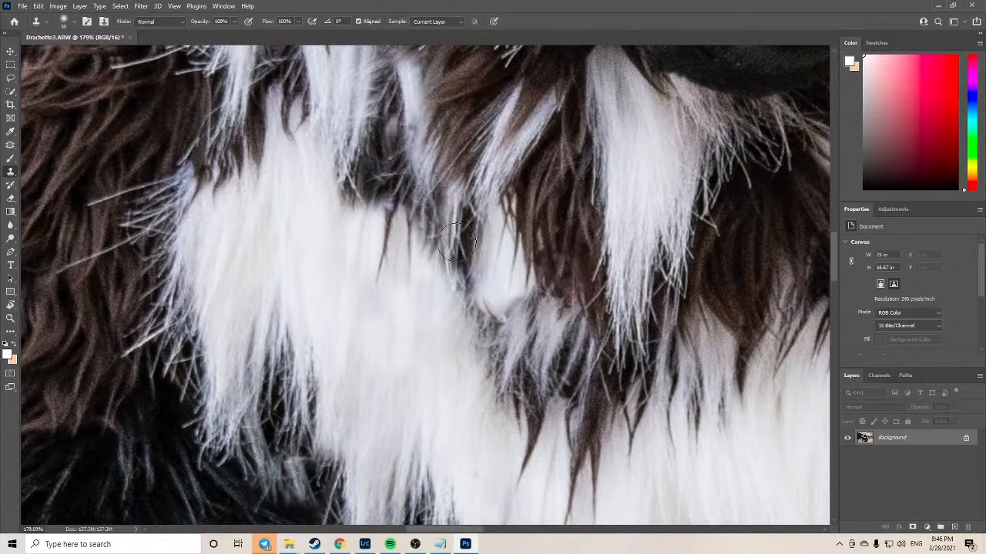
Step: Check the retouched chest on the larger photo and switch back to Lightroom Classic
{"action": "scroll", "coordinate": [682, 351], "scroll_direction": "down", "scroll_amount": 8}
{"action": "scroll", "coordinate": [682, 351], "scroll_direction": "down", "scroll_amount": 2}
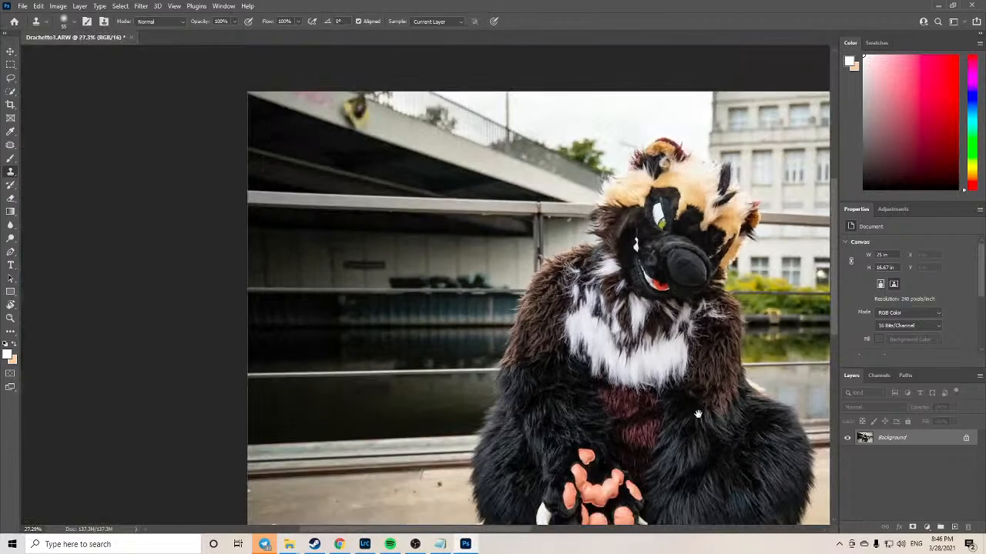
{"action": "key", "text": "alt+Tab"}
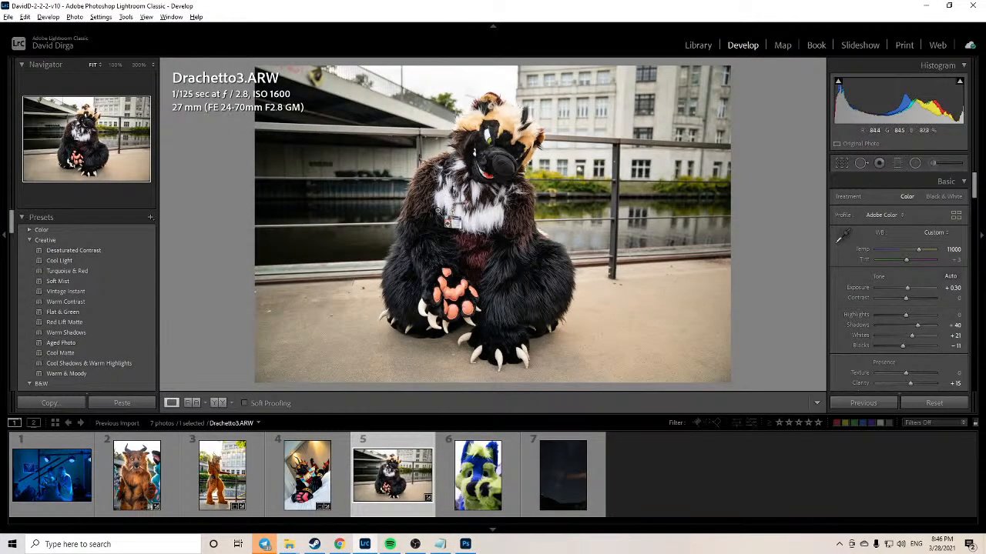
Step: Compare the retouched chest in Photoshop with the badge close-up in Lightroom Classic, and close Photoshop without saving
{"action": "key", "text": "alt+Tab"}
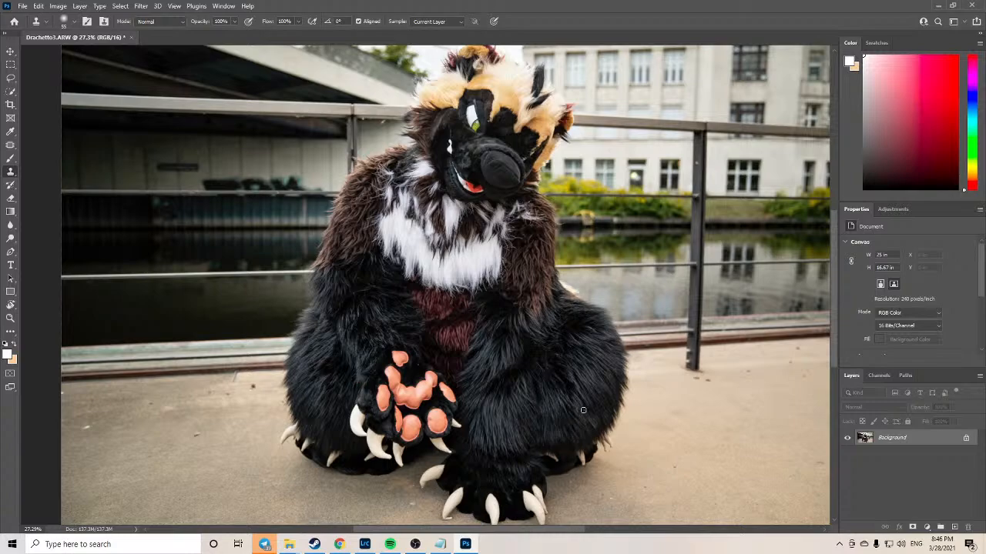
{"action": "key", "text": "alt+Tab"}
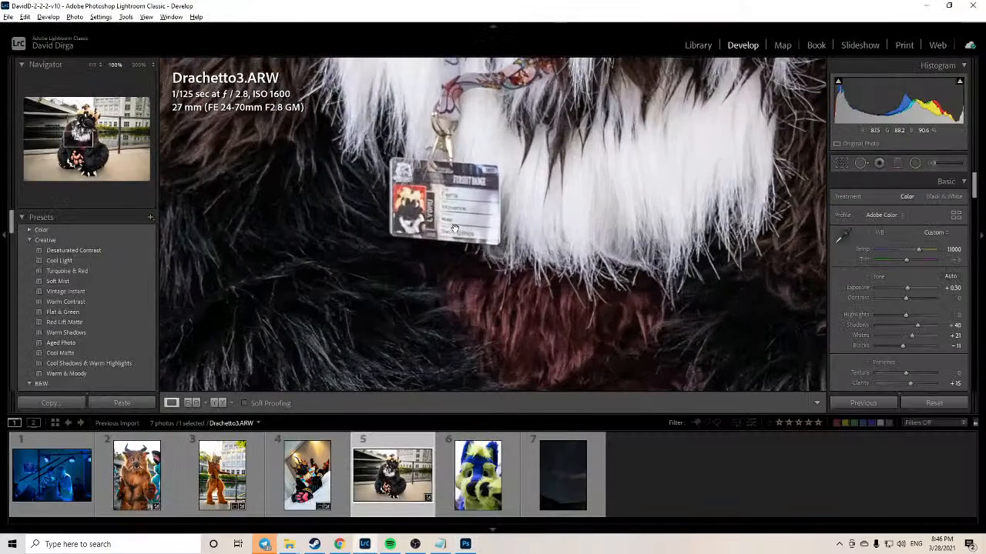
{"action": "left_click", "coordinate": [487, 194]}
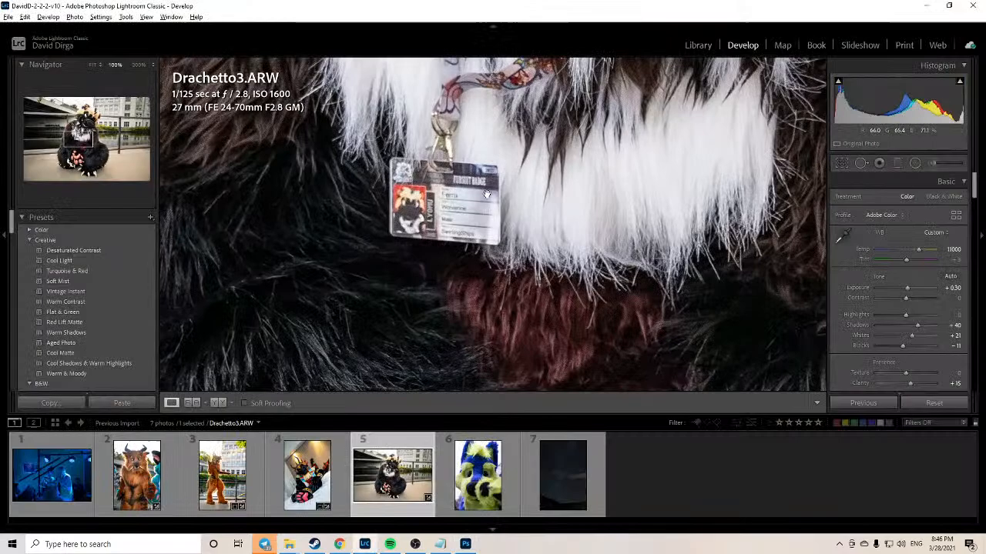
{"action": "left_click", "coordinate": [535, 240]}
{"action": "key", "text": "alt+Tab"}
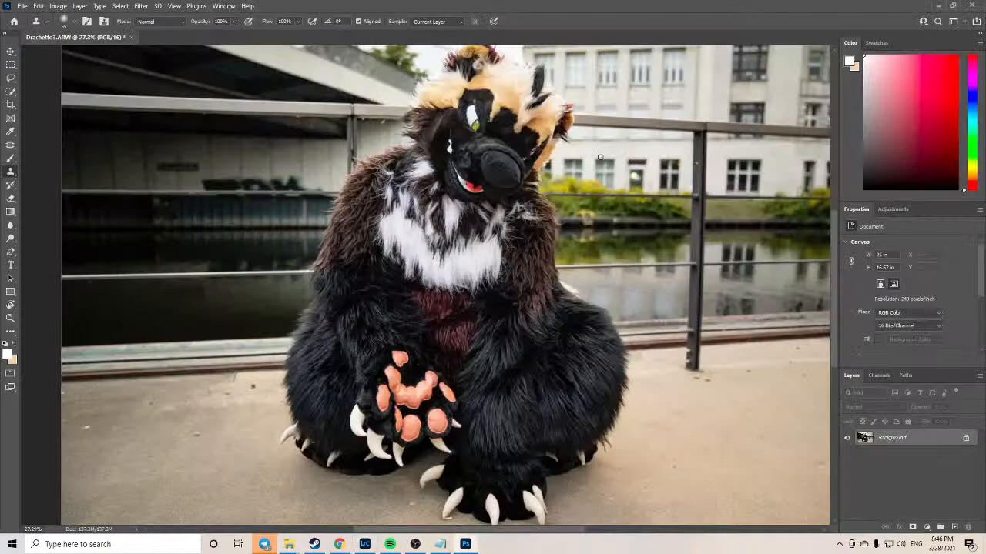
{"action": "left_click", "coordinate": [981, 4]}
{"action": "left_click", "coordinate": [488, 201]}
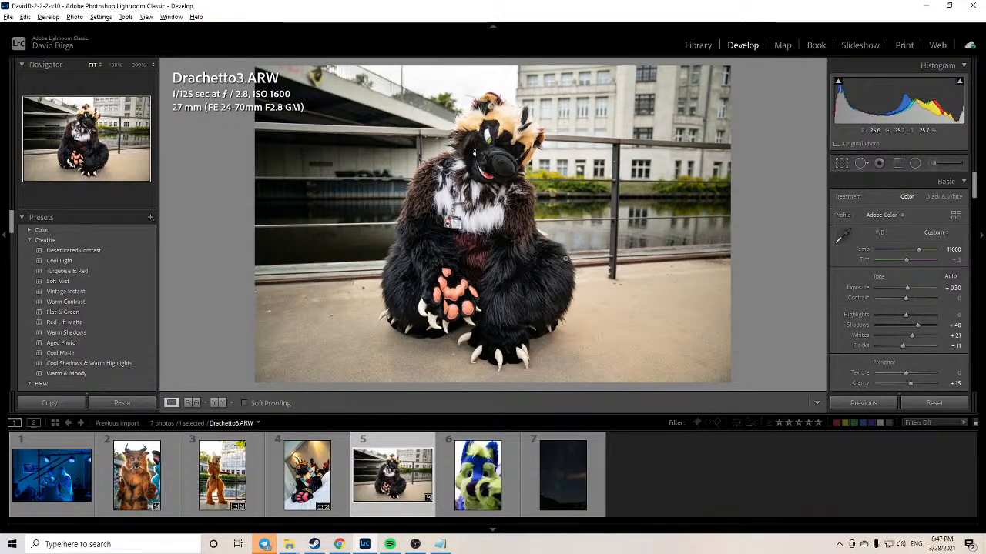
Step: Set the Saturation of Drachetto3.ARW to +15
{"action": "scroll", "coordinate": [927, 304], "scroll_direction": "down", "scroll_amount": 5}
{"action": "scroll", "coordinate": [925, 308], "scroll_direction": "down", "scroll_amount": 3}
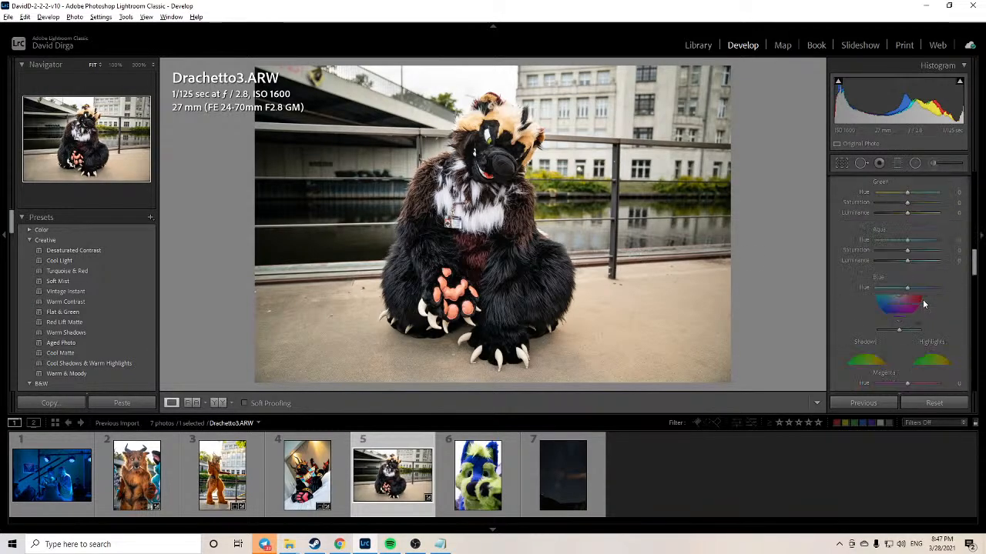
{"action": "scroll", "coordinate": [923, 299], "scroll_direction": "up", "scroll_amount": 6}
{"action": "scroll", "coordinate": [922, 302], "scroll_direction": "up", "scroll_amount": 2}
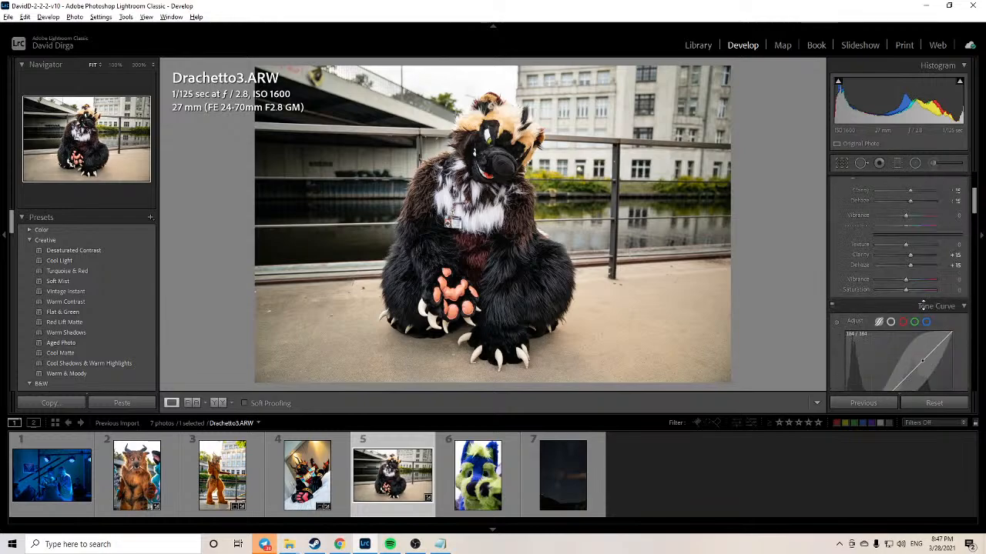
{"action": "left_click", "coordinate": [958, 289]}
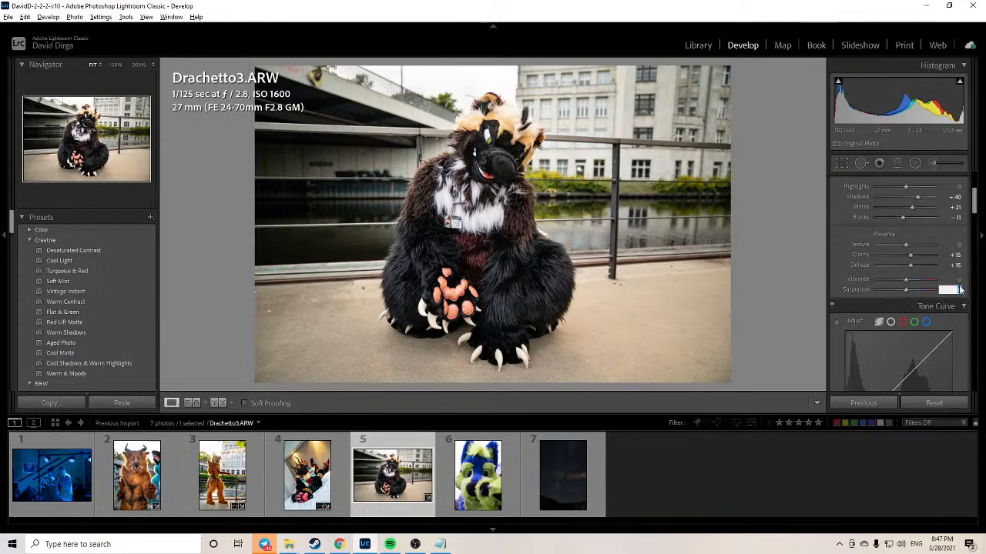
{"action": "type", "text": "15"}
{"action": "key", "text": "Return"}
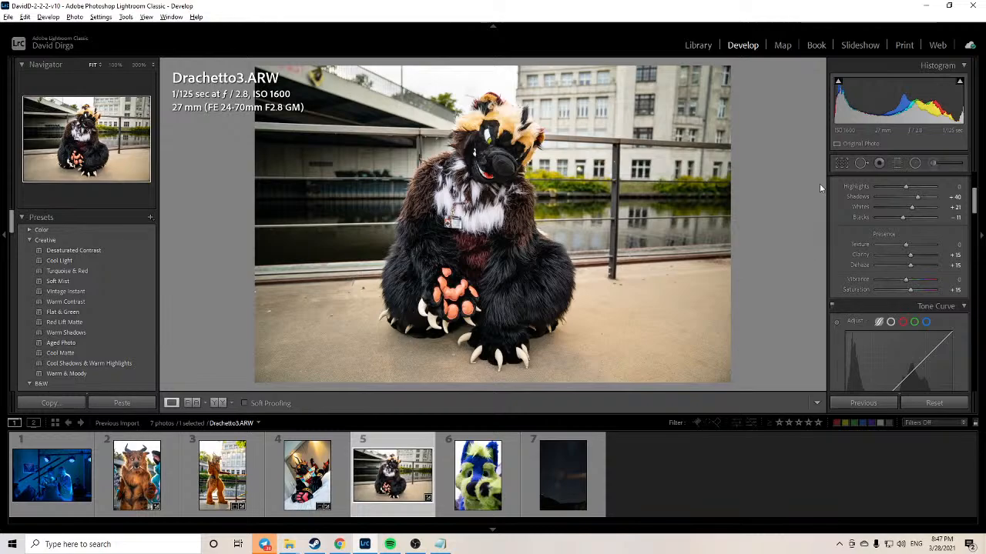
Step: Remove the faint dark line in the sky beside the head tuft with the Spot Removal tool in Clone mode
{"action": "left_click", "coordinate": [481, 103]}
{"action": "left_click_drag", "start_coordinate": [487, 117], "coordinate": [554, 304]}
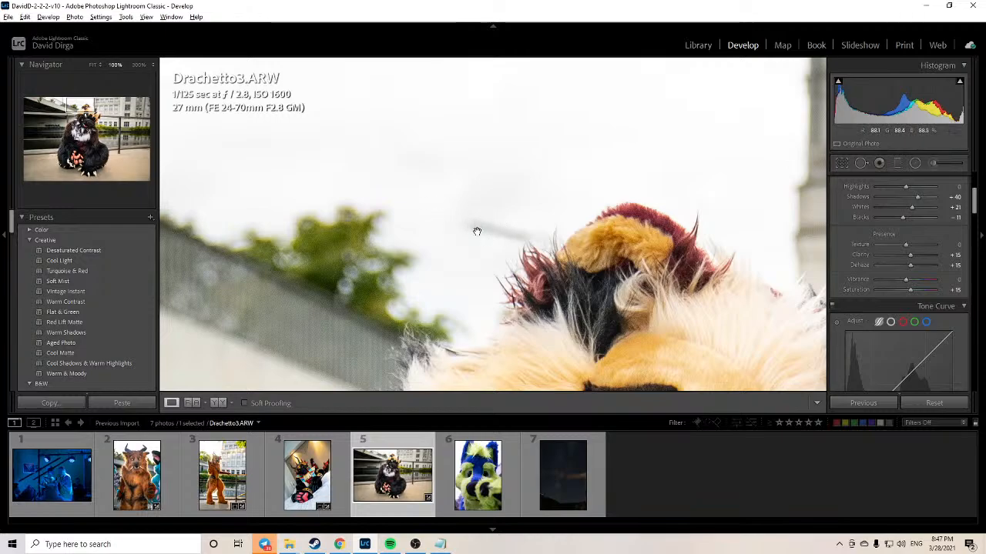
{"action": "left_click", "coordinate": [861, 163]}
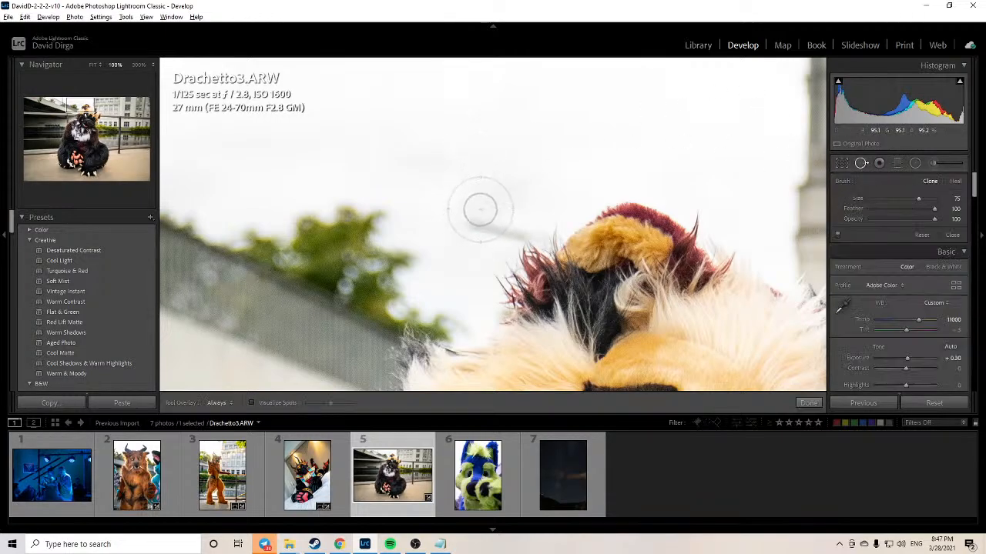
{"action": "left_click_drag", "start_coordinate": [463, 223], "coordinate": [508, 229]}
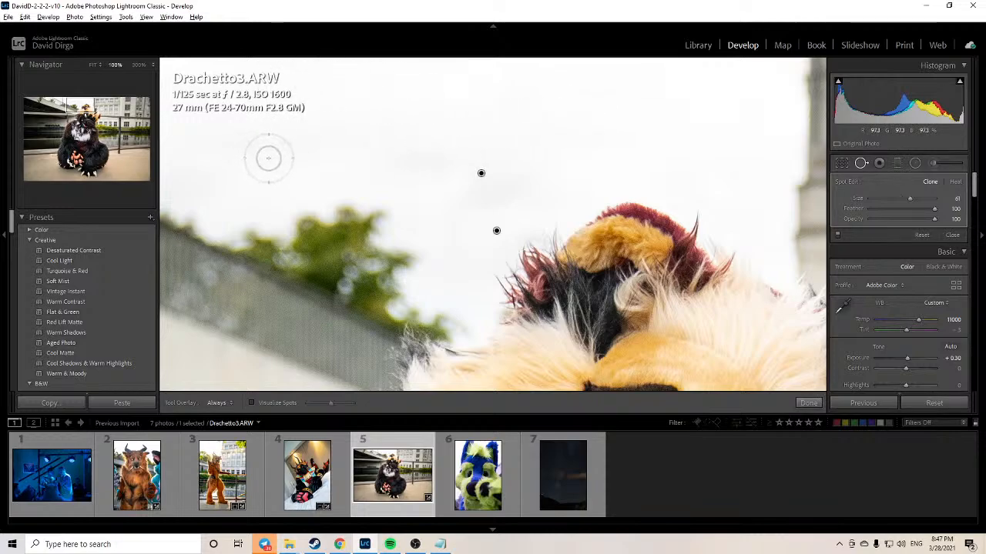
{"action": "left_click", "coordinate": [808, 403]}
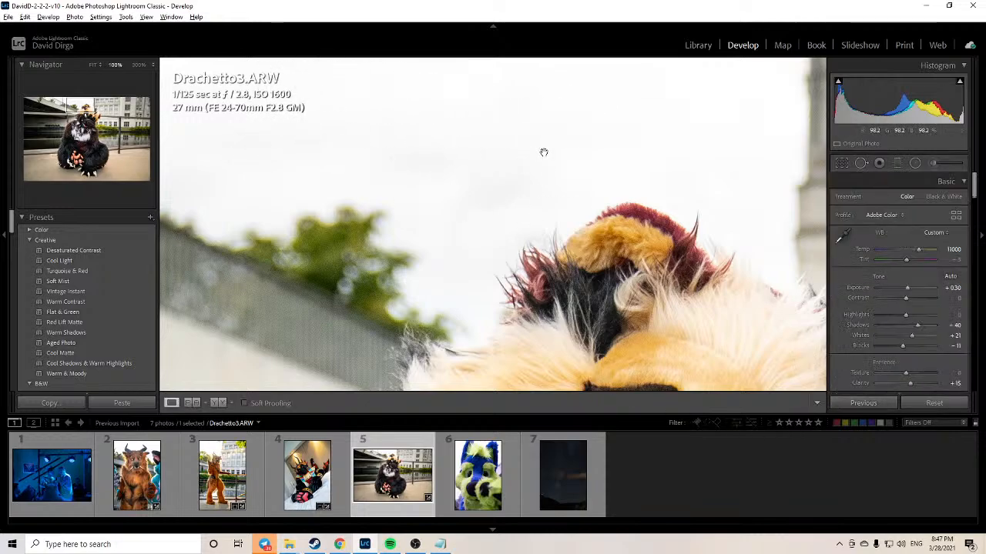
{"action": "left_click_drag", "start_coordinate": [505, 265], "coordinate": [513, 202]}
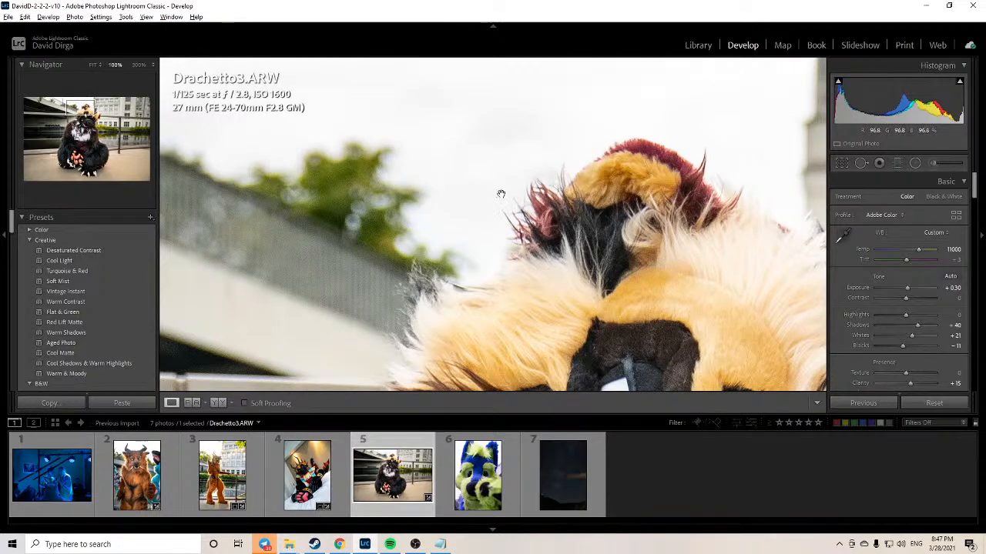
{"action": "left_click", "coordinate": [559, 139]}
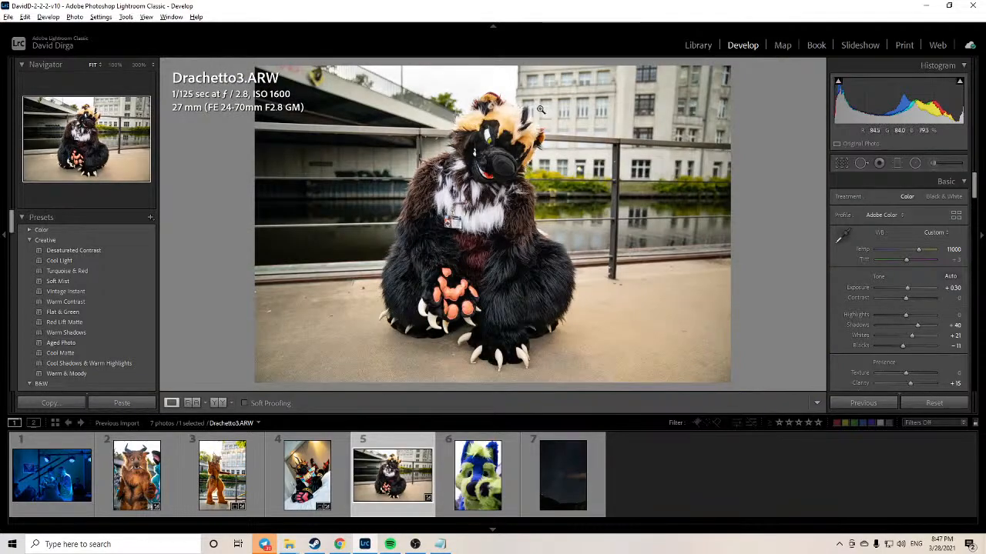
Step: Compare the edited Drachetto3.ARW with its Before version twice, ending on the edited photo
{"action": "key", "text": "backslash"}
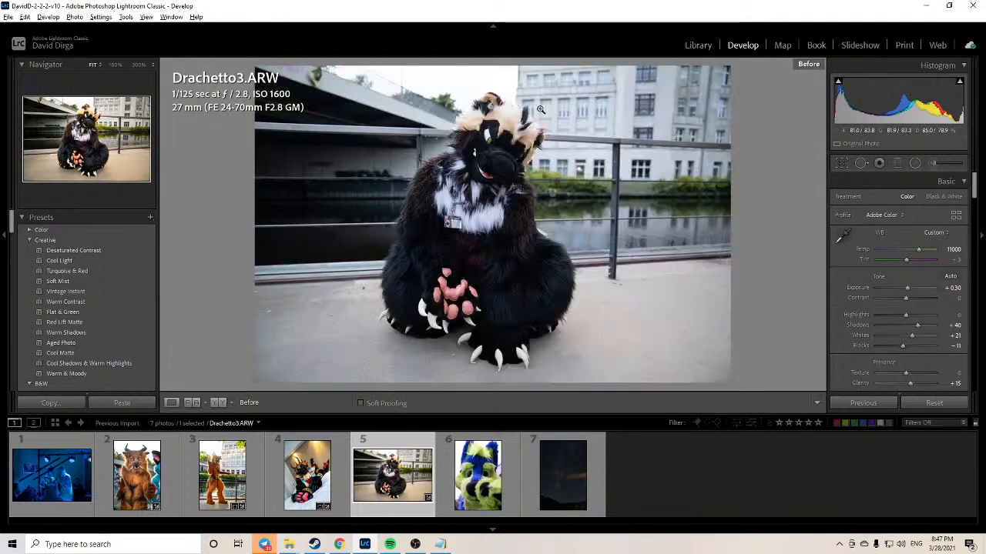
{"action": "key", "text": "backslash"}
{"action": "key", "text": "backslash"}
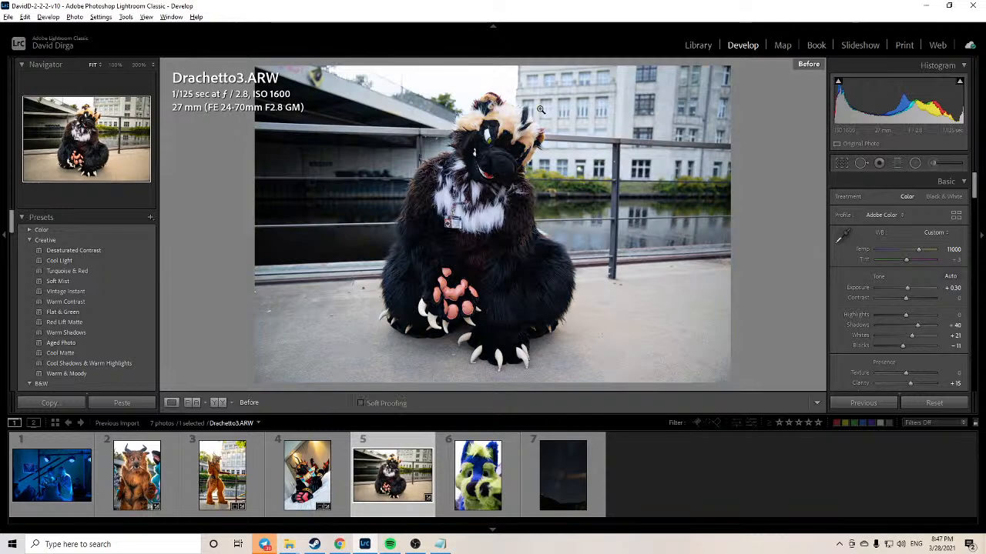
{"action": "key", "text": "backslash"}
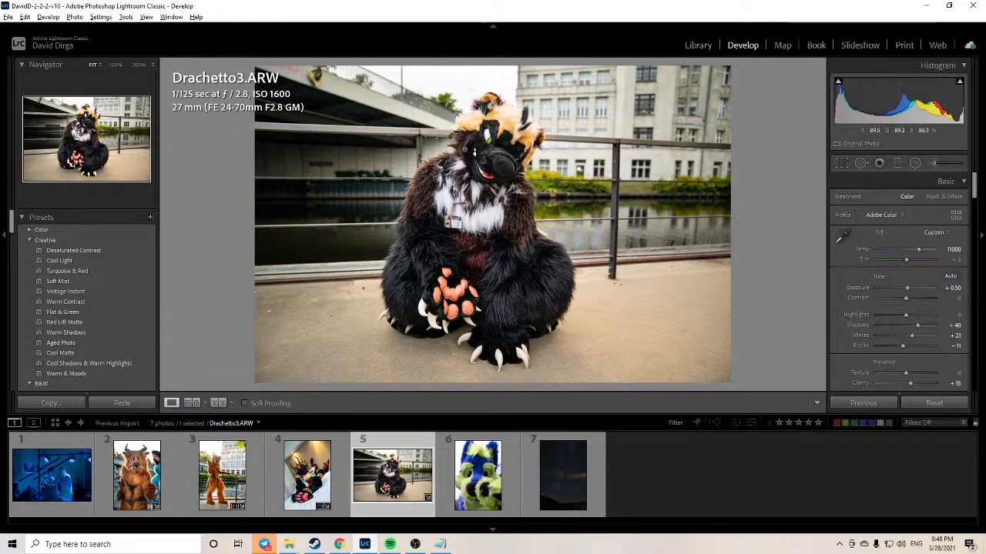
Step: After a look at Drachetto2.ARW, inspect the bridge in Drachetto3.ARW at 100% and check the edit against its Before version
{"action": "left_click", "coordinate": [204, 453]}
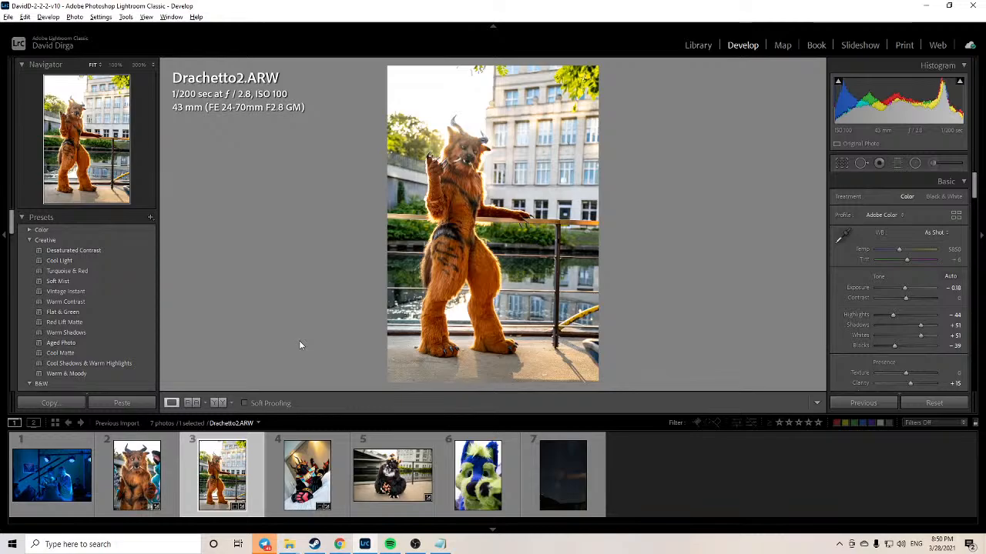
{"action": "left_click", "coordinate": [377, 465]}
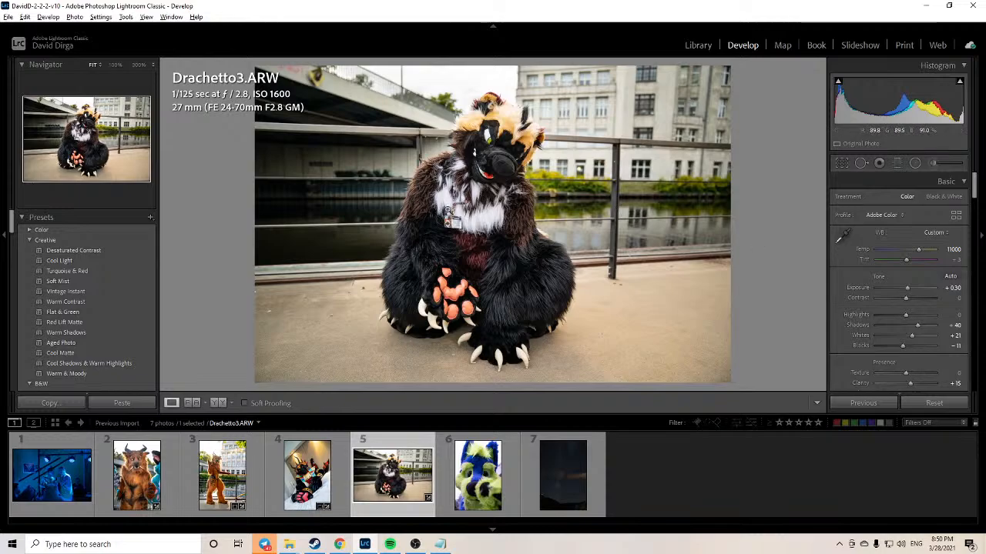
{"action": "left_click", "coordinate": [372, 143]}
{"action": "left_click_drag", "start_coordinate": [372, 143], "coordinate": [449, 288]}
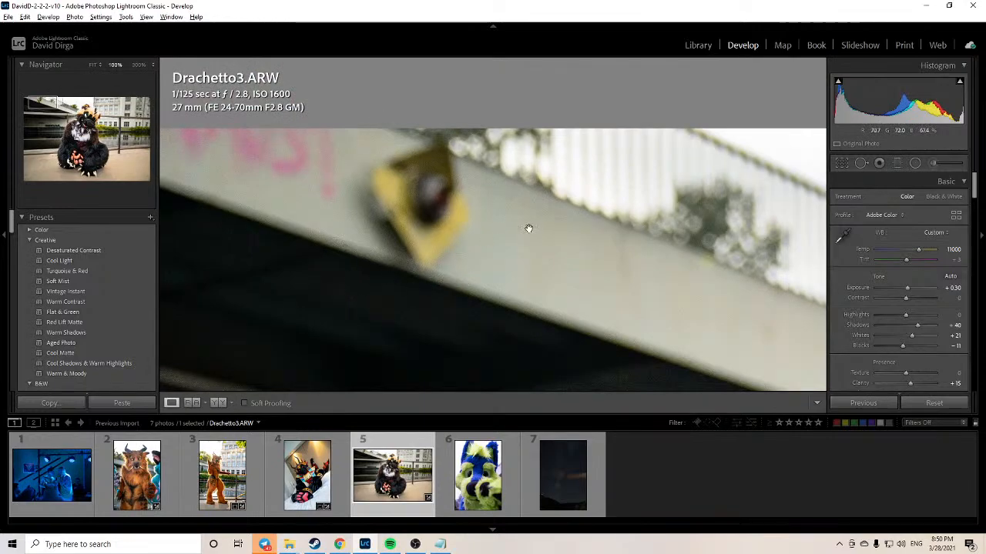
{"action": "left_click", "coordinate": [542, 202]}
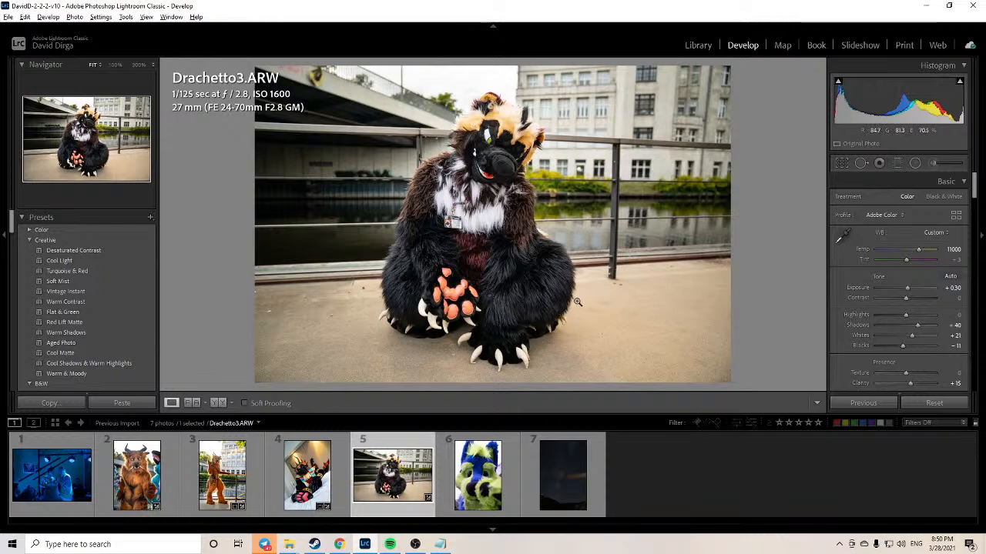
{"action": "key", "text": "backslash"}
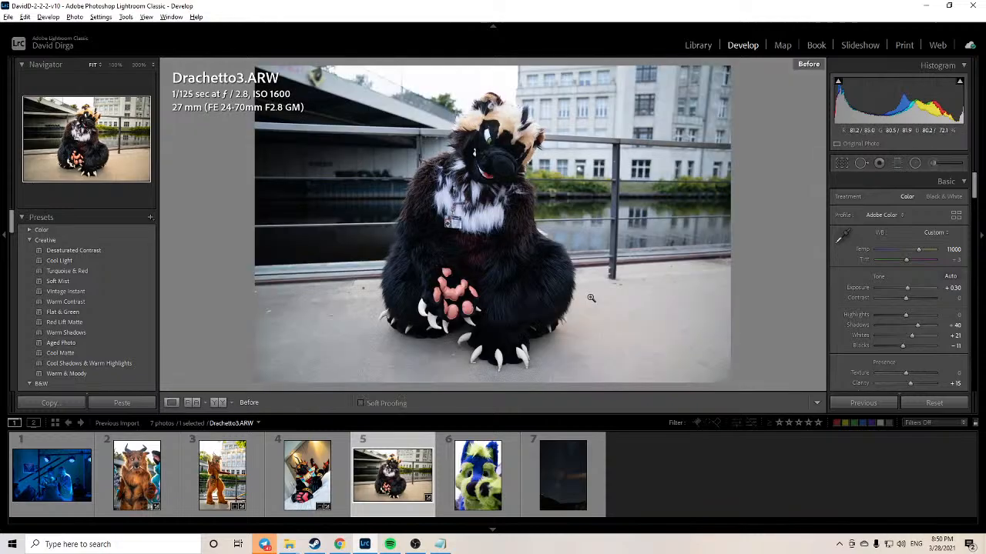
{"action": "key", "text": "backslash"}
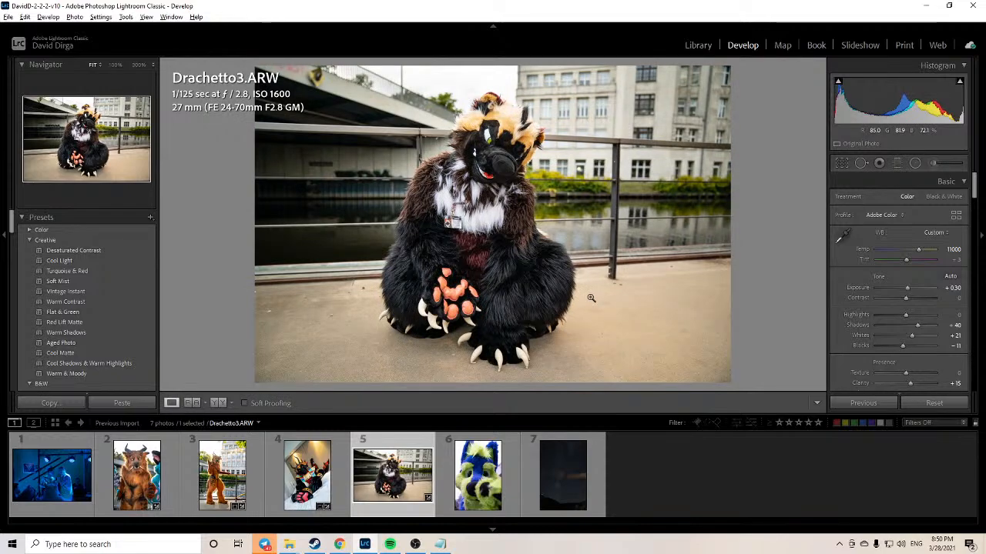
Step: Open _DSC0405.ARW and examine the sharpness of the mesh eye and the surrounding fur at 100%
{"action": "left_click", "coordinate": [453, 493]}
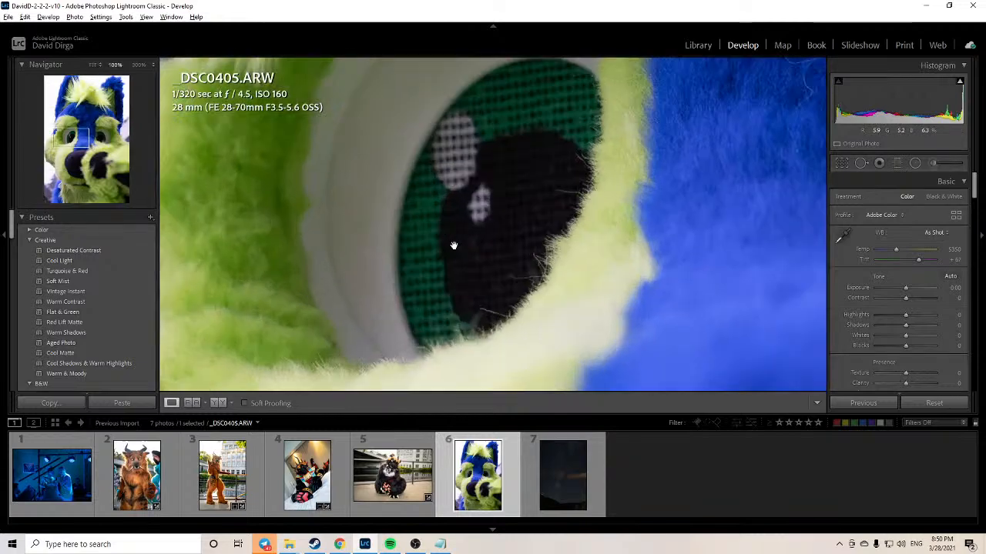
{"action": "left_click", "coordinate": [452, 225]}
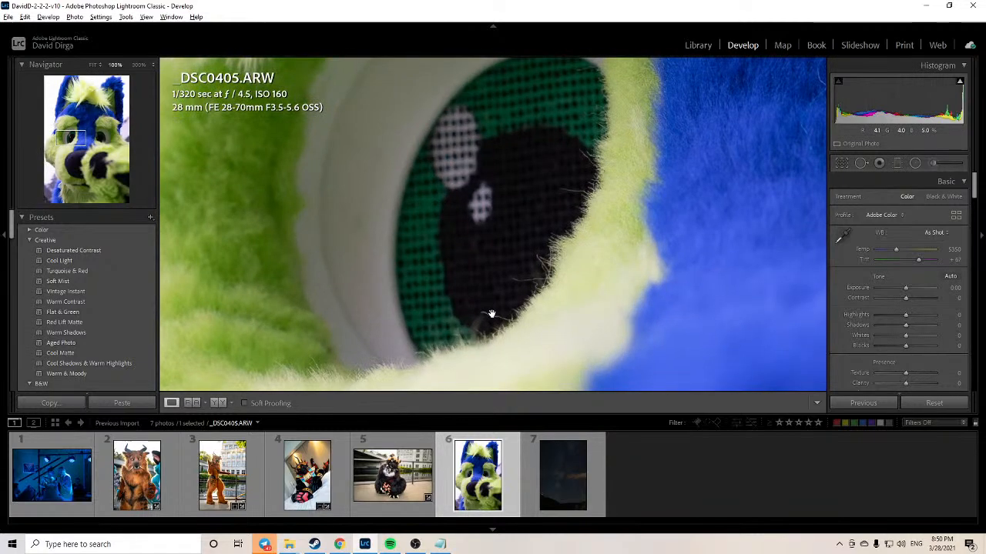
{"action": "left_click", "coordinate": [603, 288]}
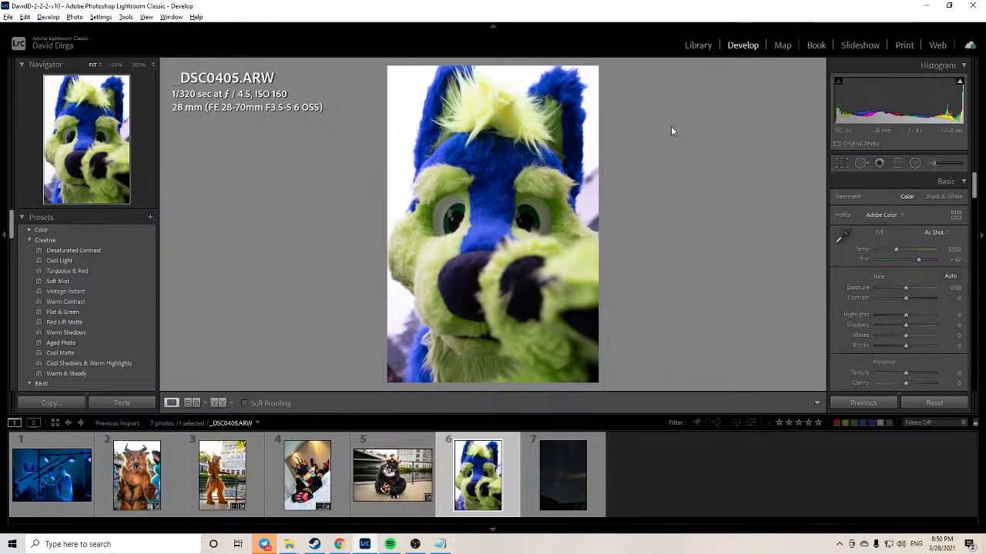
{"action": "left_click", "coordinate": [455, 245]}
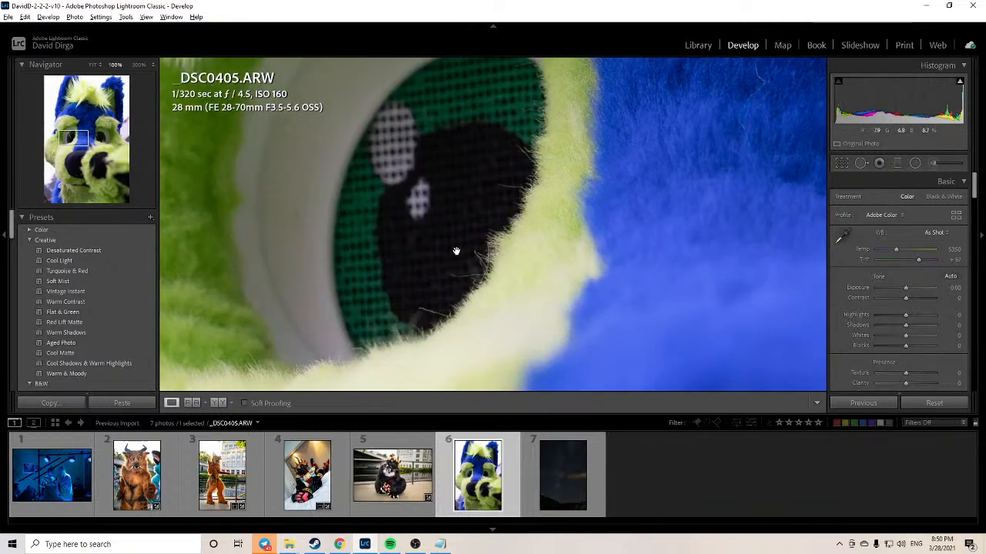
{"action": "left_click_drag", "start_coordinate": [455, 253], "coordinate": [429, 321]}
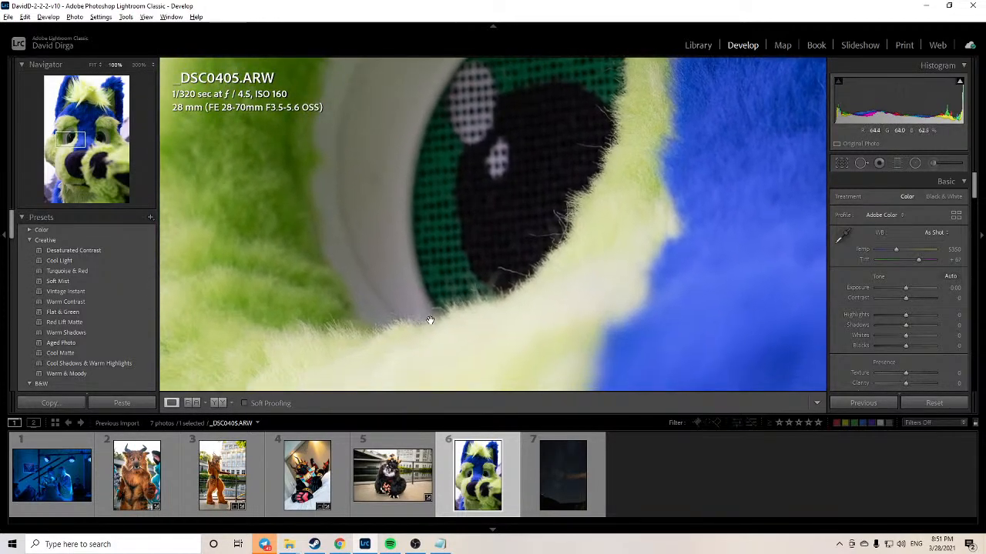
{"action": "left_click_drag", "start_coordinate": [503, 269], "coordinate": [322, 364]}
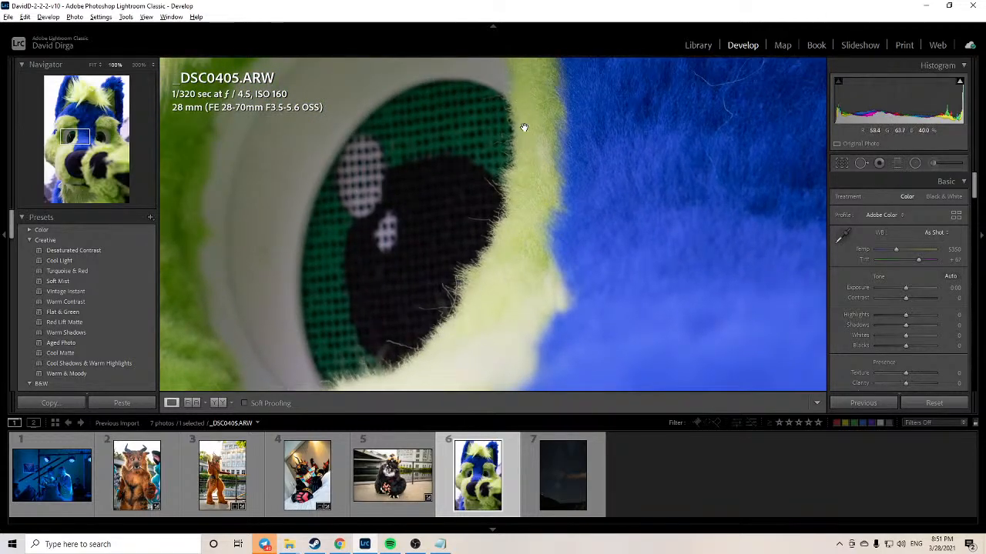
{"action": "left_click", "coordinate": [487, 171]}
{"action": "left_click", "coordinate": [455, 235]}
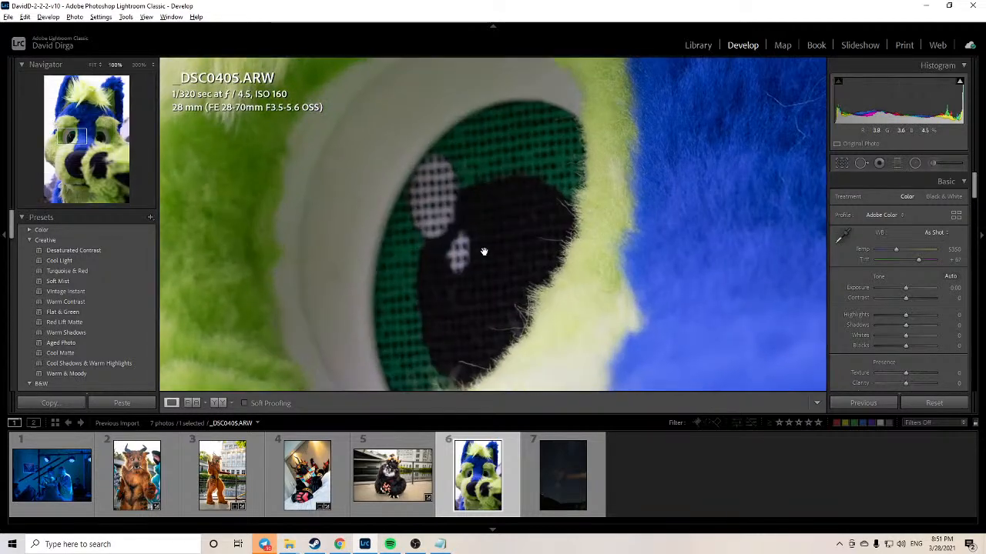
{"action": "left_click", "coordinate": [520, 224]}
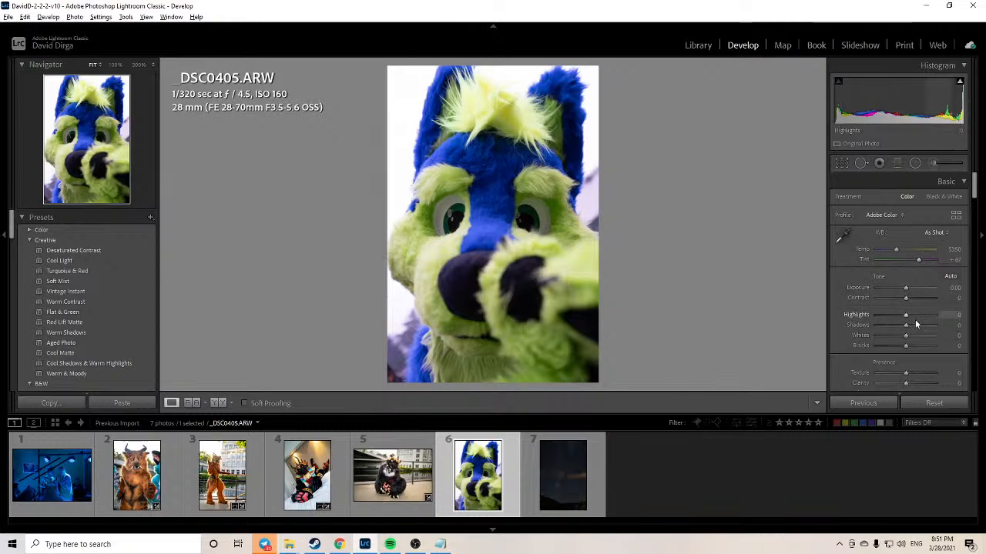
Step: Set Highlights to −39, Shadows to +49, Whites to +19 and Blacks to −12, and warm the temperature to 6035
{"action": "mouse_move", "coordinate": [906, 330]}
{"action": "left_mouse_down"}
{"action": "mouse_move", "coordinate": [920, 328]}
{"action": "mouse_move", "coordinate": [910, 338]}
{"action": "mouse_move", "coordinate": [905, 314]}
{"action": "mouse_move", "coordinate": [891, 315]}
{"action": "mouse_move", "coordinate": [902, 346]}
{"action": "left_mouse_up"}
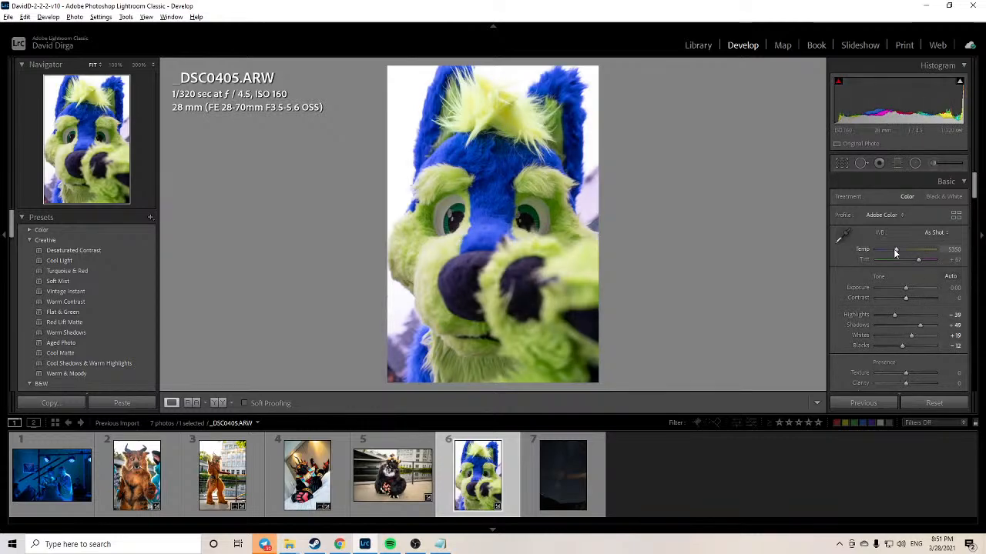
{"action": "left_click_drag", "start_coordinate": [895, 250], "coordinate": [899, 255]}
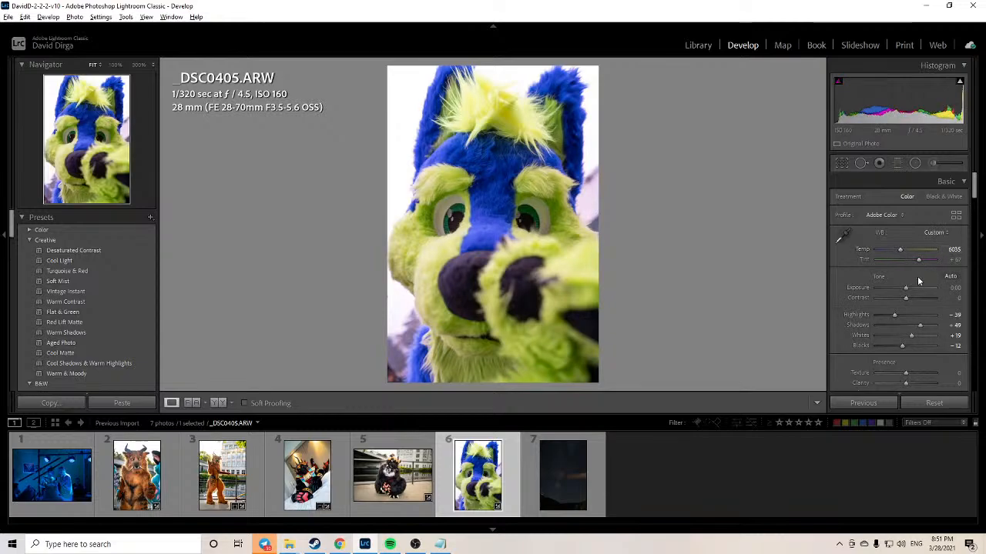
Step: Set Clarity to +15 and Dehaze to +15 for _DSC0405.ARW
{"action": "scroll", "coordinate": [901, 257], "scroll_direction": "down", "scroll_amount": 2}
{"action": "left_click", "coordinate": [950, 319]}
{"action": "type", "text": "15"}
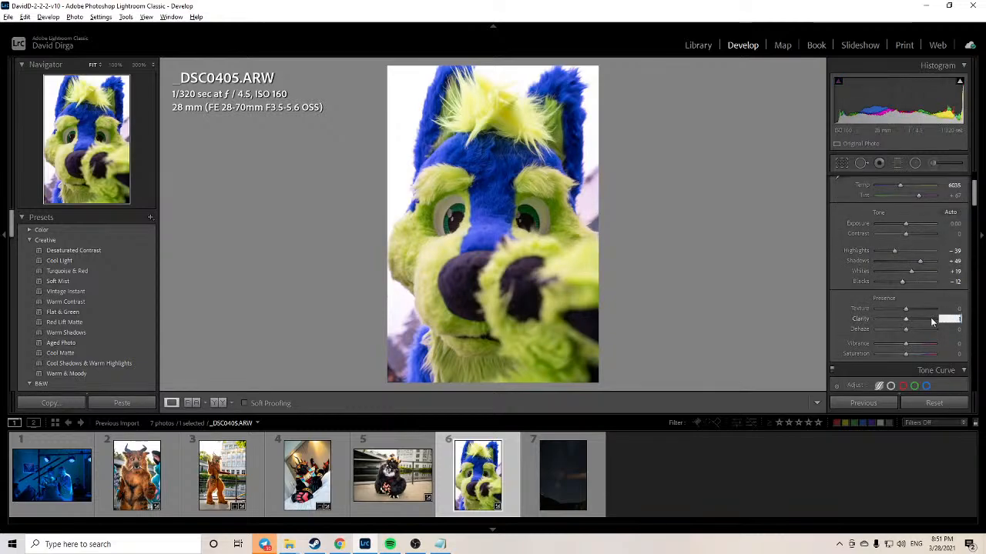
{"action": "key", "text": "Return"}
{"action": "left_click", "coordinate": [957, 329]}
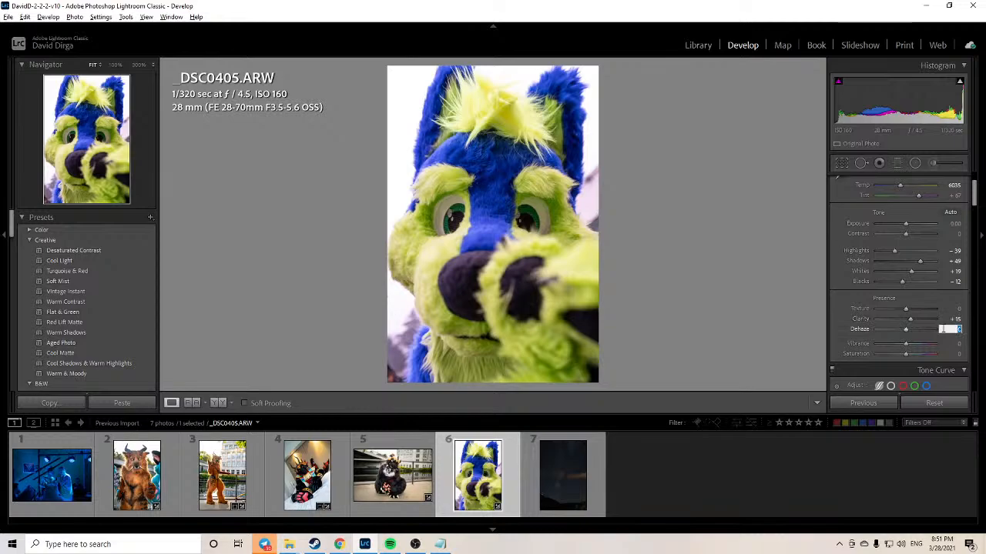
{"action": "type", "text": "15"}
{"action": "key", "text": "Return"}
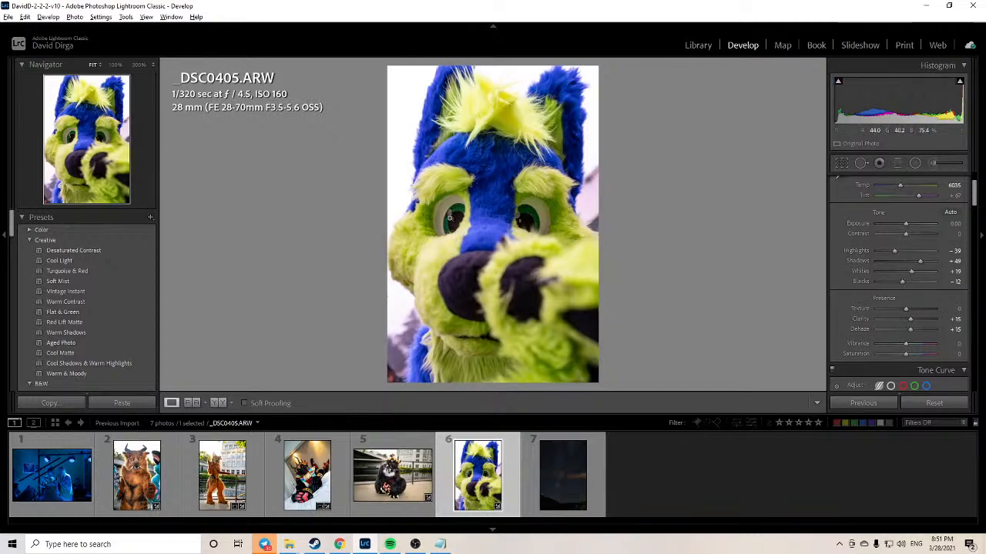
Step: Paint the green iris of the left eye in the photo with an Adjustment Brush using the Iris Enhance effect
{"action": "left_click", "coordinate": [456, 214]}
{"action": "left_click", "coordinate": [932, 162]}
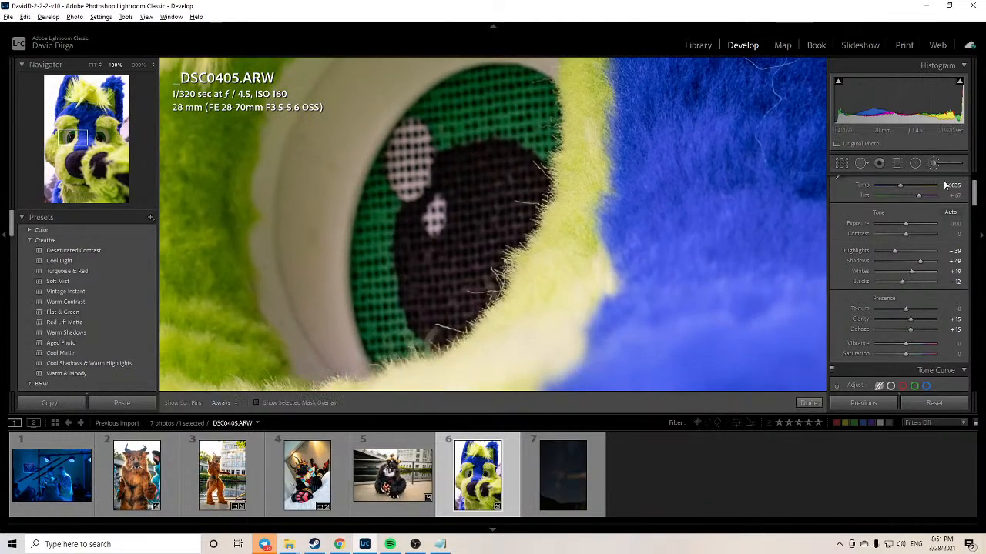
{"action": "left_click", "coordinate": [882, 201]}
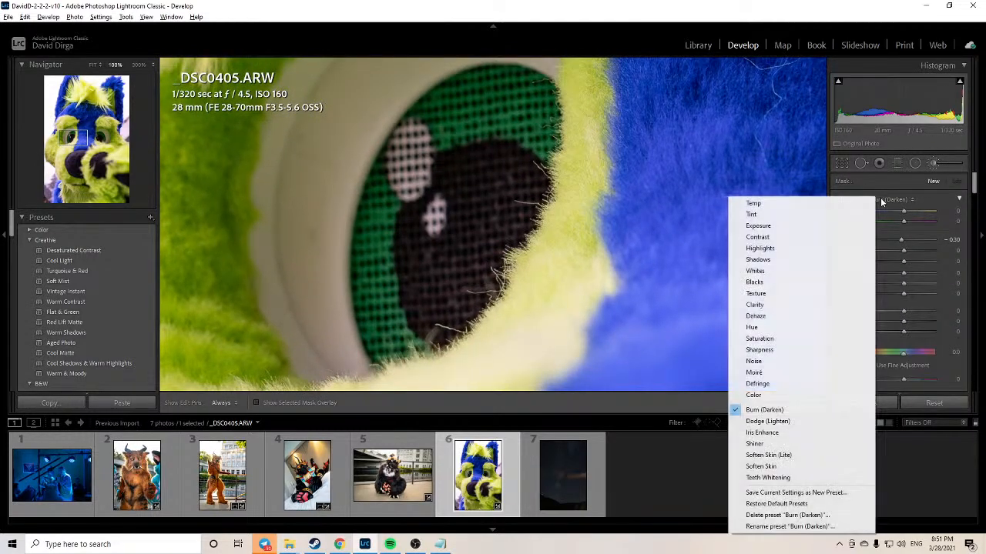
{"action": "left_click", "coordinate": [762, 433]}
{"action": "mouse_move", "coordinate": [389, 193]}
{"action": "left_mouse_down"}
{"action": "mouse_move", "coordinate": [375, 317]}
{"action": "mouse_move", "coordinate": [382, 324]}
{"action": "mouse_move", "coordinate": [383, 290]}
{"action": "mouse_move", "coordinate": [429, 147]}
{"action": "left_mouse_up"}
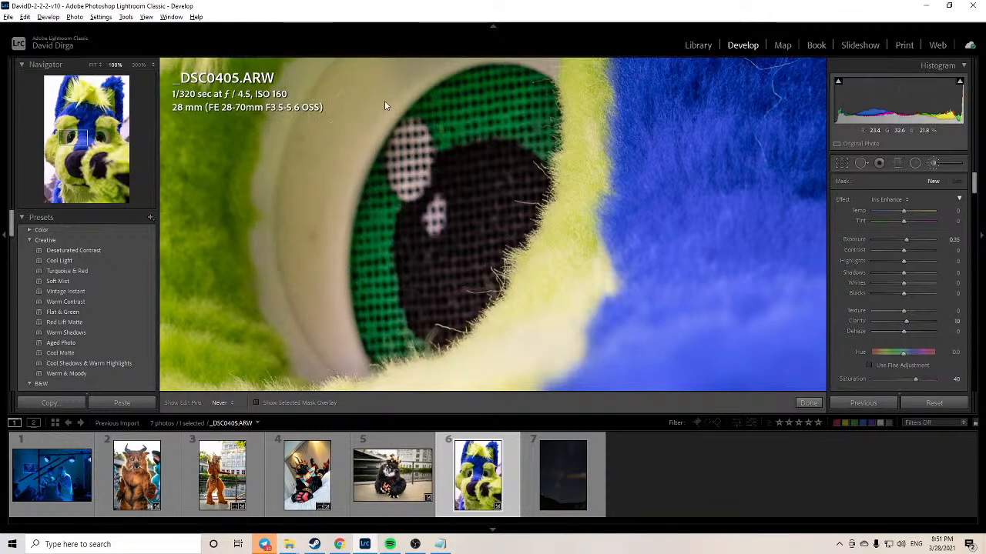
{"action": "left_click_drag", "start_coordinate": [427, 119], "coordinate": [365, 263]}
{"action": "mouse_move", "coordinate": [359, 185]}
{"action": "left_mouse_down"}
{"action": "mouse_move", "coordinate": [458, 188]}
{"action": "mouse_move", "coordinate": [460, 199]}
{"action": "mouse_move", "coordinate": [396, 174]}
{"action": "mouse_move", "coordinate": [458, 184]}
{"action": "left_mouse_up"}
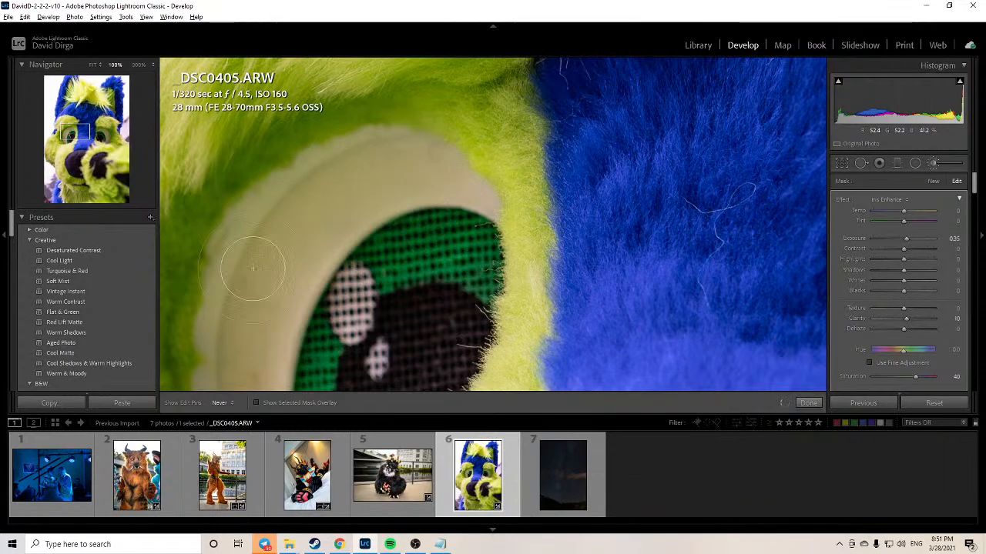
{"action": "left_click_drag", "start_coordinate": [304, 331], "coordinate": [354, 178]}
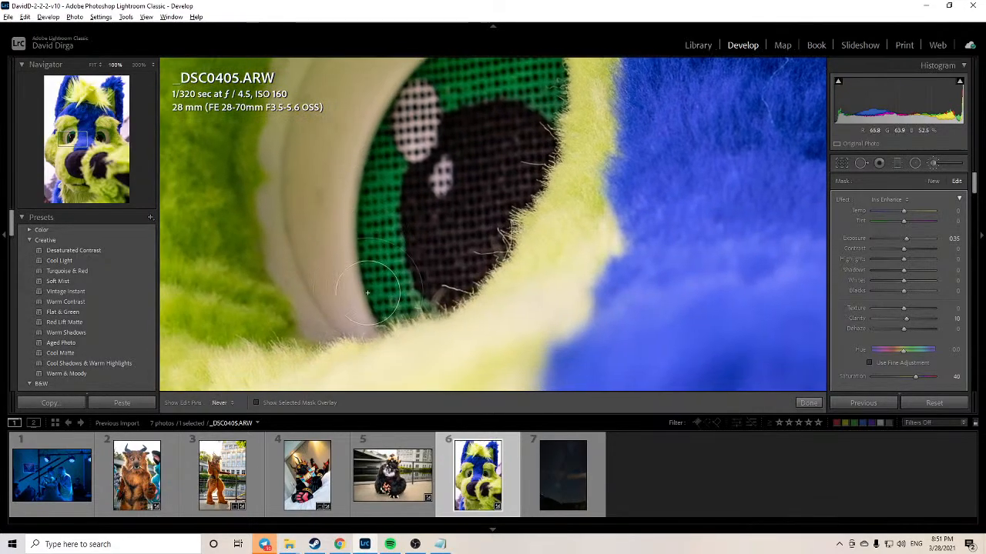
Step: Extend the same Iris Enhance brush adjustment over the mesh iris of the right eye
{"action": "left_click_drag", "start_coordinate": [490, 215], "coordinate": [346, 231]}
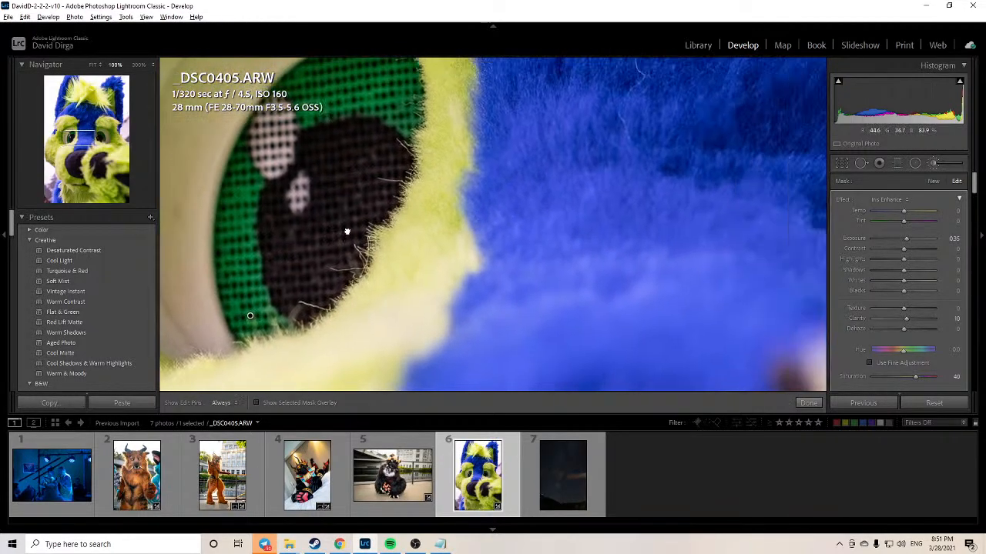
{"action": "left_click_drag", "start_coordinate": [762, 214], "coordinate": [347, 267]}
{"action": "mouse_move", "coordinate": [549, 133]}
{"action": "left_mouse_down"}
{"action": "mouse_move", "coordinate": [557, 119]}
{"action": "mouse_move", "coordinate": [624, 92]}
{"action": "mouse_move", "coordinate": [667, 114]}
{"action": "mouse_move", "coordinate": [706, 93]}
{"action": "mouse_move", "coordinate": [763, 321]}
{"action": "mouse_move", "coordinate": [721, 330]}
{"action": "mouse_move", "coordinate": [616, 121]}
{"action": "mouse_move", "coordinate": [605, 122]}
{"action": "mouse_move", "coordinate": [588, 187]}
{"action": "mouse_move", "coordinate": [630, 126]}
{"action": "mouse_move", "coordinate": [616, 181]}
{"action": "mouse_move", "coordinate": [622, 194]}
{"action": "mouse_move", "coordinate": [658, 86]}
{"action": "mouse_move", "coordinate": [585, 223]}
{"action": "mouse_move", "coordinate": [568, 323]}
{"action": "left_mouse_up"}
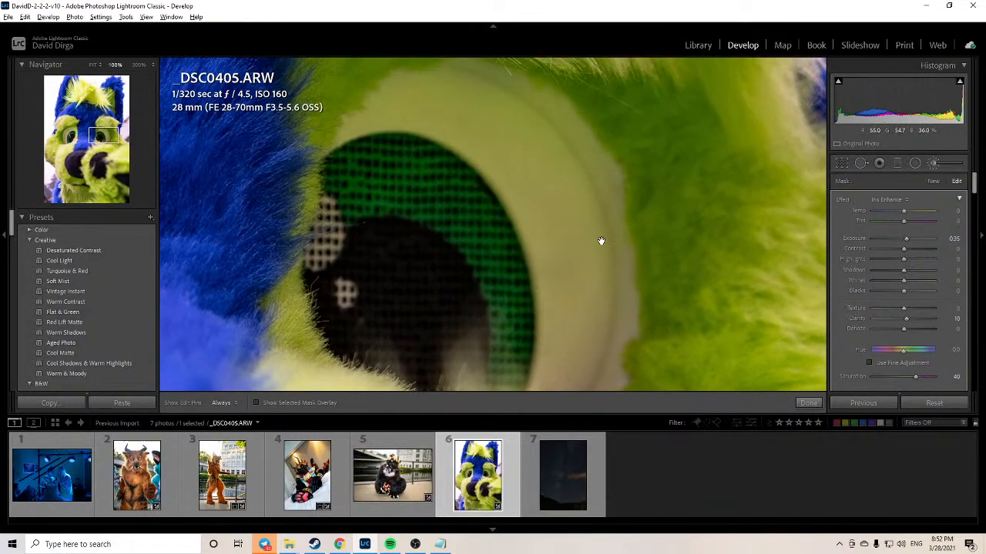
{"action": "mouse_move", "coordinate": [600, 241]}
{"action": "left_mouse_down"}
{"action": "mouse_move", "coordinate": [598, 209]}
{"action": "mouse_move", "coordinate": [581, 238]}
{"action": "mouse_move", "coordinate": [574, 310]}
{"action": "mouse_move", "coordinate": [560, 332]}
{"action": "mouse_move", "coordinate": [548, 191]}
{"action": "left_mouse_up"}
{"action": "key", "text": "h"}
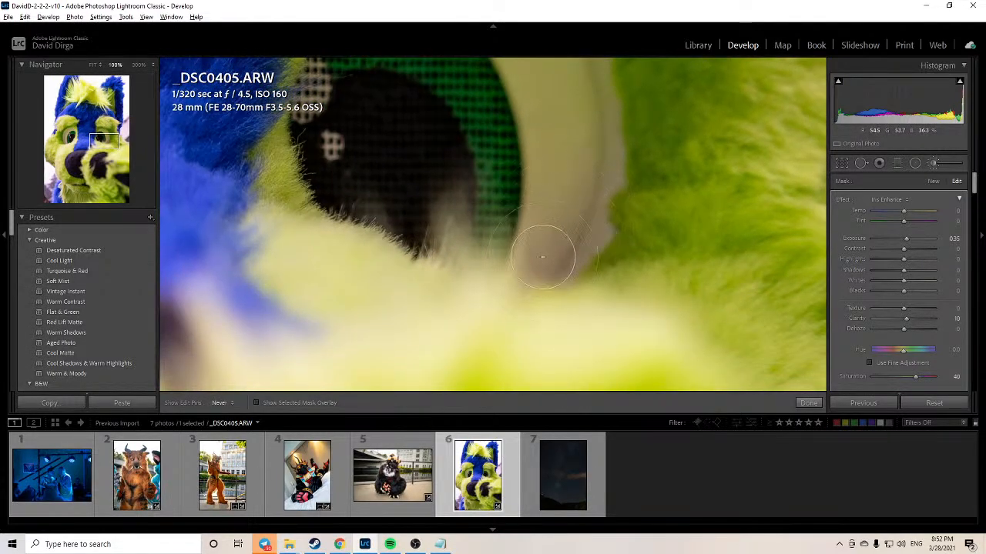
{"action": "mouse_move", "coordinate": [543, 257]}
{"action": "left_mouse_down"}
{"action": "mouse_move", "coordinate": [589, 223]}
{"action": "mouse_move", "coordinate": [601, 137]}
{"action": "mouse_move", "coordinate": [534, 267]}
{"action": "mouse_move", "coordinate": [543, 204]}
{"action": "mouse_move", "coordinate": [493, 182]}
{"action": "left_mouse_up"}
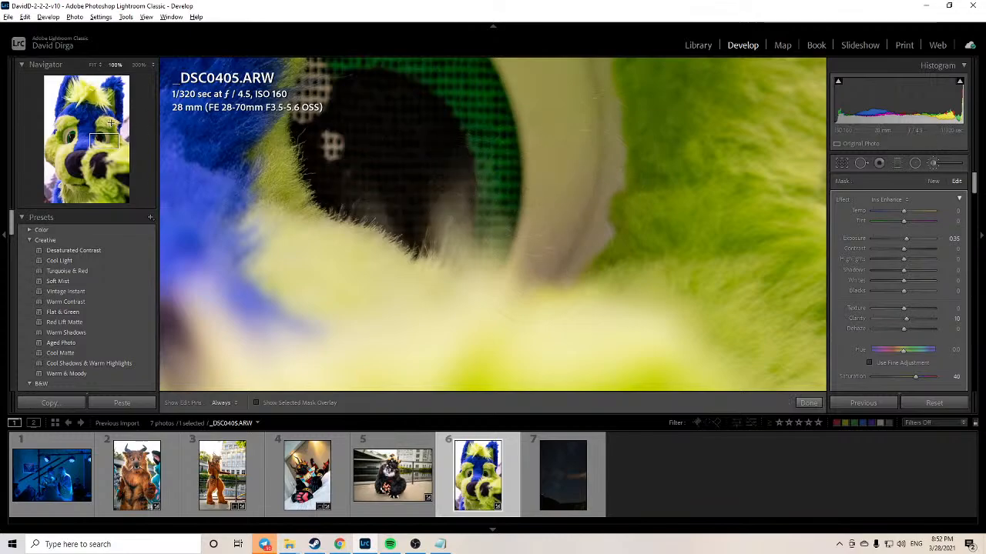
Step: Raise the Iris Enhance mask's Exposure to 0.85 and finish the brush adjustment
{"action": "key", "text": "z"}
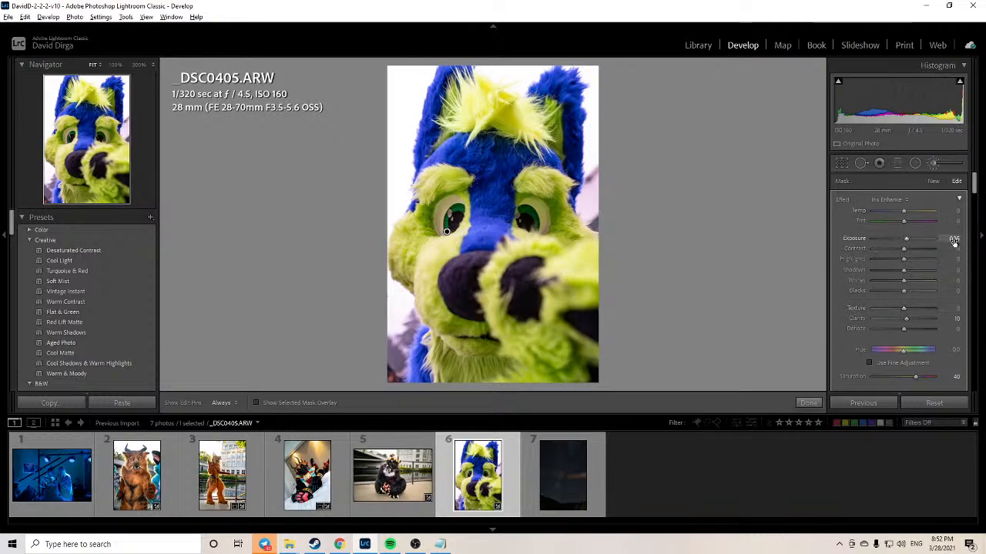
{"action": "left_click_drag", "start_coordinate": [954, 238], "coordinate": [957, 238]}
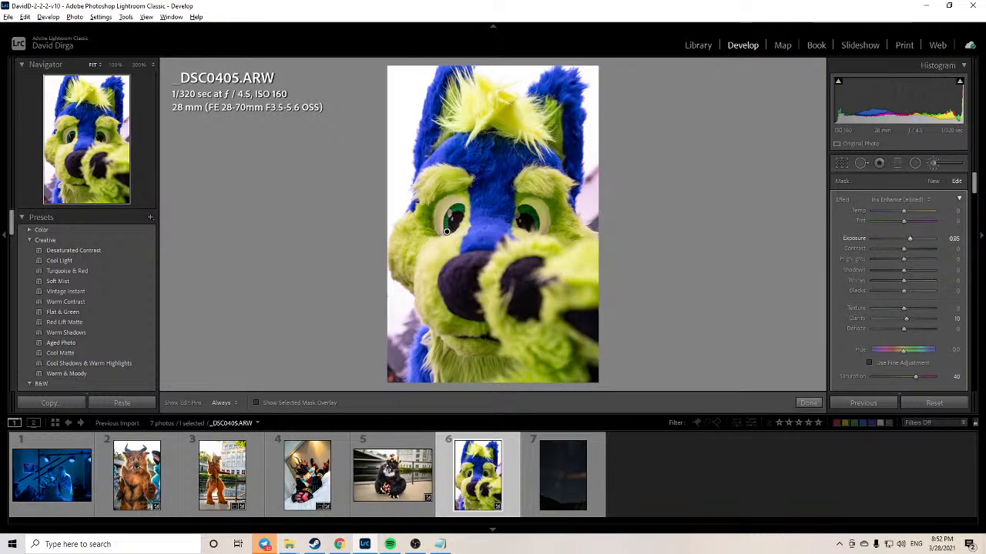
{"action": "left_click", "coordinate": [807, 404]}
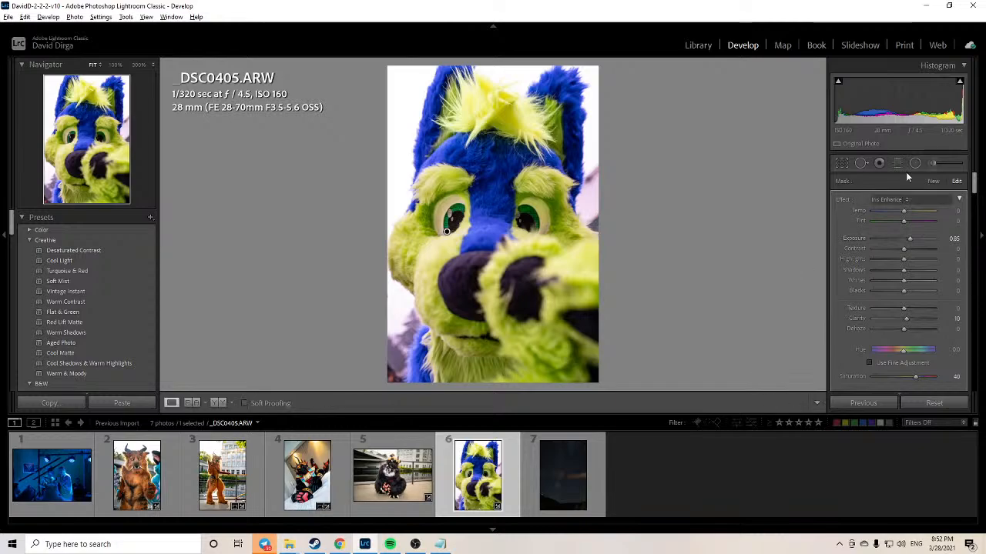
Step: Add a radial filter around the character's face with the Burn (Darken) effect and shift it slightly upward
{"action": "left_click", "coordinate": [915, 162]}
{"action": "mouse_move", "coordinate": [480, 202]}
{"action": "left_mouse_down"}
{"action": "mouse_move", "coordinate": [567, 116]}
{"action": "mouse_move", "coordinate": [554, 187]}
{"action": "left_mouse_up"}
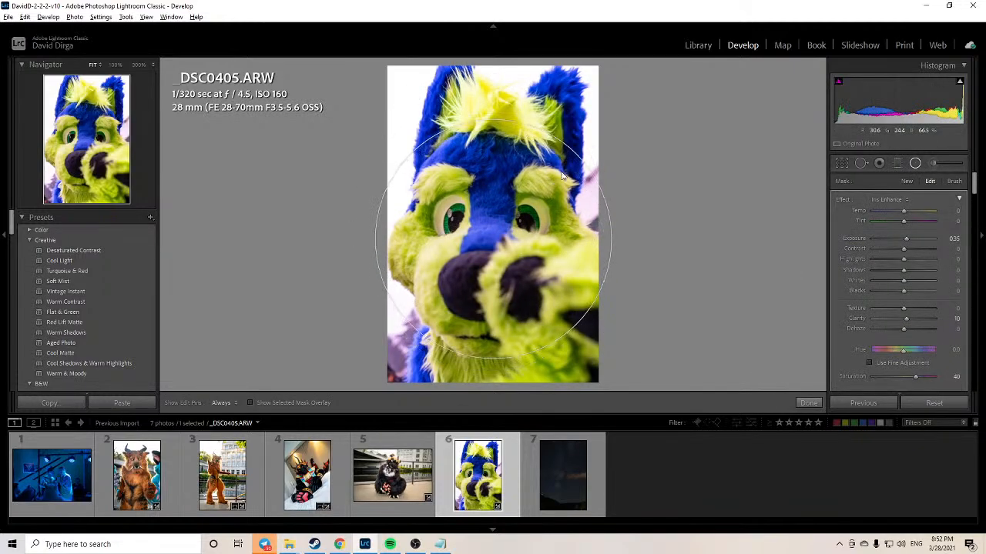
{"action": "left_click", "coordinate": [890, 200]}
{"action": "left_click", "coordinate": [772, 410]}
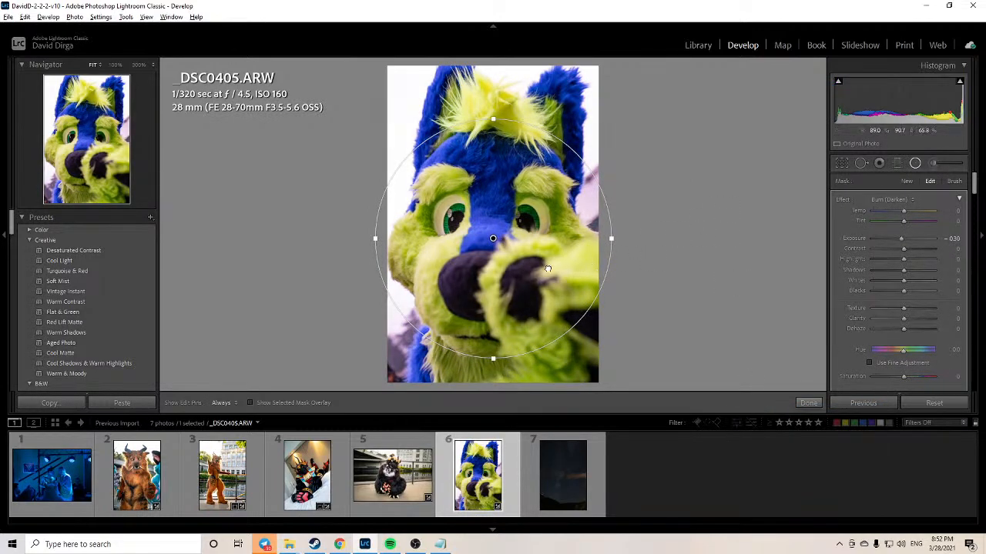
{"action": "left_click_drag", "start_coordinate": [547, 267], "coordinate": [547, 263]}
{"action": "left_click", "coordinate": [809, 403]}
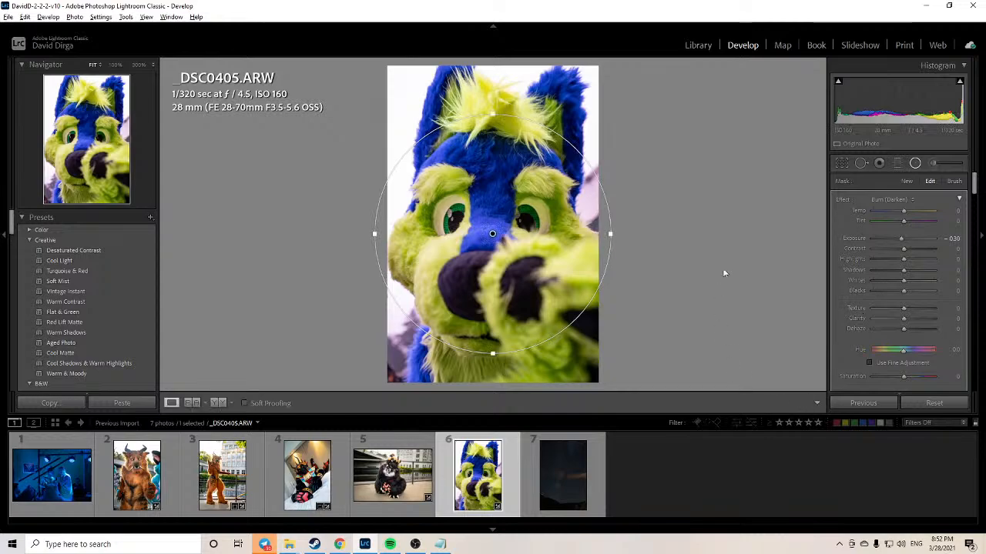
Step: Compare the edited photo with its Before version and set the temperature to 5350
{"action": "key", "text": "backslash"}
{"action": "key", "text": "backslash"}
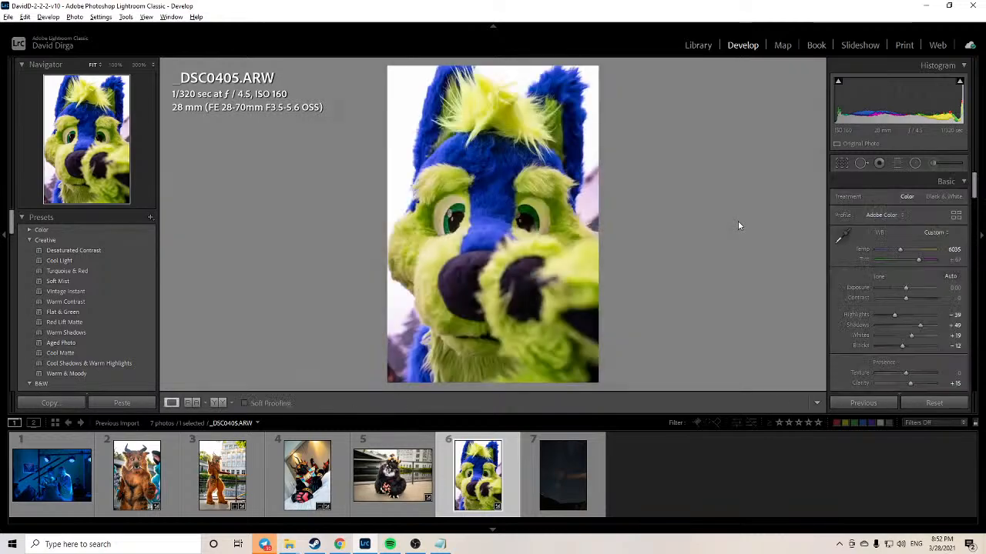
{"action": "key", "text": "backslash"}
{"action": "key", "text": "backslash"}
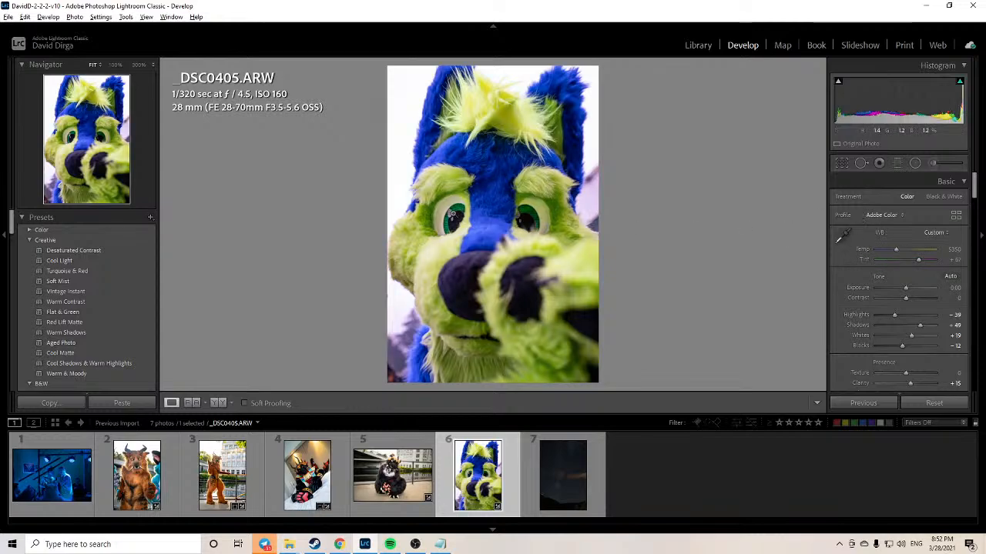
{"action": "left_click", "coordinate": [932, 162]}
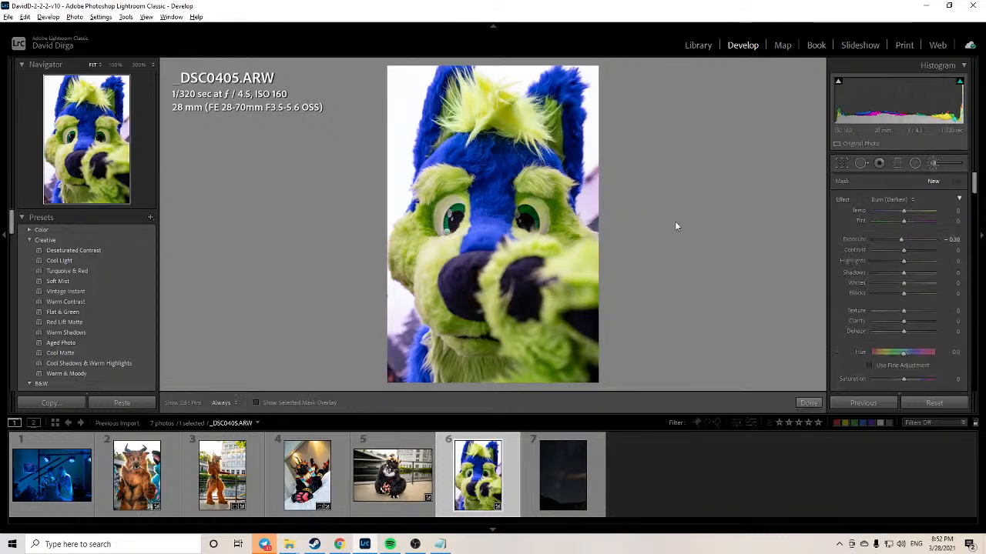
{"action": "left_click", "coordinate": [100, 131]}
{"action": "left_click", "coordinate": [100, 131]}
{"action": "left_click", "coordinate": [99, 130]}
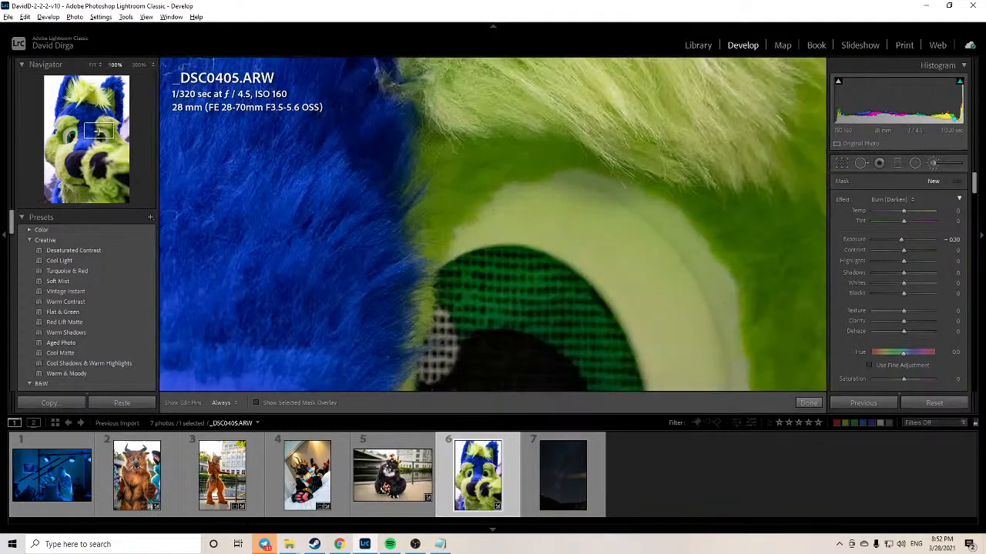
{"action": "left_click", "coordinate": [951, 162]}
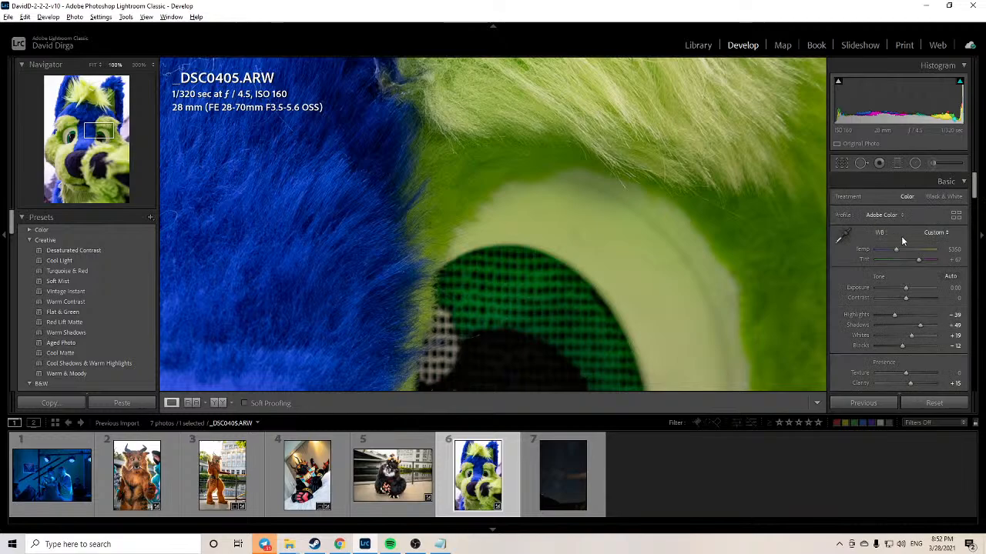
{"action": "left_click", "coordinate": [881, 215]}
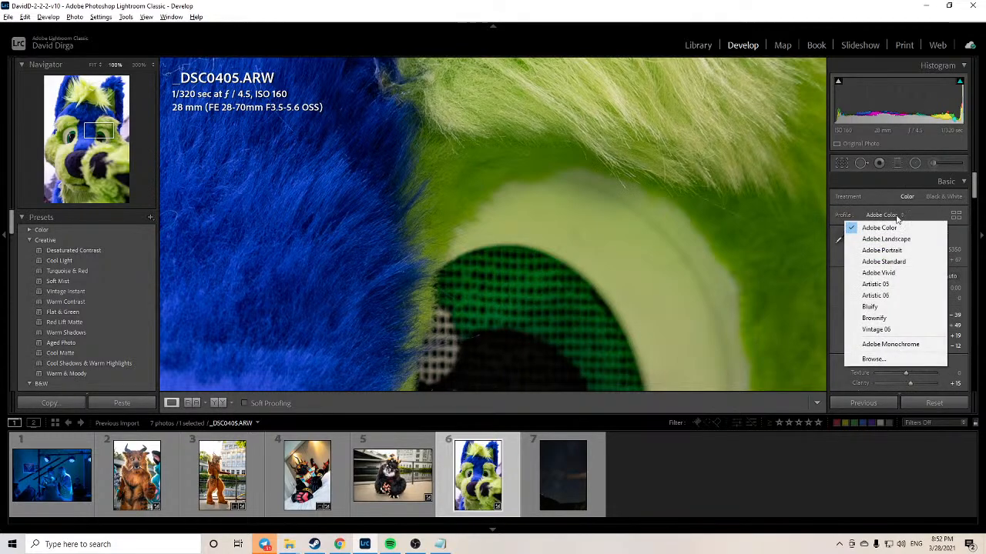
{"action": "left_click", "coordinate": [830, 264]}
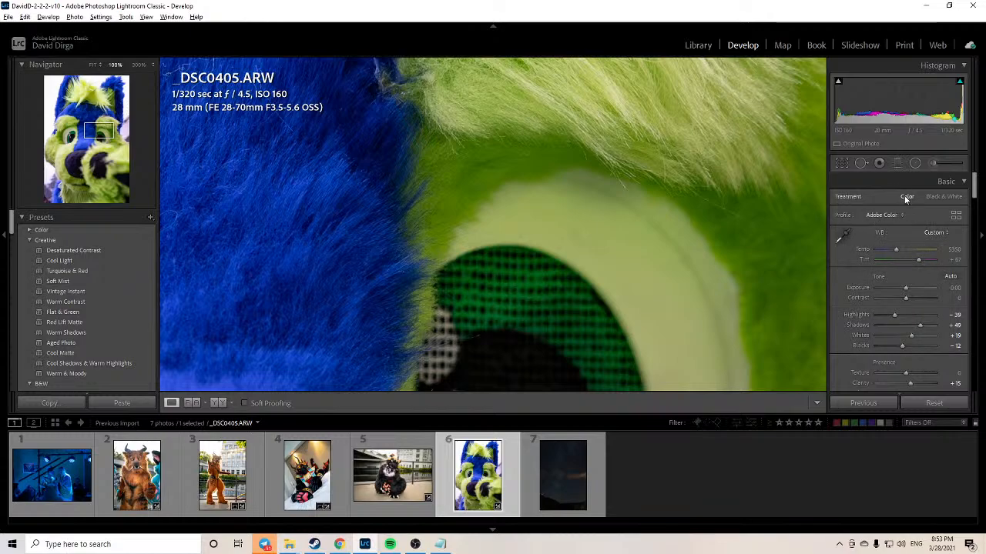
Step: Desaturate the yellowish white around the right eye with an Adjustment Brush using the Saturation effect at −50
{"action": "left_click_drag", "start_coordinate": [682, 329], "coordinate": [569, 216]}
{"action": "left_click", "coordinate": [932, 163]}
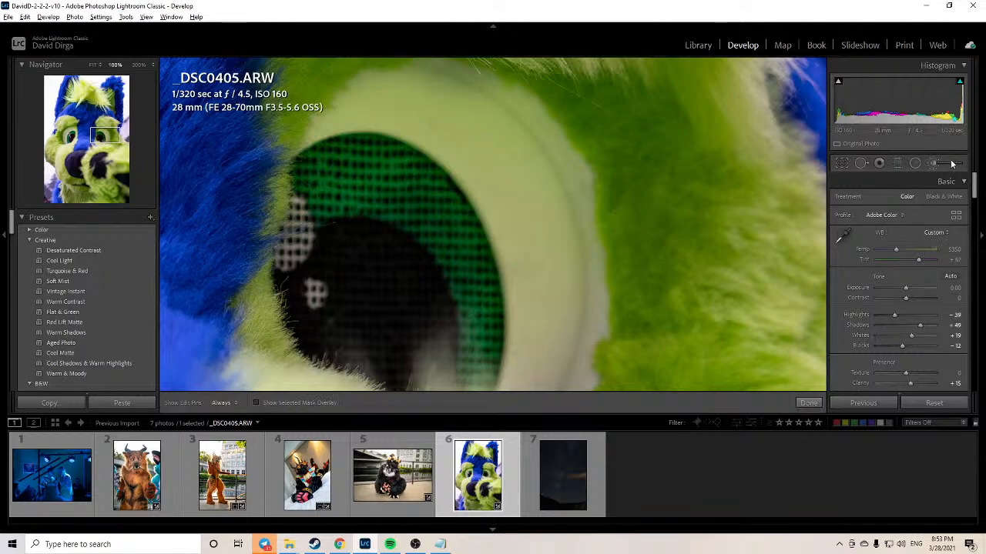
{"action": "left_click", "coordinate": [890, 200]}
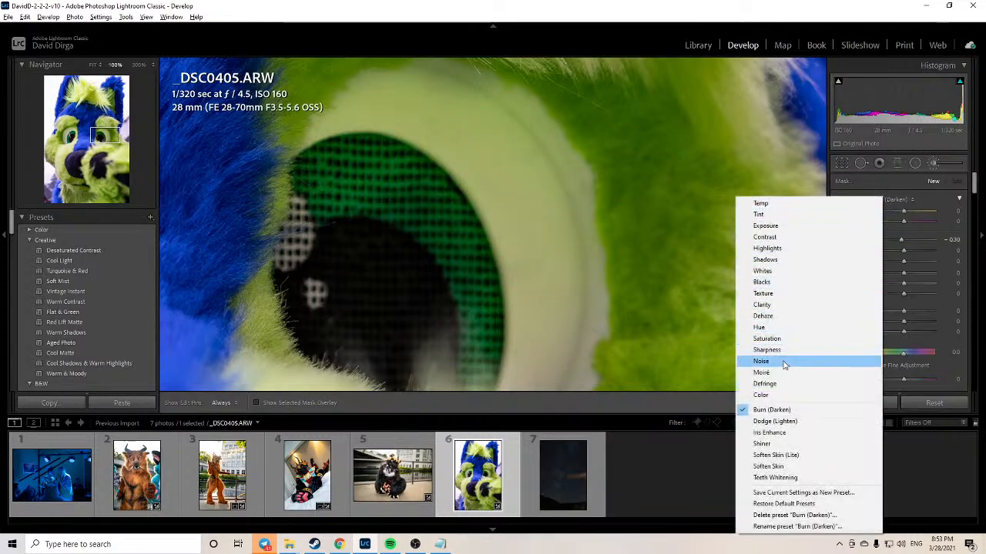
{"action": "left_click", "coordinate": [770, 339]}
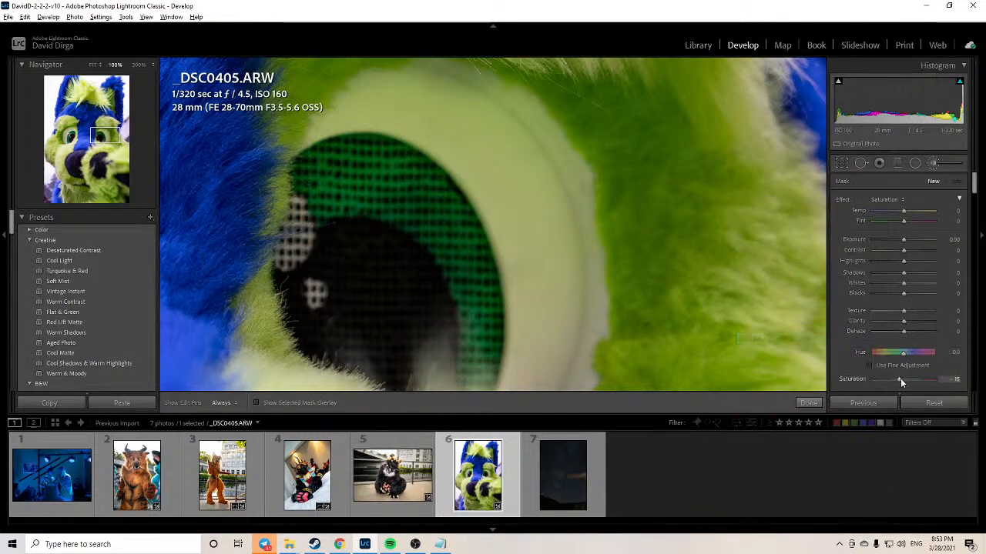
{"action": "left_click_drag", "start_coordinate": [900, 379], "coordinate": [888, 379]}
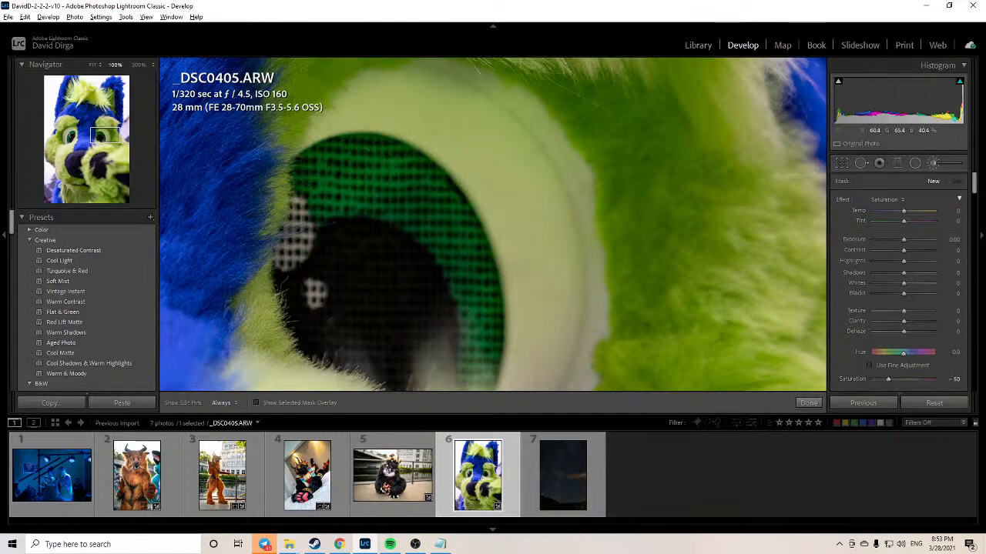
{"action": "left_click_drag", "start_coordinate": [447, 112], "coordinate": [371, 104]}
{"action": "mouse_move", "coordinate": [462, 105]}
{"action": "left_mouse_down"}
{"action": "mouse_move", "coordinate": [504, 113]}
{"action": "mouse_move", "coordinate": [542, 248]}
{"action": "mouse_move", "coordinate": [482, 155]}
{"action": "mouse_move", "coordinate": [506, 191]}
{"action": "left_mouse_up"}
{"action": "mouse_move", "coordinate": [546, 339]}
{"action": "left_mouse_down"}
{"action": "mouse_move", "coordinate": [563, 314]}
{"action": "mouse_move", "coordinate": [545, 358]}
{"action": "mouse_move", "coordinate": [558, 211]}
{"action": "mouse_move", "coordinate": [500, 121]}
{"action": "mouse_move", "coordinate": [393, 96]}
{"action": "mouse_move", "coordinate": [365, 107]}
{"action": "mouse_move", "coordinate": [410, 108]}
{"action": "mouse_move", "coordinate": [539, 238]}
{"action": "left_mouse_up"}
{"action": "left_click_drag", "start_coordinate": [556, 319], "coordinate": [552, 331]}
Step: Treat the white around the left eye with the same desaturating brush and finish the brush adjustment
{"action": "key", "text": "space"}
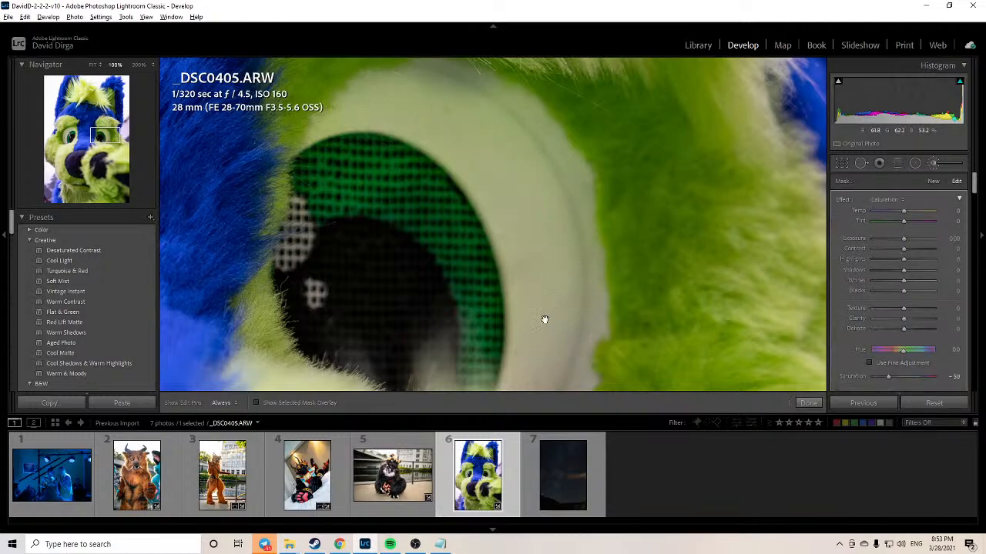
{"action": "left_click_drag", "start_coordinate": [338, 216], "coordinate": [738, 210]}
{"action": "mouse_move", "coordinate": [296, 213]}
{"action": "left_mouse_down"}
{"action": "mouse_move", "coordinate": [673, 221]}
{"action": "mouse_move", "coordinate": [707, 242]}
{"action": "left_mouse_up"}
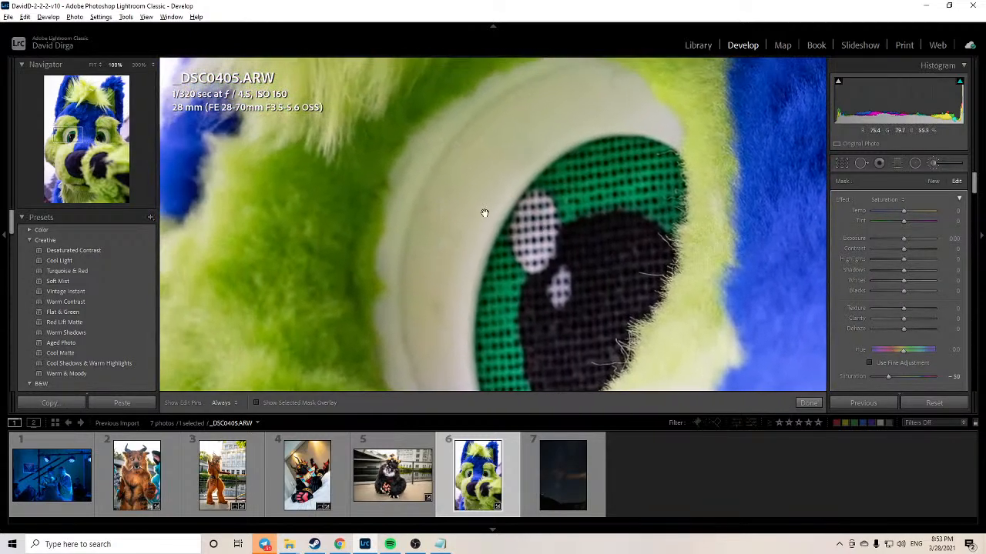
{"action": "left_click", "coordinate": [94, 136]}
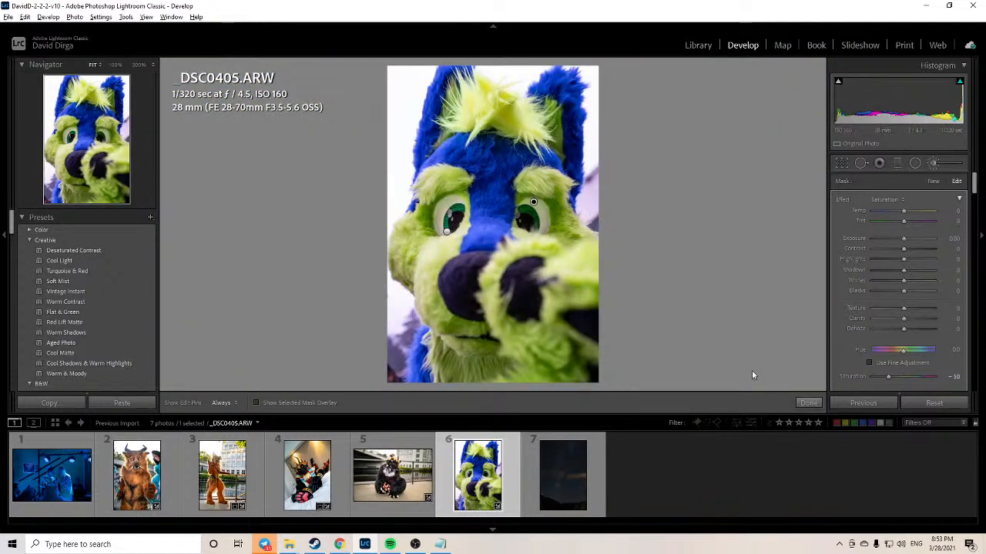
{"action": "left_click", "coordinate": [801, 402]}
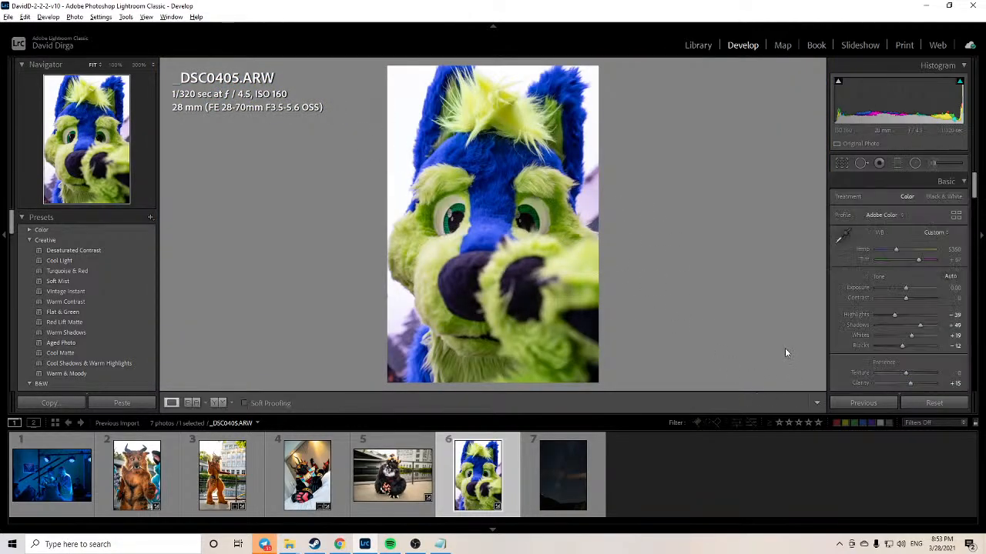
Step: Compare the edit with its Before version, and reopen the Adjustment Brush with the left eye shown at 100%
{"action": "key", "text": "backslash"}
{"action": "key", "text": "backslash"}
{"action": "left_click", "coordinate": [444, 223]}
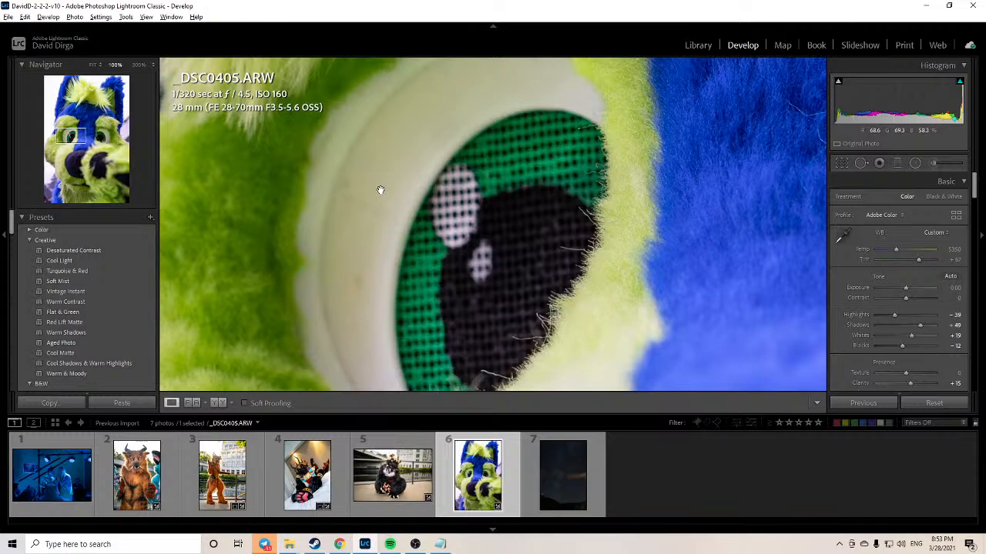
{"action": "left_click", "coordinate": [940, 163]}
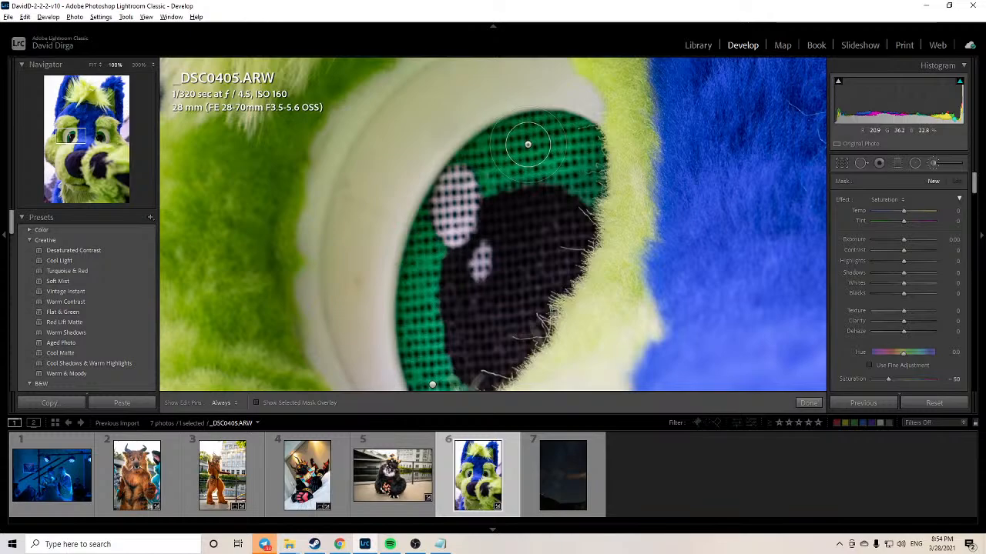
Step: Prepare a new Adjustment Brush for the left eye with Sharpness at −100 and Saturation reset to zero
{"action": "left_click", "coordinate": [938, 165]}
{"action": "left_click", "coordinate": [935, 165]}
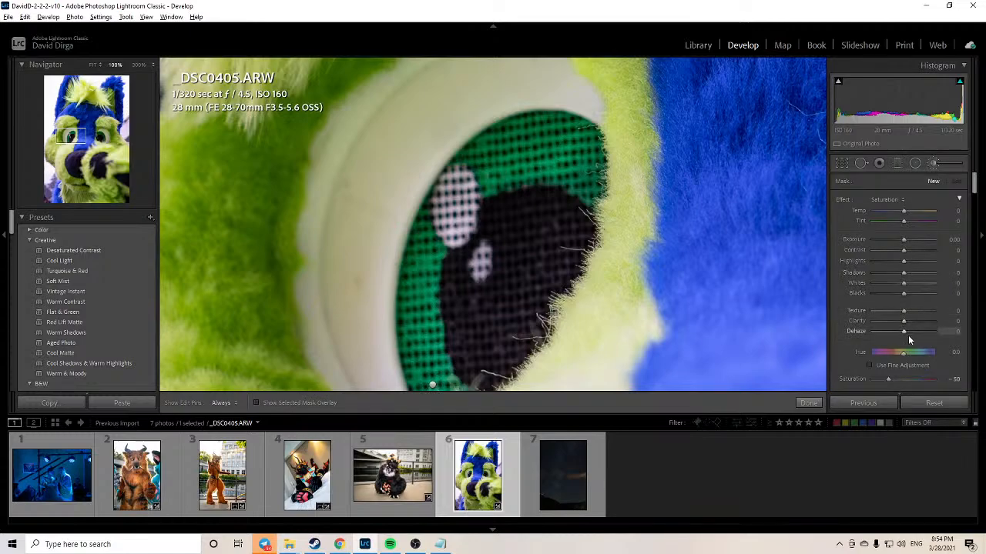
{"action": "scroll", "coordinate": [908, 336], "scroll_direction": "down", "scroll_amount": 3}
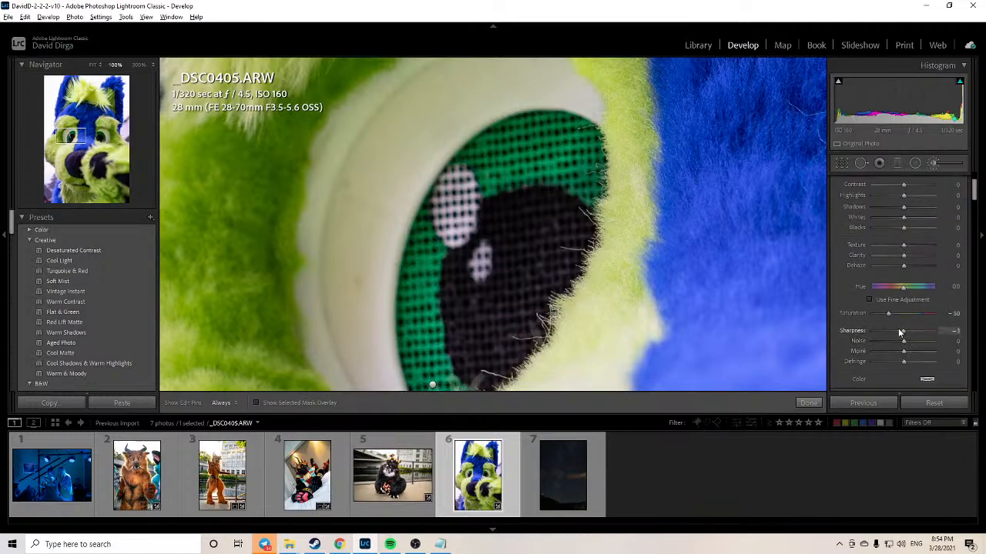
{"action": "left_click_drag", "start_coordinate": [903, 332], "coordinate": [871, 331]}
{"action": "double_click", "coordinate": [856, 315]}
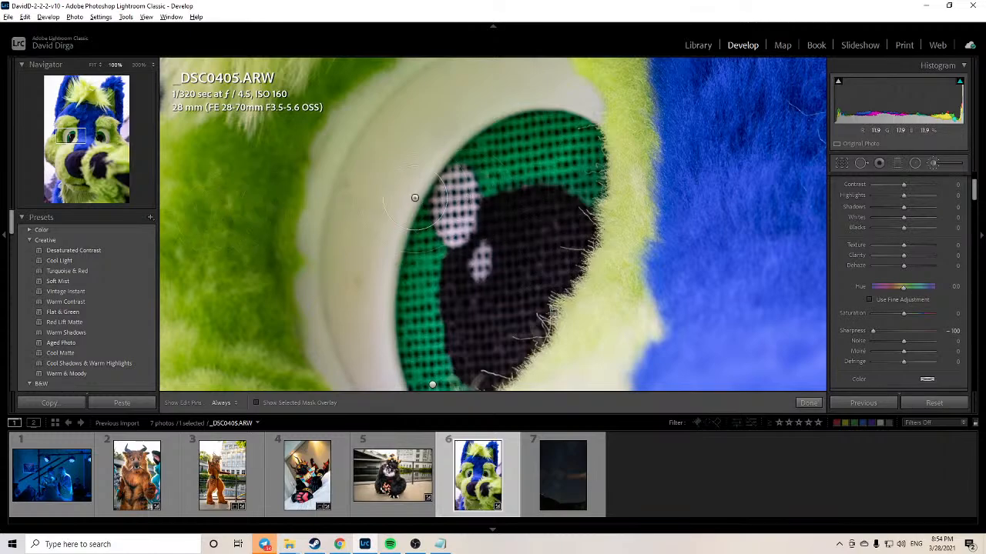
{"action": "left_click_drag", "start_coordinate": [83, 142], "coordinate": [83, 141]}
{"action": "key", "text": "z"}
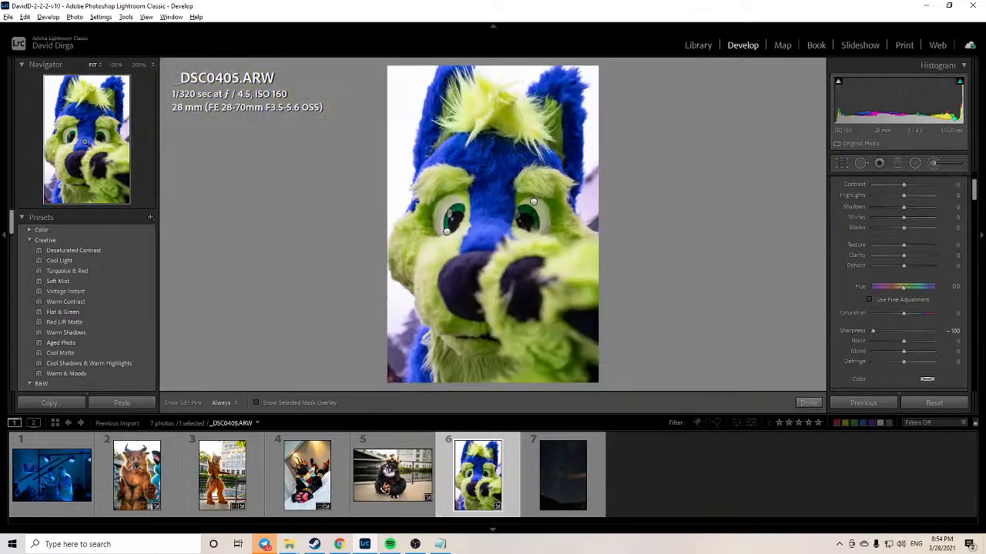
{"action": "key", "text": "z"}
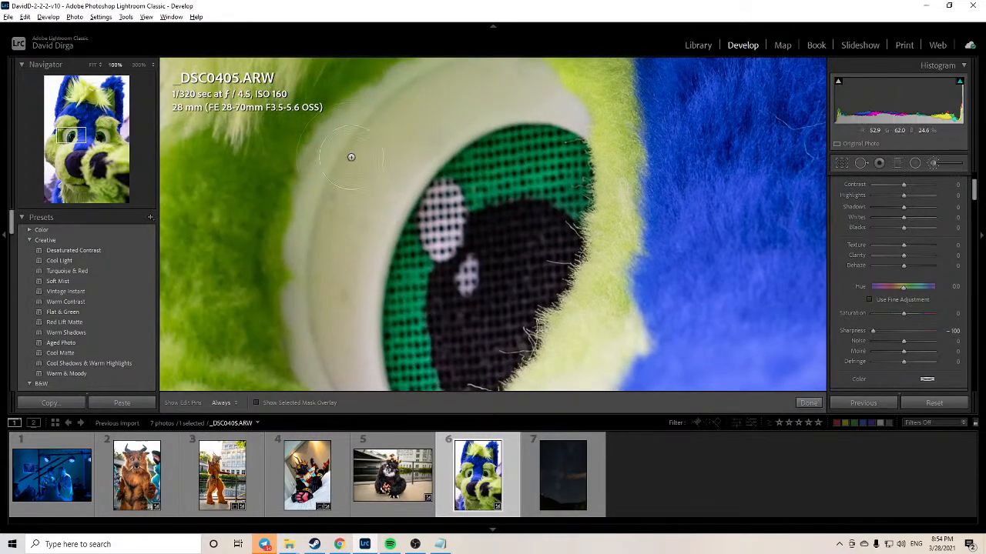
Step: Try to soften the mesh of the left eye by painting the green iris and black pupil with the −100 Sharpness brush
{"action": "scroll", "coordinate": [505, 169], "scroll_direction": "down", "scroll_amount": 3}
{"action": "mouse_move", "coordinate": [465, 183]}
{"action": "left_mouse_down"}
{"action": "mouse_move", "coordinate": [475, 199]}
{"action": "mouse_move", "coordinate": [569, 176]}
{"action": "mouse_move", "coordinate": [541, 149]}
{"action": "mouse_move", "coordinate": [455, 193]}
{"action": "mouse_move", "coordinate": [426, 234]}
{"action": "mouse_move", "coordinate": [417, 356]}
{"action": "mouse_move", "coordinate": [547, 257]}
{"action": "mouse_move", "coordinate": [536, 155]}
{"action": "mouse_move", "coordinate": [407, 314]}
{"action": "mouse_move", "coordinate": [403, 252]}
{"action": "mouse_move", "coordinate": [403, 334]}
{"action": "mouse_move", "coordinate": [470, 305]}
{"action": "mouse_move", "coordinate": [469, 195]}
{"action": "mouse_move", "coordinate": [431, 246]}
{"action": "left_mouse_up"}
{"action": "key", "text": "space"}
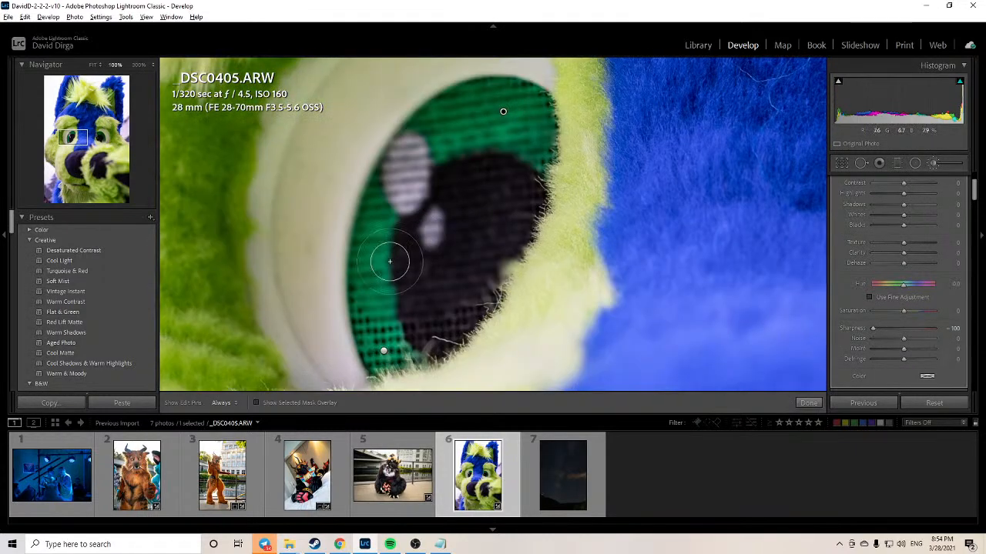
{"action": "key", "text": "h"}
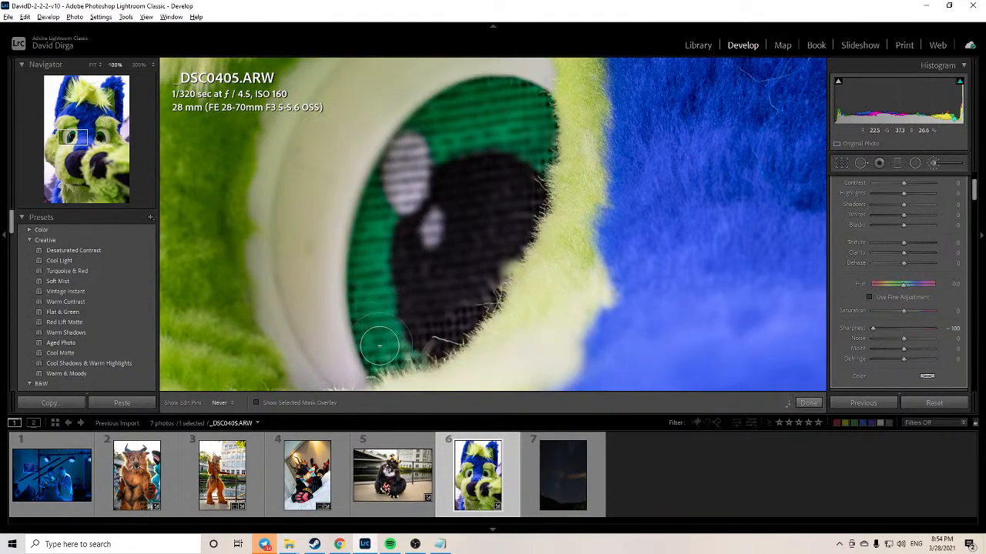
{"action": "mouse_move", "coordinate": [379, 346]}
{"action": "left_mouse_down"}
{"action": "mouse_move", "coordinate": [436, 304]}
{"action": "mouse_move", "coordinate": [462, 264]}
{"action": "mouse_move", "coordinate": [513, 110]}
{"action": "left_mouse_up"}
{"action": "key", "text": "h"}
{"action": "key", "text": "z"}
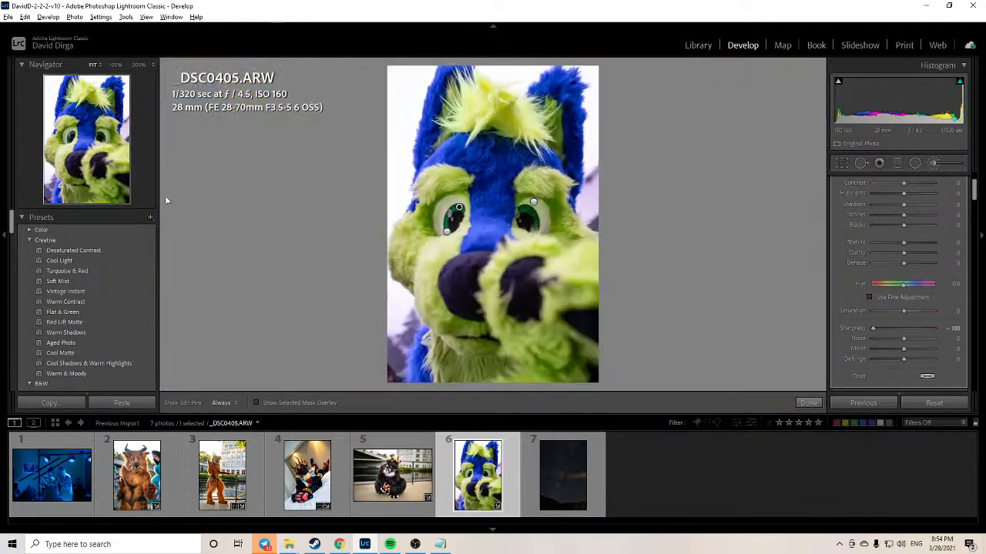
{"action": "left_click", "coordinate": [801, 404]}
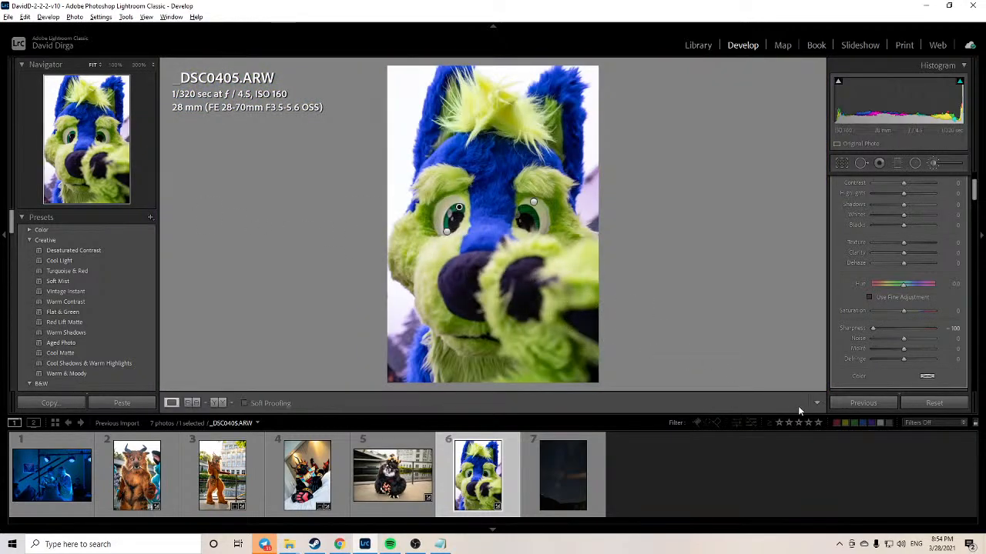
Step: Check the left eye at 100%, show its brush mask overlay, and delete the sharpness-reducing brush adjustment
{"action": "key", "text": "z"}
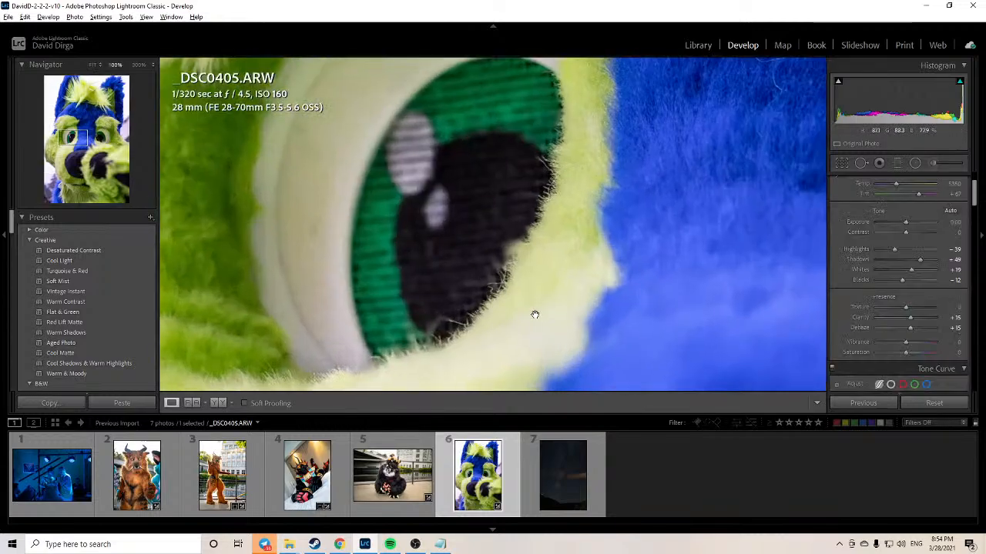
{"action": "left_click", "coordinate": [485, 158]}
{"action": "left_click", "coordinate": [480, 167]}
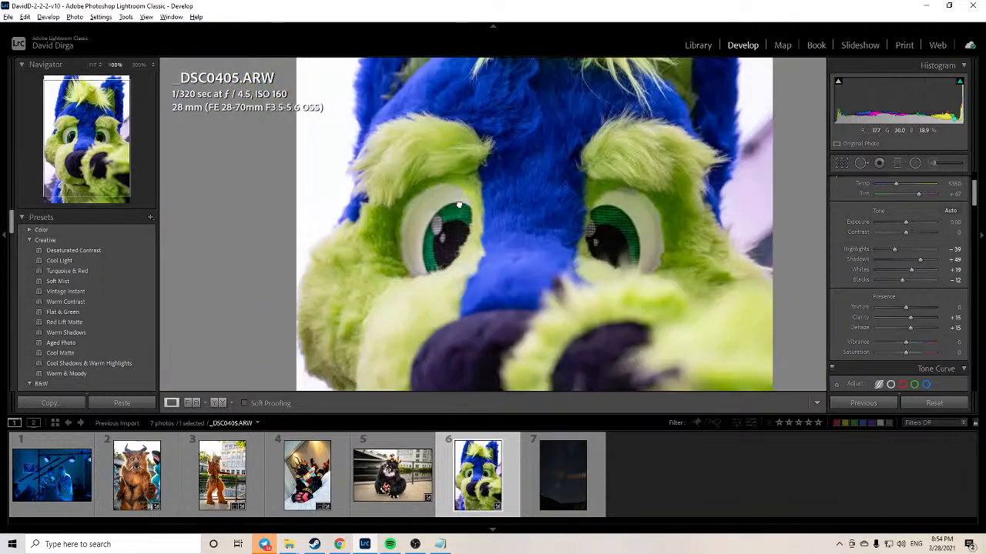
{"action": "mouse_move", "coordinate": [514, 195]}
{"action": "left_mouse_down"}
{"action": "mouse_move", "coordinate": [513, 235]}
{"action": "mouse_move", "coordinate": [700, 169]}
{"action": "left_mouse_up"}
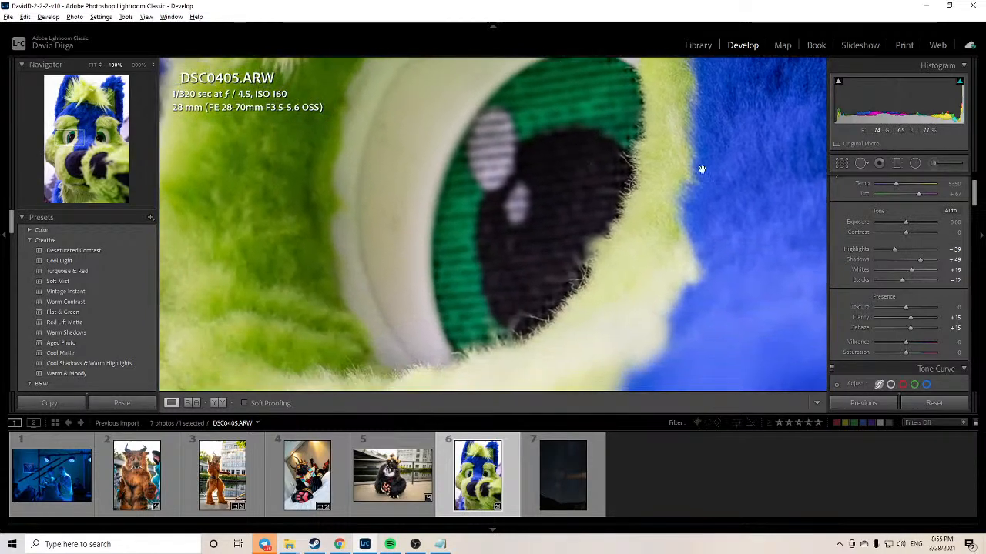
{"action": "left_click", "coordinate": [933, 163]}
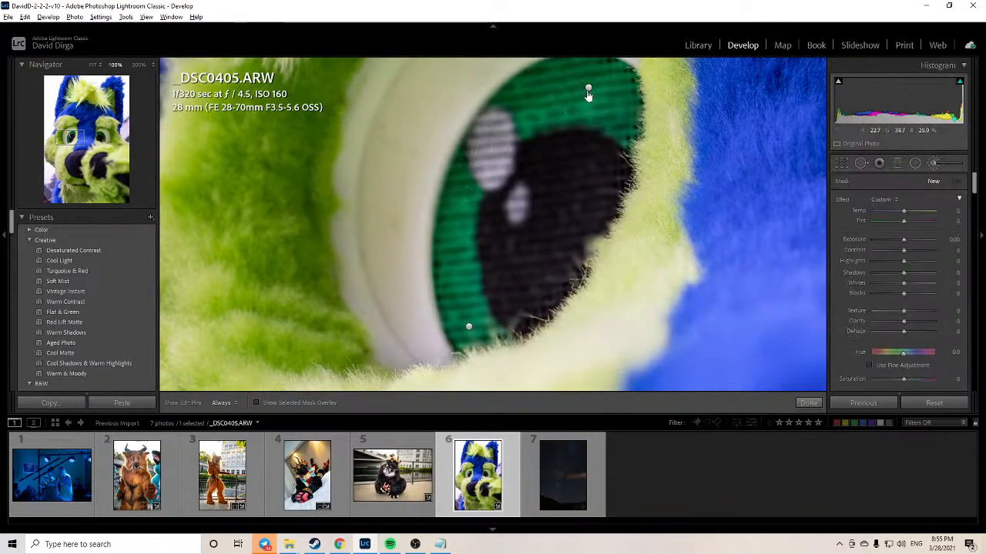
{"action": "left_click", "coordinate": [284, 404]}
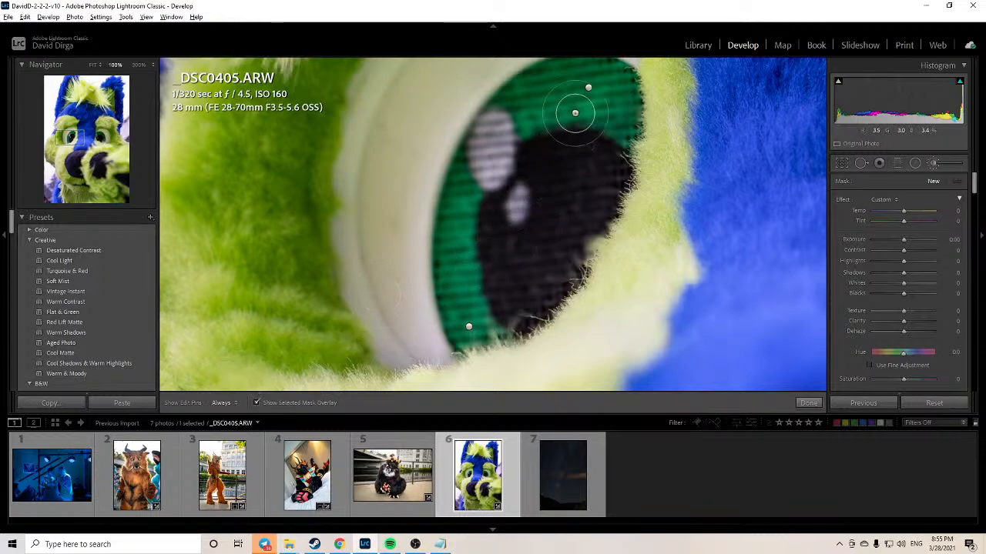
{"action": "left_click", "coordinate": [587, 90]}
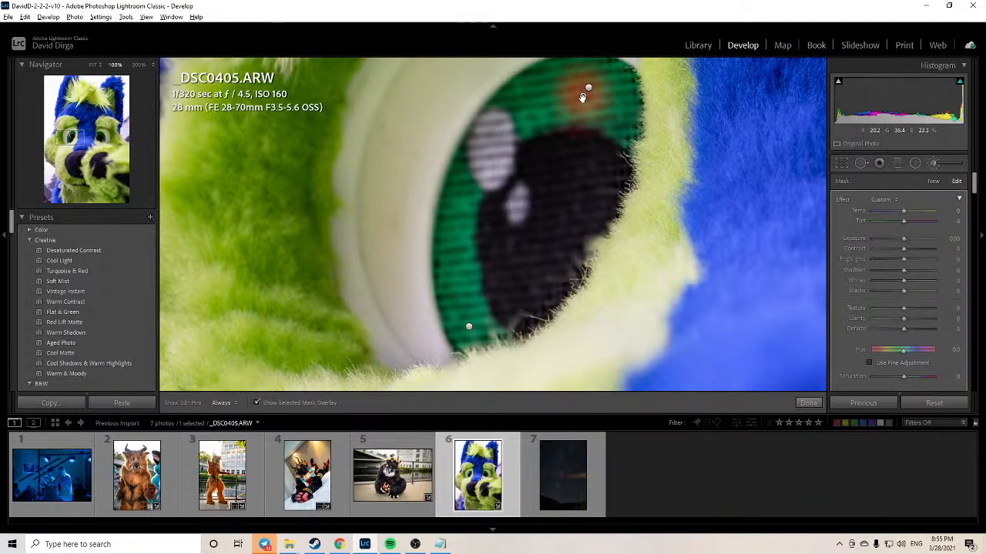
{"action": "left_click", "coordinate": [588, 88]}
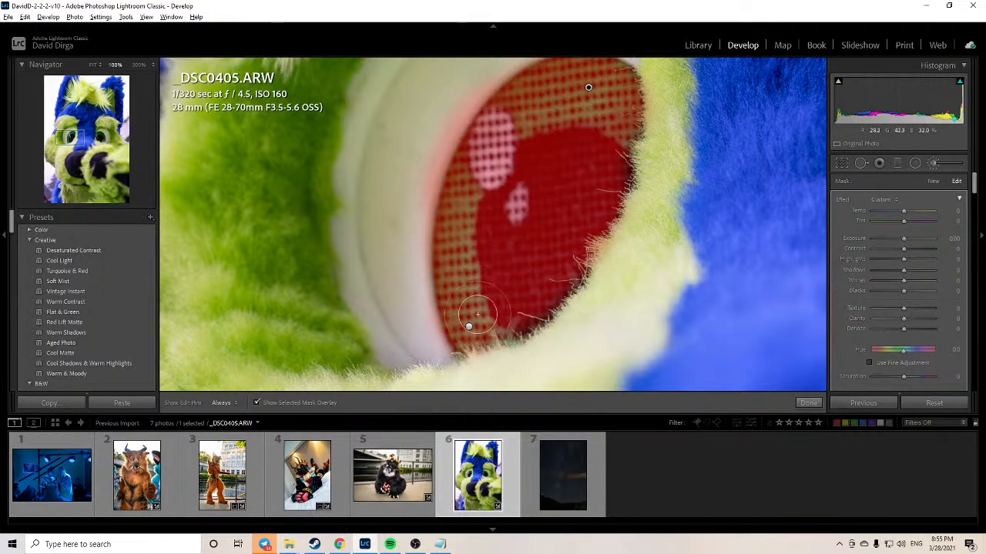
{"action": "key", "text": "Delete"}
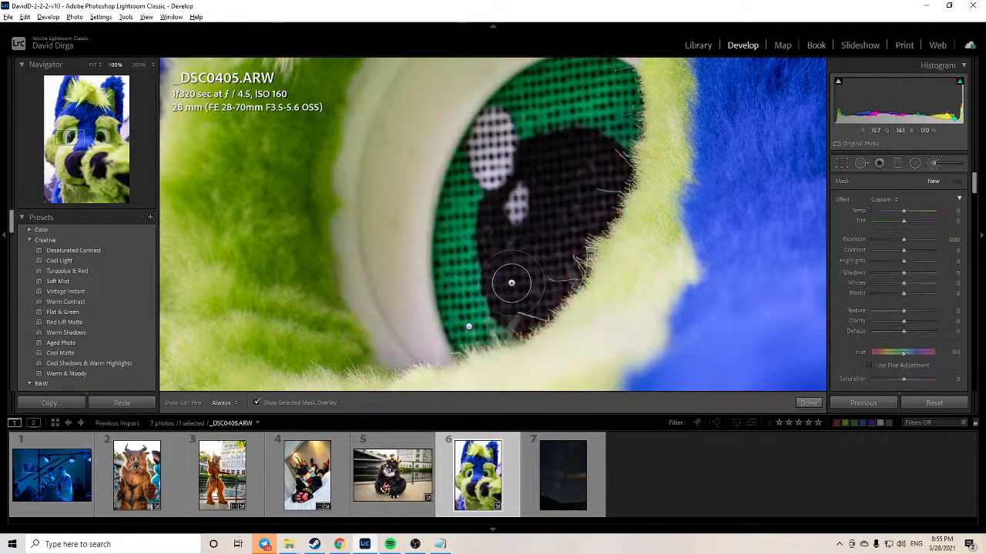
{"action": "left_click", "coordinate": [807, 404]}
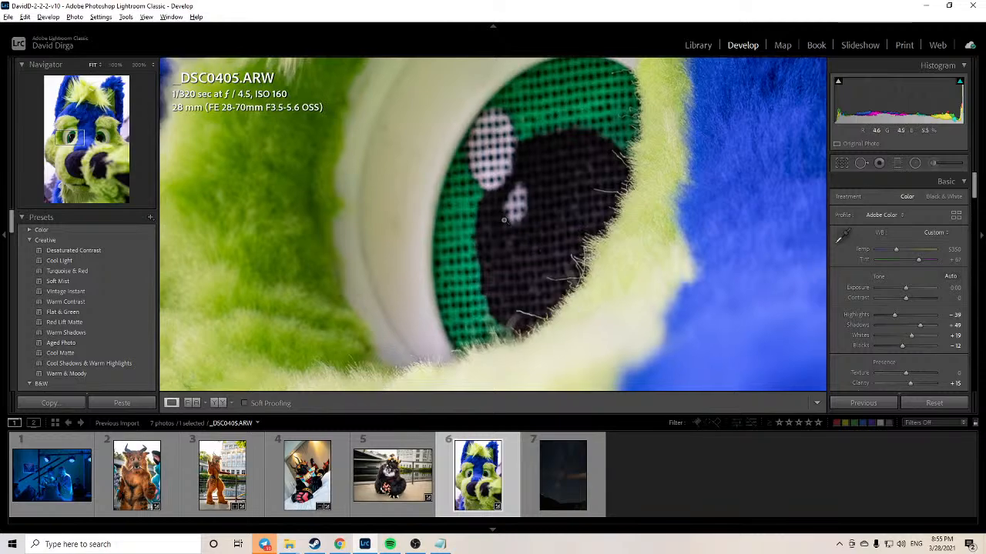
{"action": "left_click", "coordinate": [506, 218]}
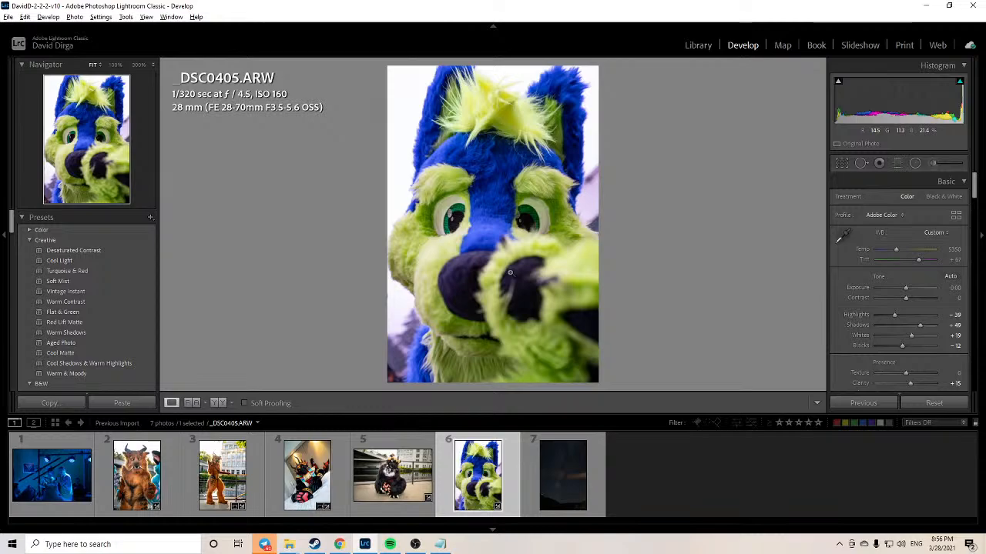
Step: Open the starry sky photo _FUR1014.ARW and set exposure +0.80, highlights −5, shadows −100, whites +25 and blacks −25
{"action": "left_click", "coordinate": [57, 481]}
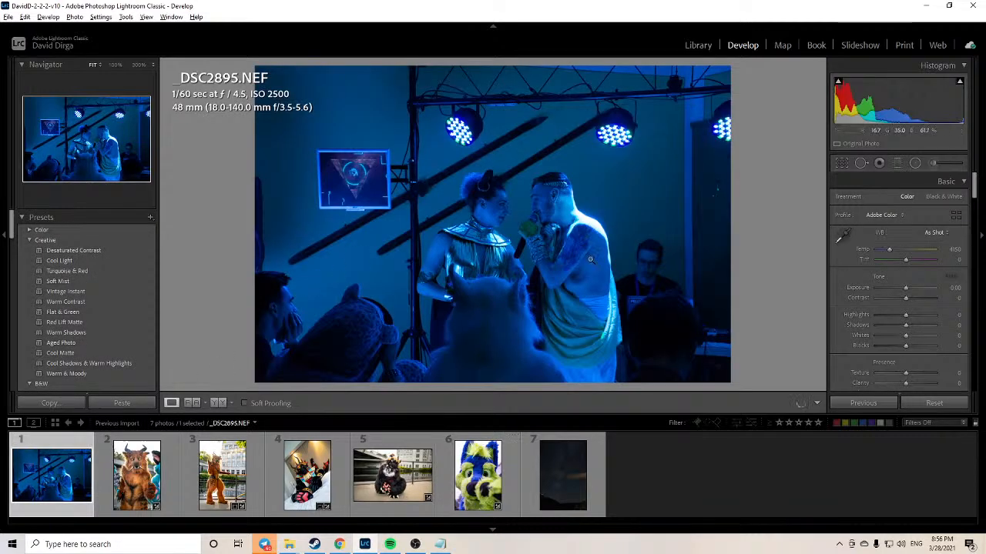
{"action": "left_click", "coordinate": [563, 475]}
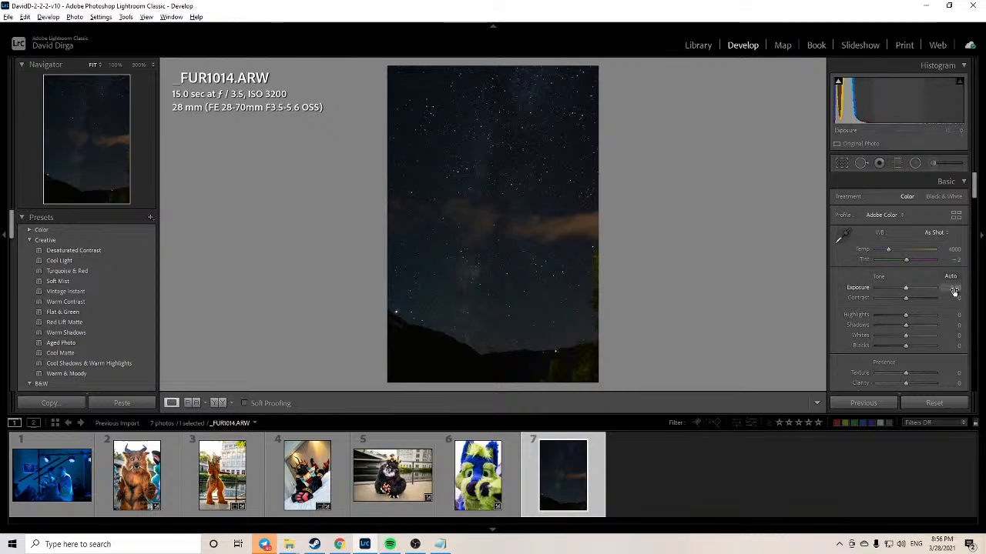
{"action": "left_click_drag", "start_coordinate": [954, 289], "coordinate": [951, 291]}
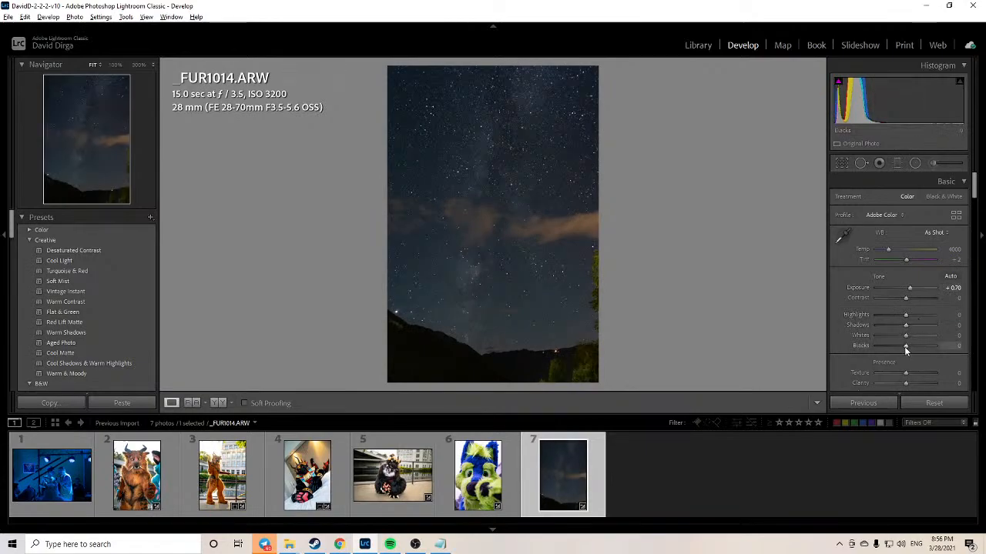
{"action": "left_click_drag", "start_coordinate": [906, 345], "coordinate": [910, 325]}
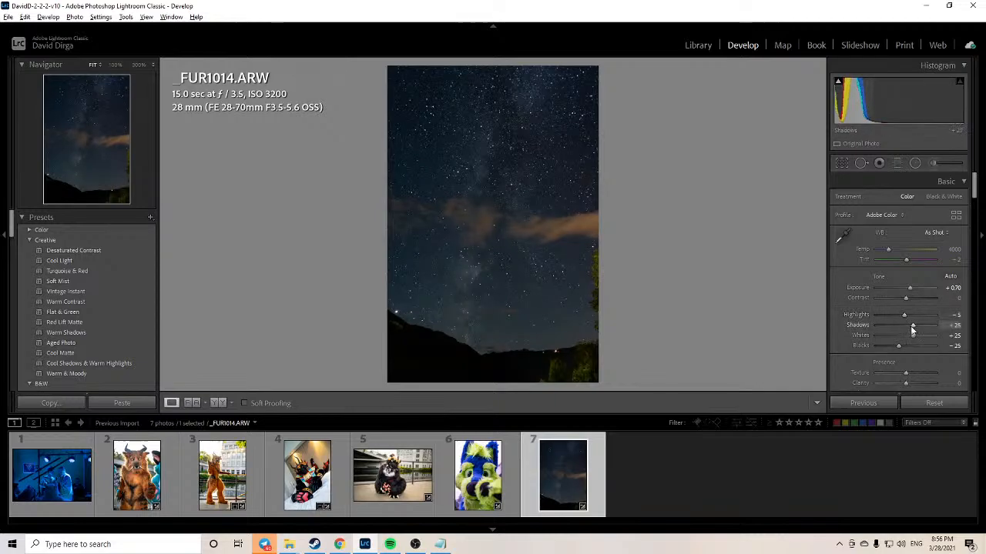
{"action": "double_click", "coordinate": [864, 325]}
{"action": "left_click_drag", "start_coordinate": [905, 325], "coordinate": [874, 323]}
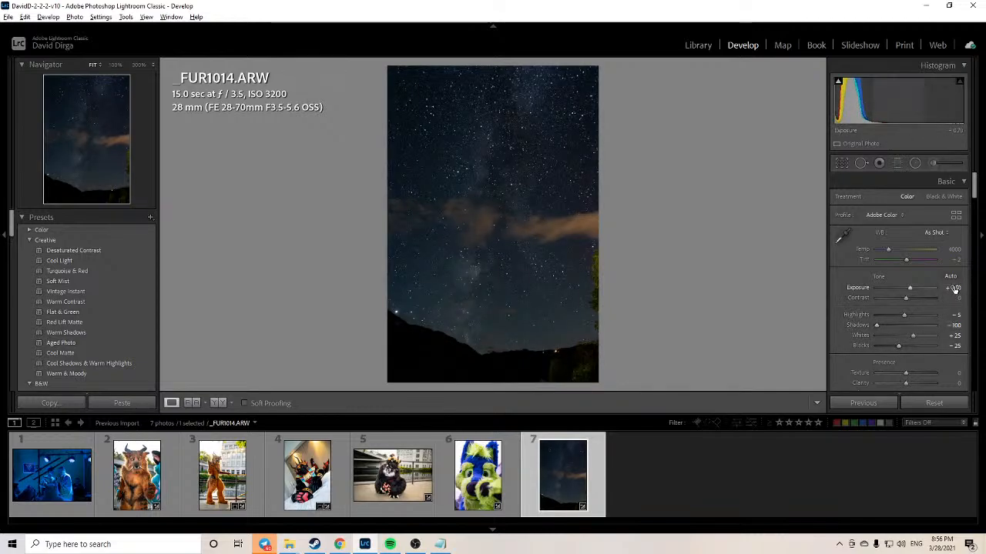
{"action": "left_click_drag", "start_coordinate": [909, 288], "coordinate": [910, 289]}
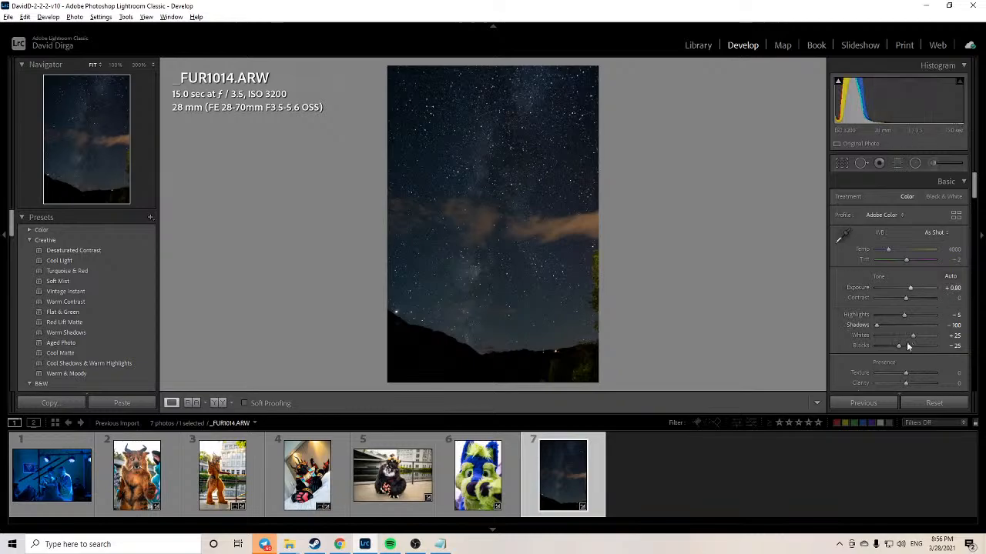
Step: Set the starry sky photo's clarity to +15 and compare the edit with its Before version
{"action": "left_click", "coordinate": [953, 382]}
{"action": "type", "text": "15"}
{"action": "key", "text": "Return"}
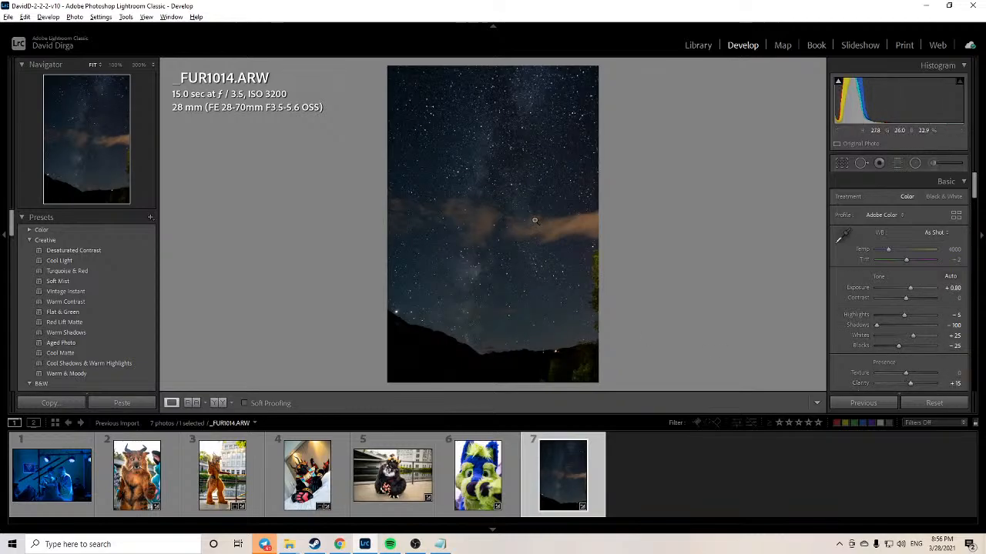
{"action": "key", "text": "backslash"}
{"action": "key", "text": "backslash"}
{"action": "key", "text": "backslash"}
{"action": "key", "text": "backslash"}
Step: Set the temperature to 3842 and crop the sky photo at its original aspect, trimming the dark ground and the tree at the edge
{"action": "left_click_drag", "start_coordinate": [887, 252], "coordinate": [886, 250]}
{"action": "left_click", "coordinate": [844, 165]}
{"action": "left_click_drag", "start_coordinate": [593, 377], "coordinate": [589, 374]}
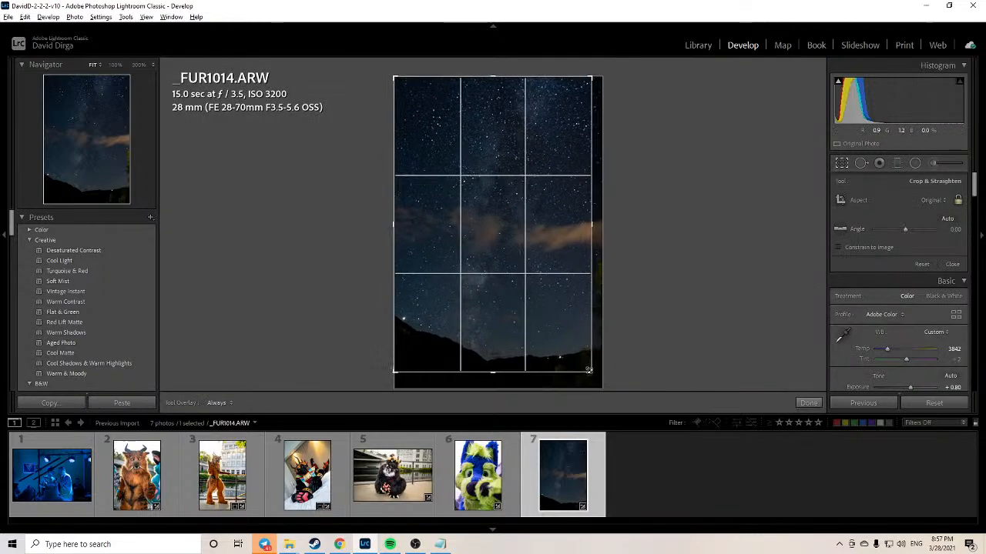
{"action": "left_click", "coordinate": [805, 404]}
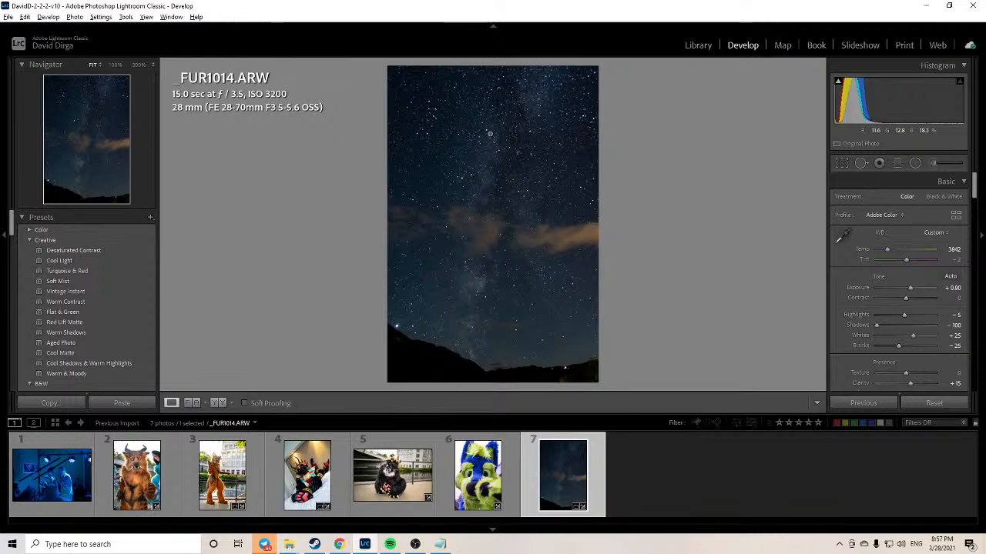
Step: Open the blue-lit stage photo _DSC2895.NEF, try a temperature of 50000, and reset the temperature
{"action": "left_click", "coordinate": [47, 477]}
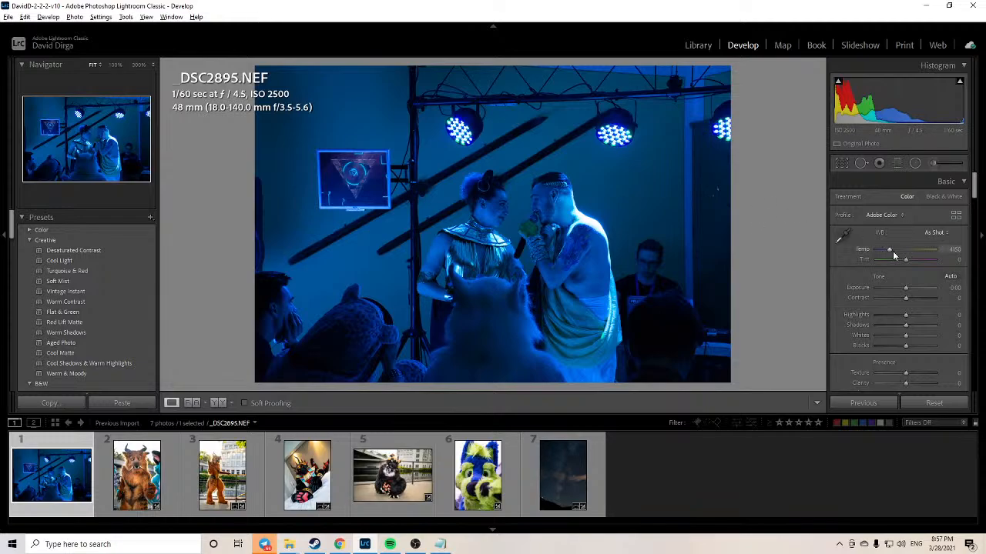
{"action": "left_click_drag", "start_coordinate": [889, 252], "coordinate": [958, 250]}
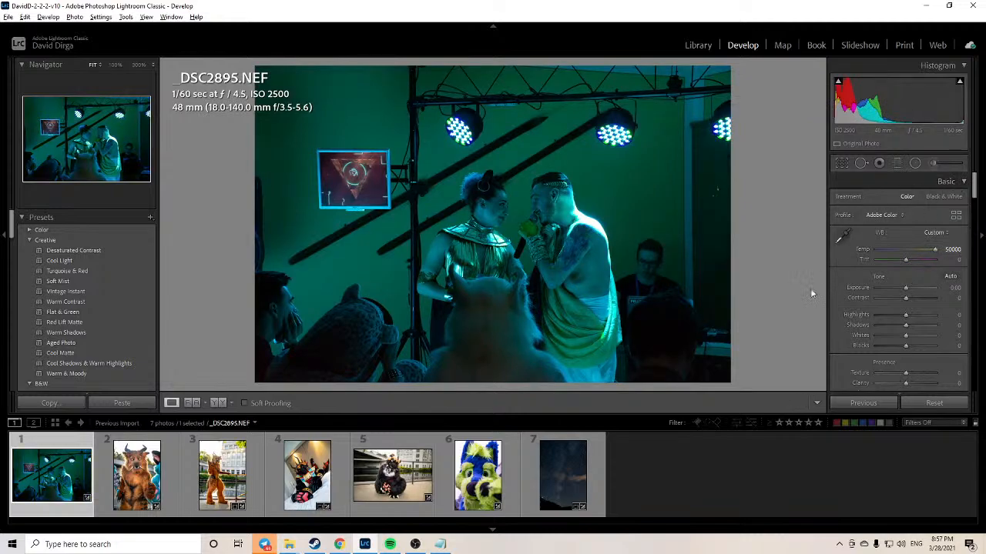
{"action": "double_click", "coordinate": [862, 249]}
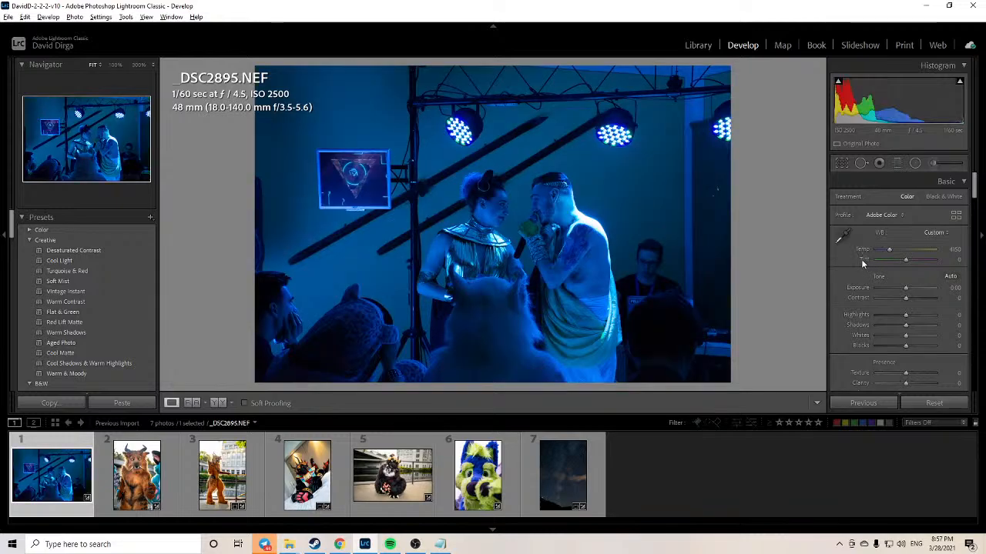
Step: Try shadows at +47 and whites at +30 on the stage photo, resetting each slider after its trial
{"action": "left_click_drag", "start_coordinate": [905, 325], "coordinate": [916, 324]}
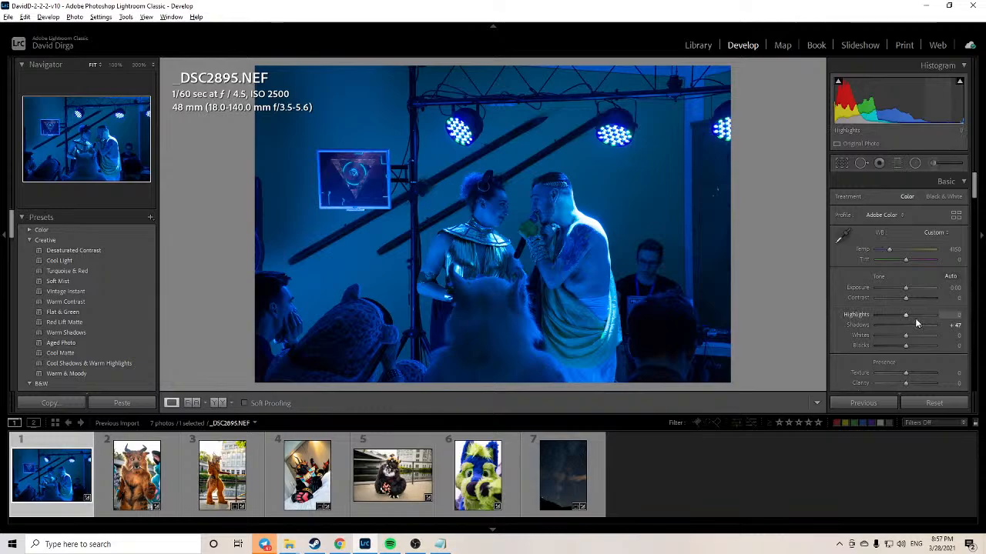
{"action": "double_click", "coordinate": [917, 324]}
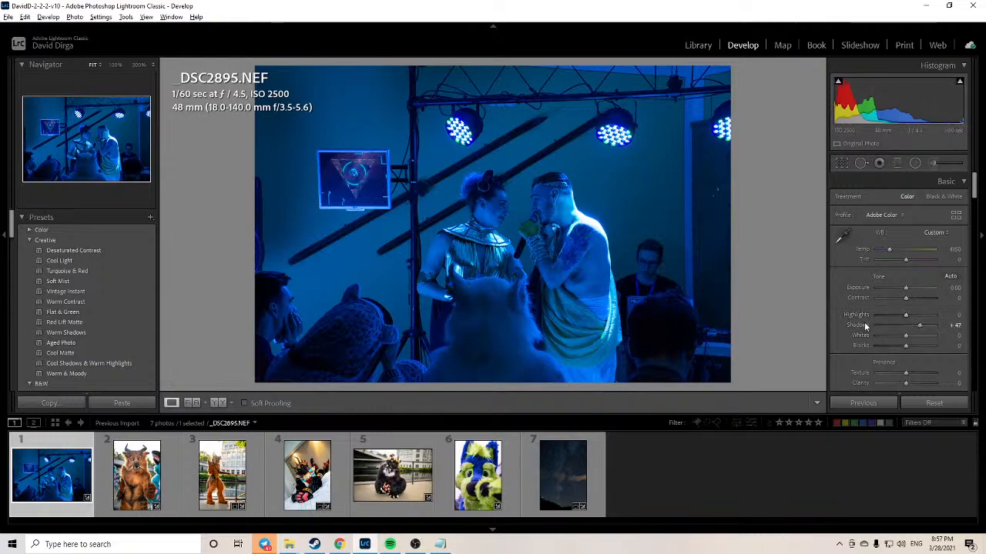
{"action": "left_click_drag", "start_coordinate": [907, 341], "coordinate": [911, 336]}
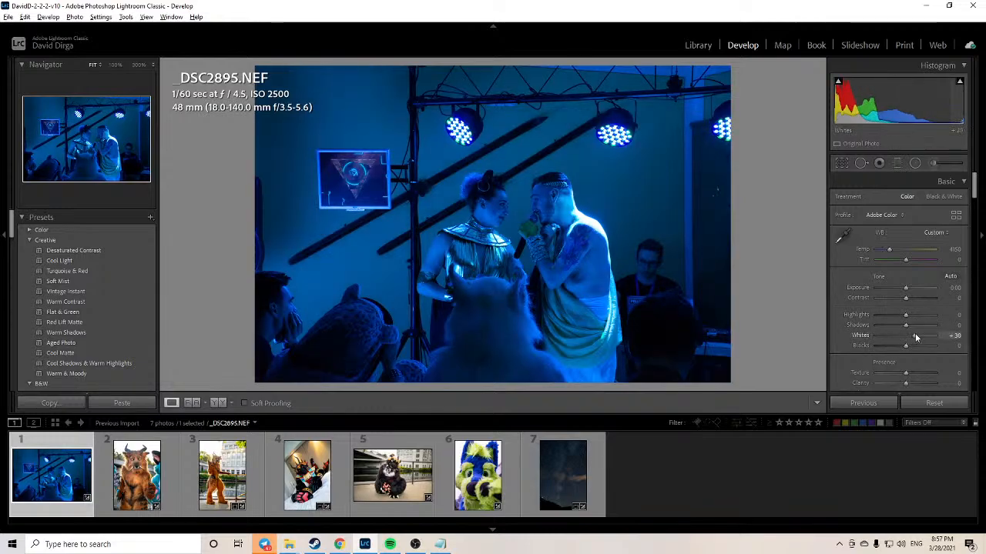
{"action": "double_click", "coordinate": [861, 336]}
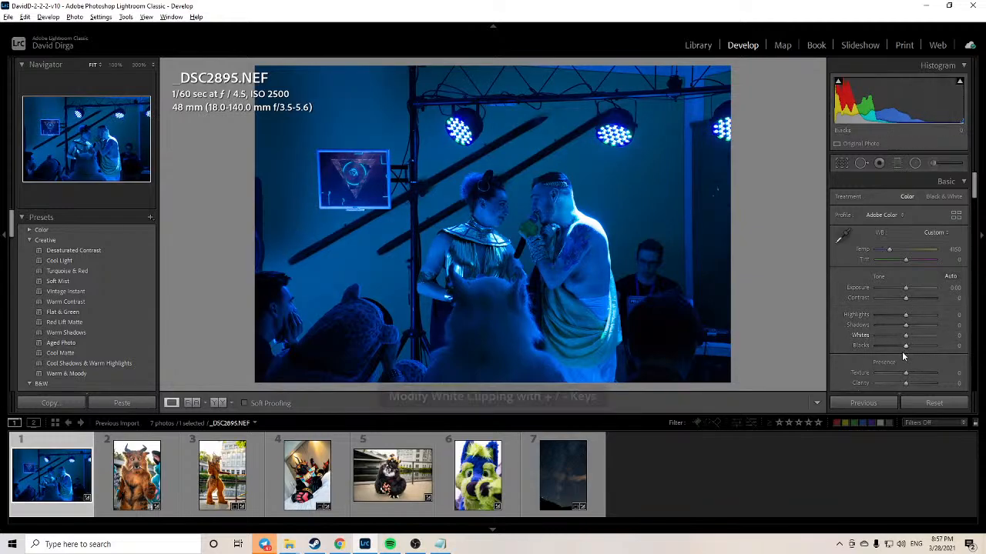
Step: Set the stage photo's blacks to -18 and its exposure to +0.50
{"action": "left_click_drag", "start_coordinate": [906, 349], "coordinate": [900, 349]}
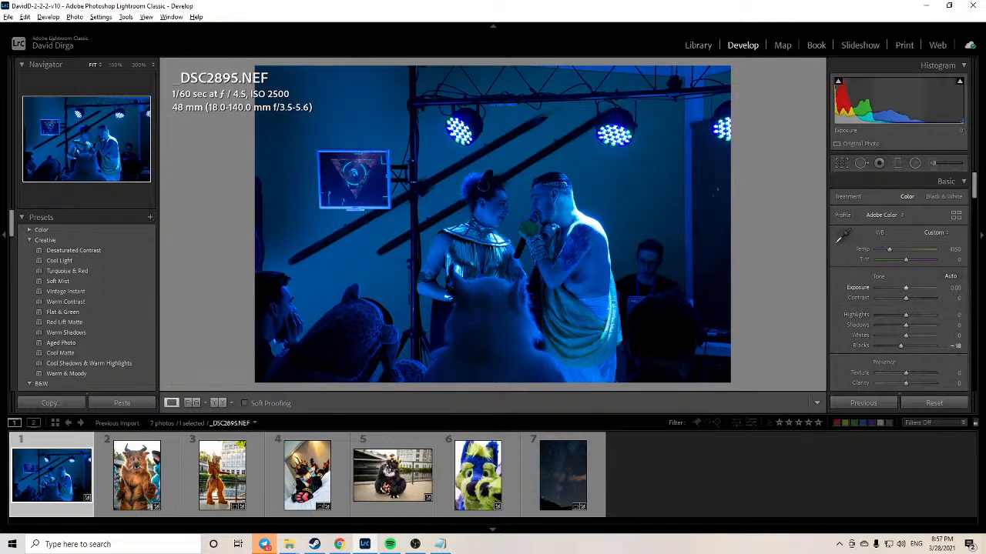
{"action": "left_click_drag", "start_coordinate": [906, 287], "coordinate": [909, 287]}
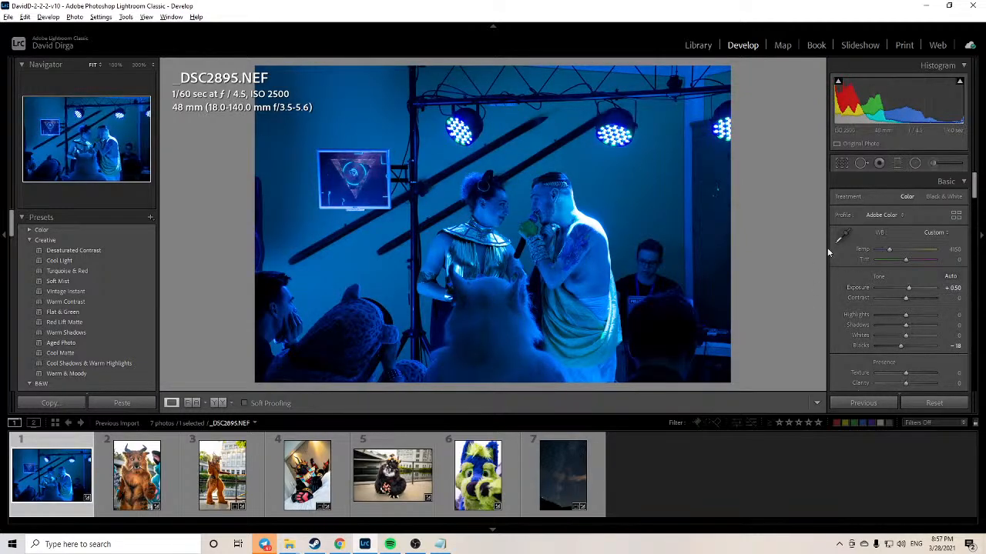
Step: Add a large radial filter centred on the two stage performers with the Burn (Darken) effect at exposure -0.30, darkening the surroundings
{"action": "left_click", "coordinate": [915, 162]}
{"action": "left_click_drag", "start_coordinate": [510, 242], "coordinate": [685, 414]}
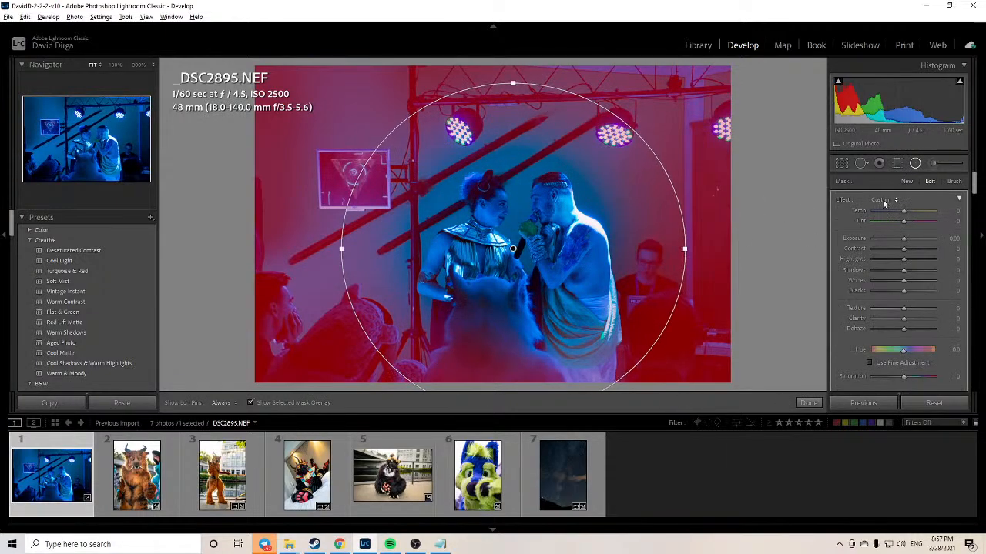
{"action": "left_click", "coordinate": [885, 199]}
{"action": "left_click", "coordinate": [759, 433]}
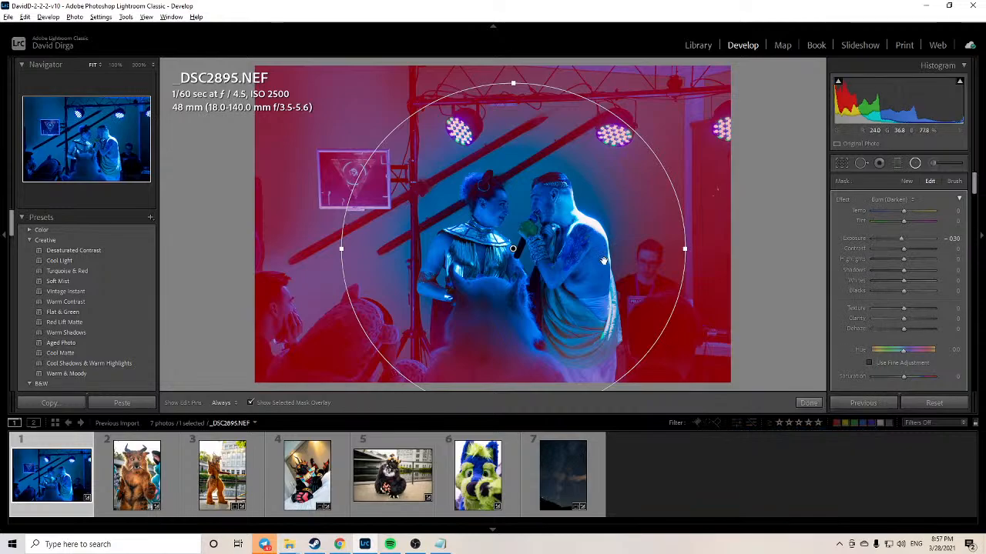
{"action": "left_click_drag", "start_coordinate": [527, 223], "coordinate": [539, 235]}
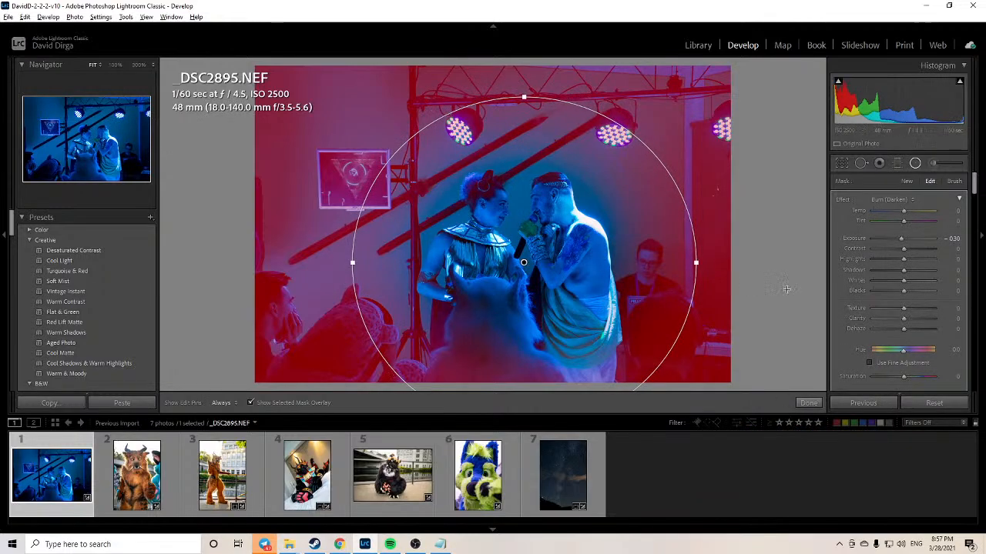
{"action": "left_click", "coordinate": [795, 402]}
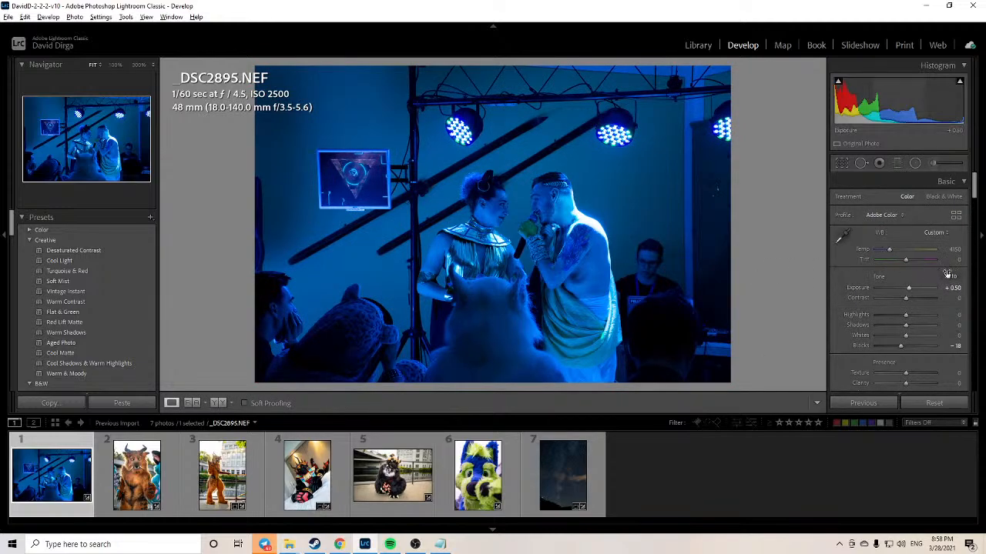
Step: Reopen the stage photo's radial filter, hide its mask overlay and set its exposure to -0.60
{"action": "left_click", "coordinate": [915, 162]}
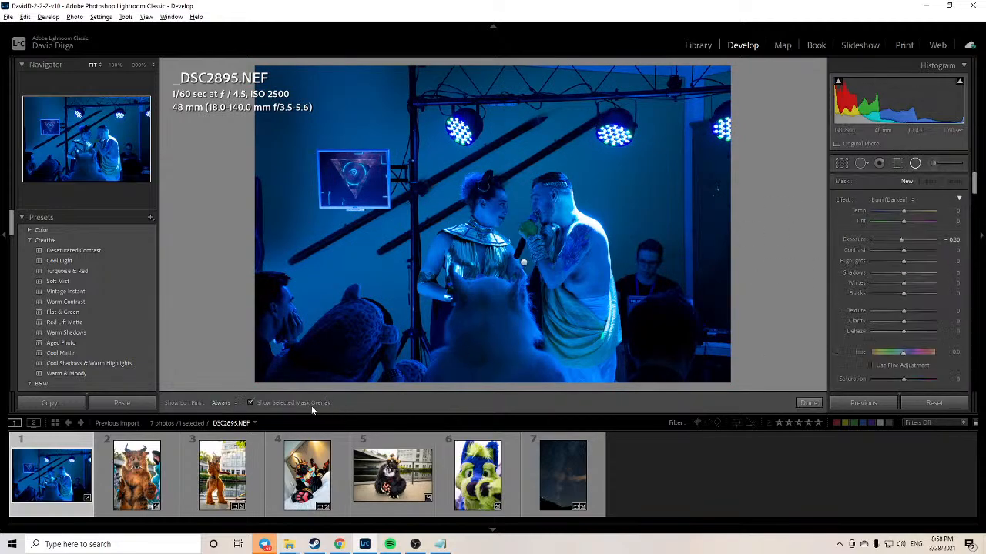
{"action": "left_click", "coordinate": [523, 263]}
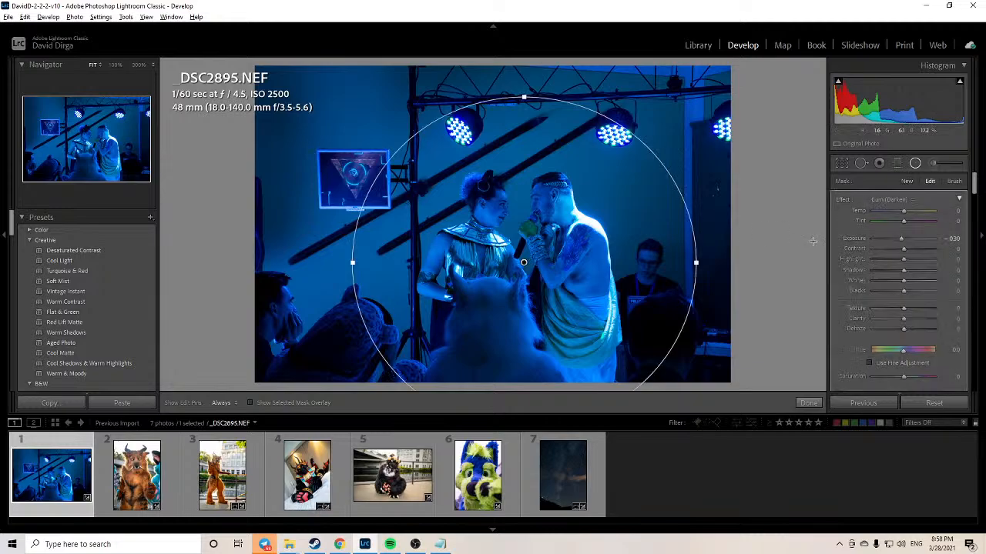
{"action": "left_click_drag", "start_coordinate": [961, 246], "coordinate": [952, 241]}
{"action": "left_click", "coordinate": [808, 403]}
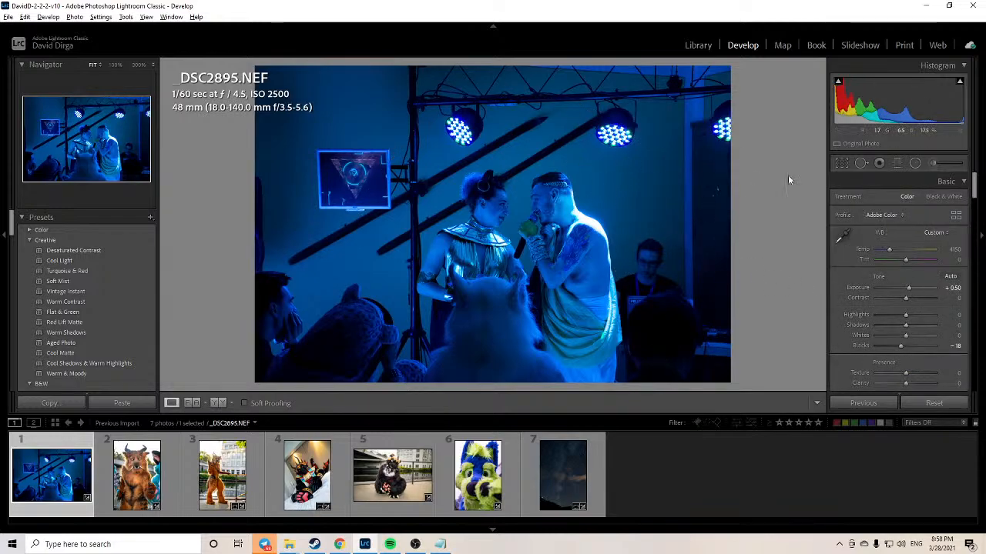
{"action": "left_click", "coordinate": [917, 165]}
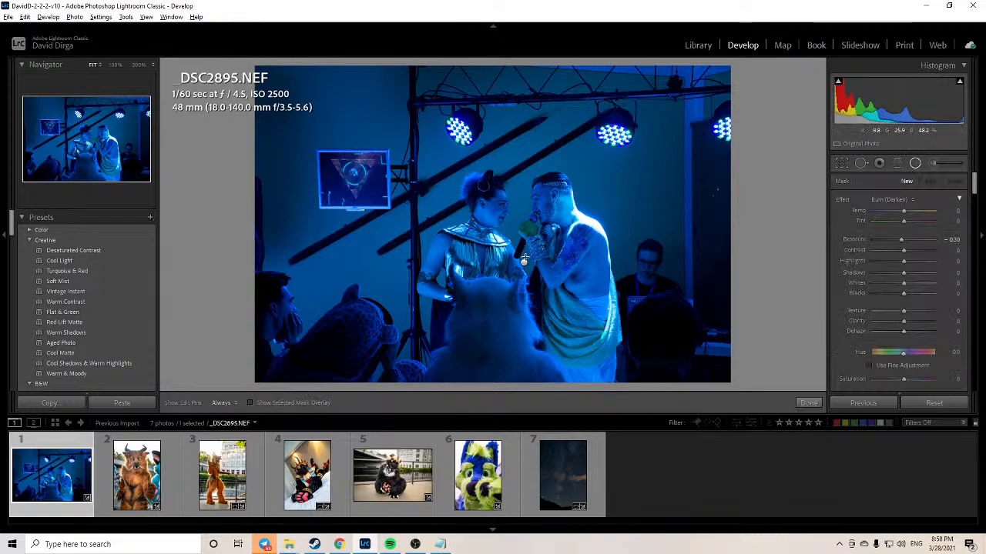
{"action": "left_click_drag", "start_coordinate": [524, 261], "coordinate": [696, 100]}
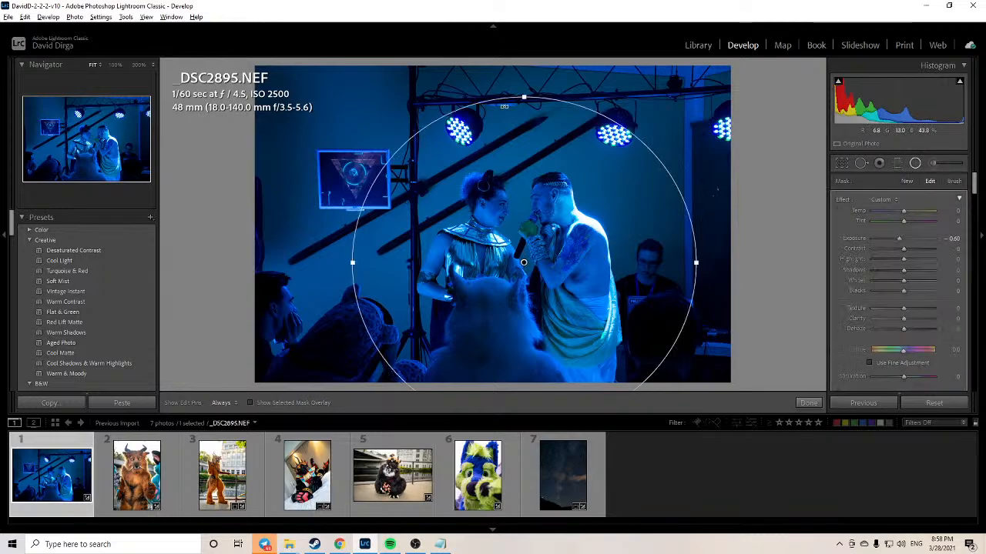
{"action": "left_click", "coordinate": [809, 402]}
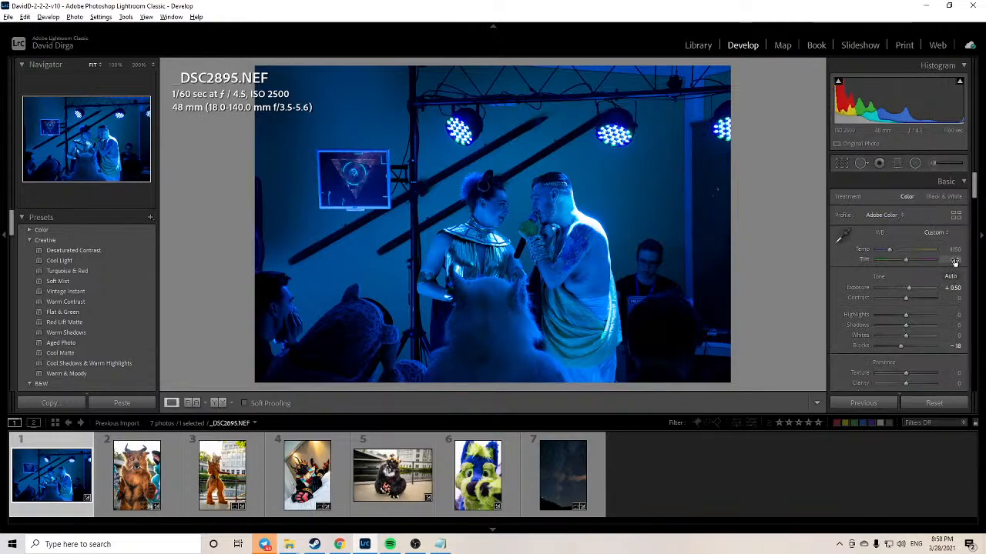
Step: Try a warmer temperature of about 5.2K on the stage photo and undo the change
{"action": "key", "text": "Return"}
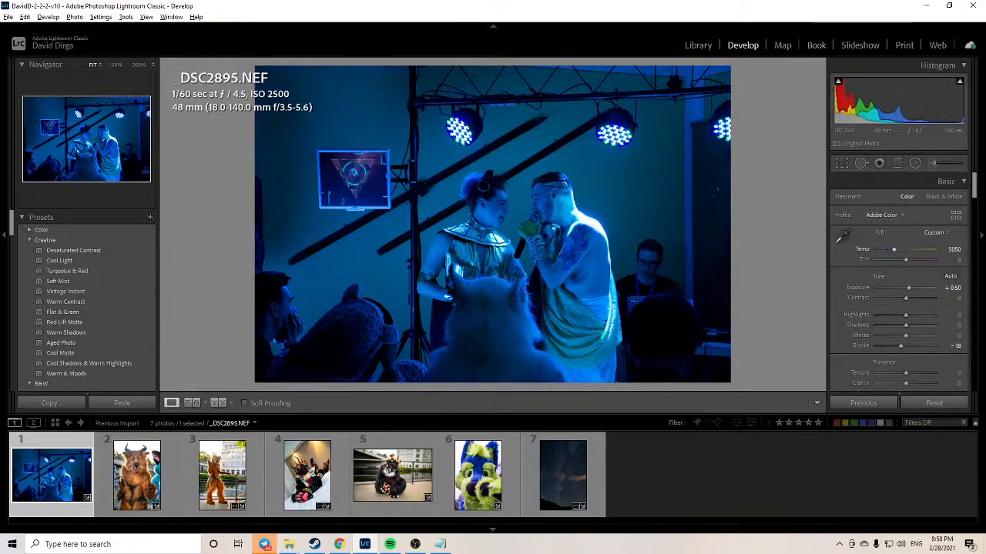
{"action": "left_click_drag", "start_coordinate": [953, 250], "coordinate": [956, 249]}
{"action": "key", "text": "ctrl+z"}
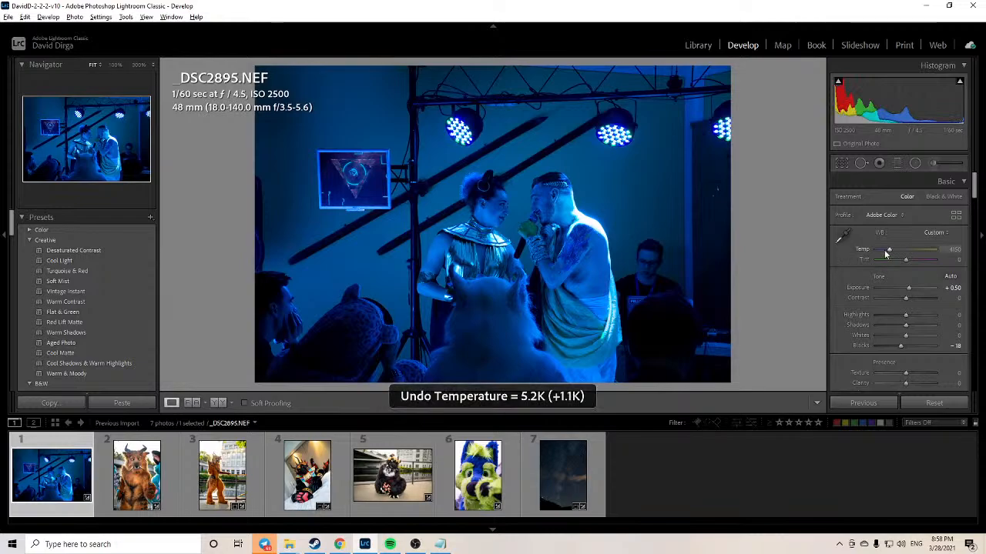
Step: Warm the stage photo's white balance, trying the maximum temperature and tint and settling on temperature 16039 and tint +124
{"action": "left_click_drag", "start_coordinate": [895, 249], "coordinate": [970, 254]}
{"action": "left_click_drag", "start_coordinate": [906, 259], "coordinate": [955, 260]}
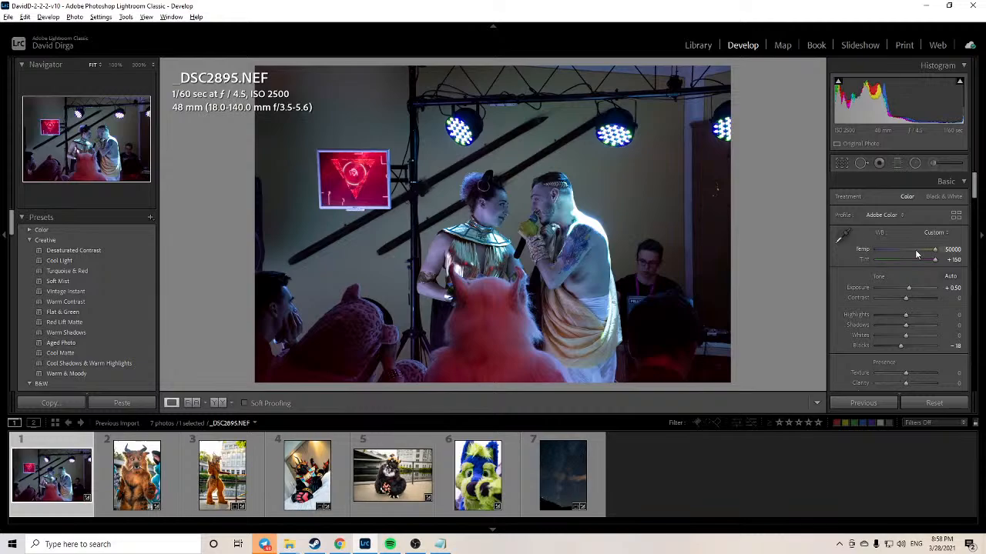
{"action": "left_click_drag", "start_coordinate": [934, 250], "coordinate": [929, 260]}
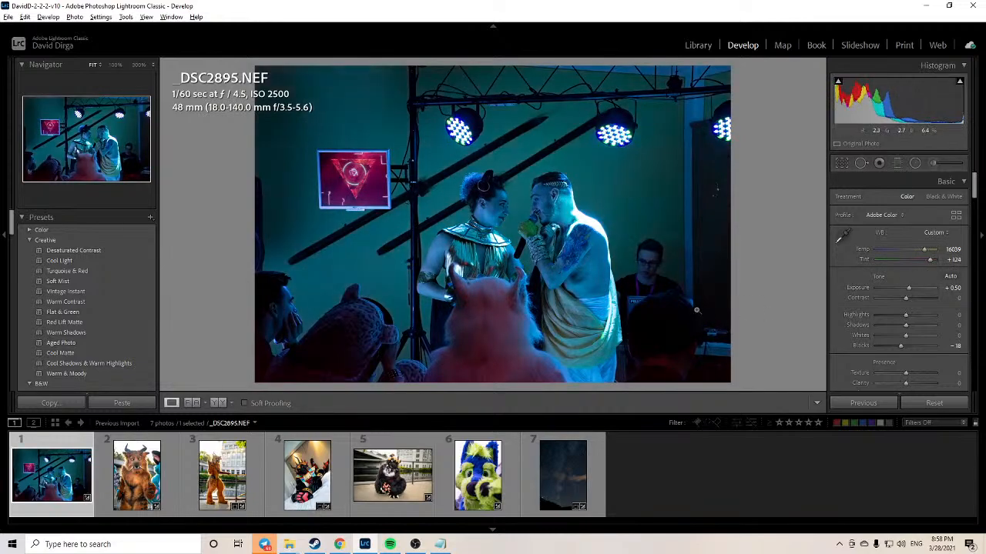
Step: Compare the stage photo's edit with its Before version several times
{"action": "key", "text": "backslash"}
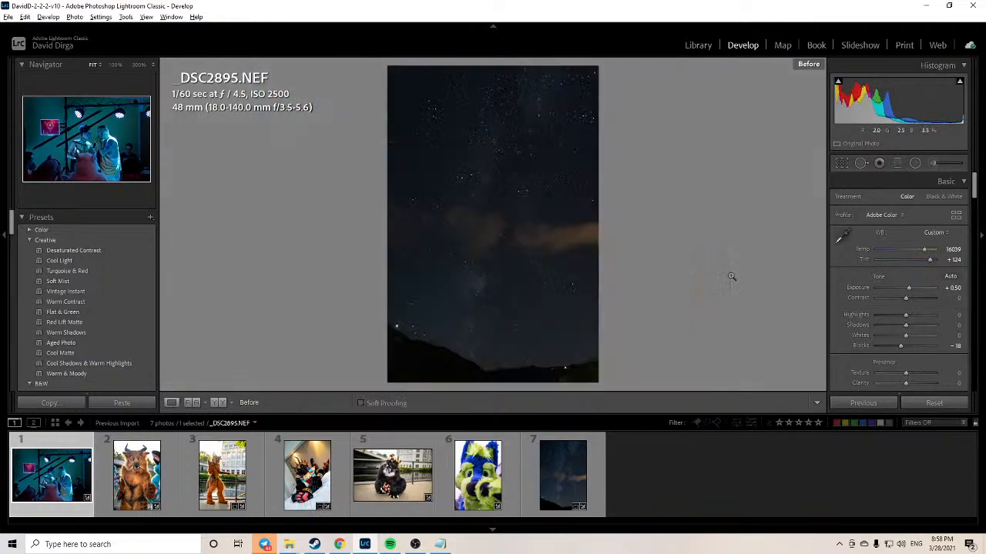
{"action": "key", "text": "backslash"}
{"action": "key", "text": "backslash"}
{"action": "key", "text": "backslash"}
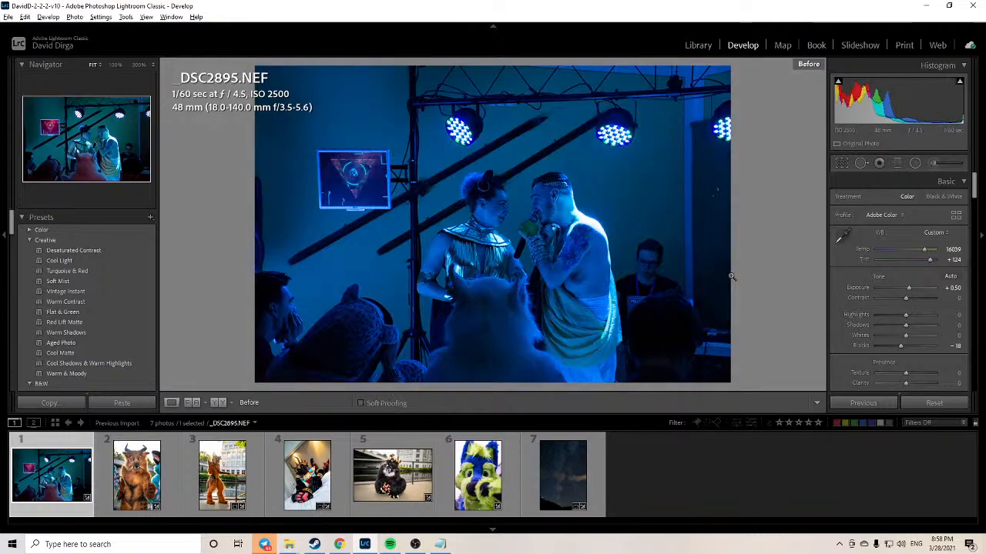
{"action": "key", "text": "backslash"}
{"action": "key", "text": "backslash"}
{"action": "key", "text": "backslash"}
{"action": "key", "text": "backslash"}
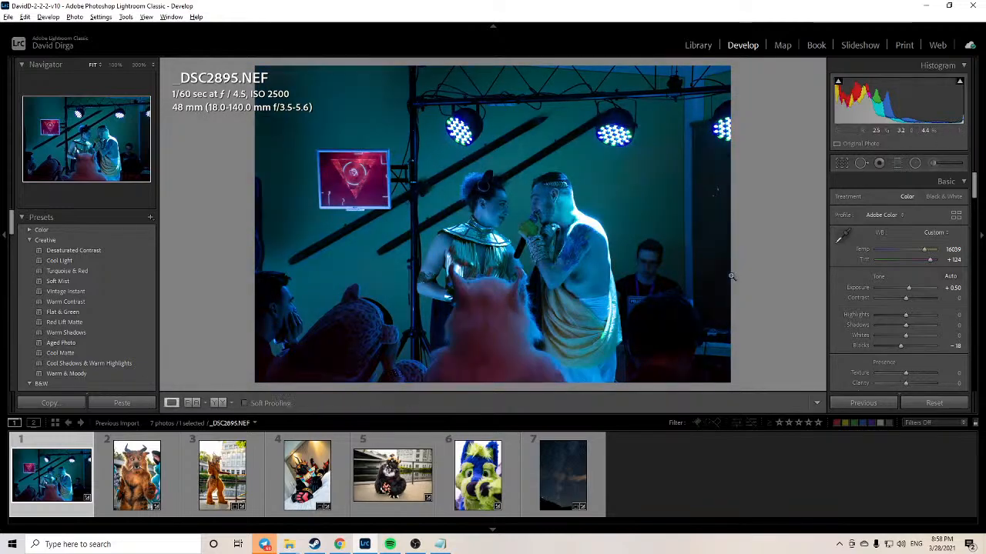
{"action": "key", "text": "backslash"}
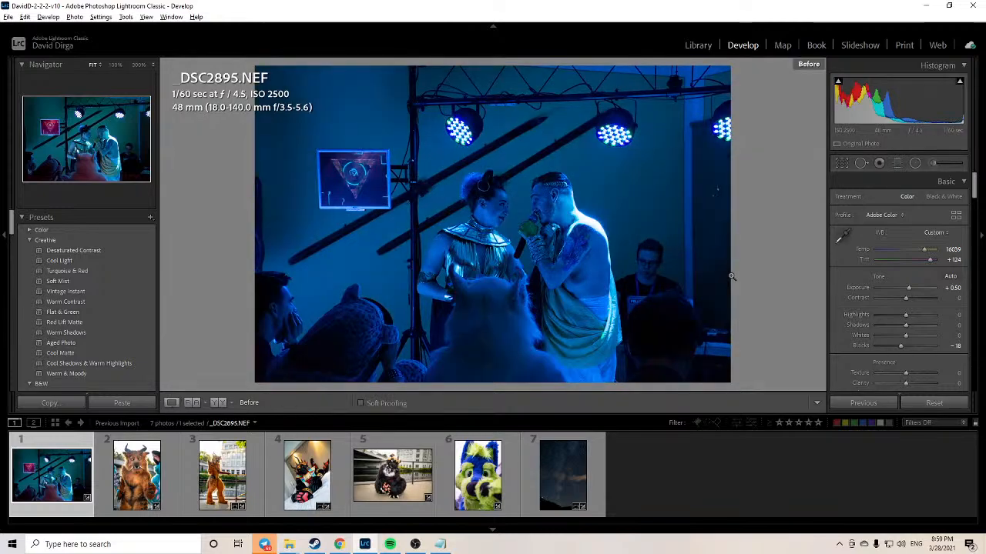
{"action": "key", "text": "backslash"}
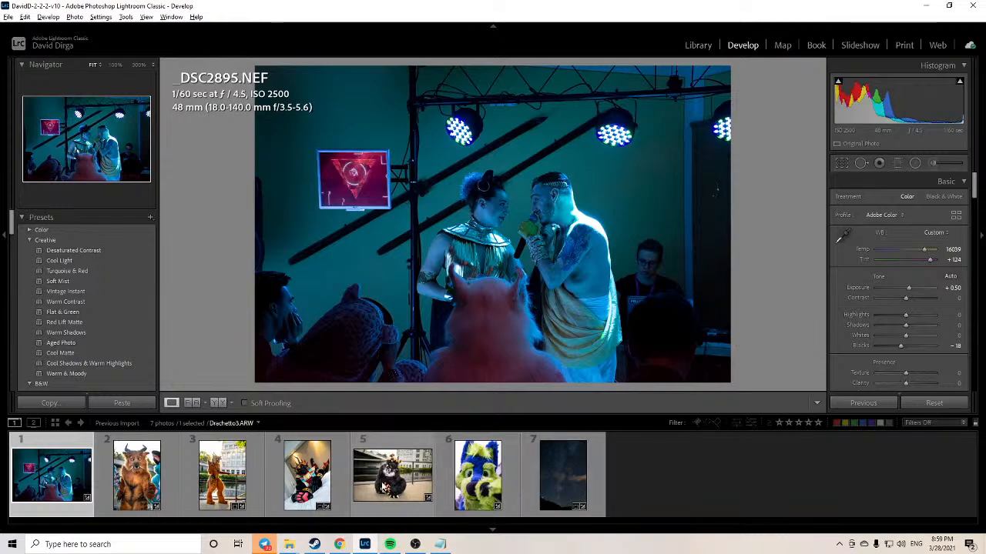
Step: Open Drachetto3.ARW and set the exposure of the radial filter around the seated fursuiter to -1.20
{"action": "left_click", "coordinate": [396, 495]}
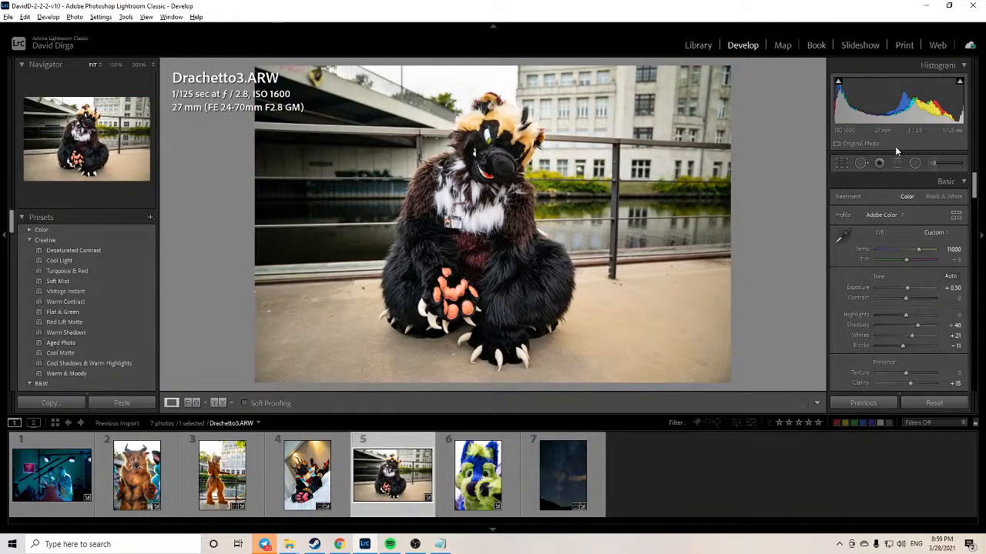
{"action": "left_click", "coordinate": [914, 163]}
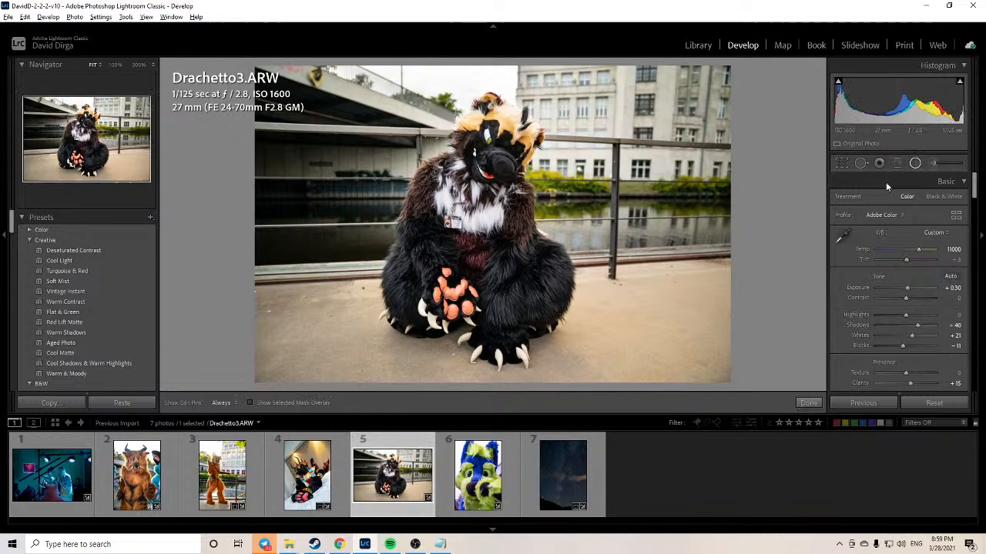
{"action": "left_click", "coordinate": [932, 166]}
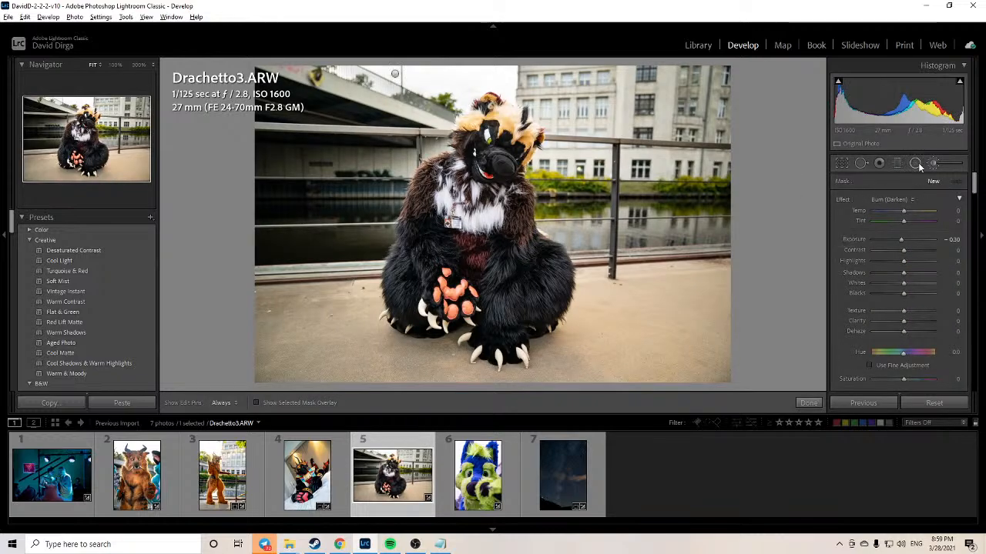
{"action": "left_click", "coordinate": [915, 164]}
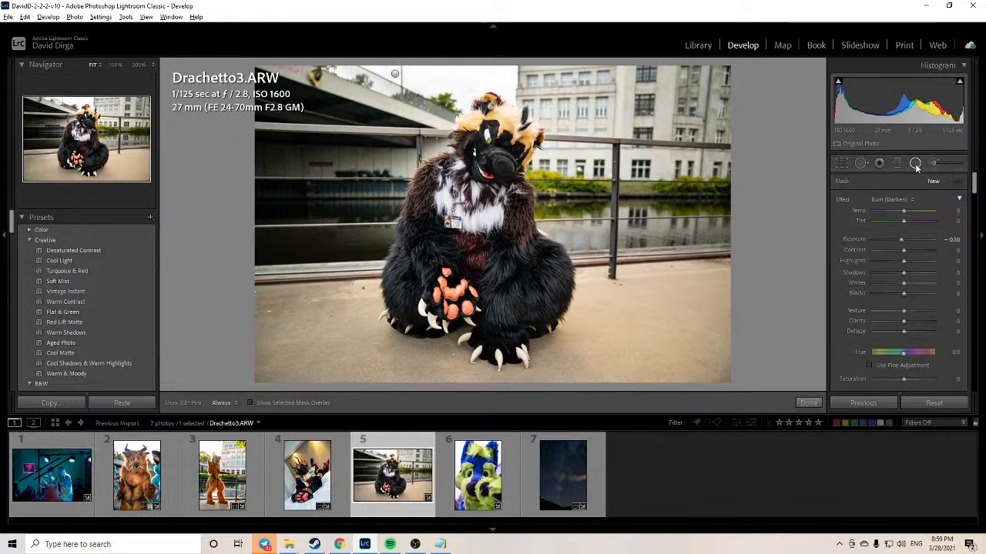
{"action": "left_click", "coordinate": [474, 232]}
{"action": "left_click_drag", "start_coordinate": [951, 240], "coordinate": [939, 239]}
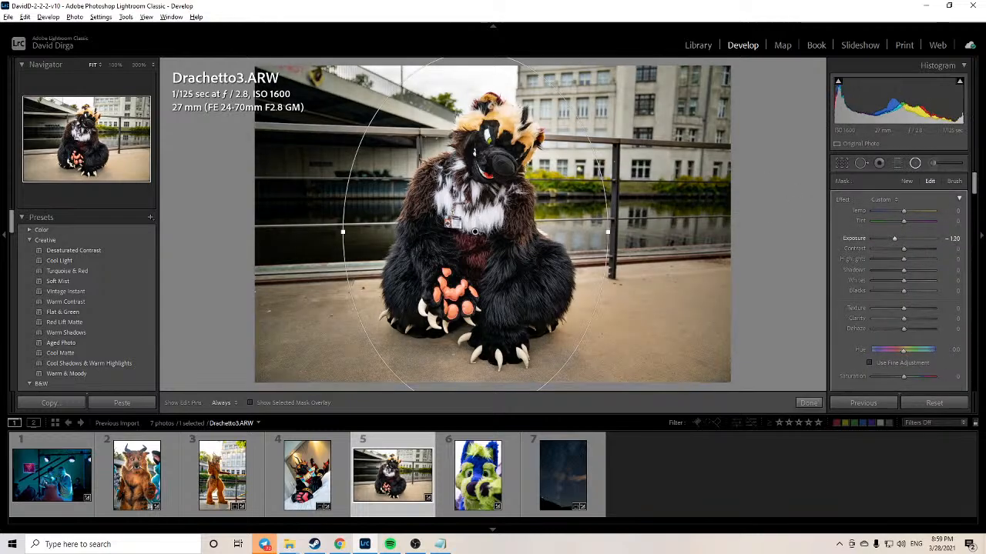
Step: Shrink, slightly tilt and reposition the radial filter so its ellipse fits closely around the seated fursuiter, and finish editing it
{"action": "left_click_drag", "start_coordinate": [607, 231], "coordinate": [587, 233]}
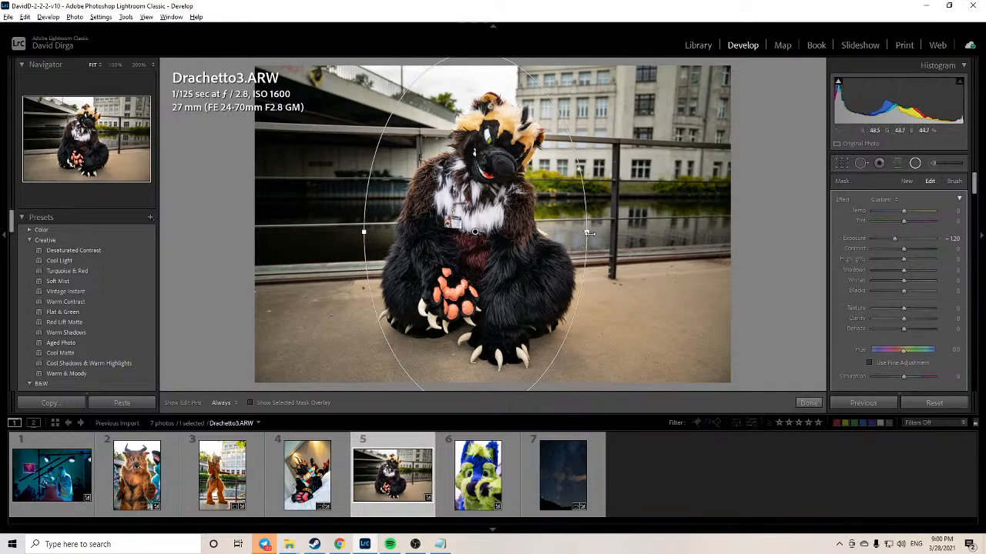
{"action": "left_click_drag", "start_coordinate": [589, 232], "coordinate": [558, 143]}
{"action": "left_click_drag", "start_coordinate": [610, 355], "coordinate": [581, 328]}
{"action": "left_click_drag", "start_coordinate": [559, 147], "coordinate": [594, 242]}
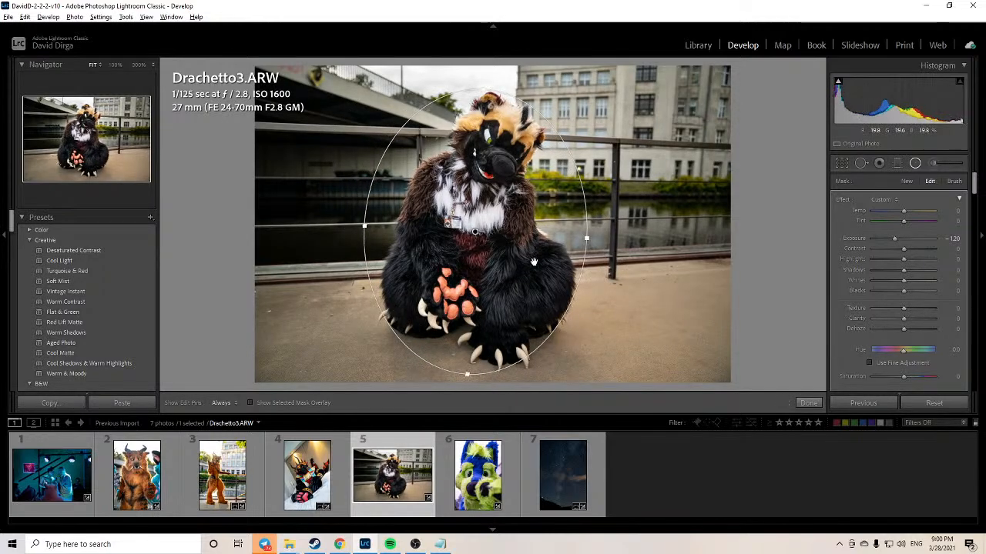
{"action": "left_click_drag", "start_coordinate": [534, 262], "coordinate": [542, 252]}
{"action": "left_click", "coordinate": [808, 403]}
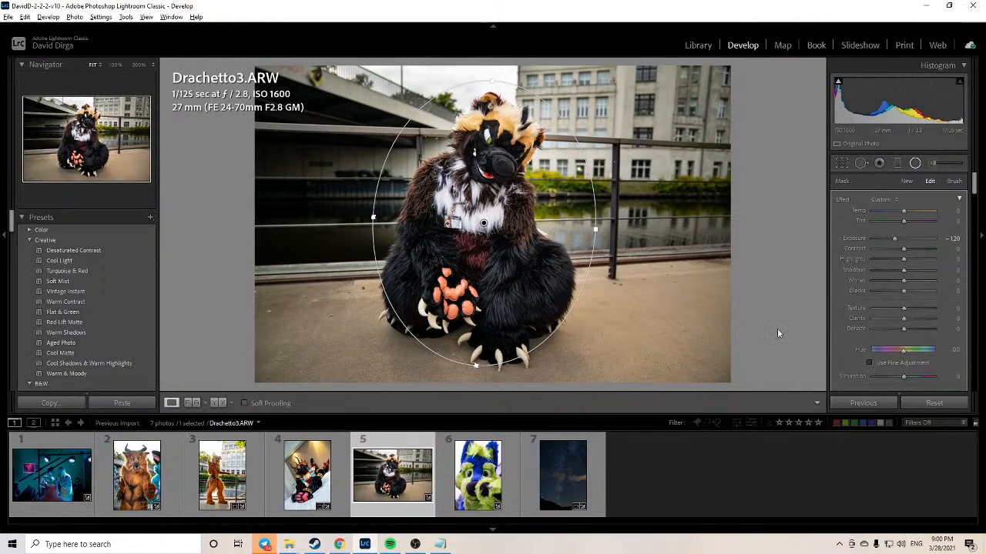
Step: Brush a Dodge (Lighten) adjustment over the fursuiter, set its exposure to 0.65, and inspect the finished result at 100%
{"action": "key", "text": "k"}
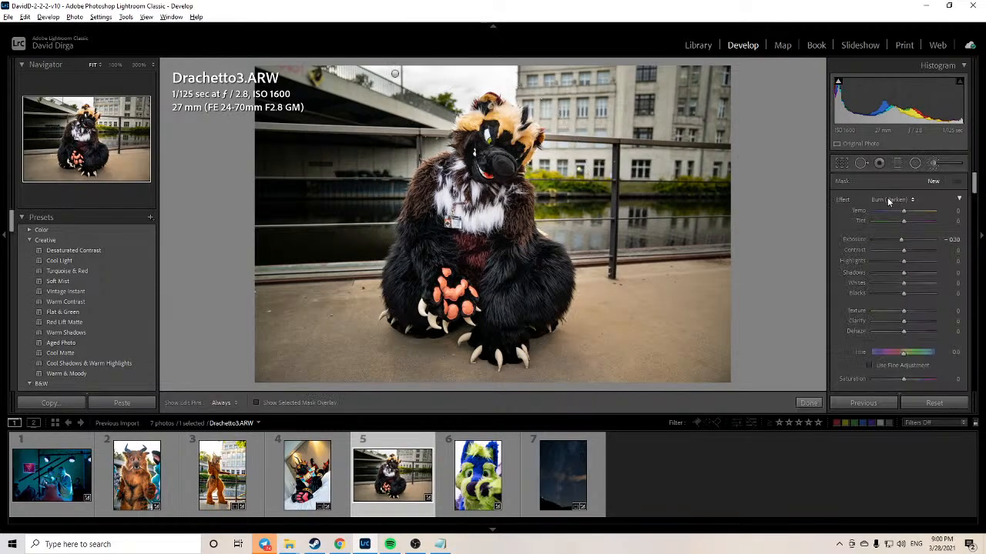
{"action": "left_click", "coordinate": [887, 198]}
{"action": "left_click", "coordinate": [762, 420]}
{"action": "key", "text": "h"}
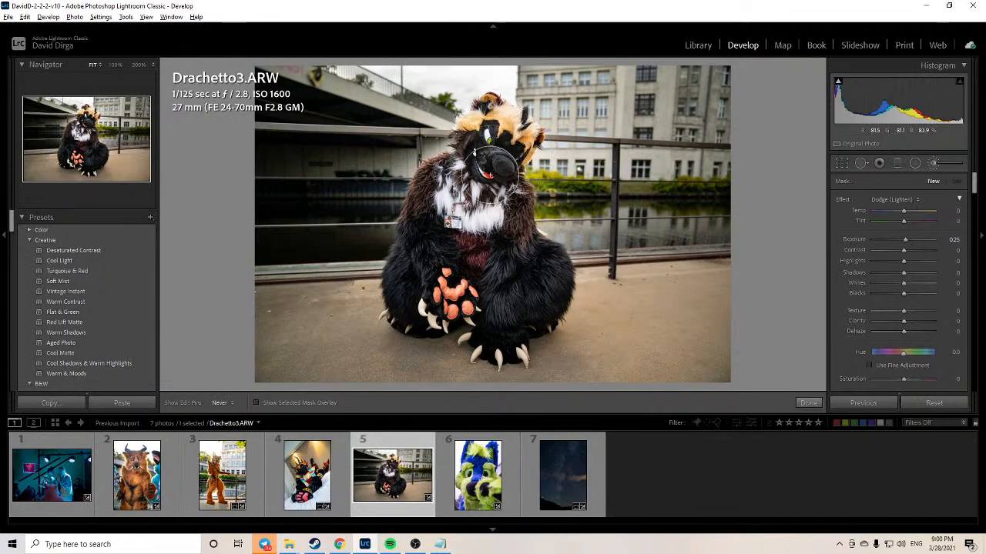
{"action": "key", "text": "h"}
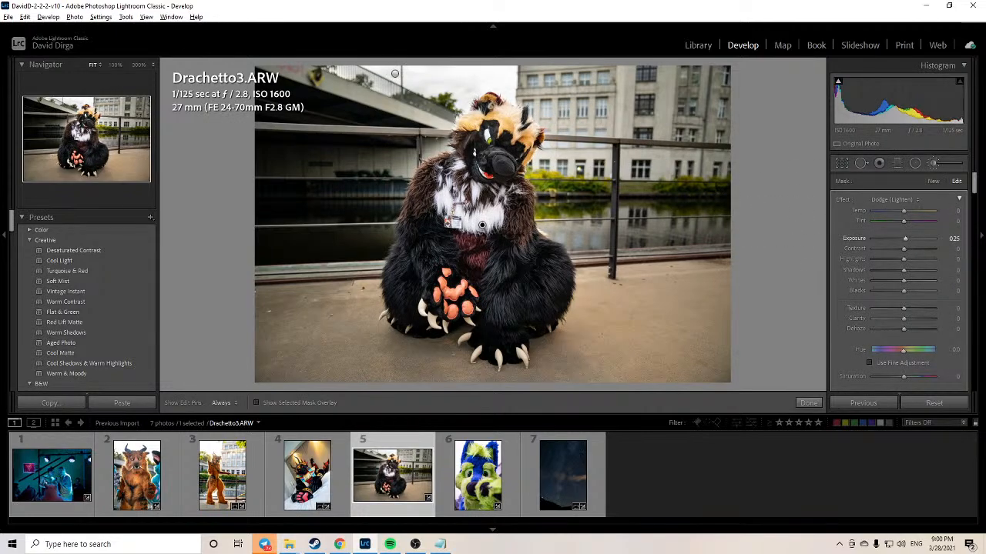
{"action": "left_click_drag", "start_coordinate": [905, 239], "coordinate": [908, 239]}
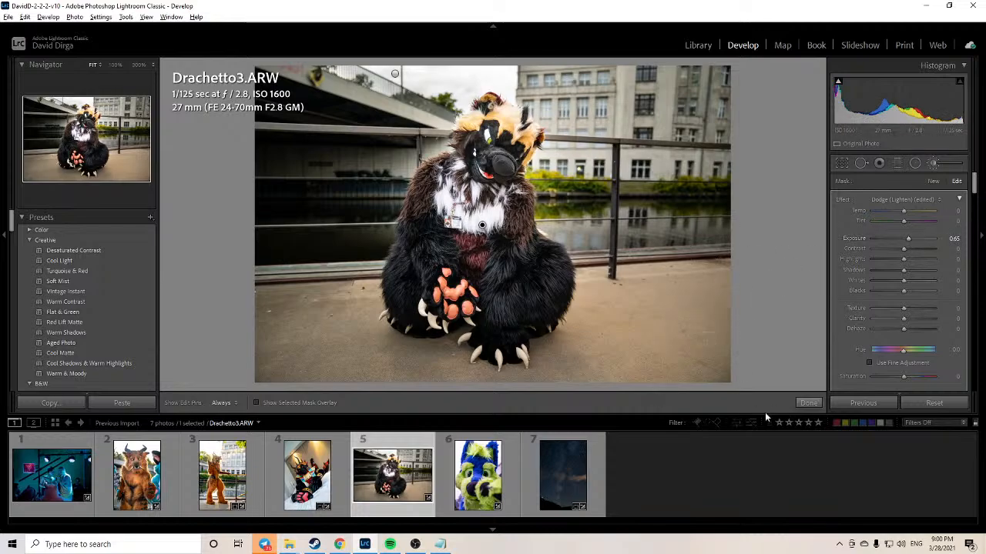
{"action": "left_click", "coordinate": [807, 403]}
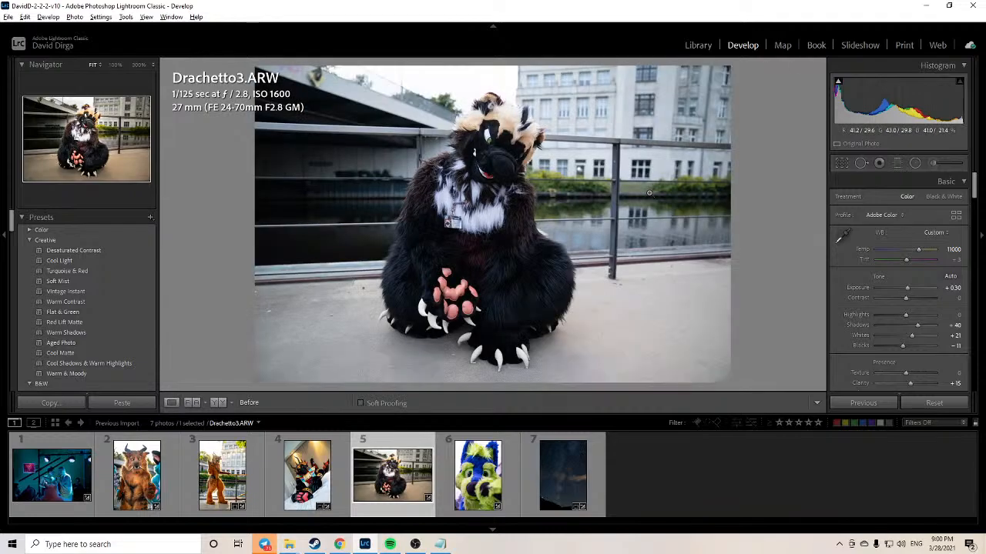
{"action": "left_click", "coordinate": [482, 161]}
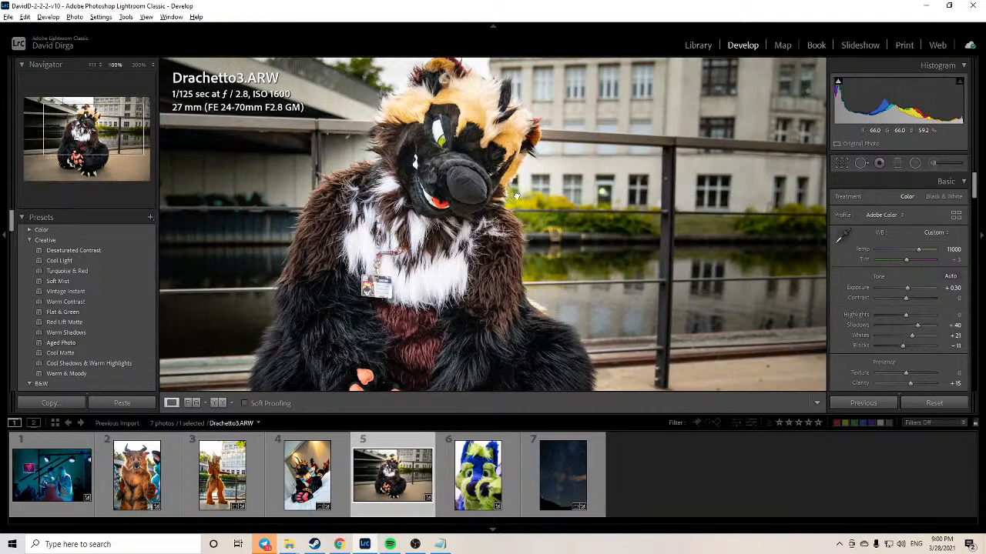
Step: Push the seated fursuiter photo's tones to extremes: Blacks -100, Whites +100, Shadows +100 and Highlights -100
{"action": "left_click", "coordinate": [493, 161]}
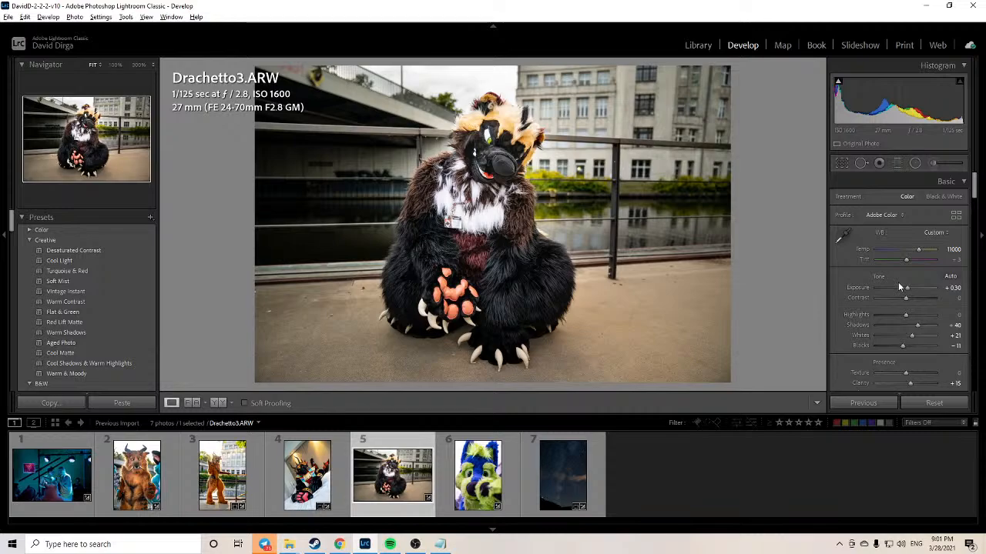
{"action": "scroll", "coordinate": [873, 296], "scroll_direction": "down", "scroll_amount": 3}
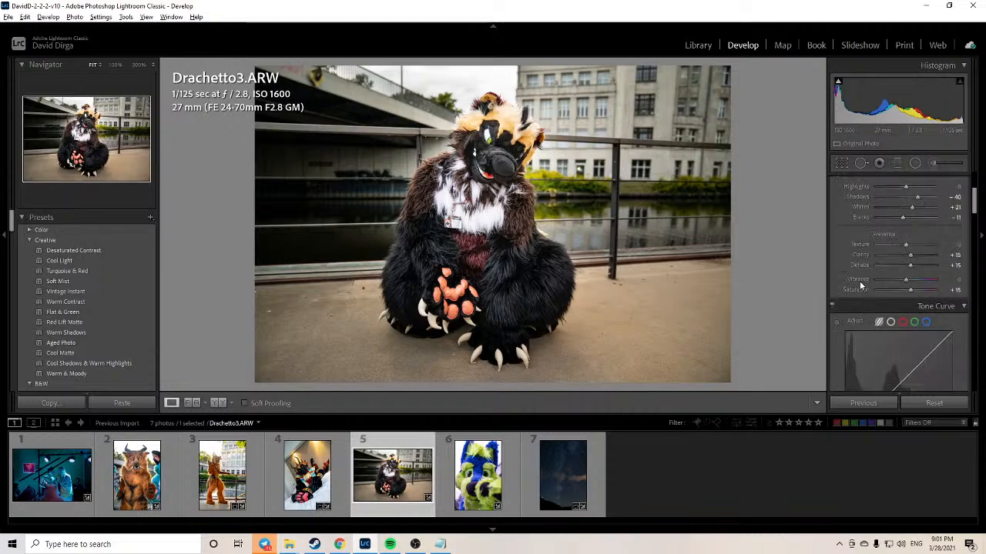
{"action": "scroll", "coordinate": [910, 234], "scroll_direction": "up", "scroll_amount": 4}
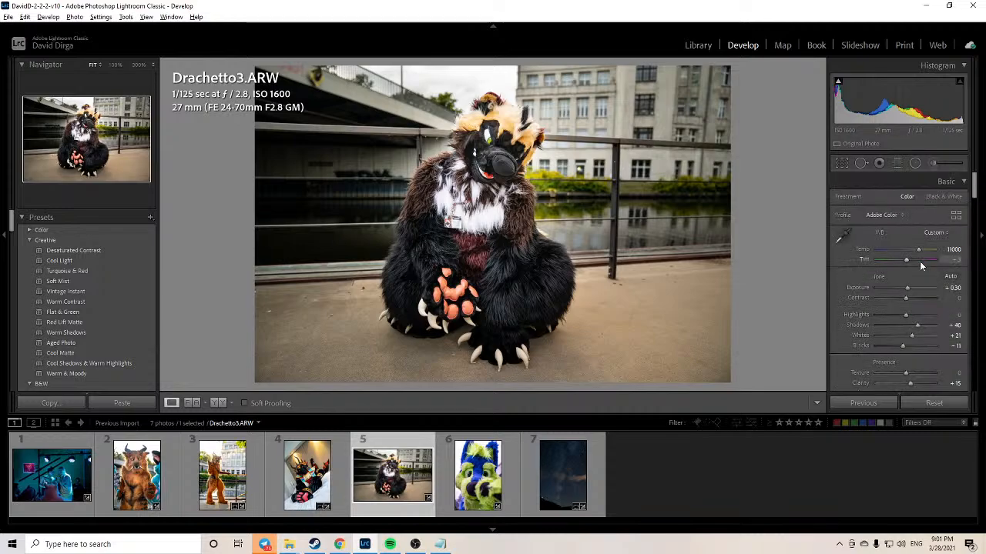
{"action": "left_click_drag", "start_coordinate": [901, 346], "coordinate": [812, 341]}
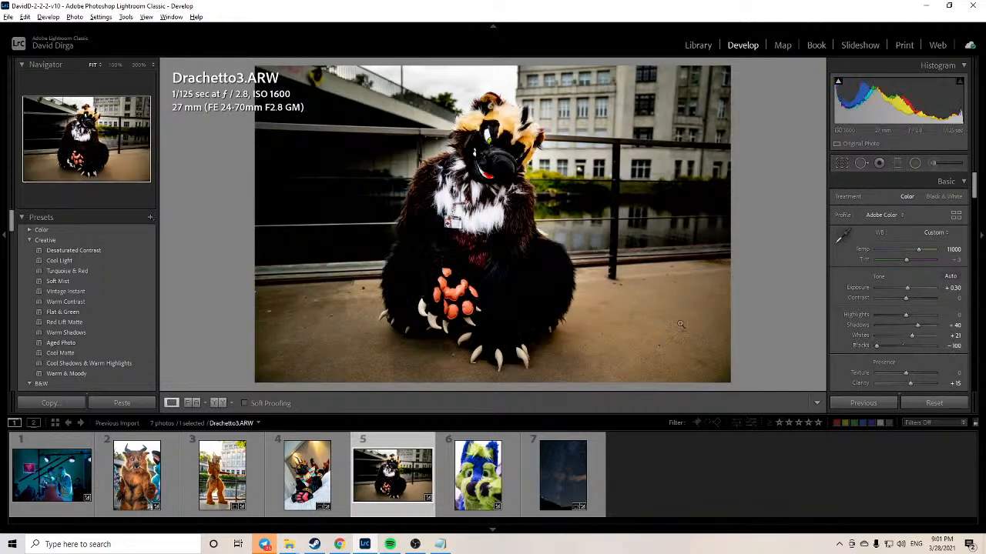
{"action": "left_click_drag", "start_coordinate": [913, 334], "coordinate": [974, 326]}
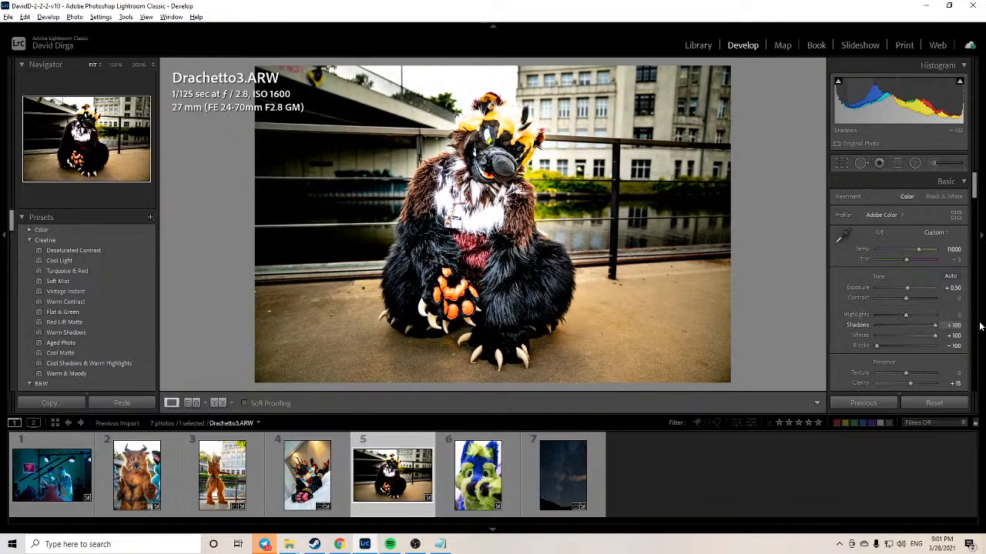
{"action": "left_click_drag", "start_coordinate": [901, 317], "coordinate": [855, 319]}
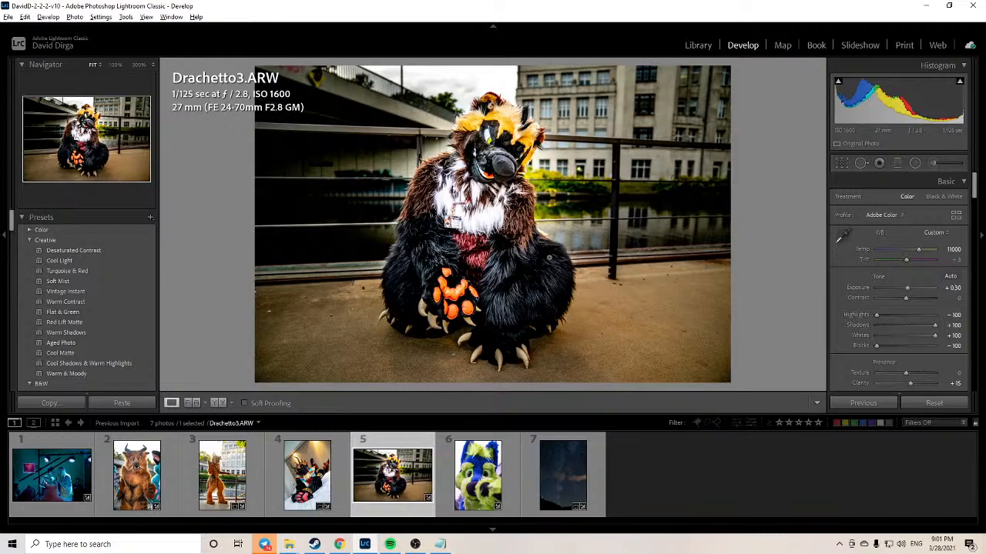
Step: Inspect the fursuiter's head at 100% and set the photo's overall exposure to +0.80
{"action": "left_click", "coordinate": [493, 168]}
{"action": "left_click_drag", "start_coordinate": [428, 139], "coordinate": [605, 352]}
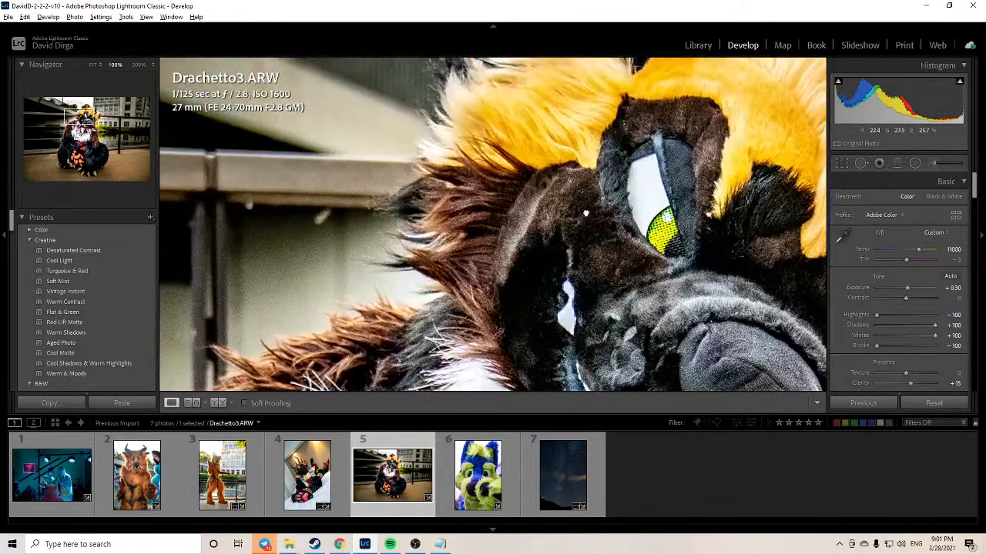
{"action": "left_click", "coordinate": [596, 205]}
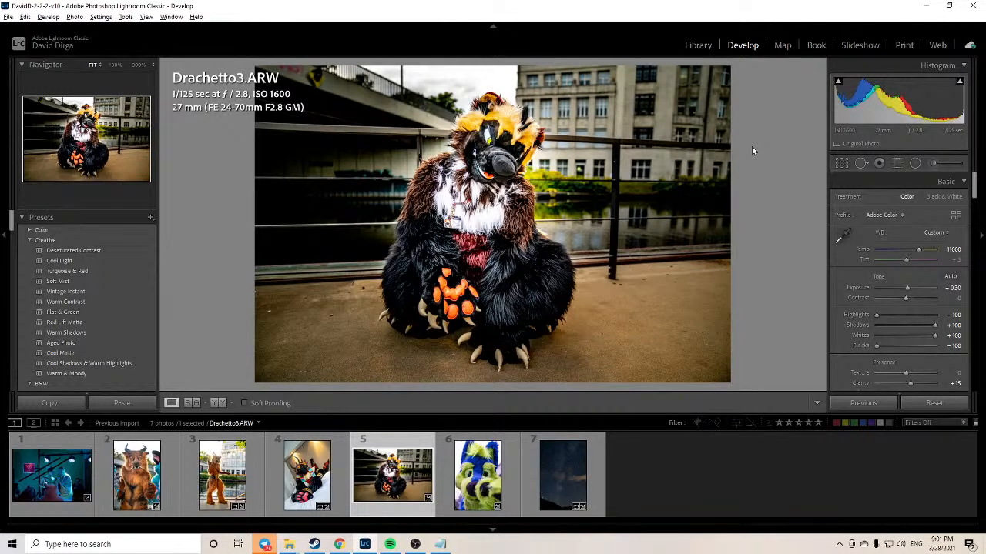
{"action": "mouse_move", "coordinate": [952, 288]}
{"action": "left_mouse_down"}
{"action": "mouse_move", "coordinate": [962, 288]}
{"action": "mouse_move", "coordinate": [944, 288]}
{"action": "left_mouse_up"}
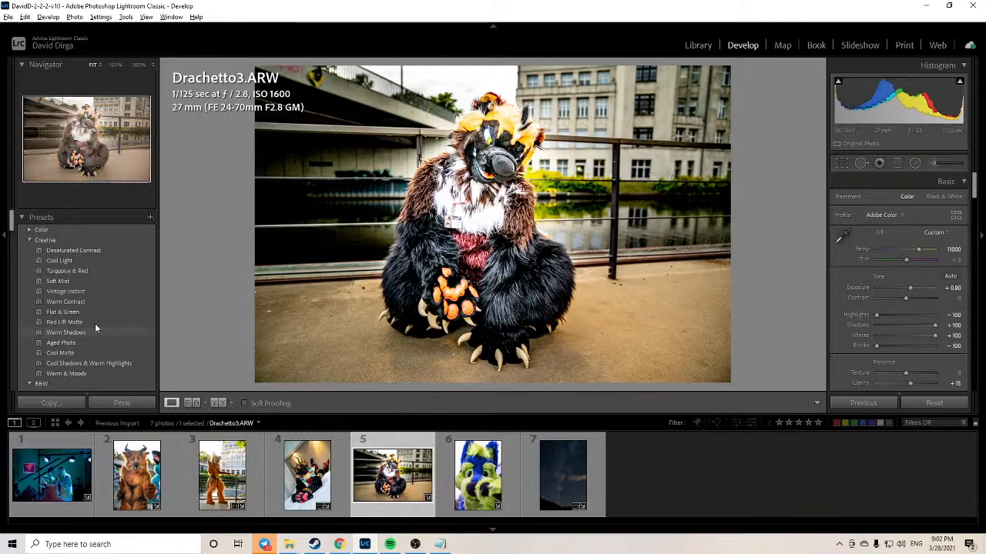
Step: Switch to the Library module and open the 2021-03-28 folder inside the 2021 folder
{"action": "scroll", "coordinate": [108, 327], "scroll_direction": "down", "scroll_amount": 5}
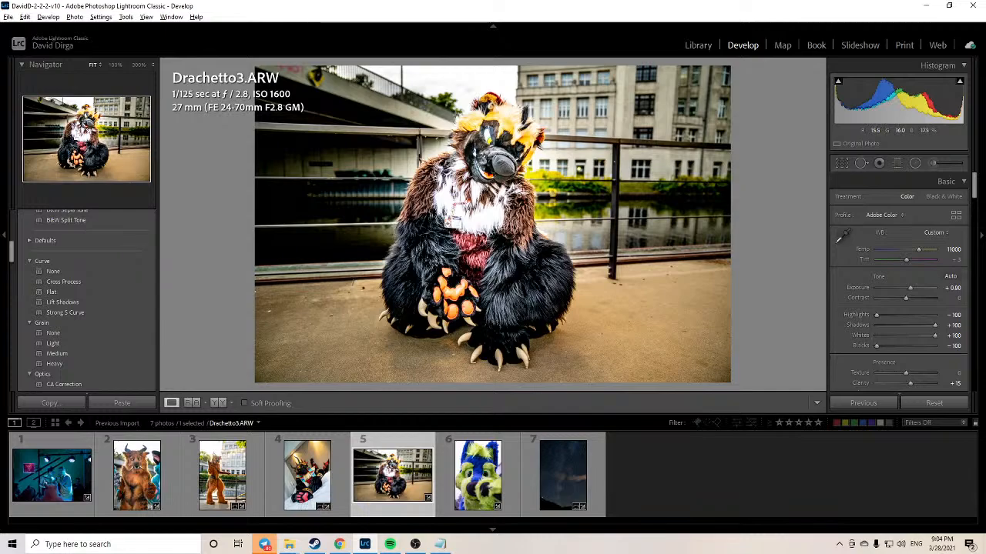
{"action": "left_click", "coordinate": [689, 45]}
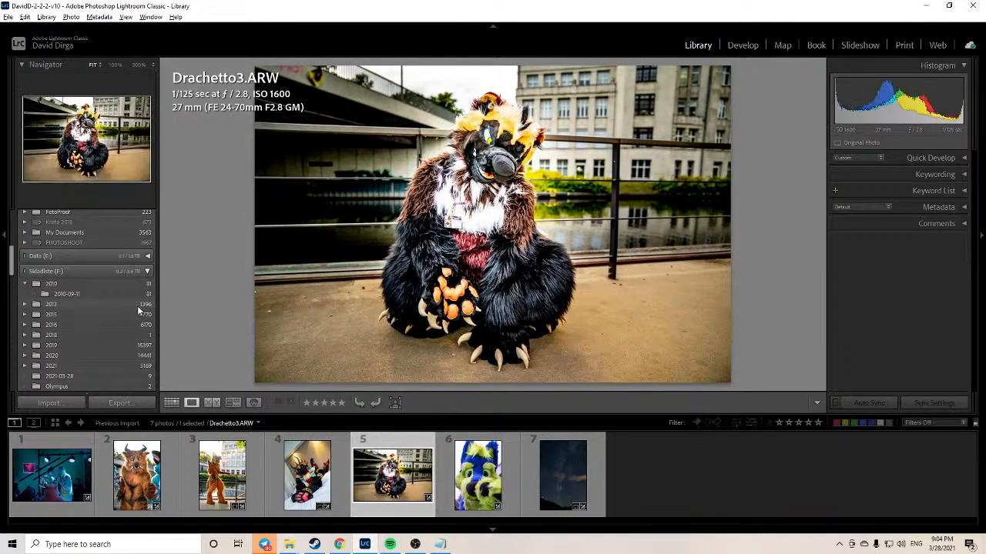
{"action": "scroll", "coordinate": [99, 304], "scroll_direction": "down", "scroll_amount": 10}
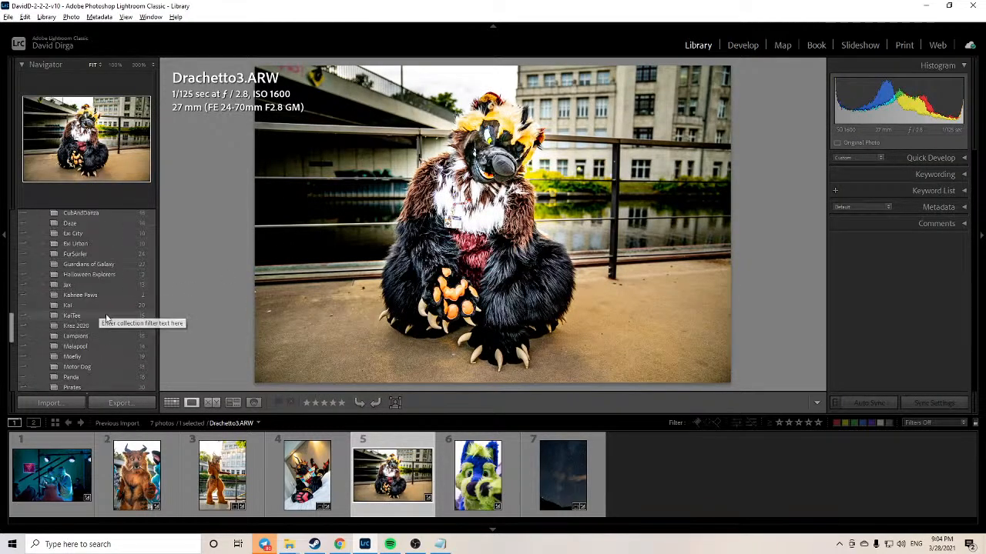
{"action": "scroll", "coordinate": [116, 305], "scroll_direction": "up", "scroll_amount": 8}
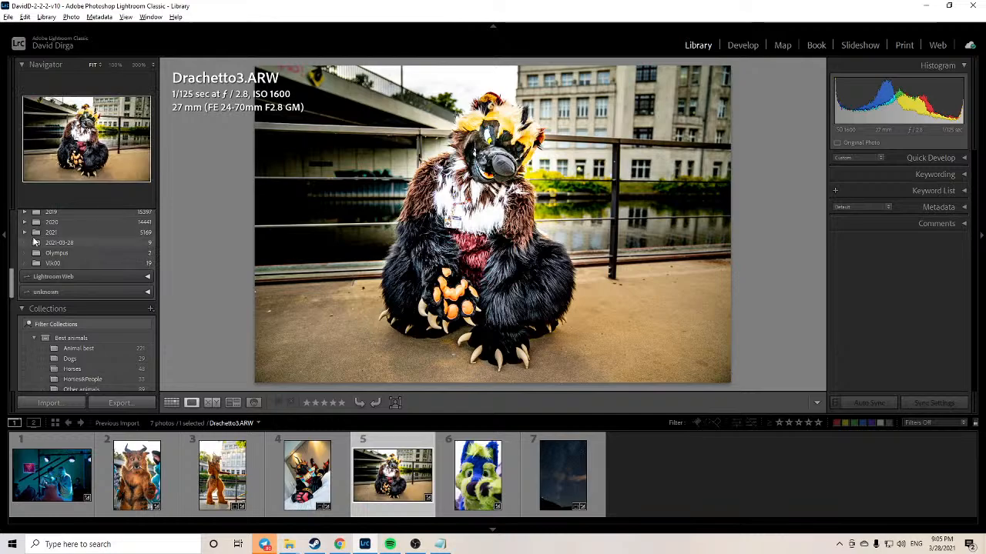
{"action": "scroll", "coordinate": [92, 297], "scroll_direction": "down", "scroll_amount": 10}
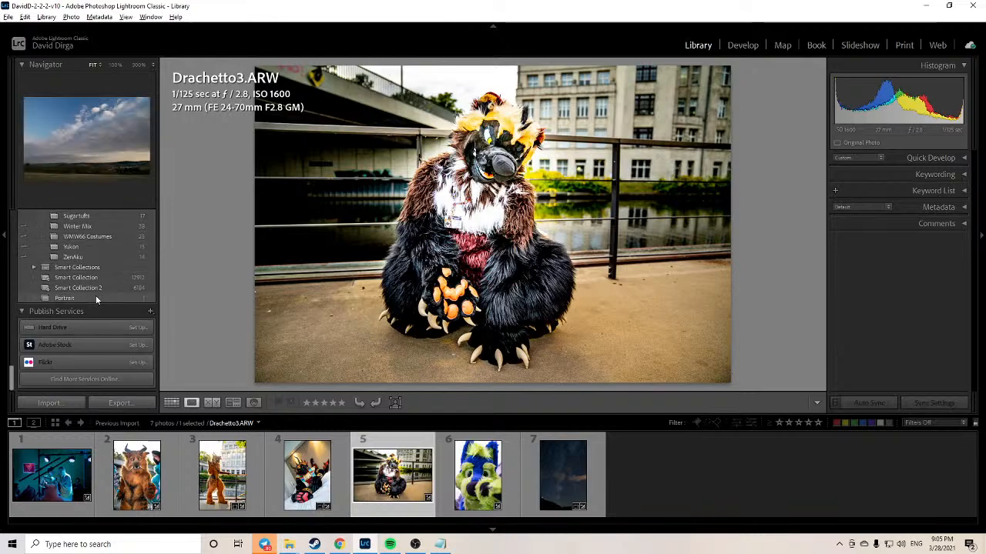
{"action": "scroll", "coordinate": [95, 294], "scroll_direction": "up", "scroll_amount": 8}
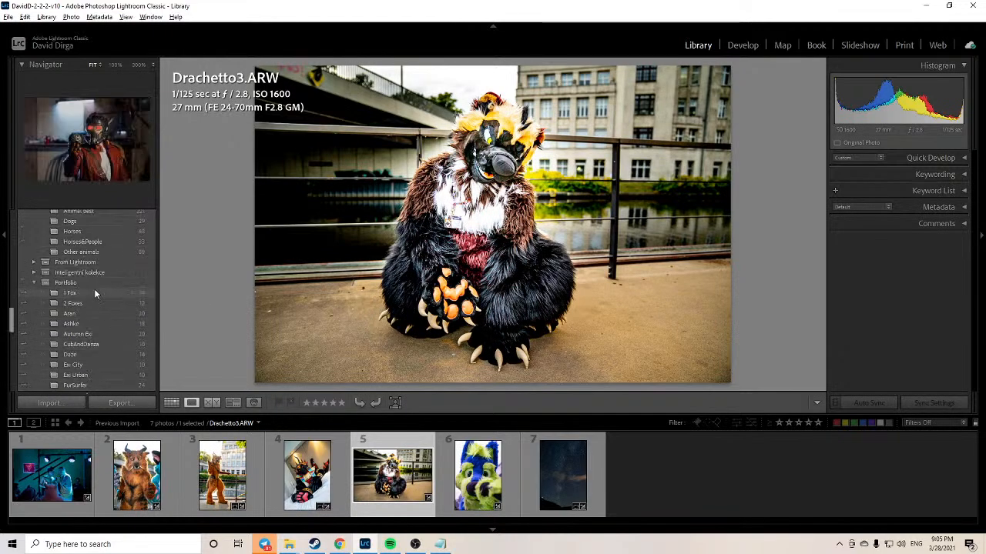
{"action": "scroll", "coordinate": [94, 291], "scroll_direction": "up", "scroll_amount": 8}
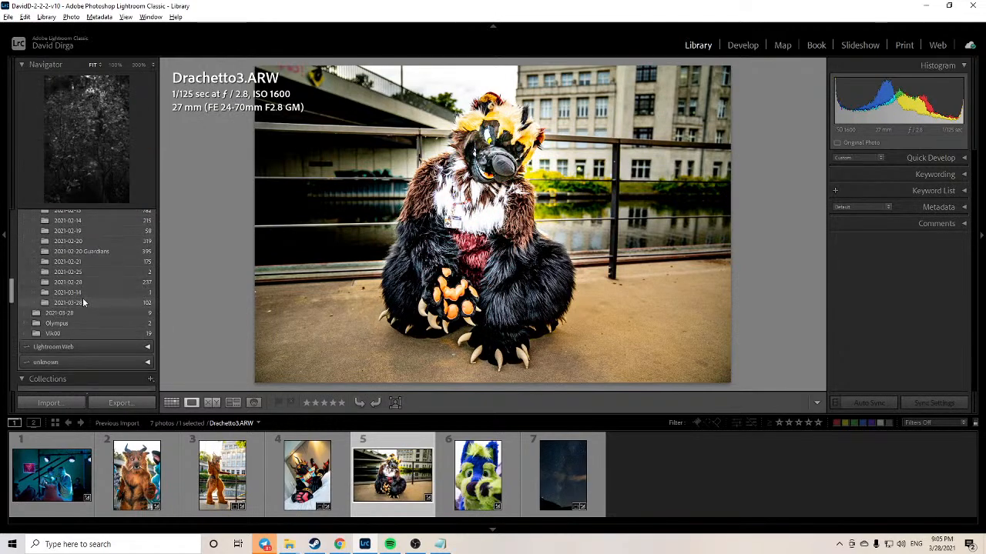
{"action": "left_click", "coordinate": [85, 303]}
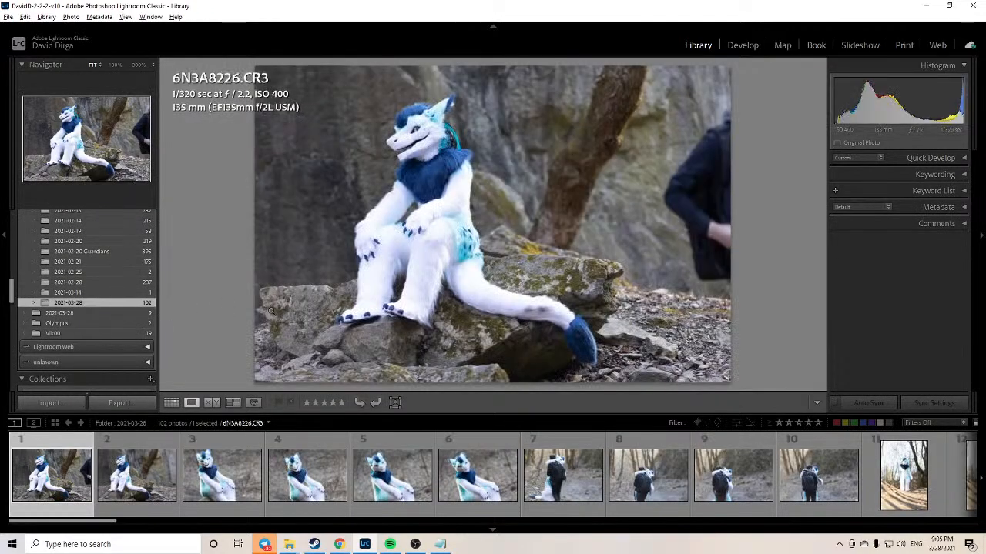